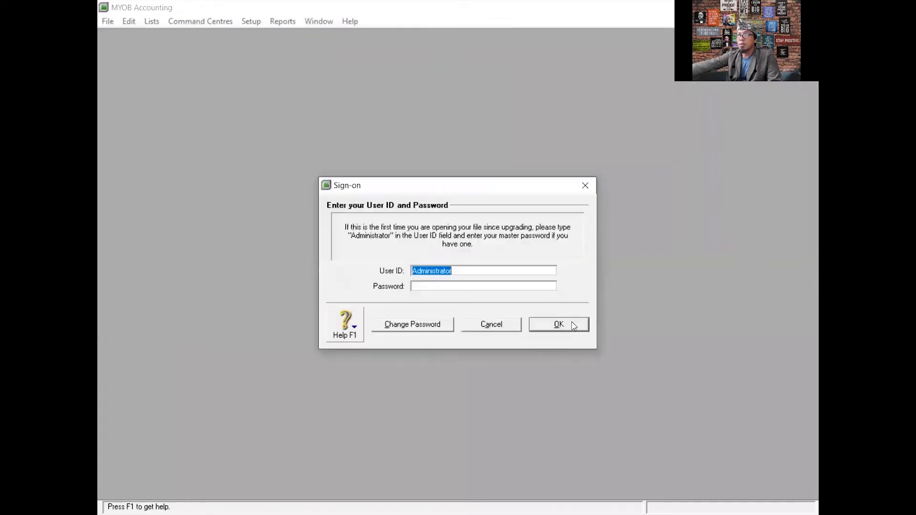
Sign on to the company file as Administrator and maximize the Command Centre window.
{"action": "left_click", "coordinate": [573, 325]}
{"action": "left_click", "coordinate": [484, 361]}
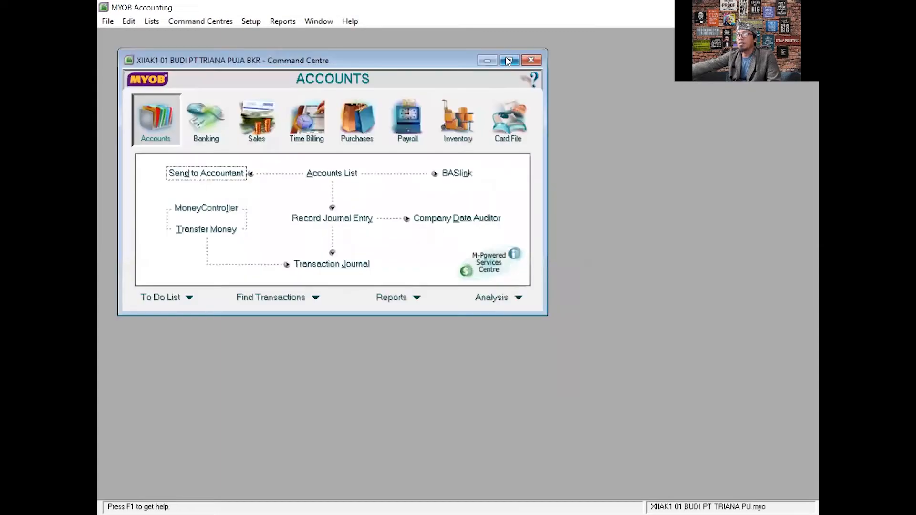
{"action": "left_click", "coordinate": [509, 60]}
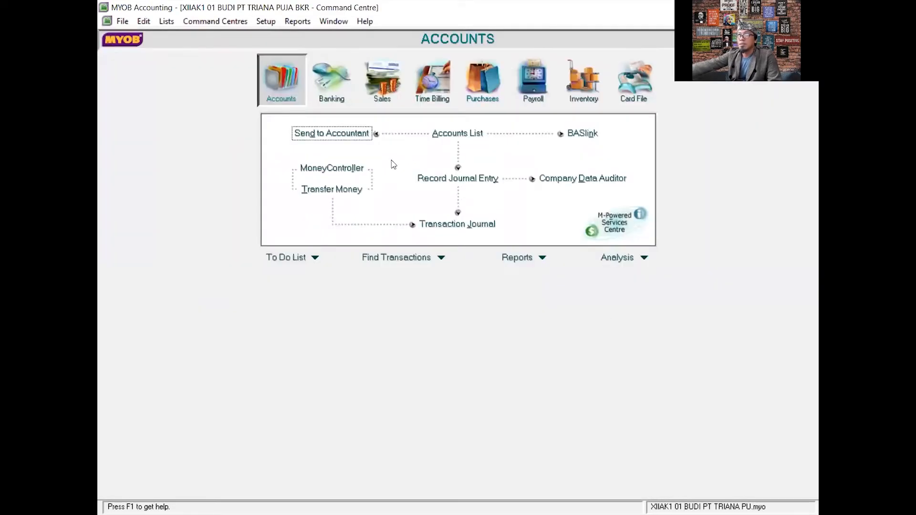
Open the Transaction Journal and set the start of its date range to 01/01/2020.
{"action": "left_click", "coordinate": [460, 224]}
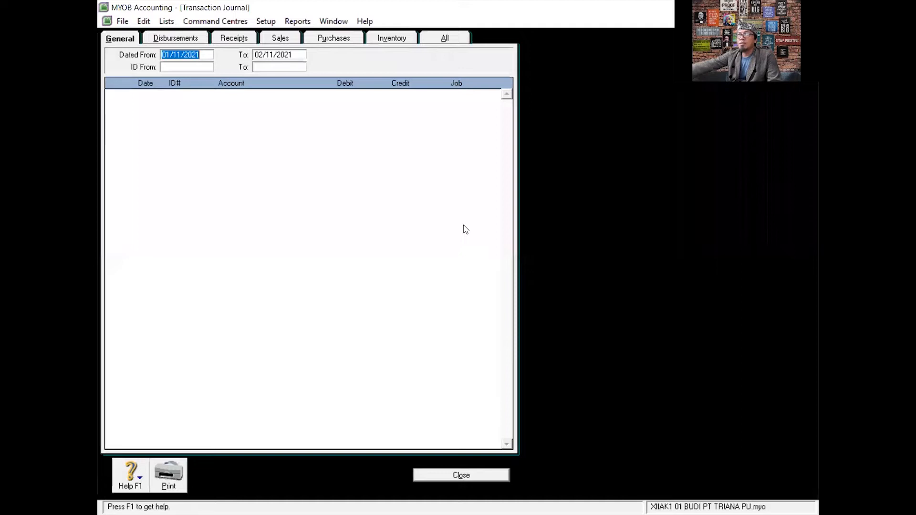
{"action": "left_click", "coordinate": [182, 55]}
{"action": "double_click", "coordinate": [181, 55]}
{"action": "type", "text": "101"}
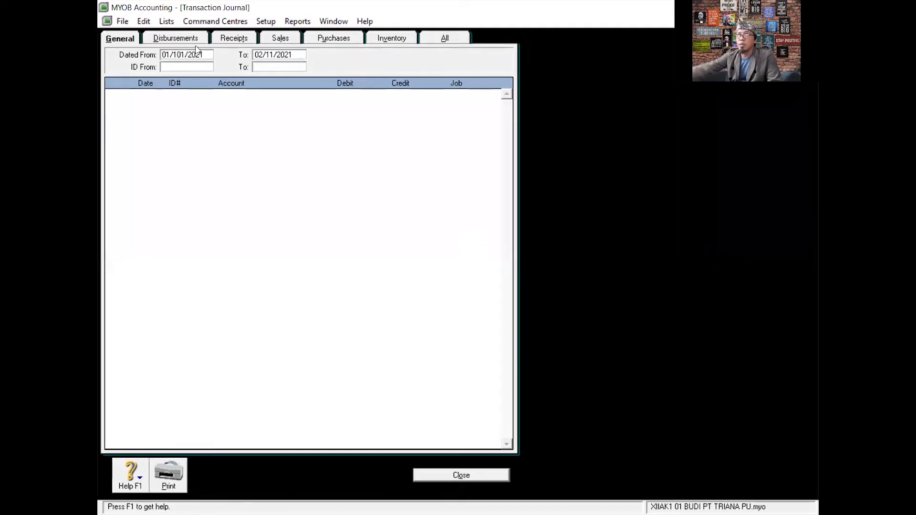
{"action": "left_click", "coordinate": [178, 54]}
{"action": "key", "text": "BackSpace"}
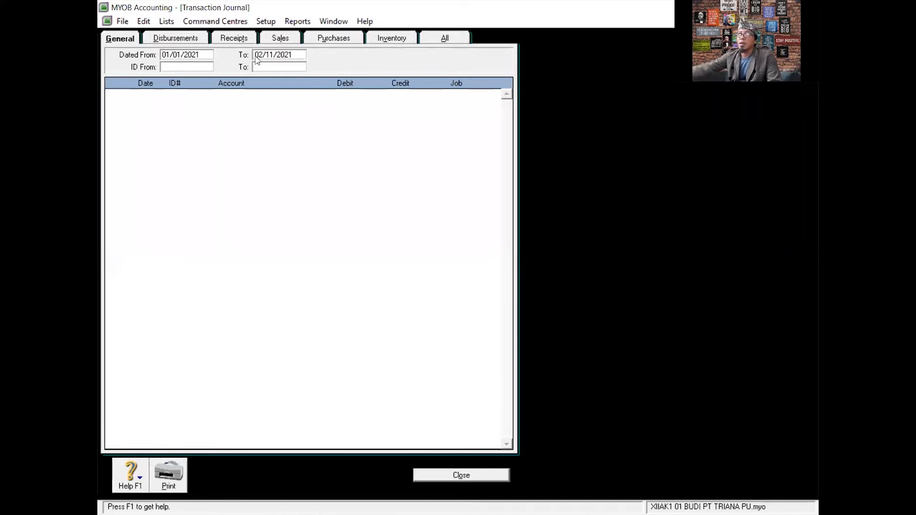
{"action": "key", "text": "BackSpace"}
{"action": "type", "text": "0"}
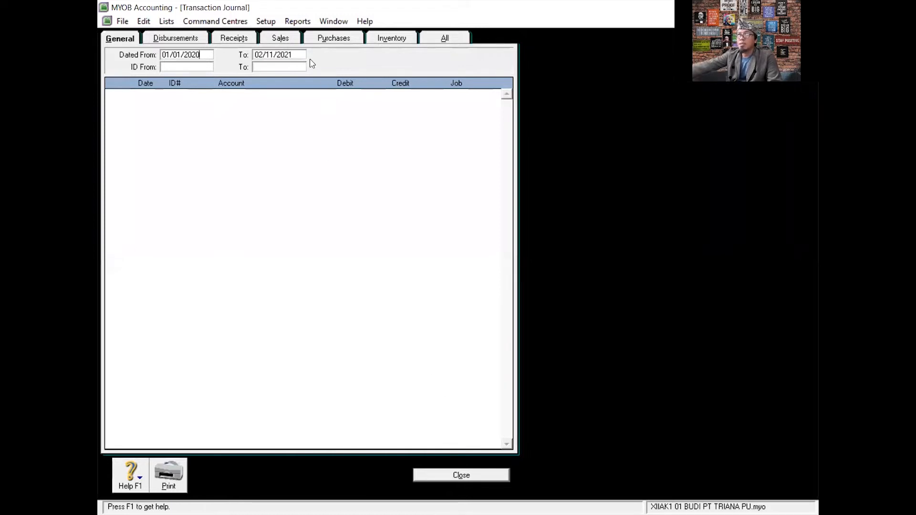
Review the transactions of all journals through to the latest entries, and close the Transaction Journal.
{"action": "double_click", "coordinate": [296, 56]}
{"action": "left_click", "coordinate": [296, 56]}
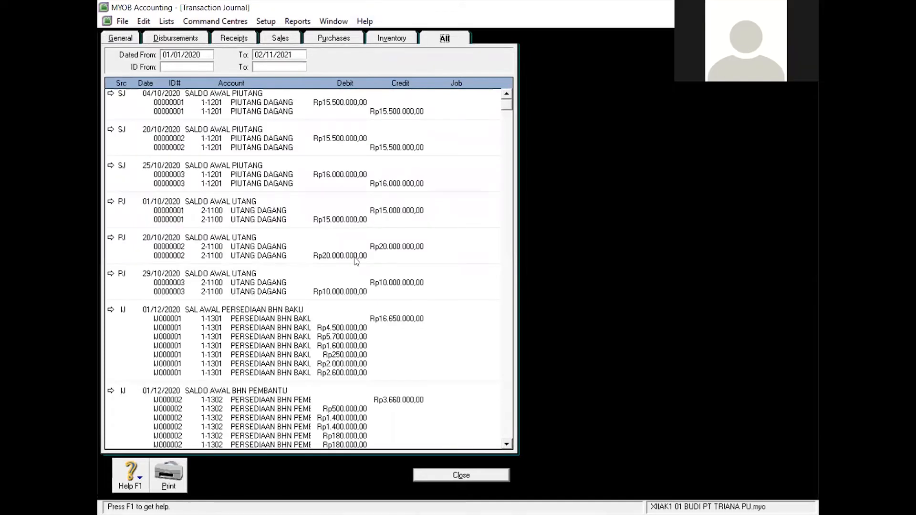
{"action": "scroll", "coordinate": [354, 261], "scroll_direction": "down", "scroll_amount": 10}
{"action": "scroll", "coordinate": [350, 268], "scroll_direction": "down", "scroll_amount": 8}
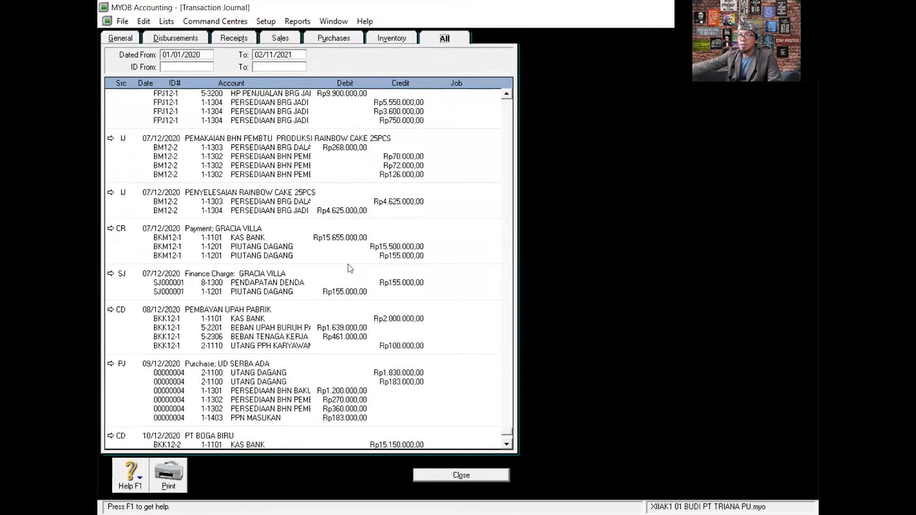
{"action": "scroll", "coordinate": [351, 268], "scroll_direction": "down", "scroll_amount": 3}
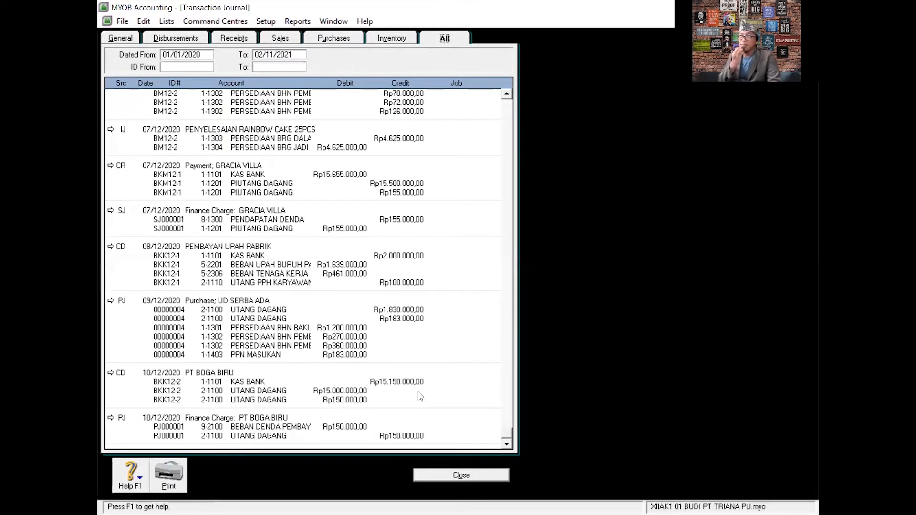
{"action": "left_click", "coordinate": [461, 475]}
Start a new item purchase bill for the supplier CV BLUE BAND.
{"action": "left_click", "coordinate": [484, 85]}
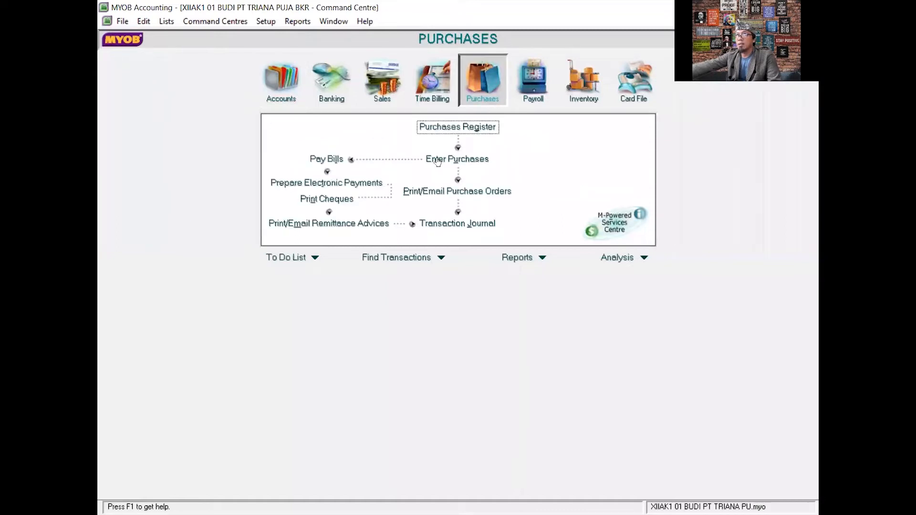
{"action": "left_click", "coordinate": [437, 160]}
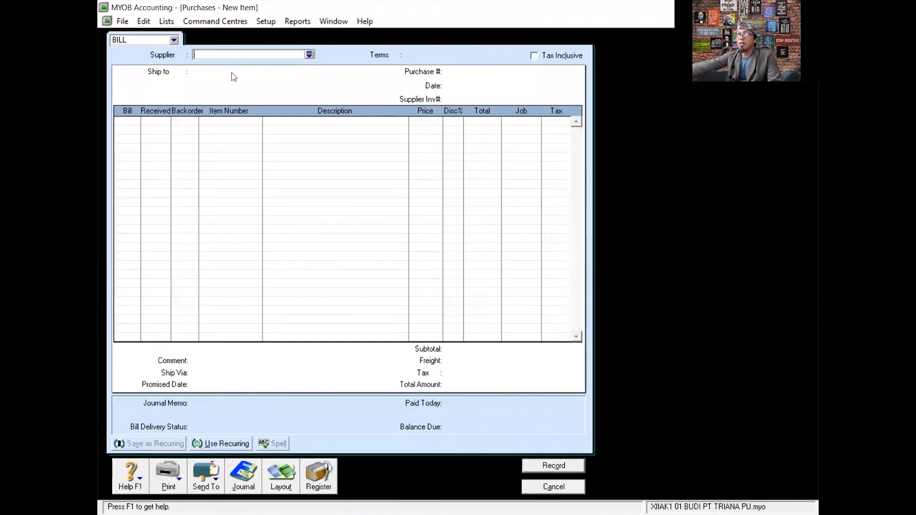
{"action": "left_click", "coordinate": [310, 55]}
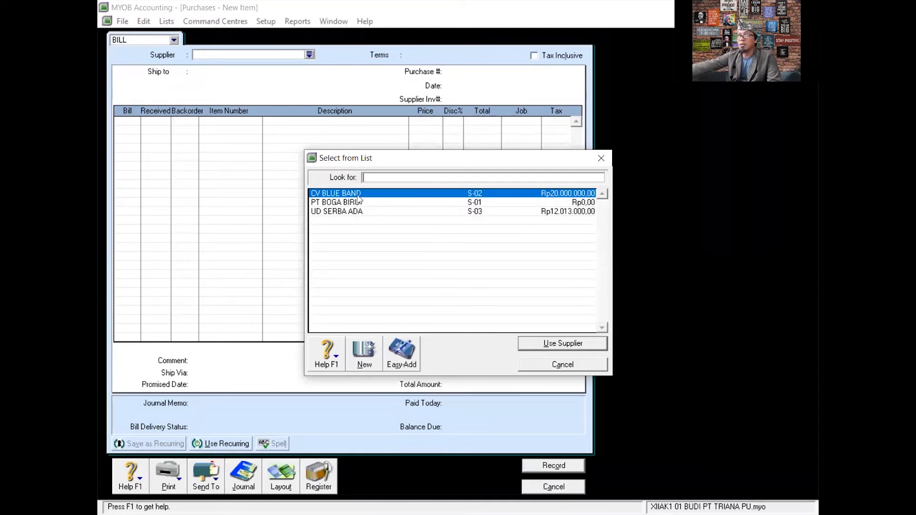
{"action": "double_click", "coordinate": [358, 197]}
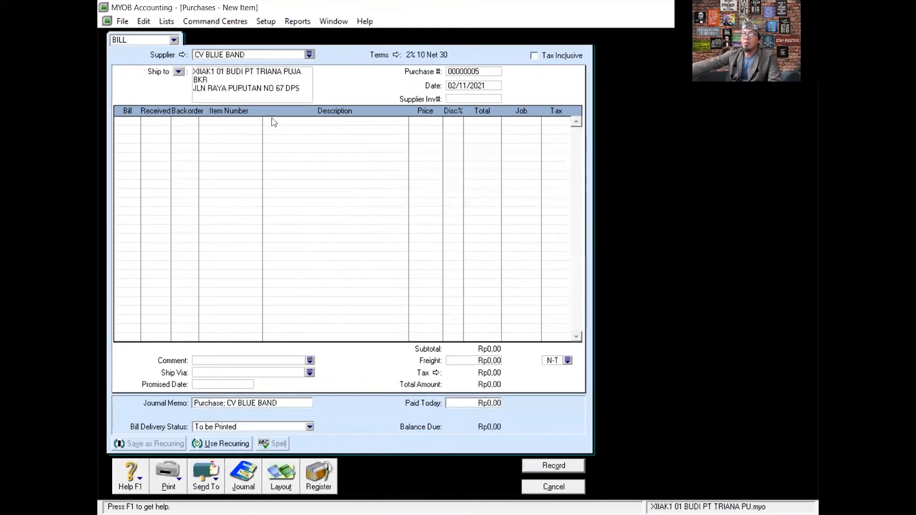
Set the bill's purchase number to G17-10 and its date to 12/12/2020.
{"action": "left_click", "coordinate": [480, 71]}
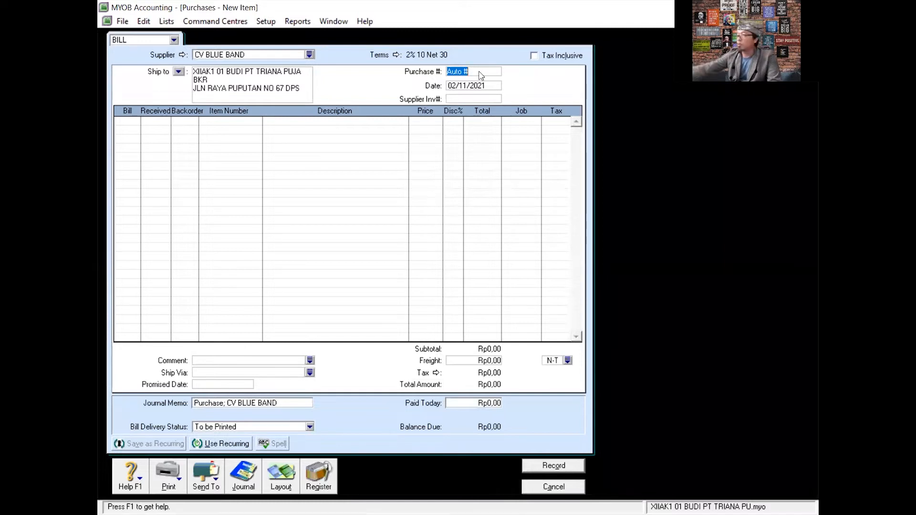
{"action": "type", "text": "G"}
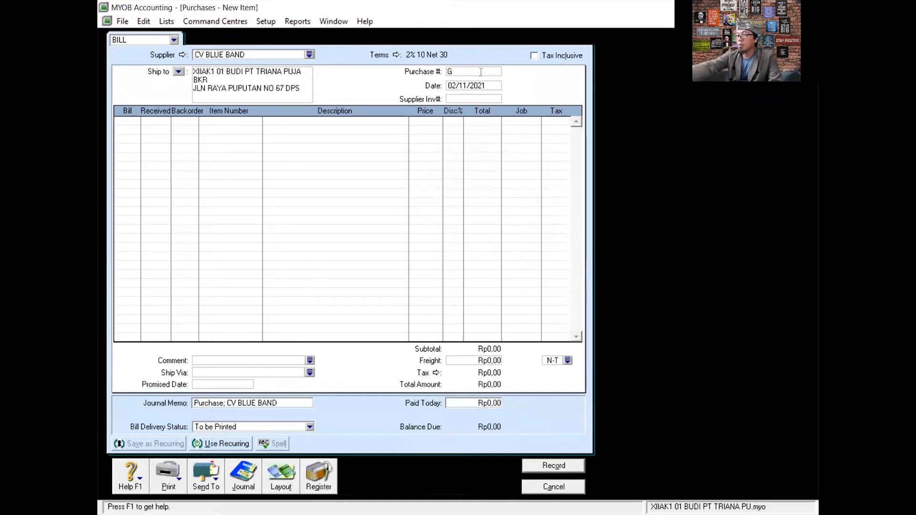
{"action": "type", "text": "17-"}
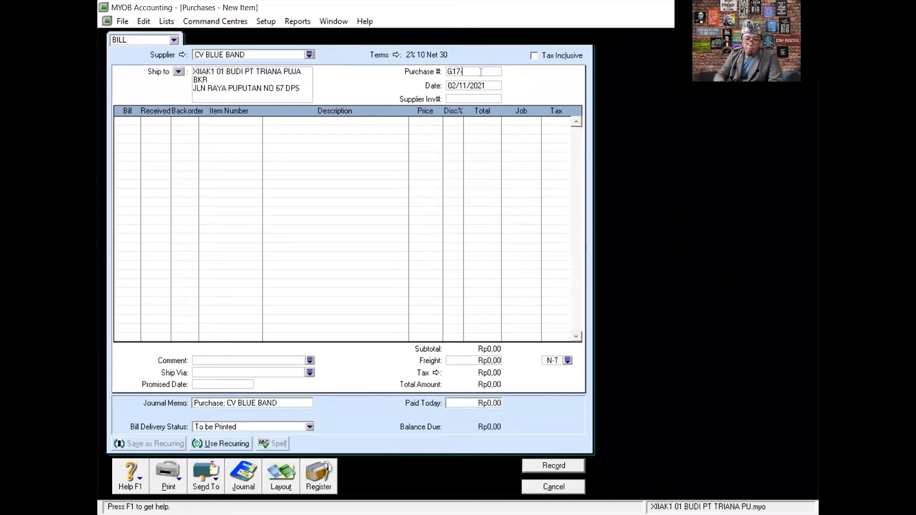
{"action": "type", "text": "10"}
{"action": "key", "text": "Tab"}
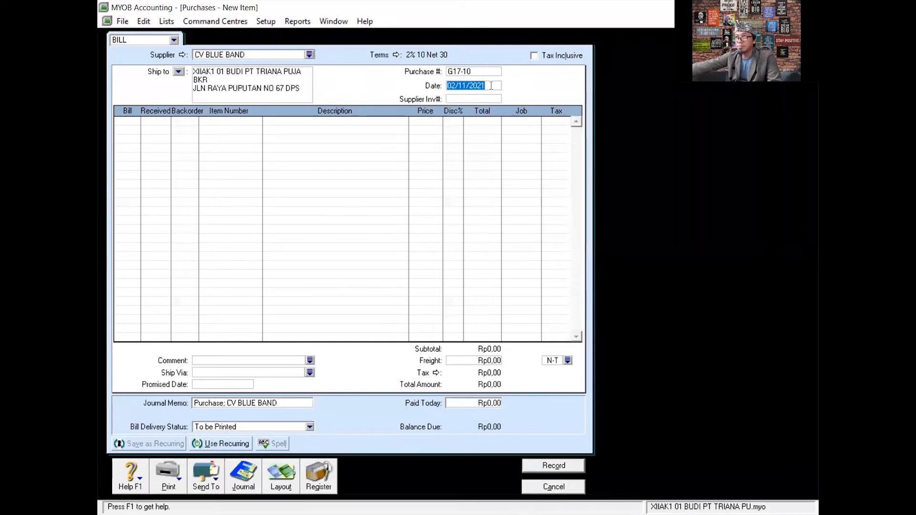
{"action": "type", "text": "12"}
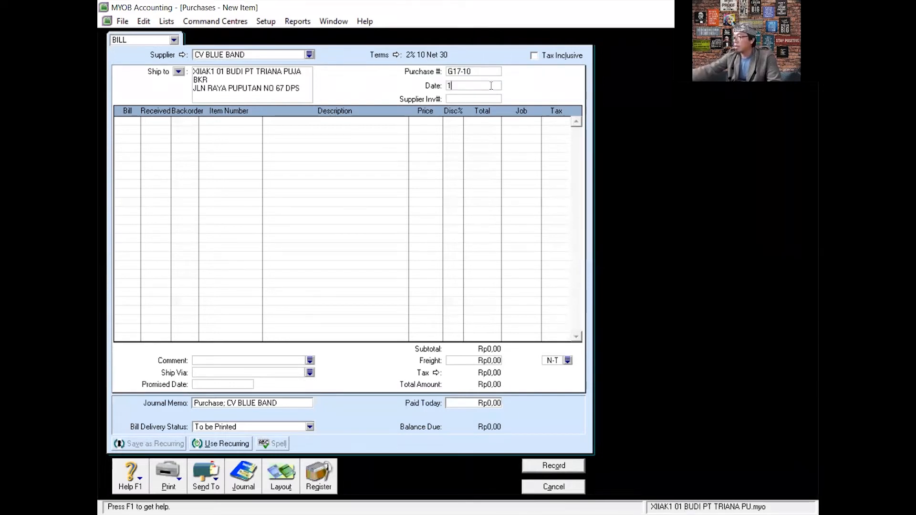
{"action": "type", "text": "/"}
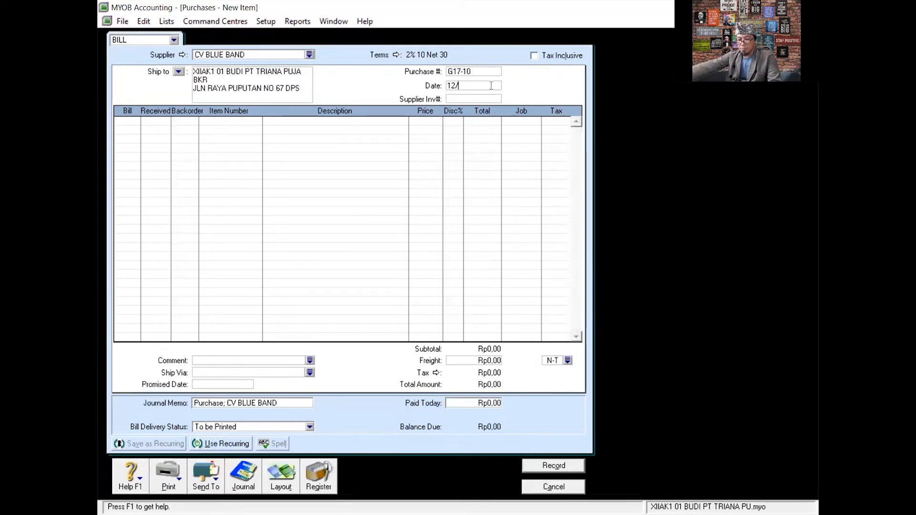
{"action": "type", "text": "12/"}
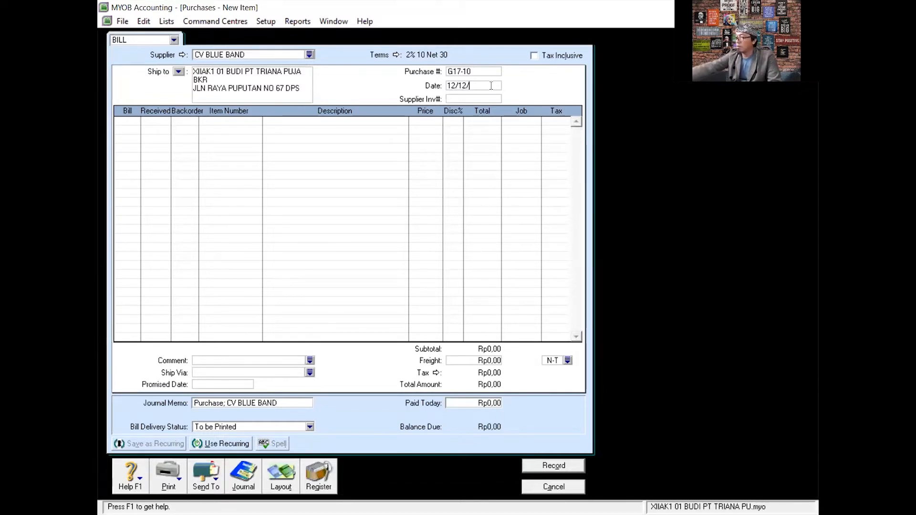
{"action": "type", "text": "2020"}
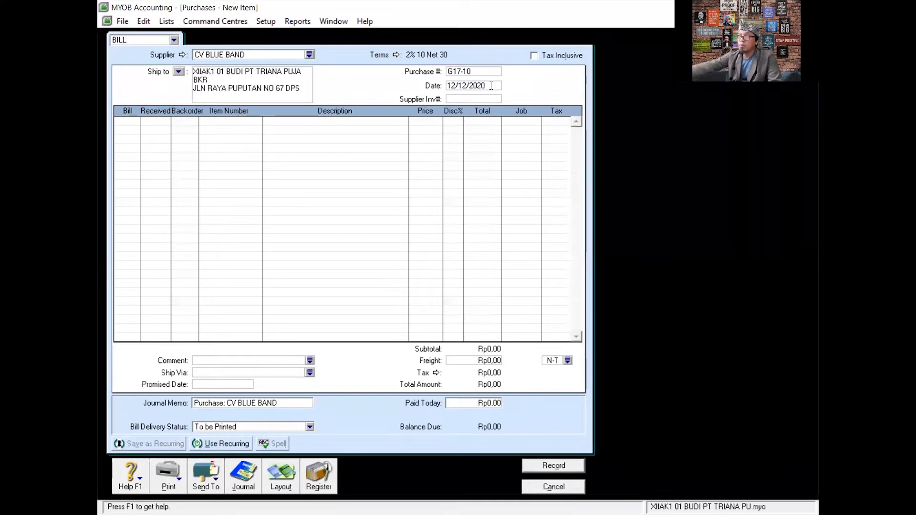
Fill the first bill line with a quantity of 25 and the item P002 MENTEGA.
{"action": "left_click", "coordinate": [128, 123]}
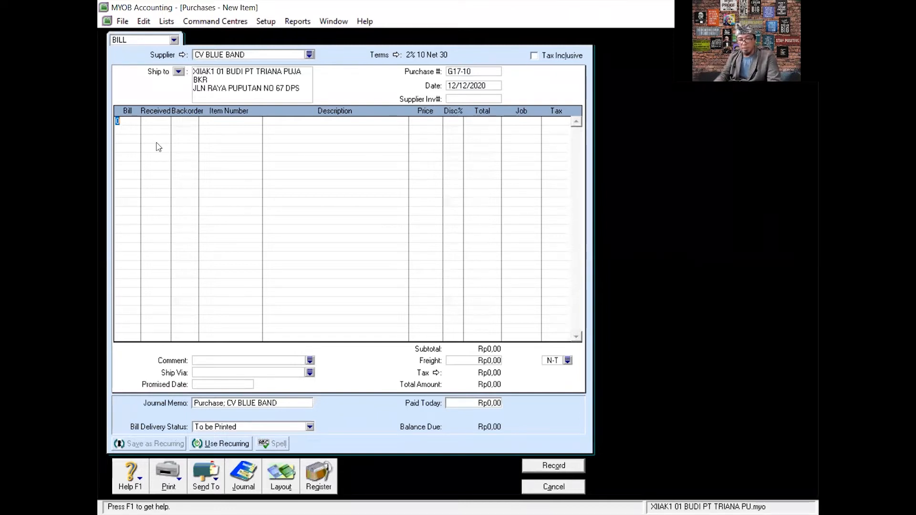
{"action": "type", "text": "25"}
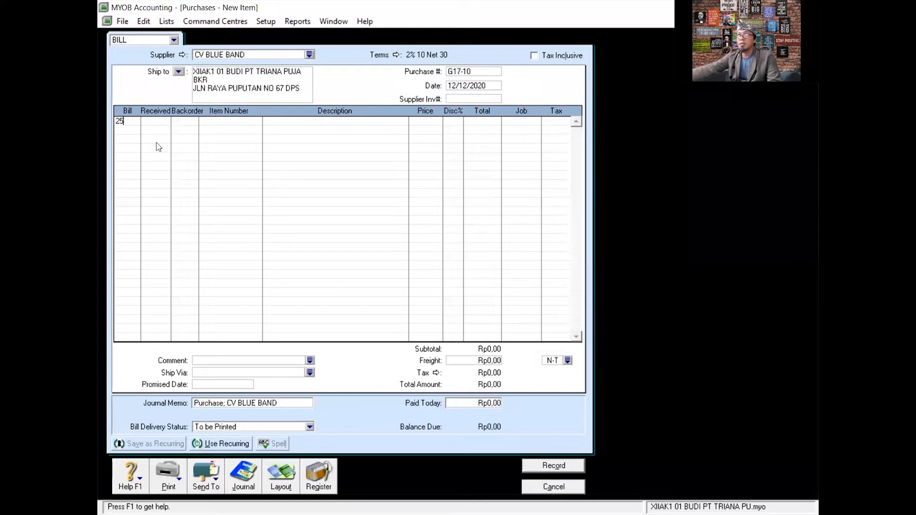
{"action": "key", "text": "Tab"}
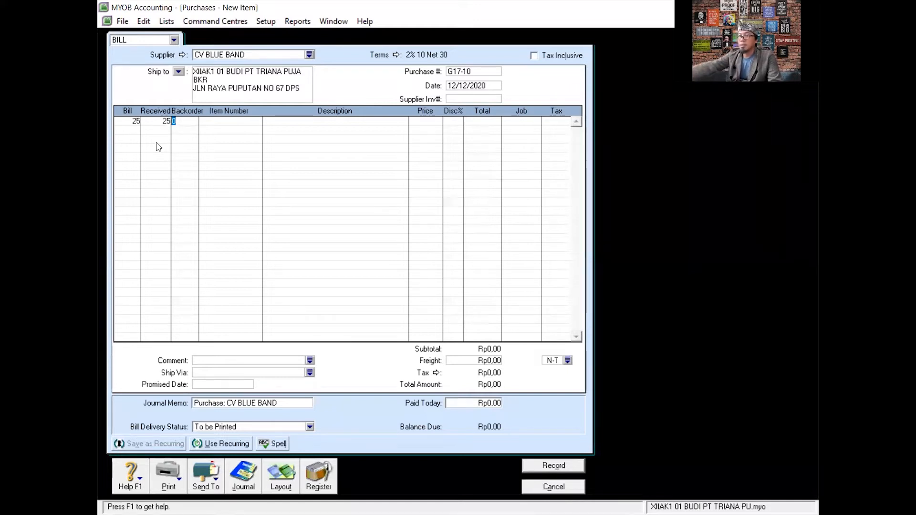
{"action": "key", "text": "Tab"}
{"action": "key", "text": "Tab"}
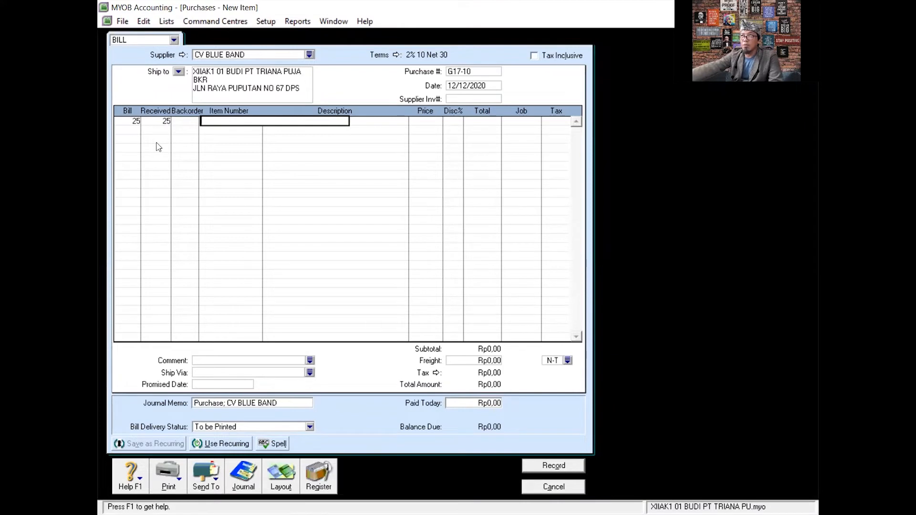
{"action": "key", "text": "Tab"}
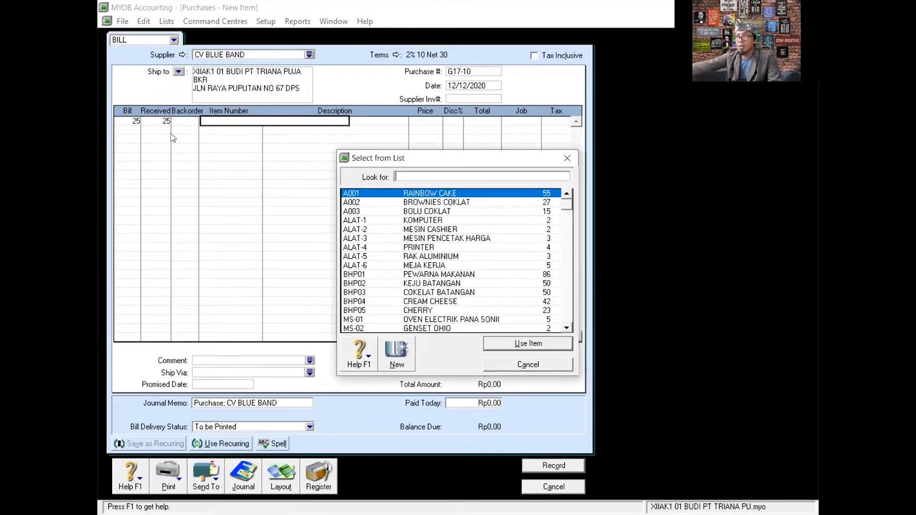
{"action": "scroll", "coordinate": [442, 283], "scroll_direction": "down", "scroll_amount": 3}
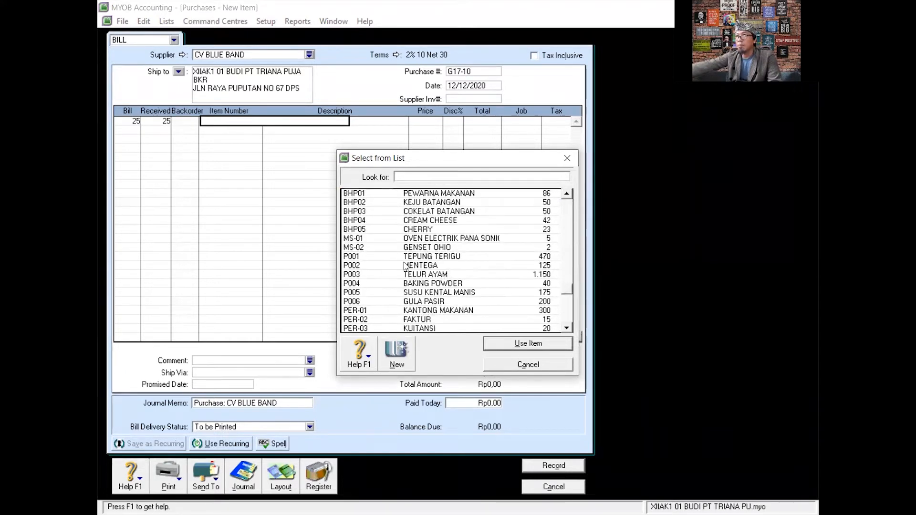
{"action": "left_click", "coordinate": [421, 266]}
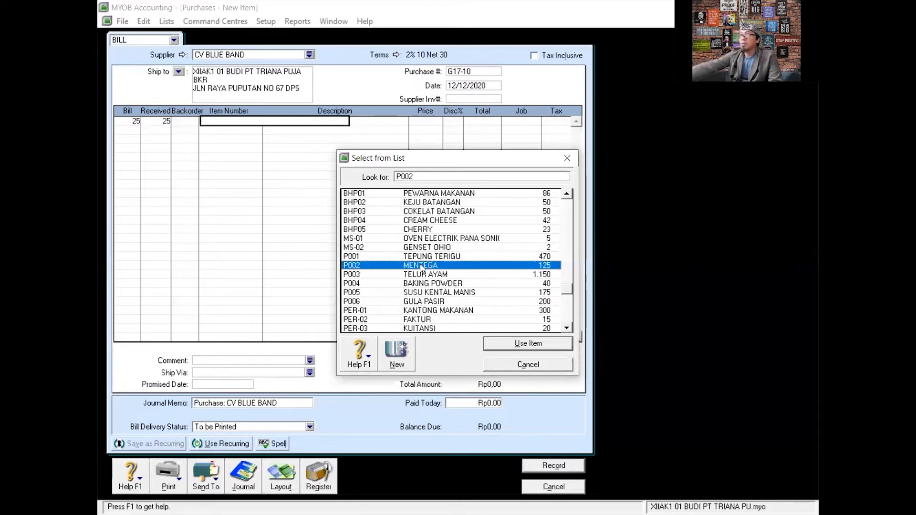
{"action": "double_click", "coordinate": [533, 266]}
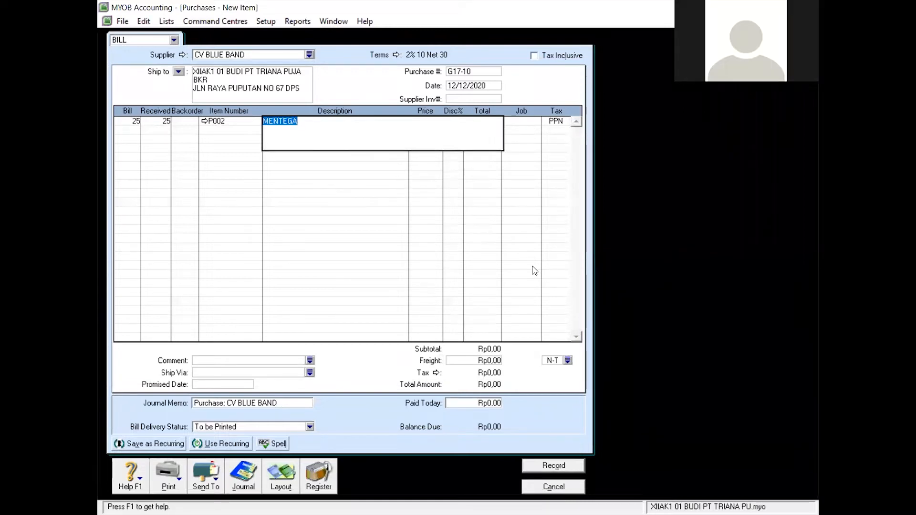
Set the unit price of the MENTEGA line to Rp38.000.
{"action": "key", "text": "Tab"}
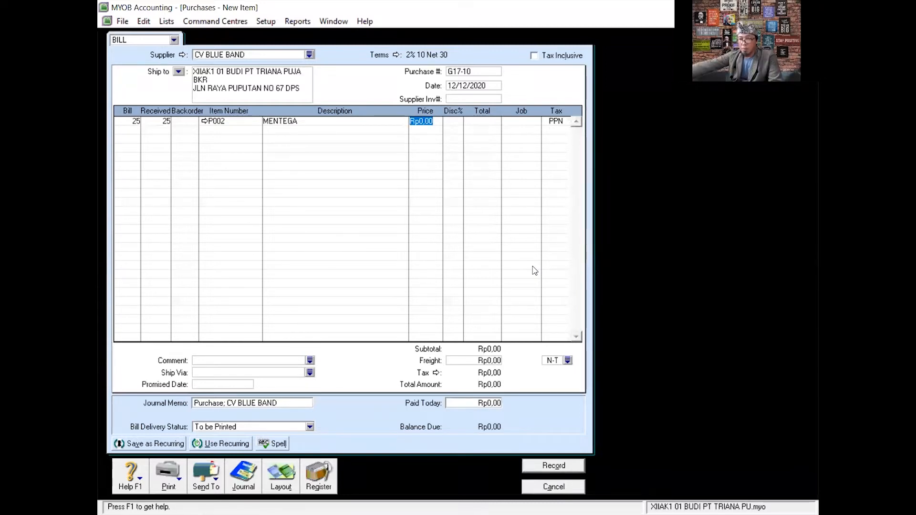
{"action": "type", "text": "3"}
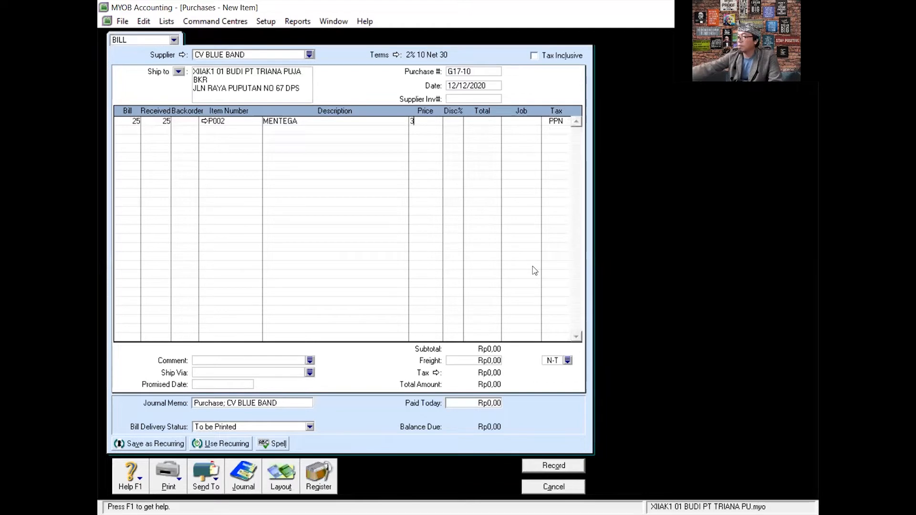
{"action": "type", "text": "8000"}
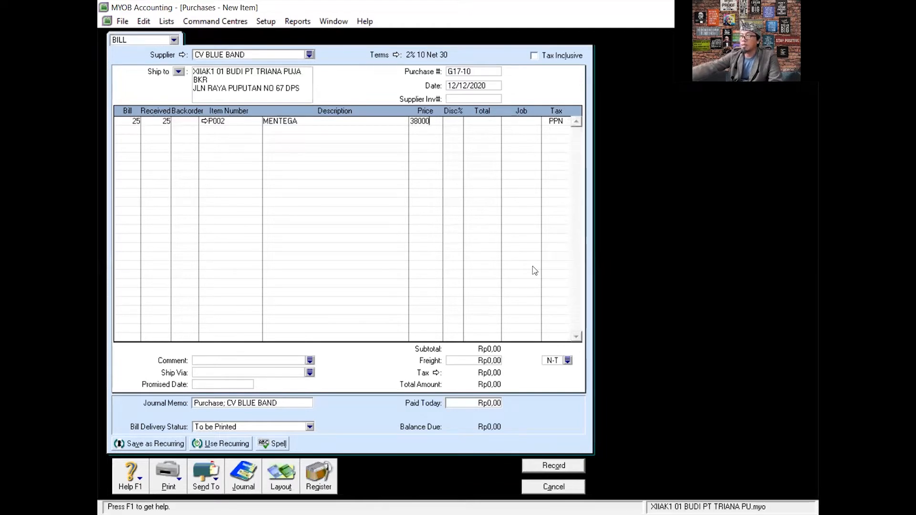
{"action": "key", "text": "Tab"}
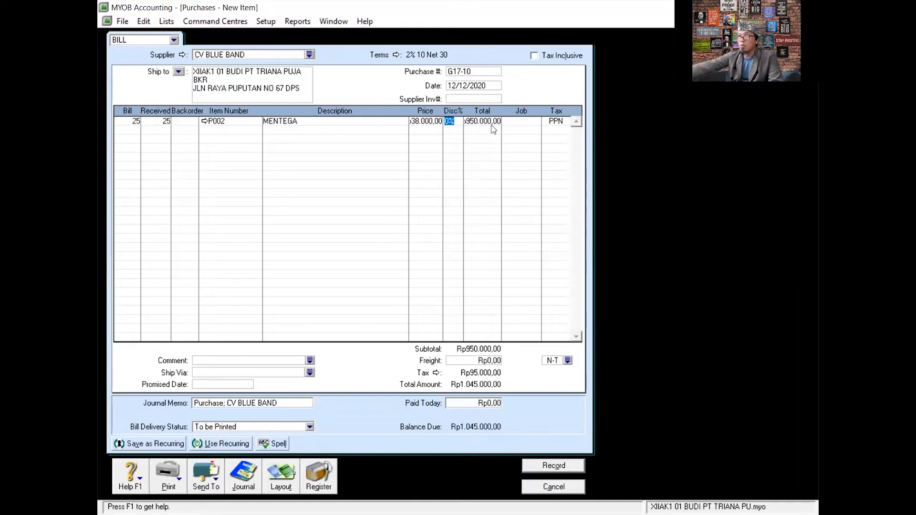
Add a second bill line with a quantity of 10 and the item P004 BAKING POWDER.
{"action": "left_click", "coordinate": [465, 135]}
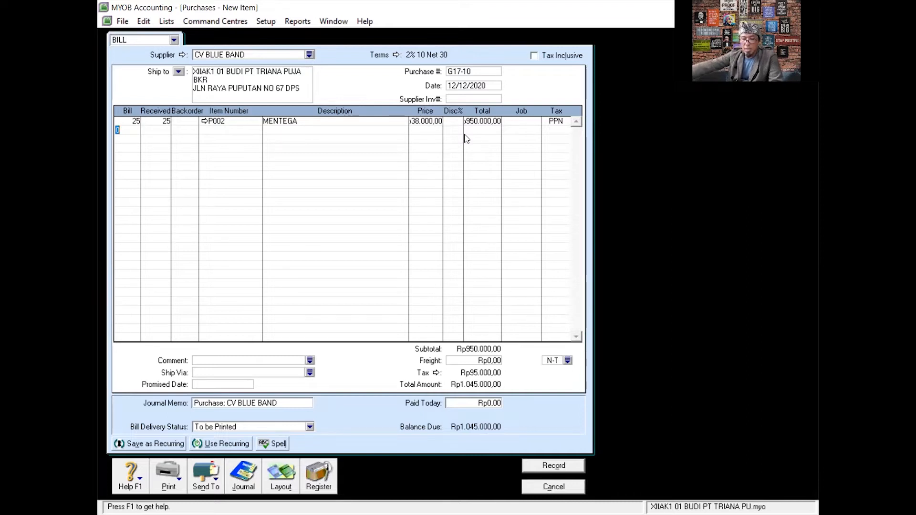
{"action": "type", "text": "10"}
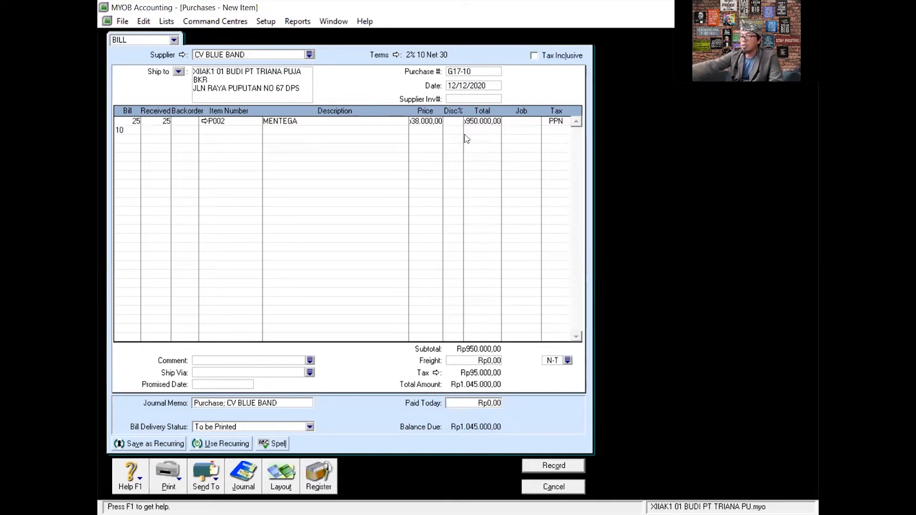
{"action": "key", "text": "Tab"}
{"action": "key", "text": "Tab"}
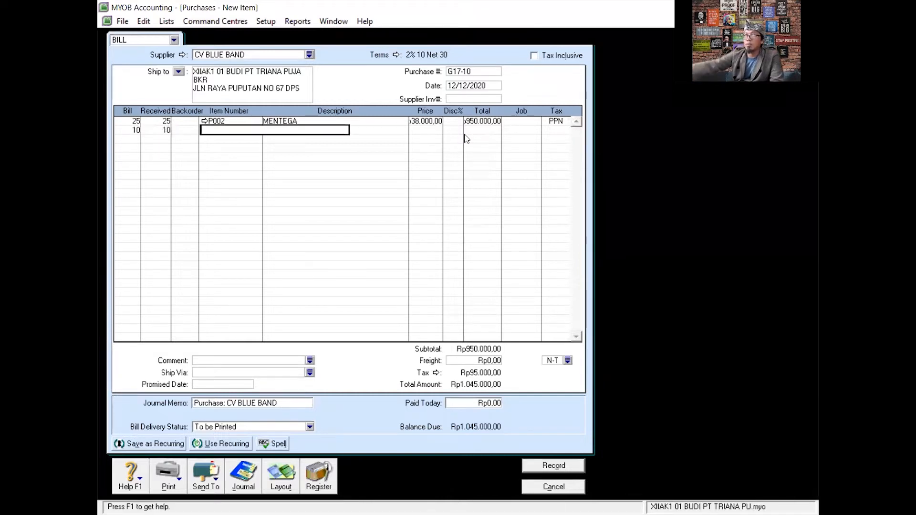
{"action": "key", "text": "Tab"}
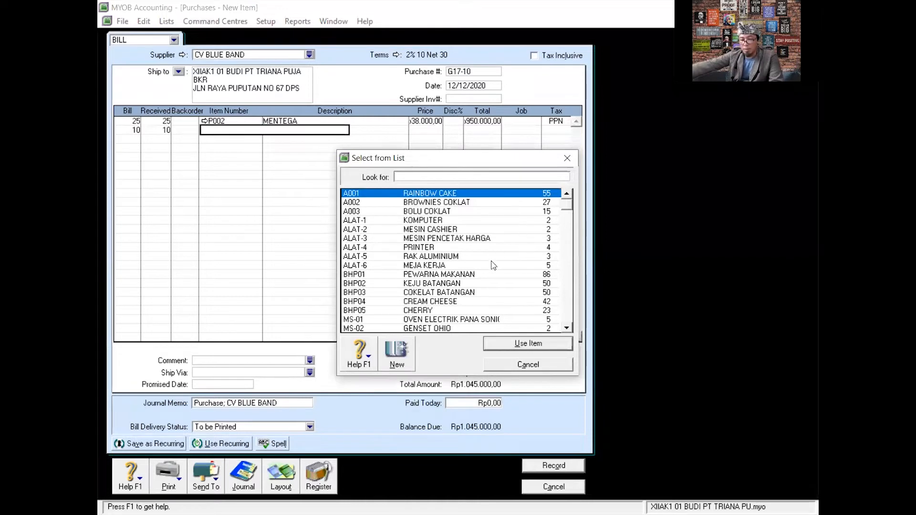
{"action": "scroll", "coordinate": [458, 257], "scroll_direction": "down", "scroll_amount": 3}
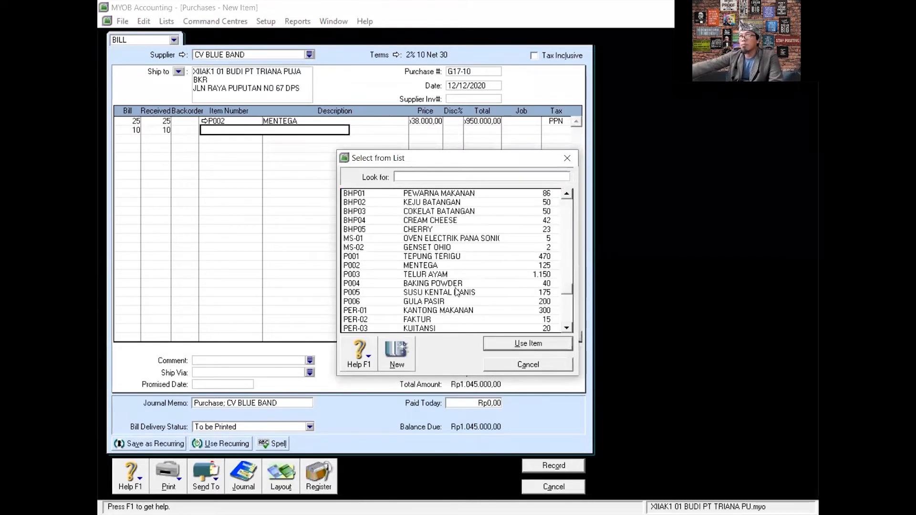
{"action": "type", "text": "P004"}
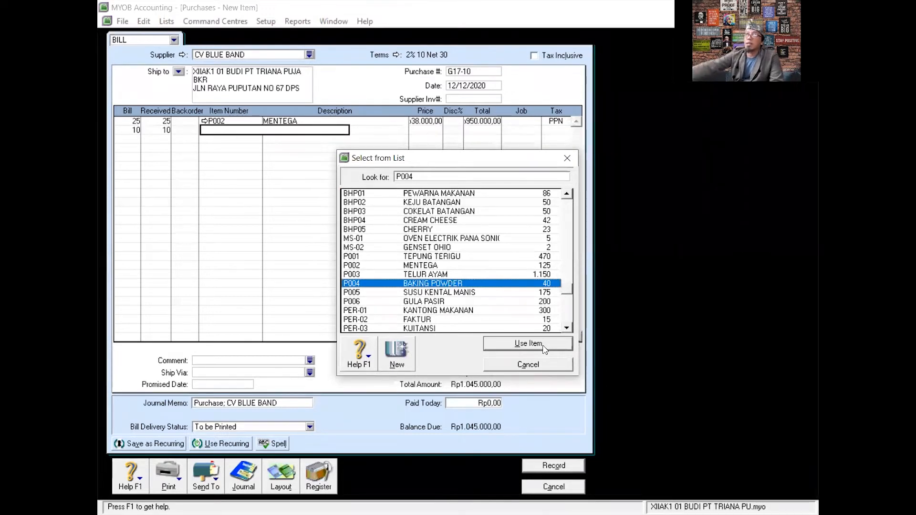
{"action": "left_click", "coordinate": [528, 343]}
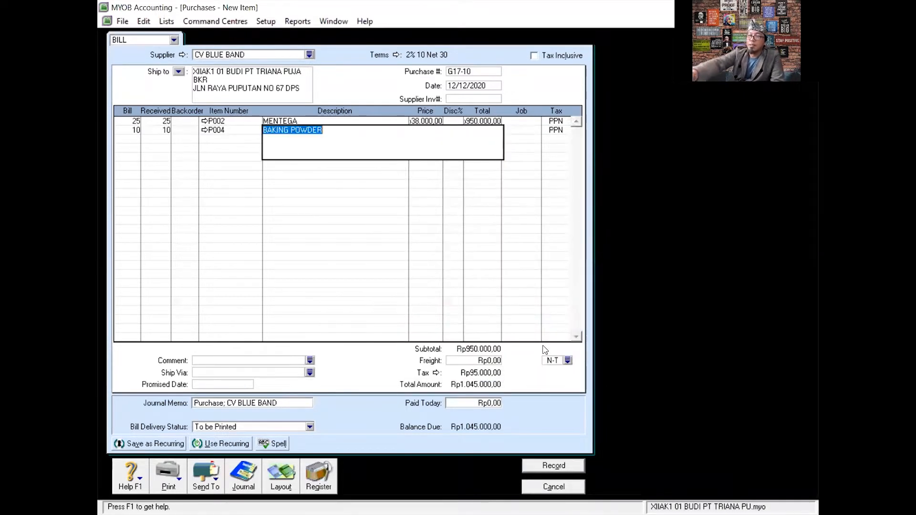
Set the unit price of the BAKING POWDER line to Rp5.000.
{"action": "key", "text": "Tab"}
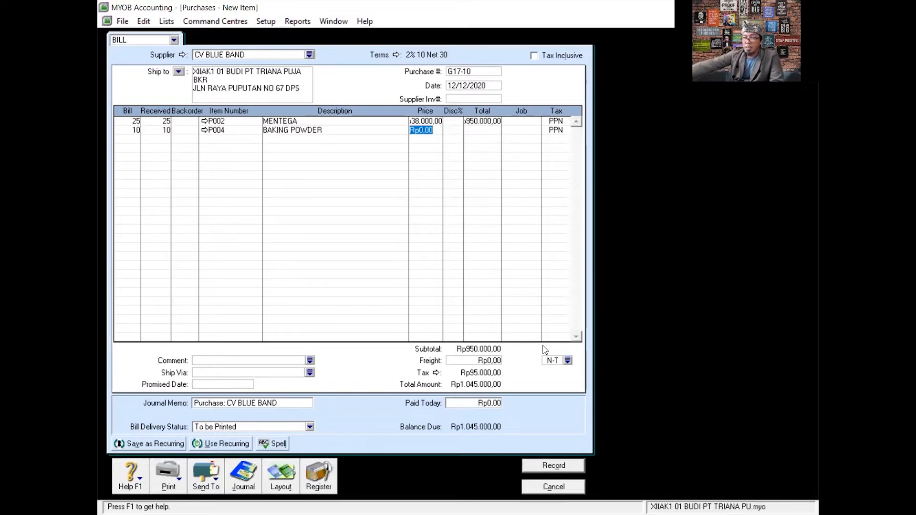
{"action": "type", "text": "5.0"}
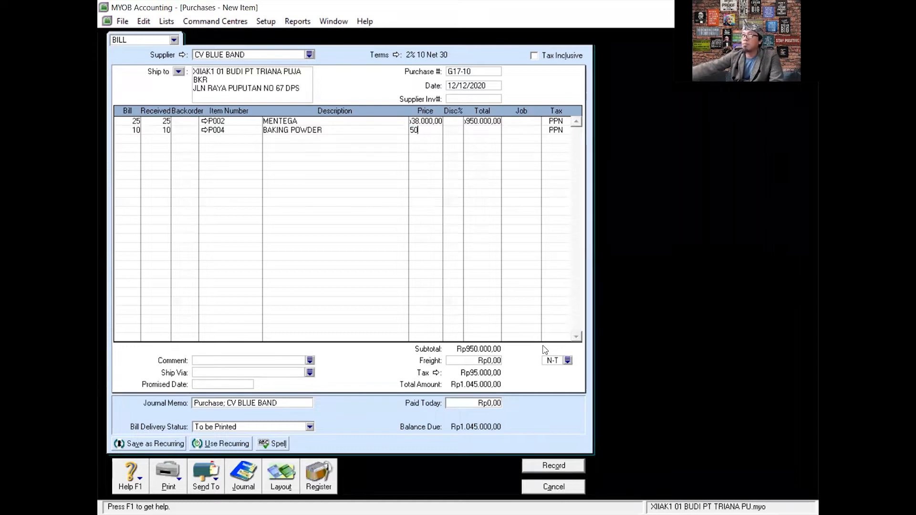
{"action": "type", "text": "00"}
{"action": "key", "text": "Tab"}
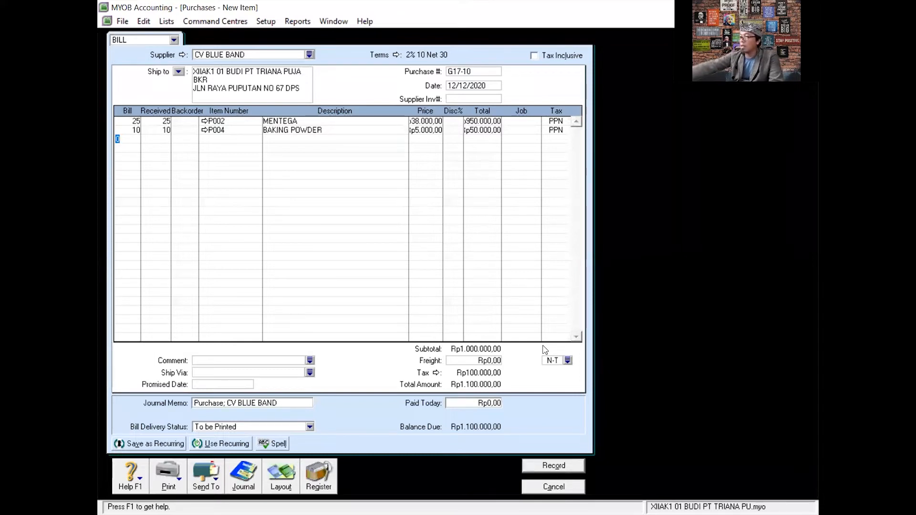
Add a third bill line for 25 of the item P005 SUSU KENTAL MANIS at a unit price of Rp10.000.
{"action": "type", "text": "25"}
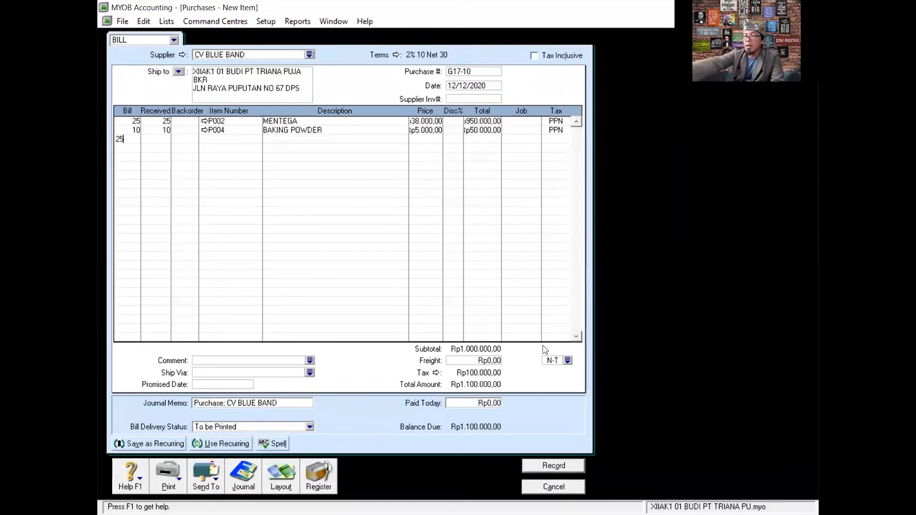
{"action": "key", "text": "Tab"}
{"action": "key", "text": "Tab"}
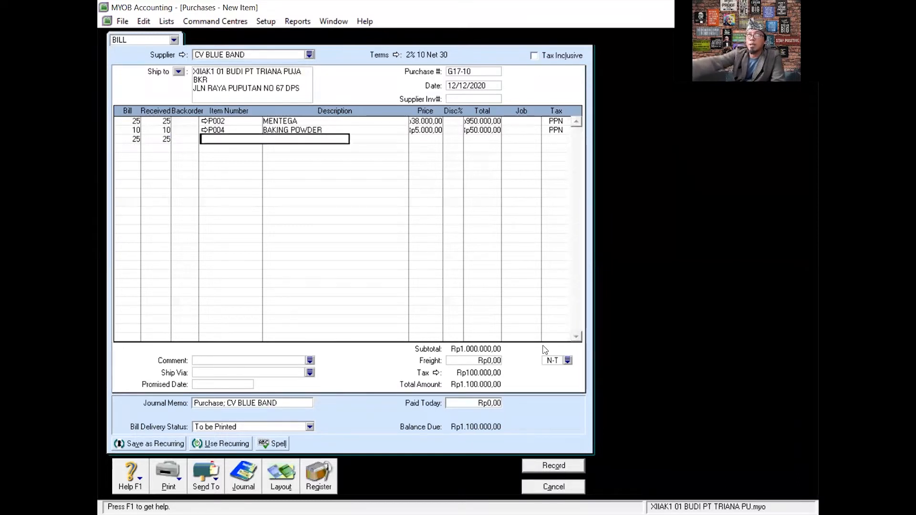
{"action": "key", "text": "Tab"}
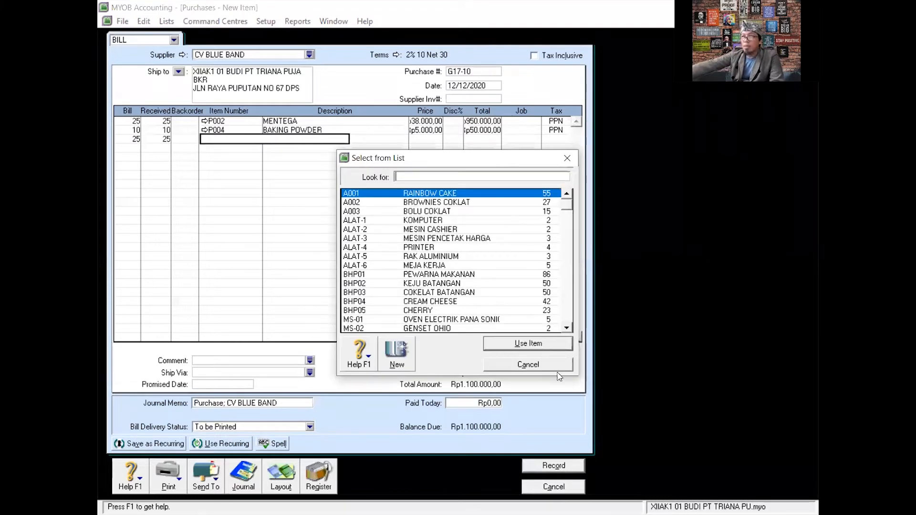
{"action": "scroll", "coordinate": [472, 285], "scroll_direction": "down", "scroll_amount": 4}
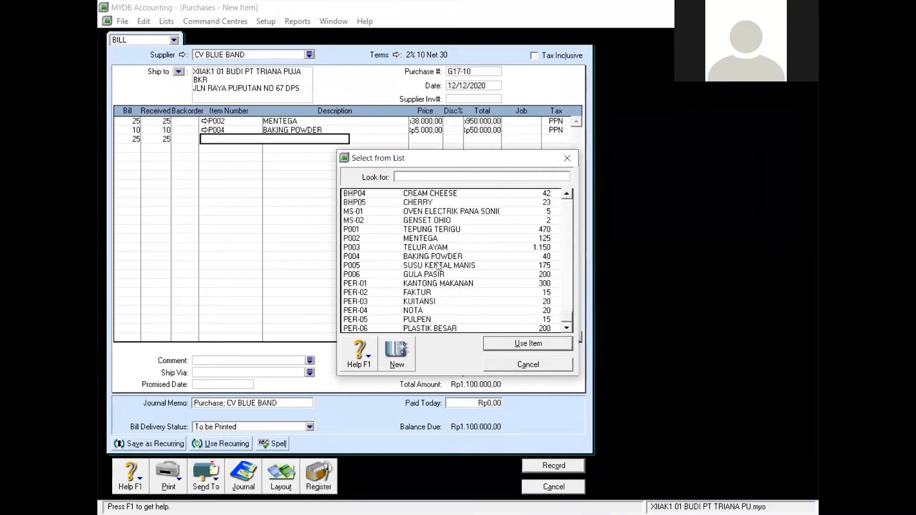
{"action": "type", "text": "P005"}
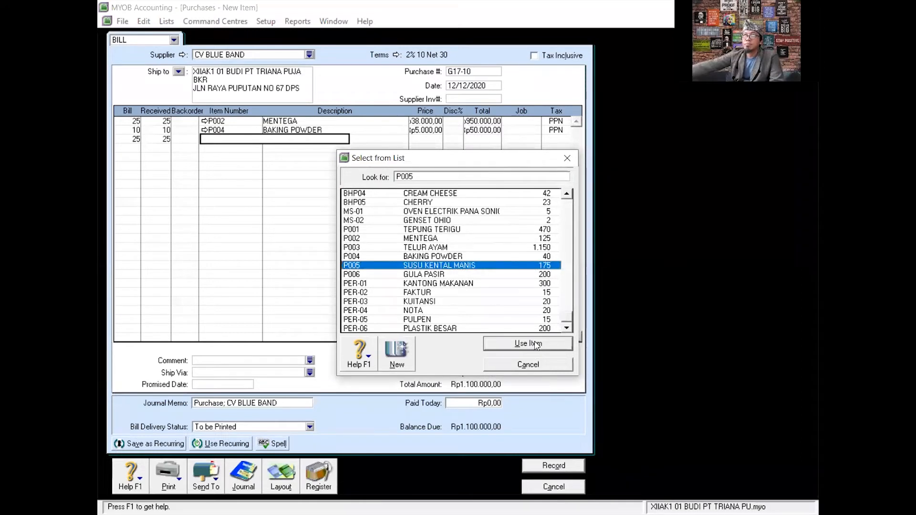
{"action": "left_click", "coordinate": [536, 345]}
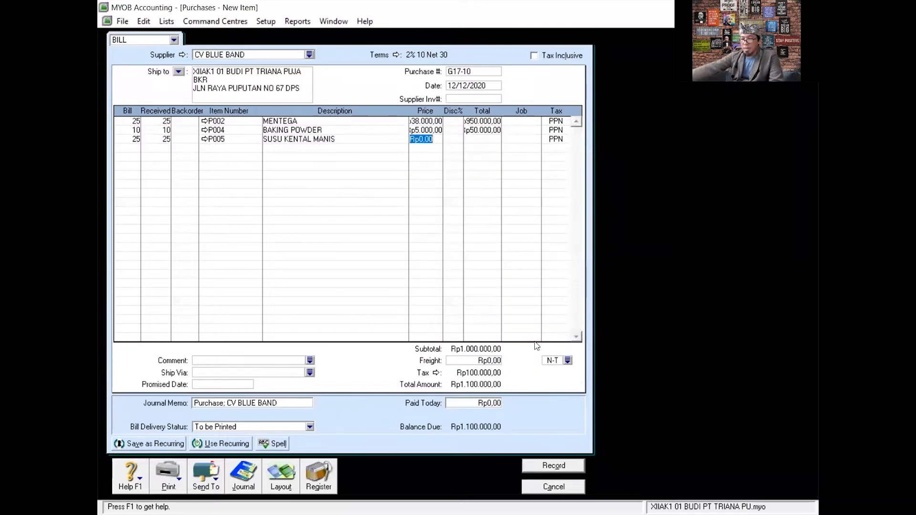
{"action": "type", "text": "10000"}
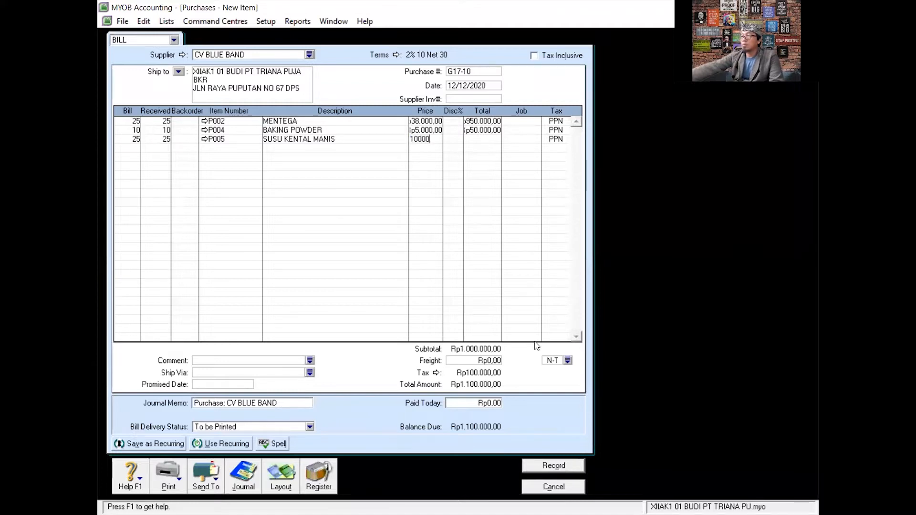
{"action": "key", "text": "Return"}
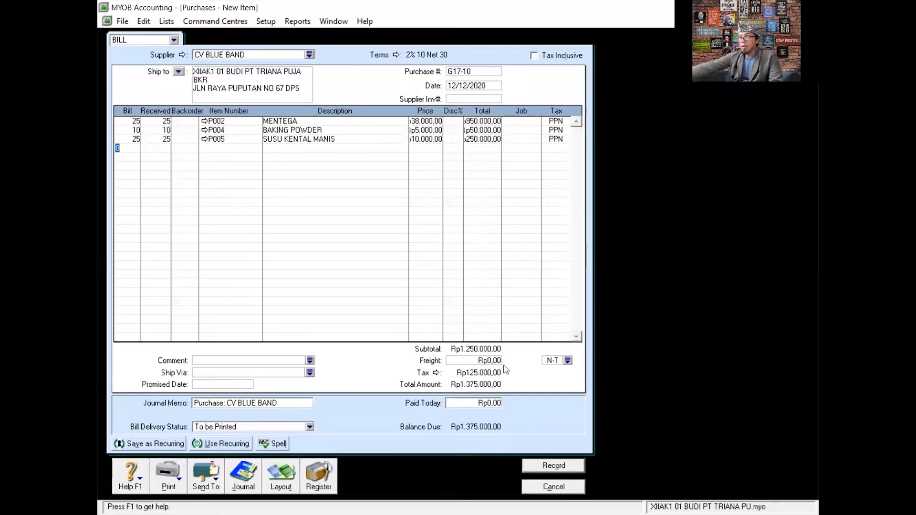
Set the bill's freight charge to Rp75.000.
{"action": "left_click", "coordinate": [490, 361]}
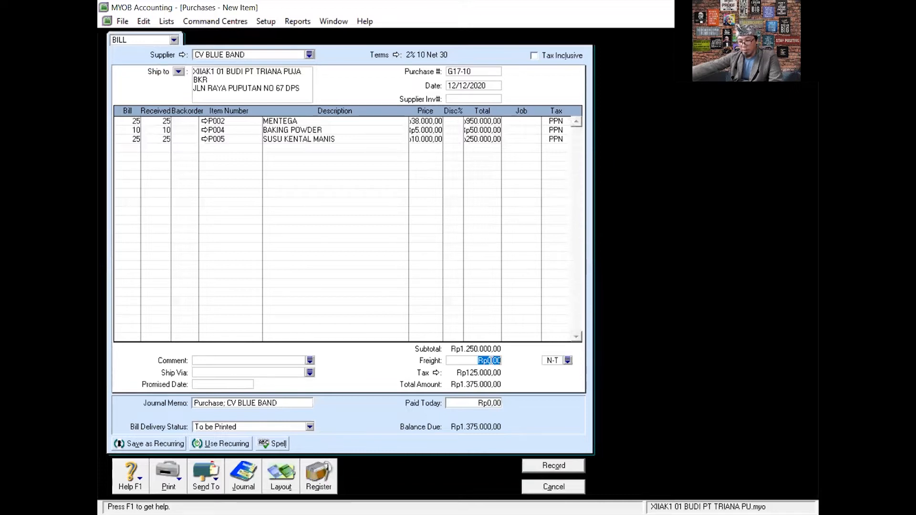
{"action": "type", "text": "75.000"}
{"action": "key", "text": "Tab"}
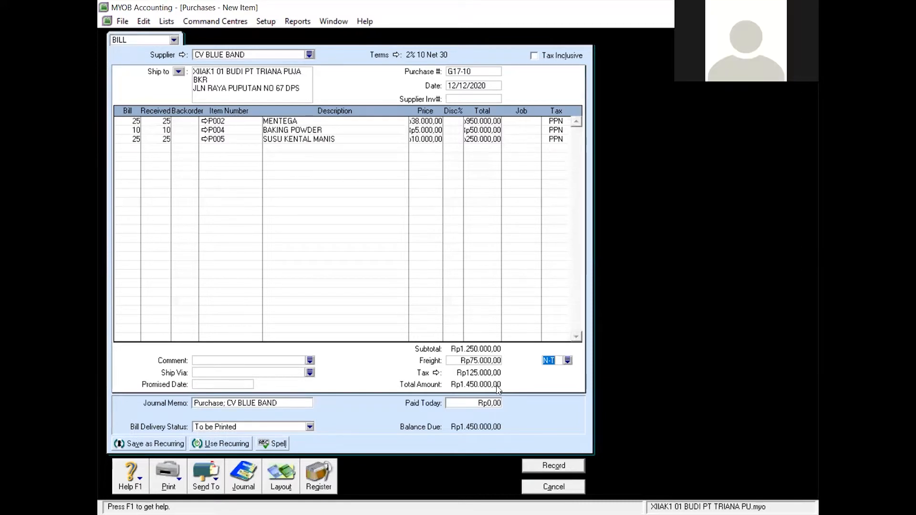
Review the recap of the bill's debit and credit journal entries, then close it.
{"action": "key", "text": "ctrl+r"}
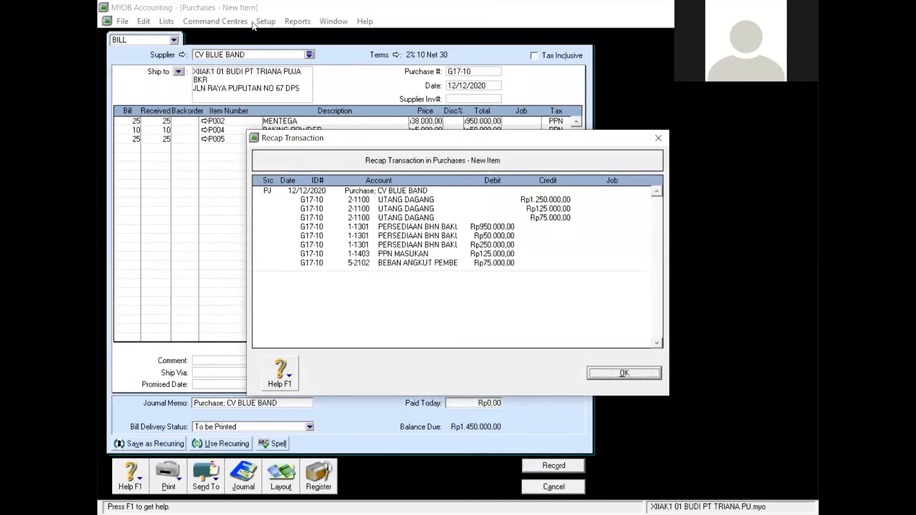
{"action": "left_click", "coordinate": [381, 13]}
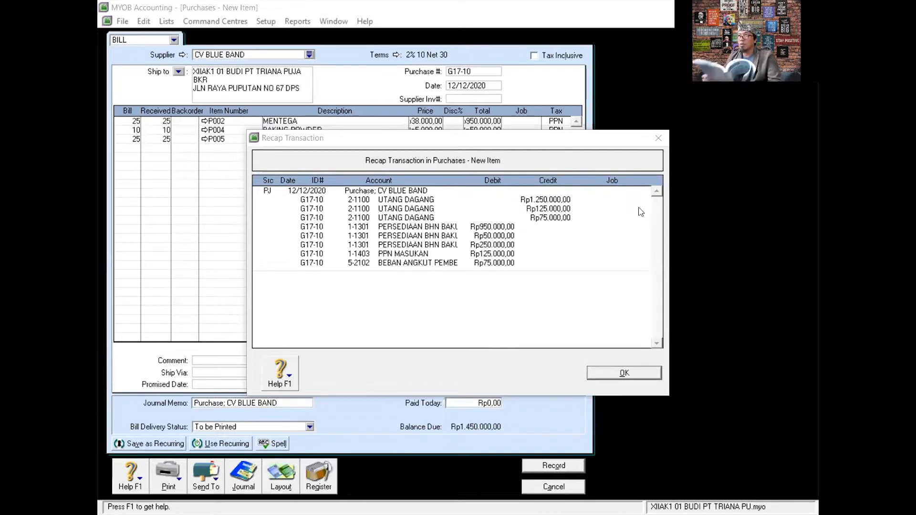
{"action": "left_click", "coordinate": [624, 374]}
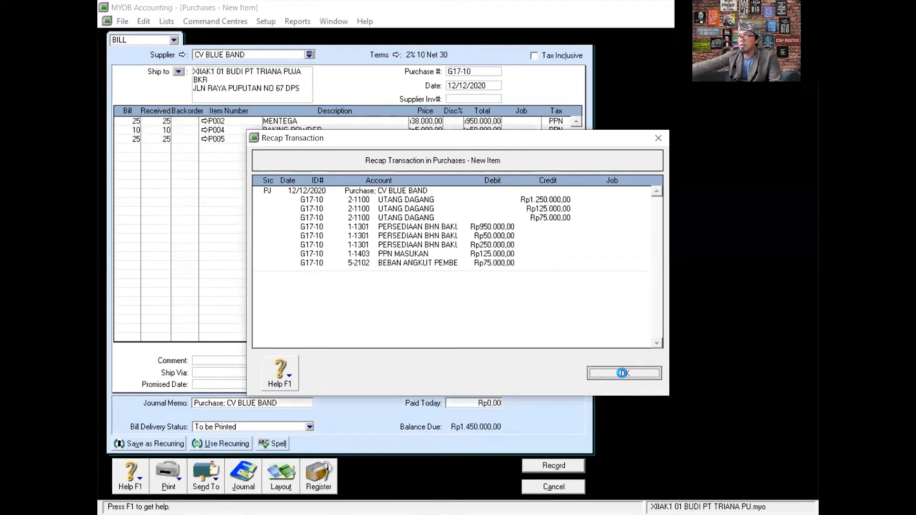
Record the bill without changing its tax code and switch from purchase entry to the Inventory command centre.
{"action": "left_click", "coordinate": [559, 470]}
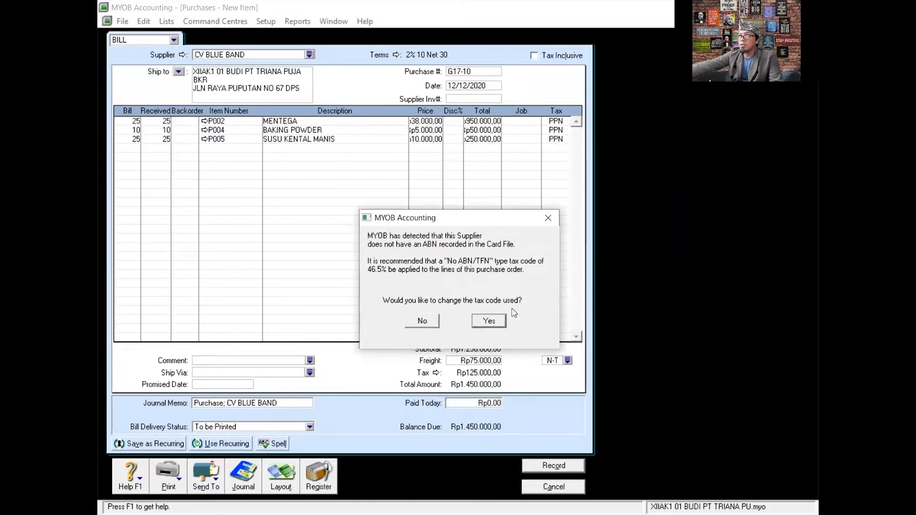
{"action": "left_click", "coordinate": [427, 320]}
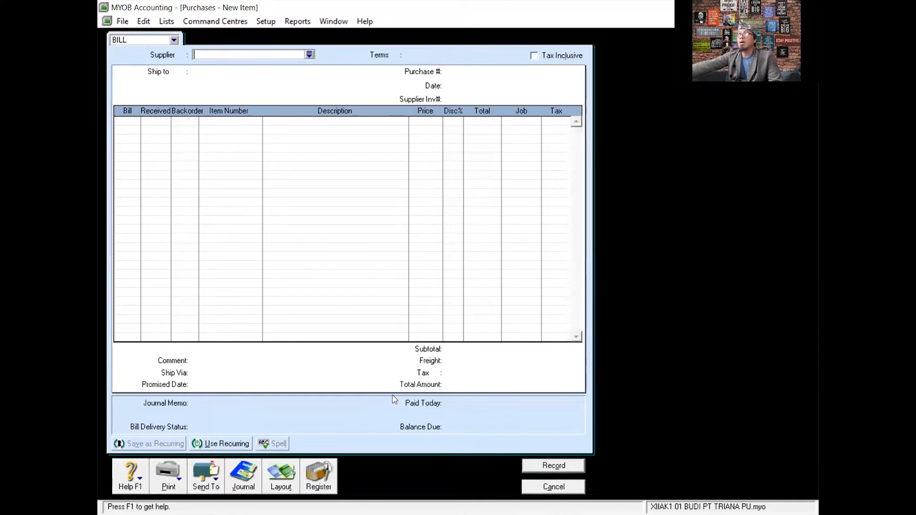
{"action": "left_click", "coordinate": [554, 487]}
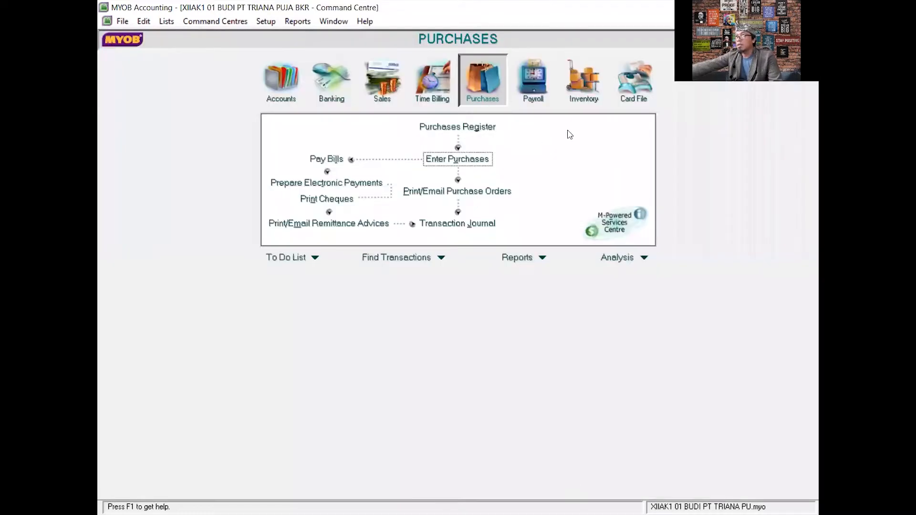
{"action": "left_click", "coordinate": [583, 85]}
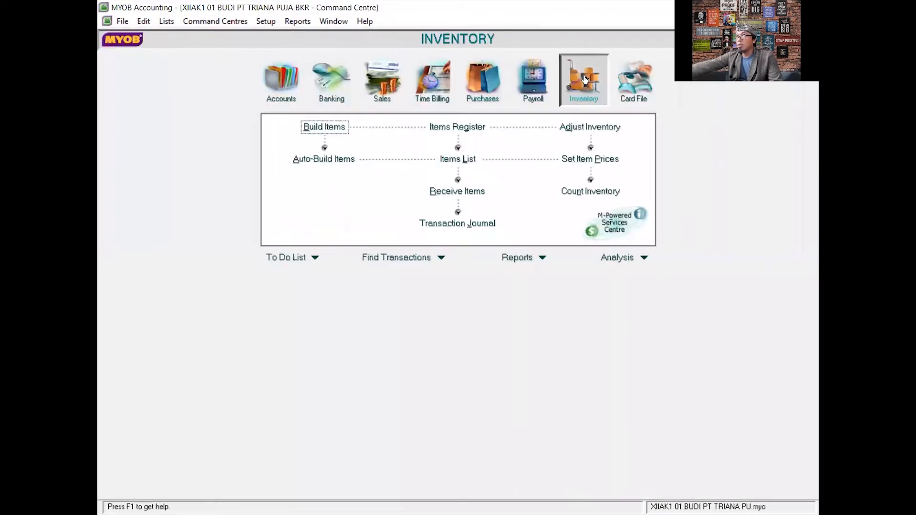
{"action": "left_click", "coordinate": [590, 127]}
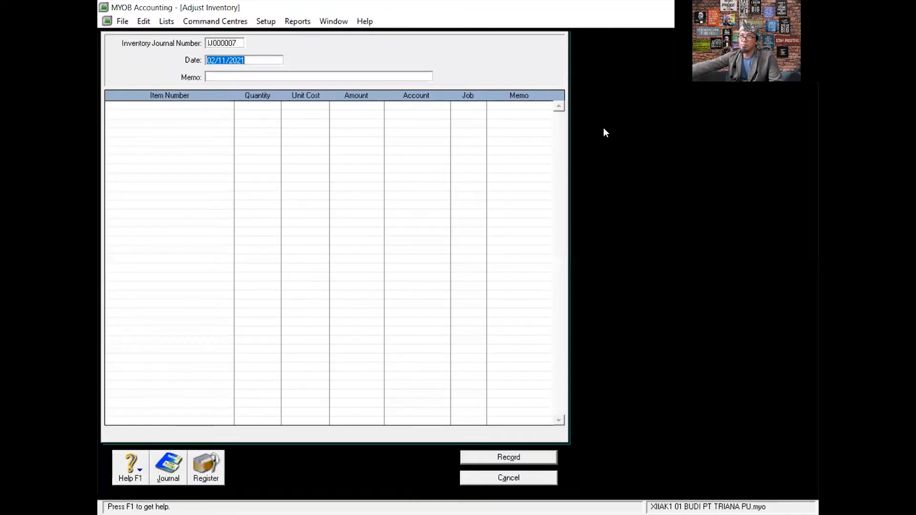
{"action": "left_click", "coordinate": [239, 43]}
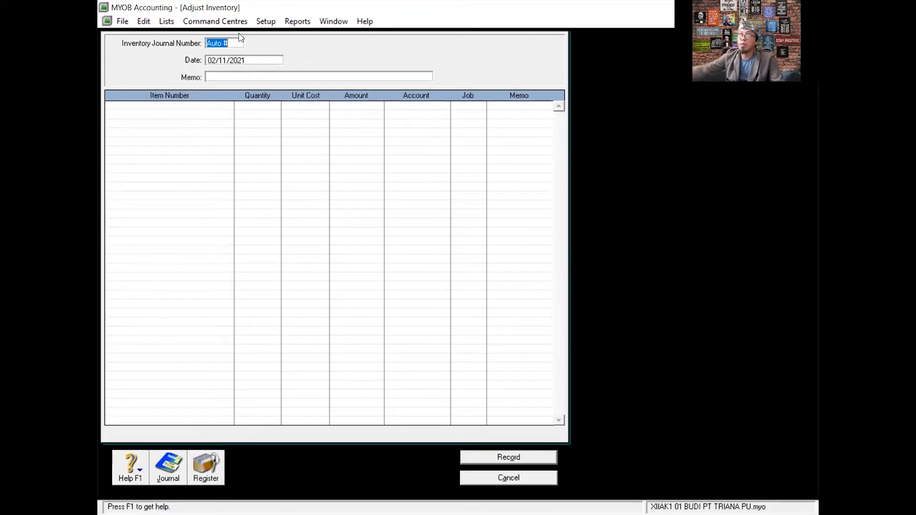
{"action": "left_click", "coordinate": [508, 480]}
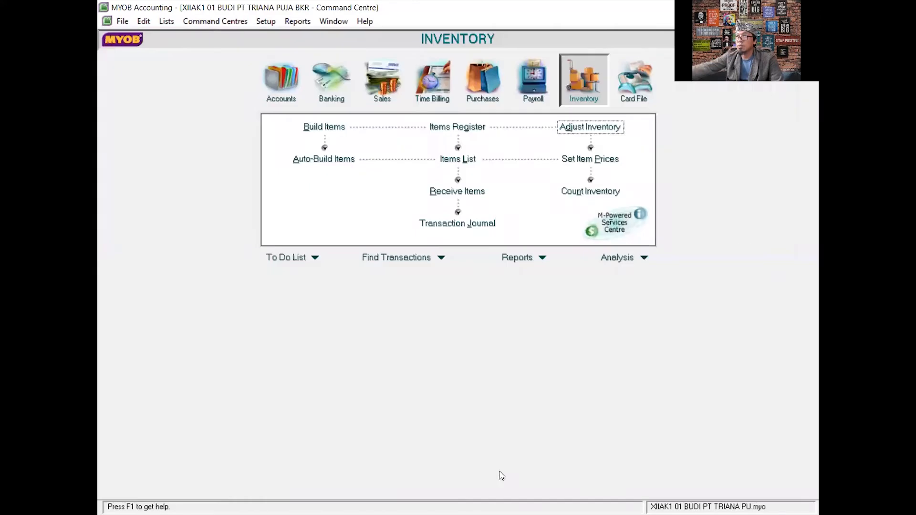
Start an inventory adjustment with journal number BM12-4, dated 14/12/2020, and the memo PEMAKAIAN BAHAN BAKU.
{"action": "left_click", "coordinate": [587, 129]}
{"action": "left_click", "coordinate": [230, 42]}
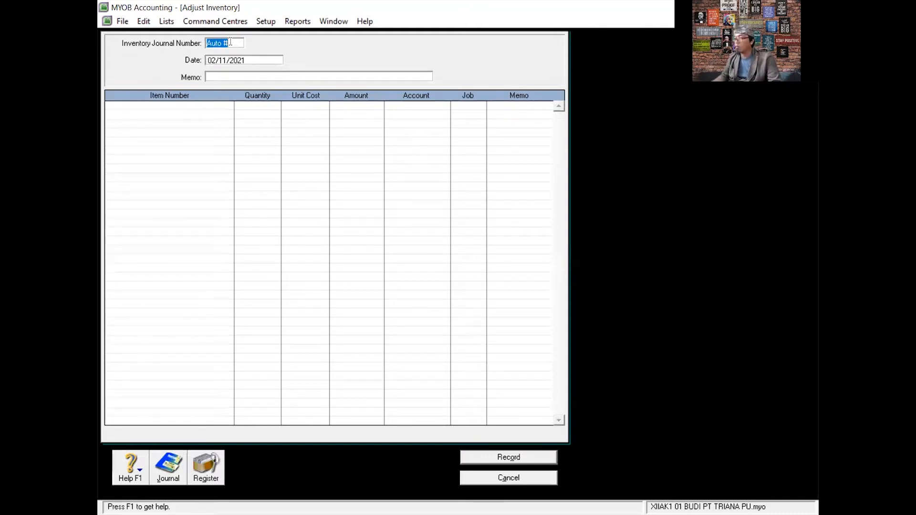
{"action": "type", "text": "BM"}
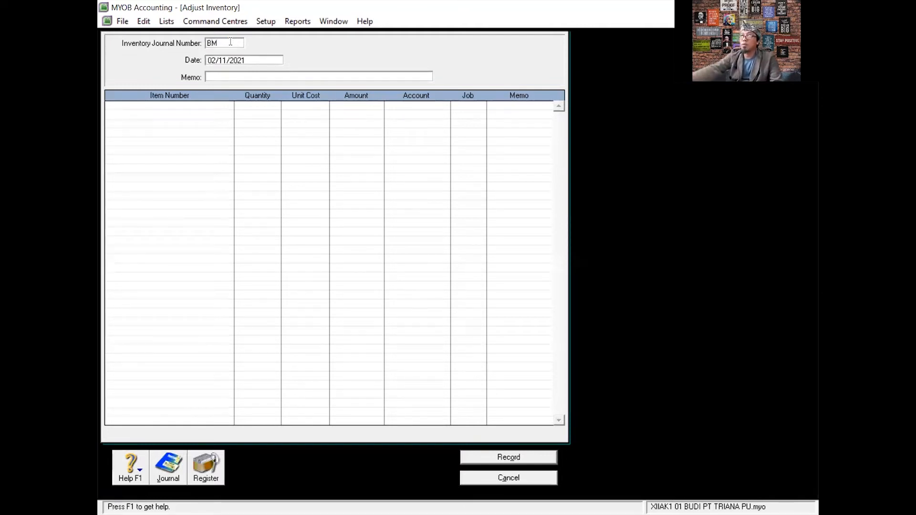
{"action": "type", "text": "12-"}
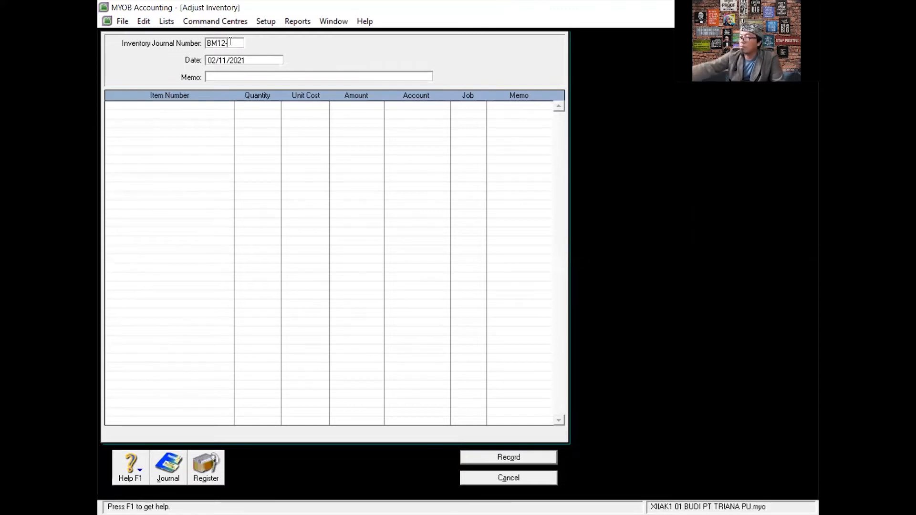
{"action": "type", "text": "4"}
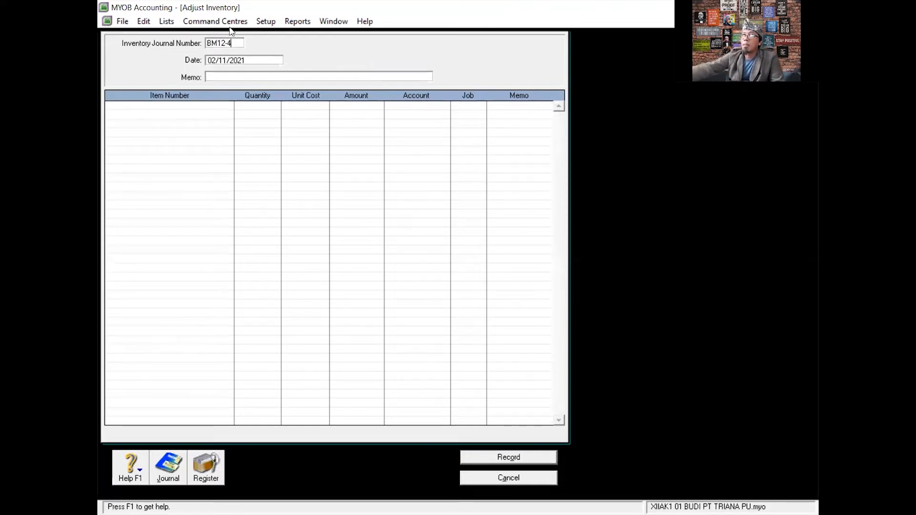
{"action": "left_click", "coordinate": [245, 60]}
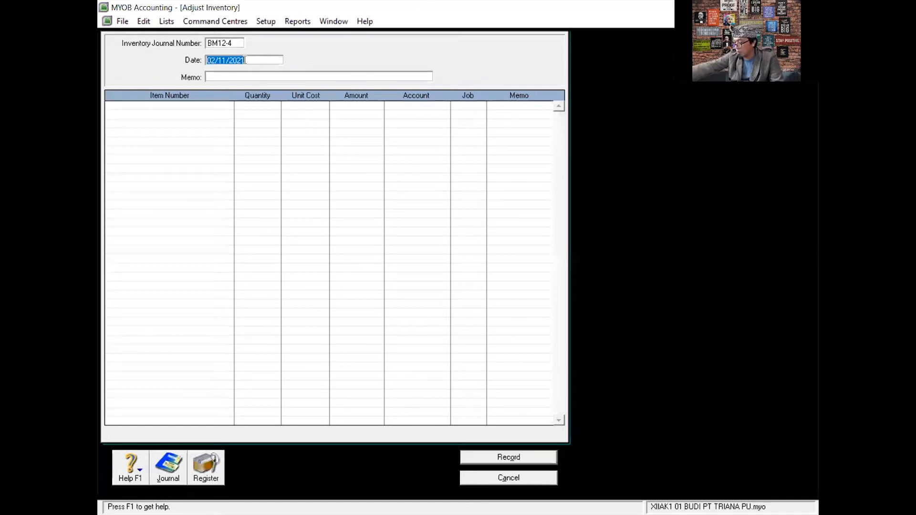
{"action": "type", "text": "14/12/"}
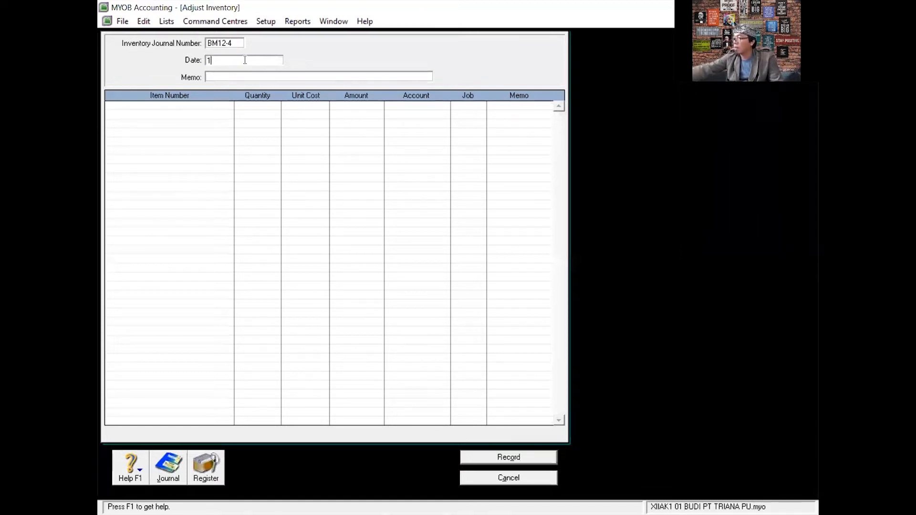
{"action": "type", "text": "2020"}
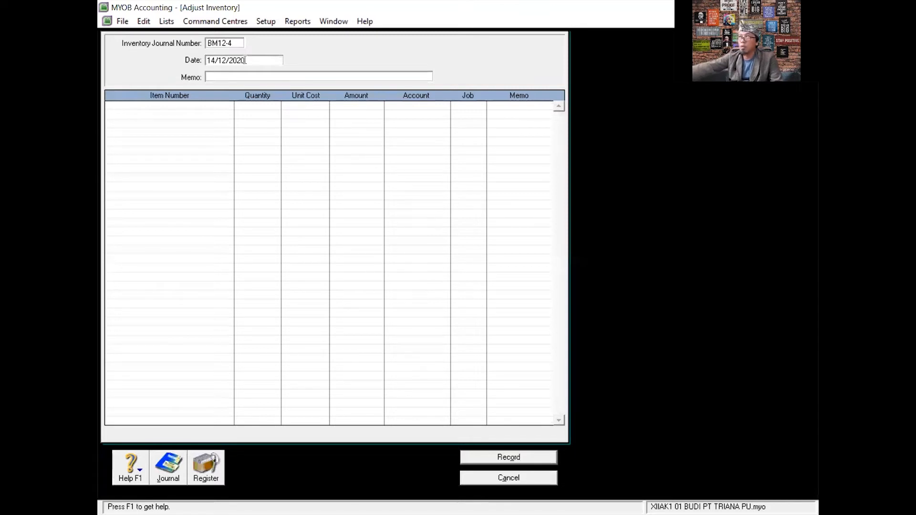
{"action": "left_click", "coordinate": [222, 76]}
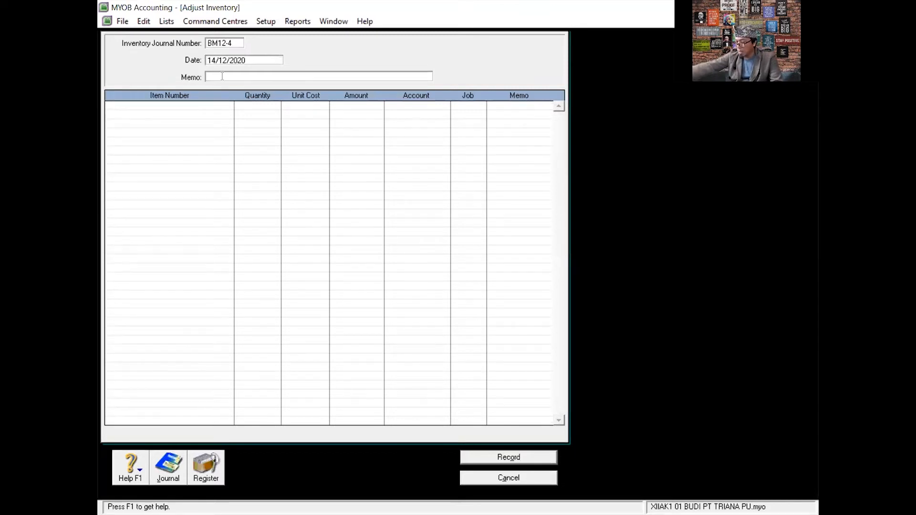
{"action": "type", "text": "PEMAKAIAN BAHAN BAKU"}
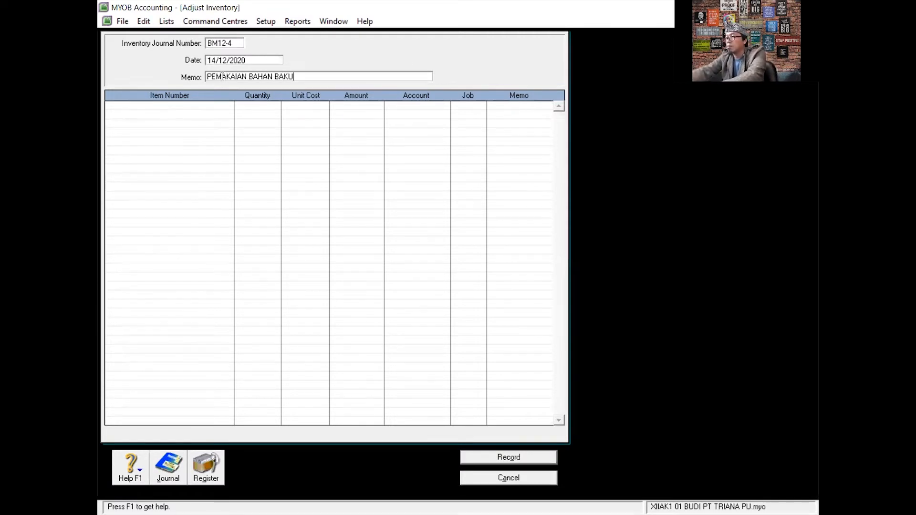
Add a first adjustment line for item P001 TEPUNG TERIGU with a quantity of -20, keeping its default unit cost.
{"action": "left_click", "coordinate": [122, 107]}
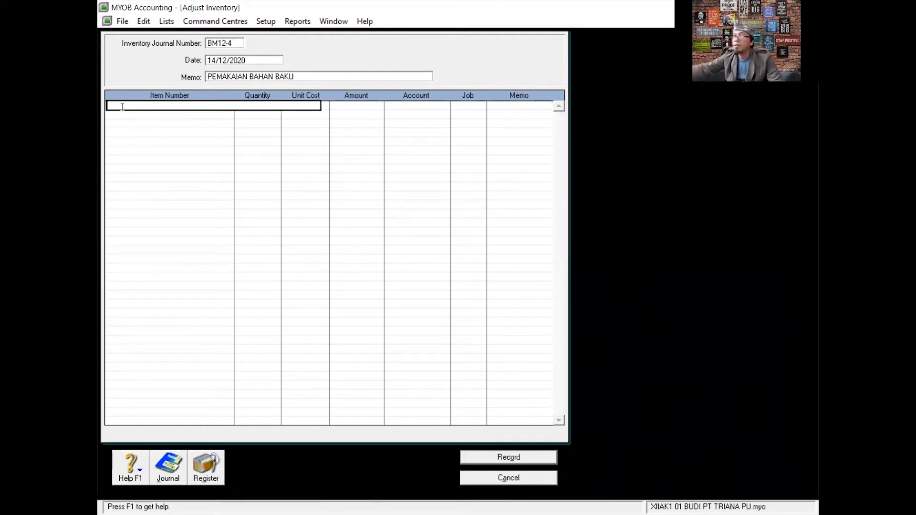
{"action": "key", "text": "Return"}
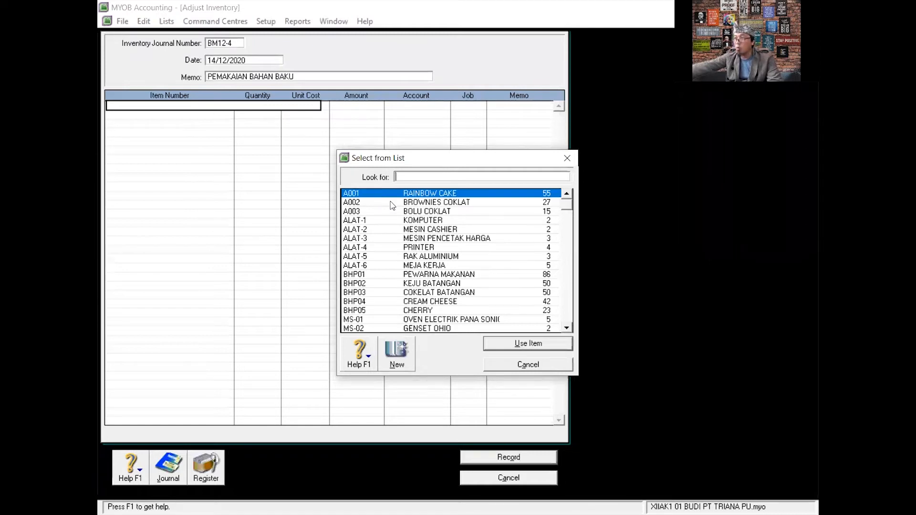
{"action": "scroll", "coordinate": [433, 265], "scroll_direction": "down", "scroll_amount": 2}
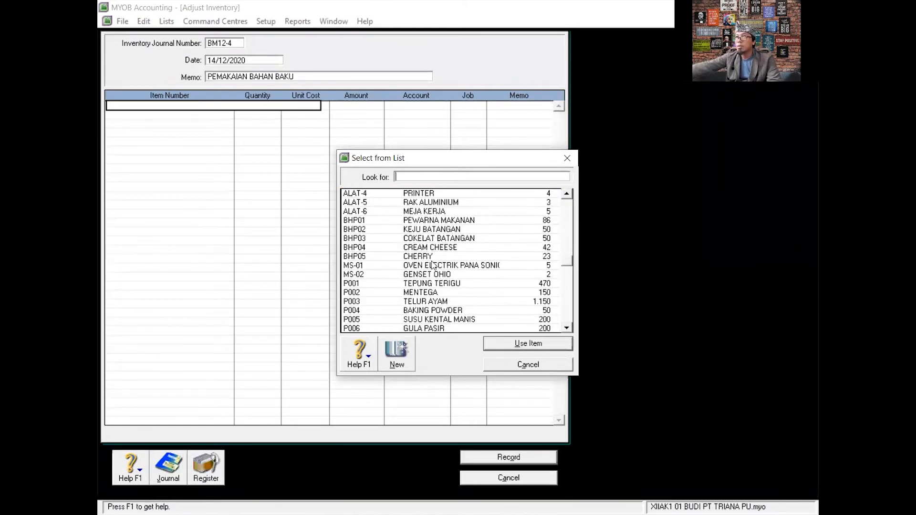
{"action": "type", "text": "P001"}
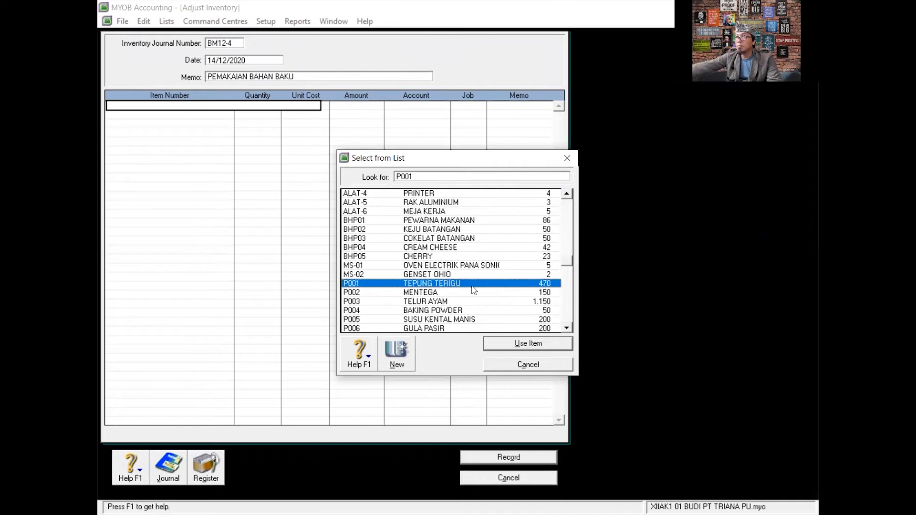
{"action": "left_click", "coordinate": [552, 340]}
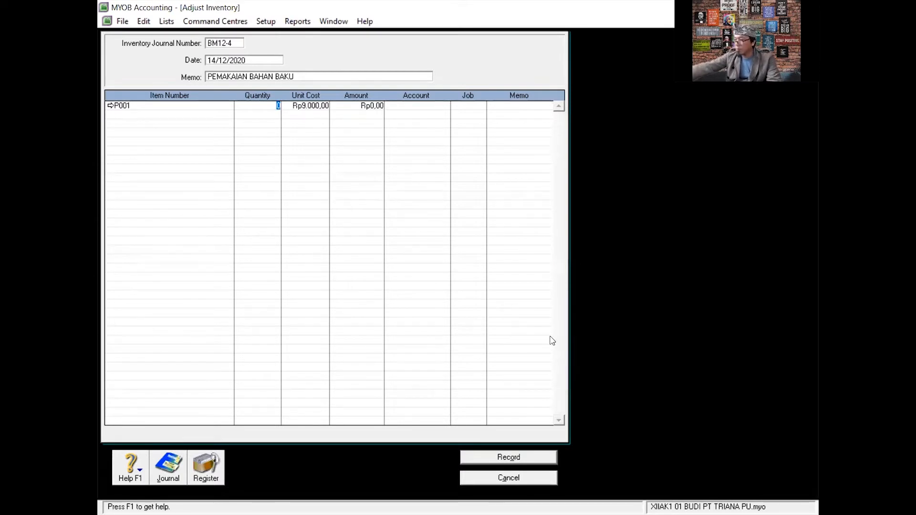
{"action": "type", "text": "-"}
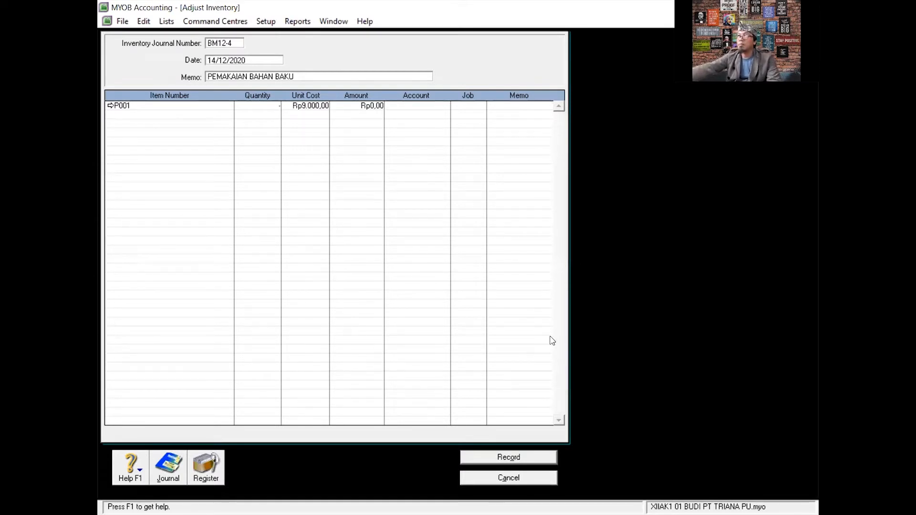
{"action": "type", "text": "20"}
{"action": "key", "text": "Tab"}
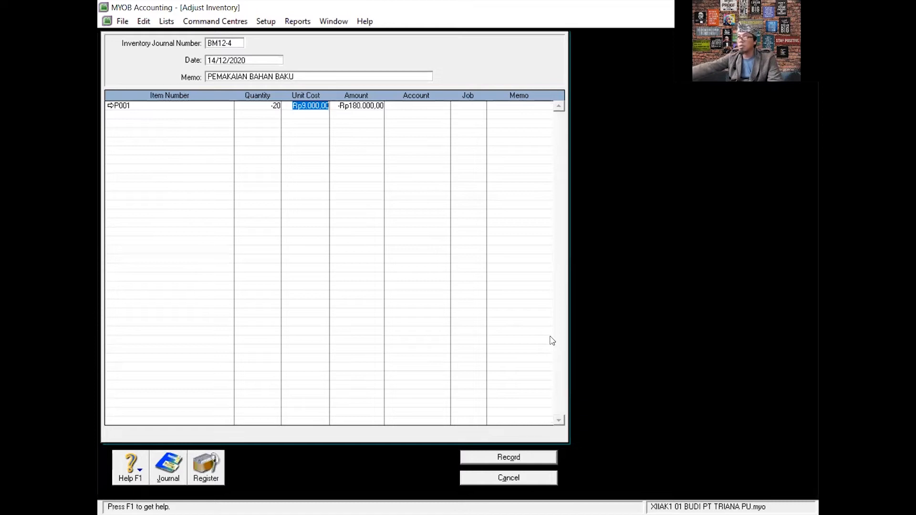
{"action": "key", "text": "Tab"}
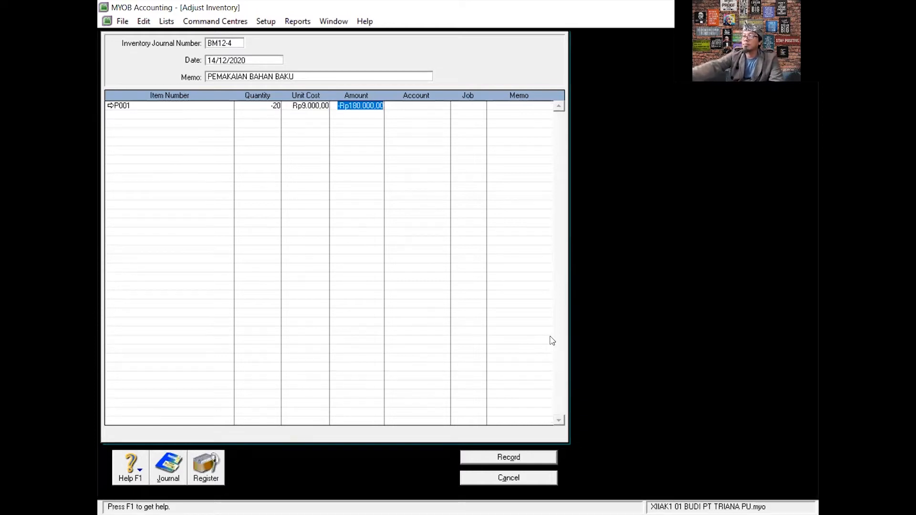
{"action": "key", "text": "Tab"}
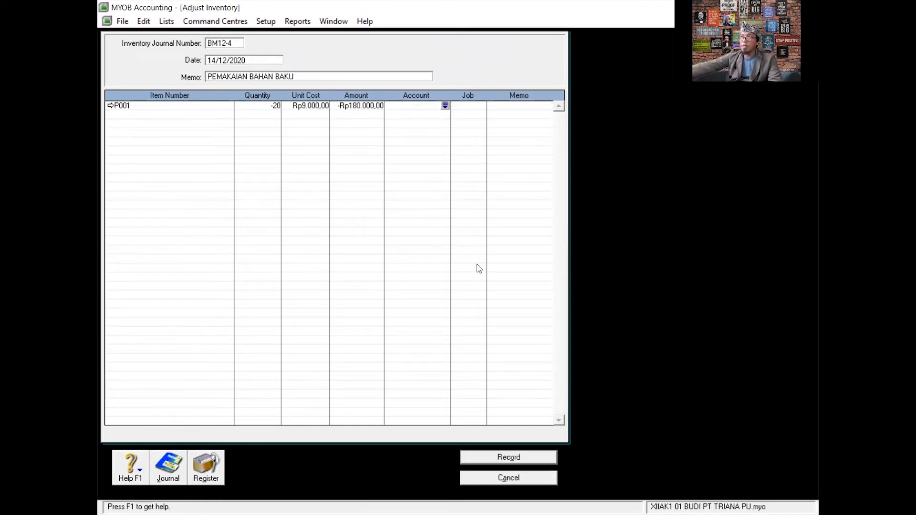
Allocate the P001 adjustment line to the work-in-process inventory account 1-1303.
{"action": "left_click", "coordinate": [446, 105]}
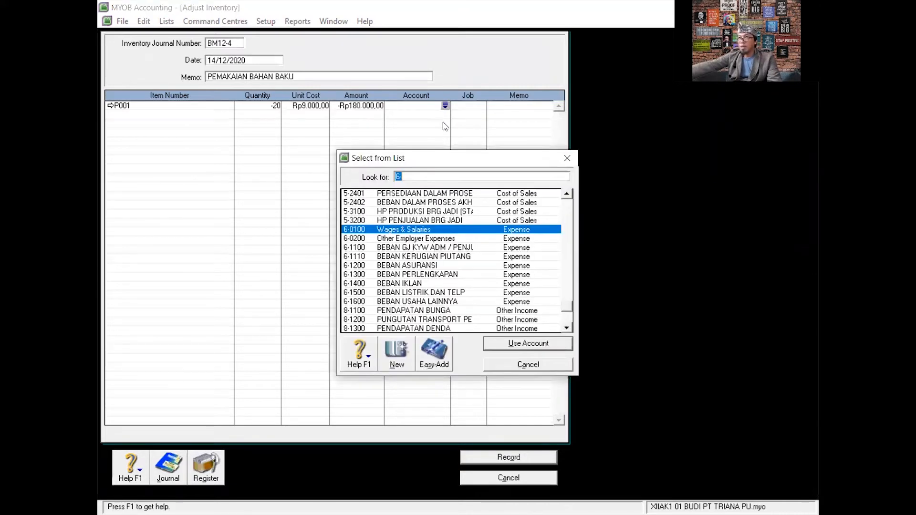
{"action": "scroll", "coordinate": [419, 274], "scroll_direction": "up", "scroll_amount": 5}
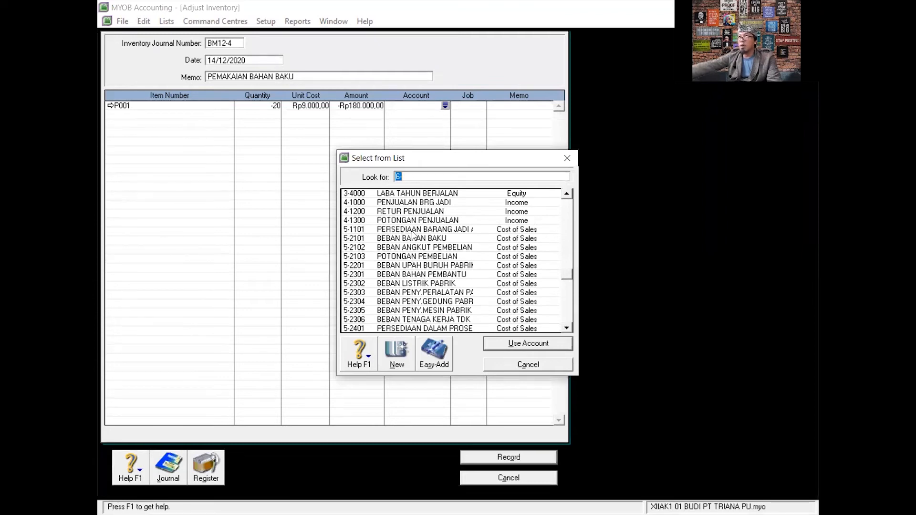
{"action": "scroll", "coordinate": [411, 235], "scroll_direction": "up", "scroll_amount": 1}
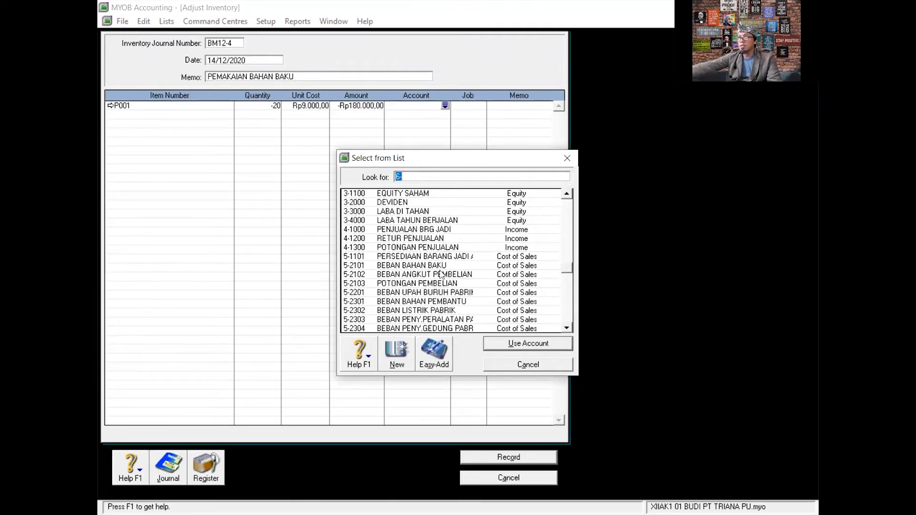
{"action": "scroll", "coordinate": [415, 248], "scroll_direction": "up", "scroll_amount": 6}
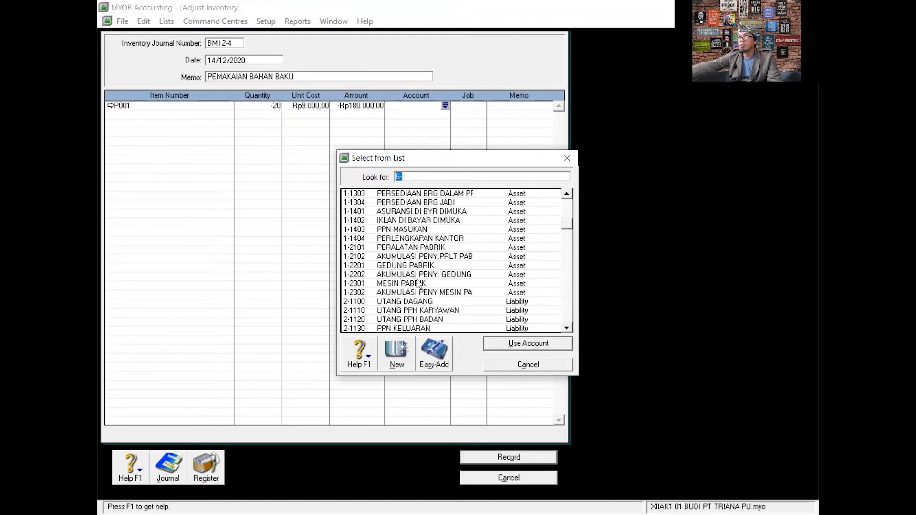
{"action": "scroll", "coordinate": [409, 286], "scroll_direction": "down", "scroll_amount": 2}
{"action": "scroll", "coordinate": [409, 285], "scroll_direction": "up", "scroll_amount": 4}
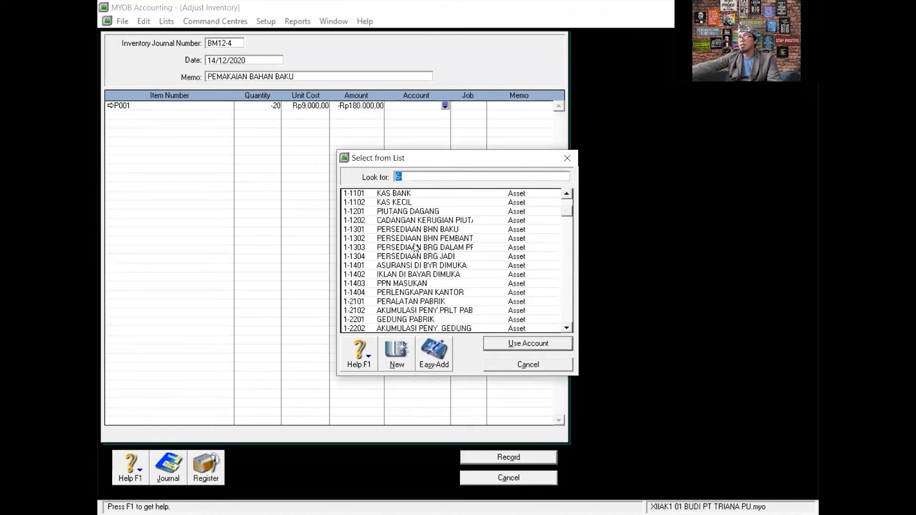
{"action": "left_click", "coordinate": [418, 248]}
{"action": "left_click", "coordinate": [536, 347]}
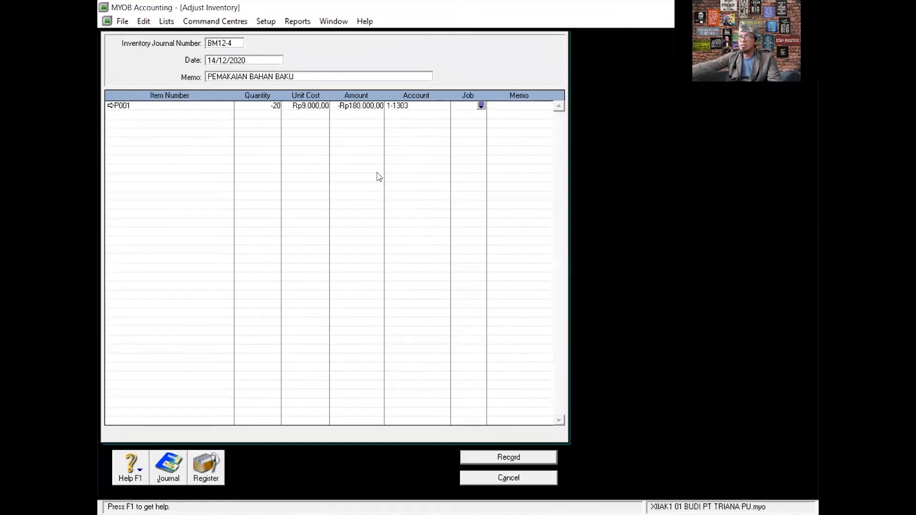
Add a second adjustment line for item P002 MENTEGA with a quantity of -10, allocated to account 1-1303.
{"action": "left_click", "coordinate": [379, 177]}
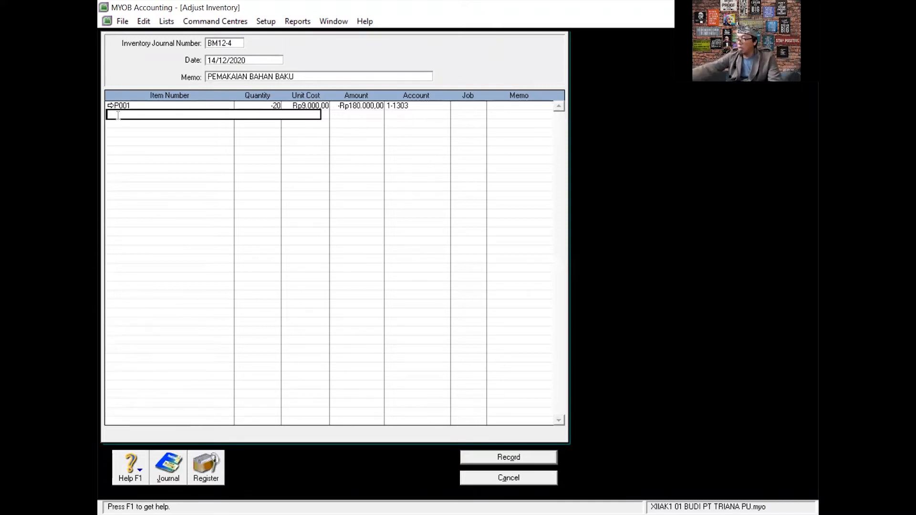
{"action": "key", "text": "Tab"}
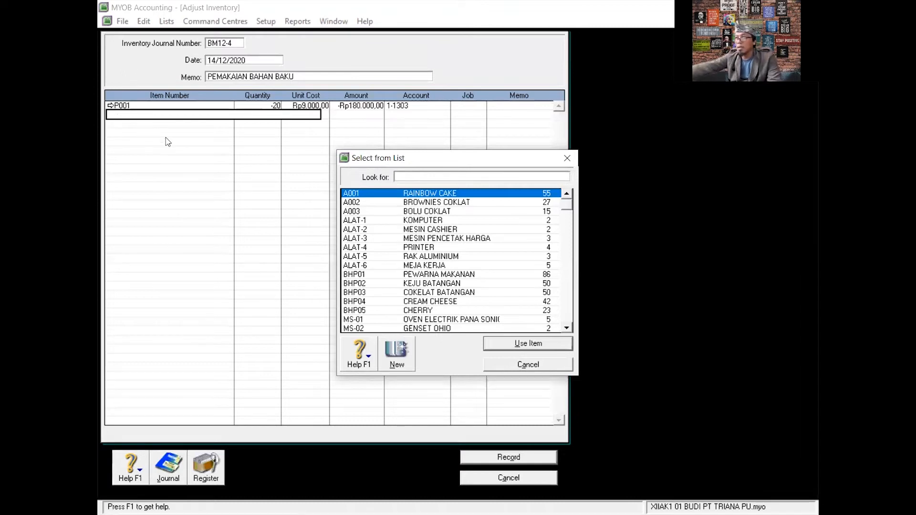
{"action": "scroll", "coordinate": [493, 280], "scroll_direction": "down", "scroll_amount": 4}
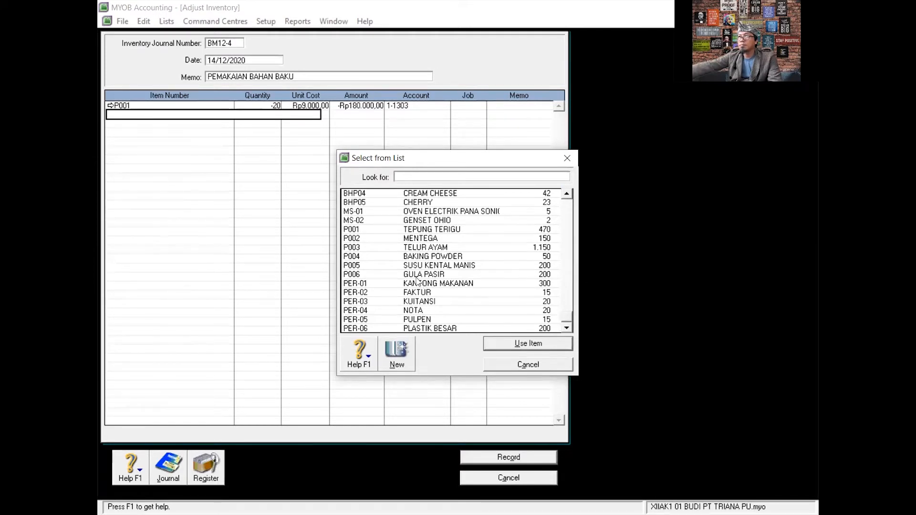
{"action": "left_click", "coordinate": [420, 239]}
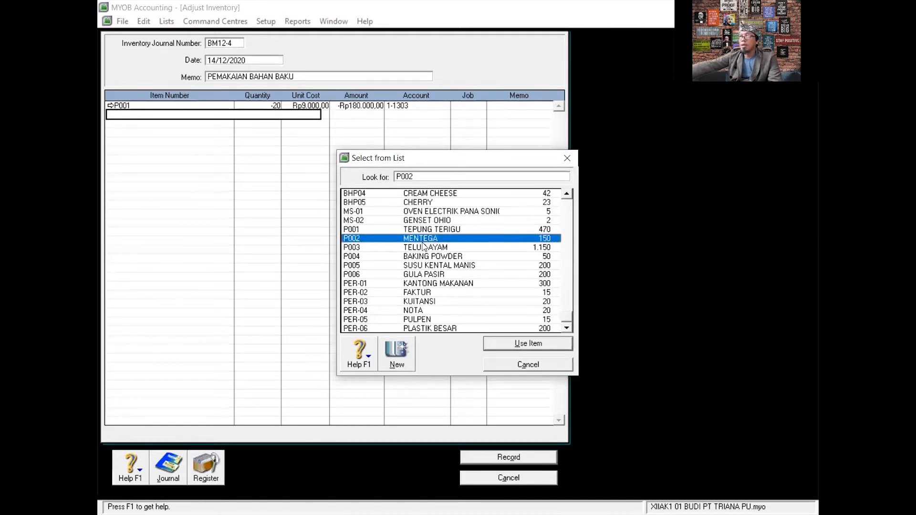
{"action": "double_click", "coordinate": [544, 239]}
{"action": "type", "text": "-10"}
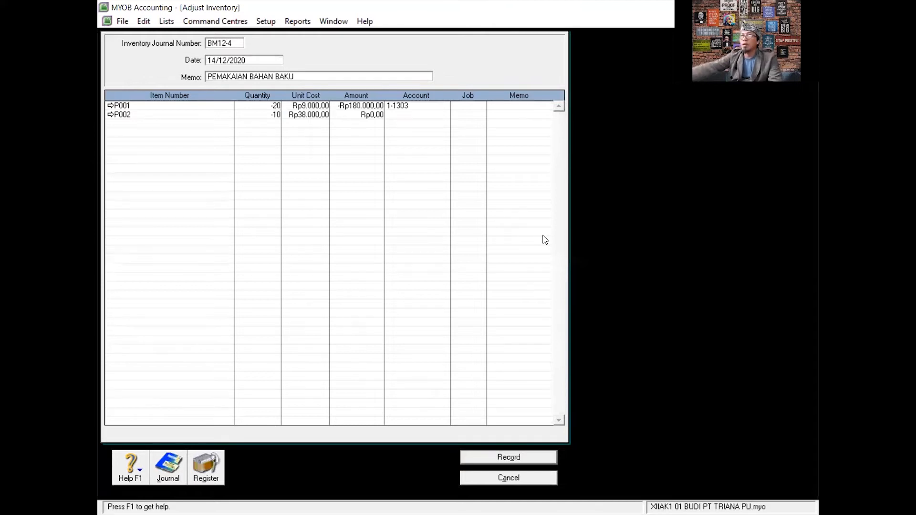
{"action": "key", "text": "Tab"}
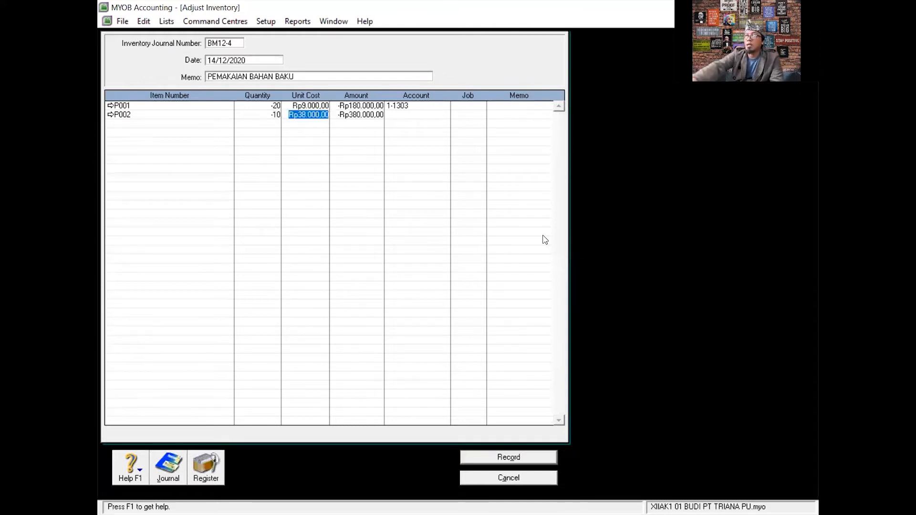
{"action": "key", "text": "Tab"}
{"action": "key", "text": "Tab"}
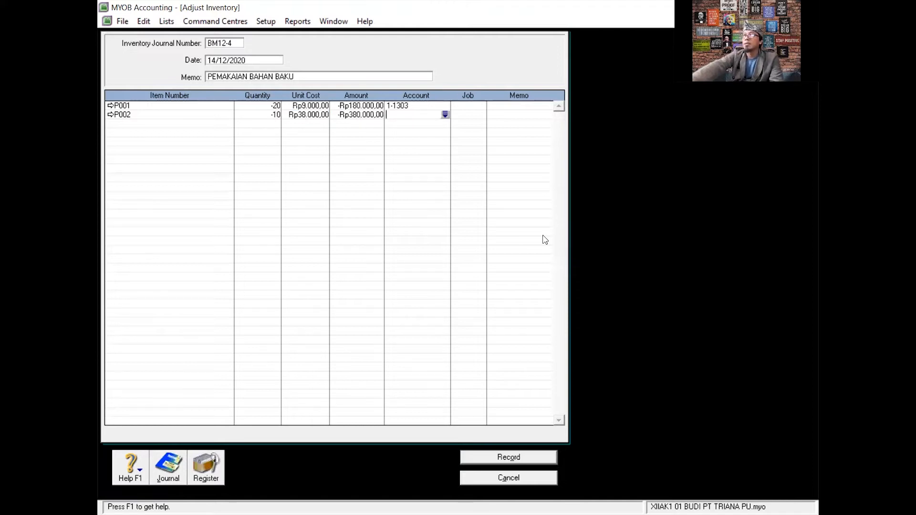
{"action": "type", "text": "11303"}
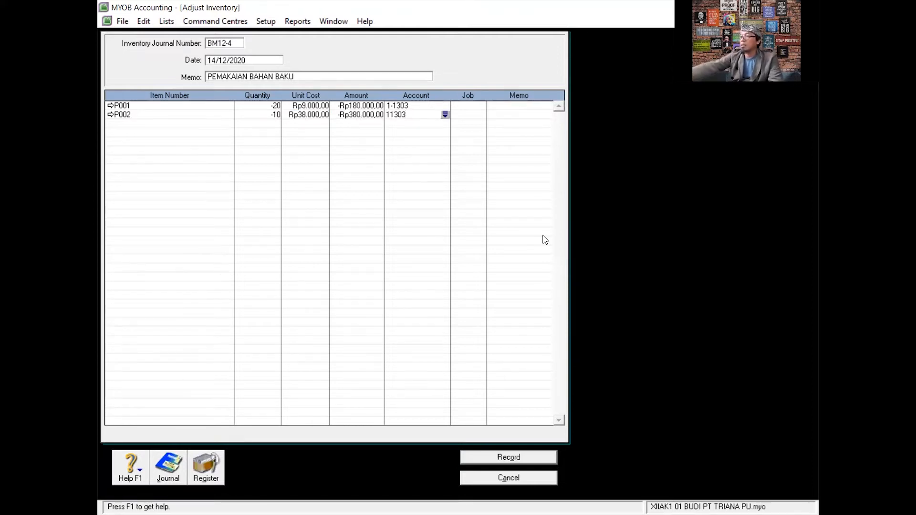
{"action": "key", "text": "Return"}
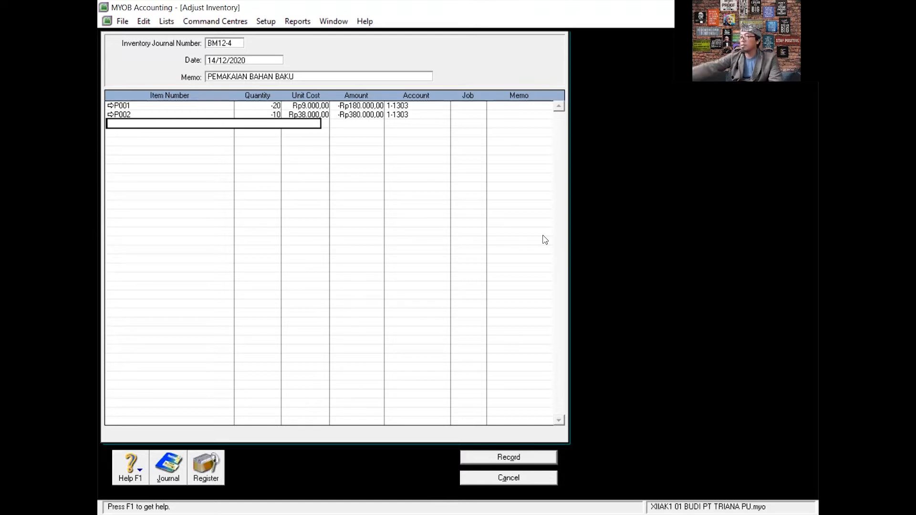
Add a third adjustment line for item P003 TELUR AYAM with a quantity of -140, allocated to account 1-1303.
{"action": "key", "text": "Tab"}
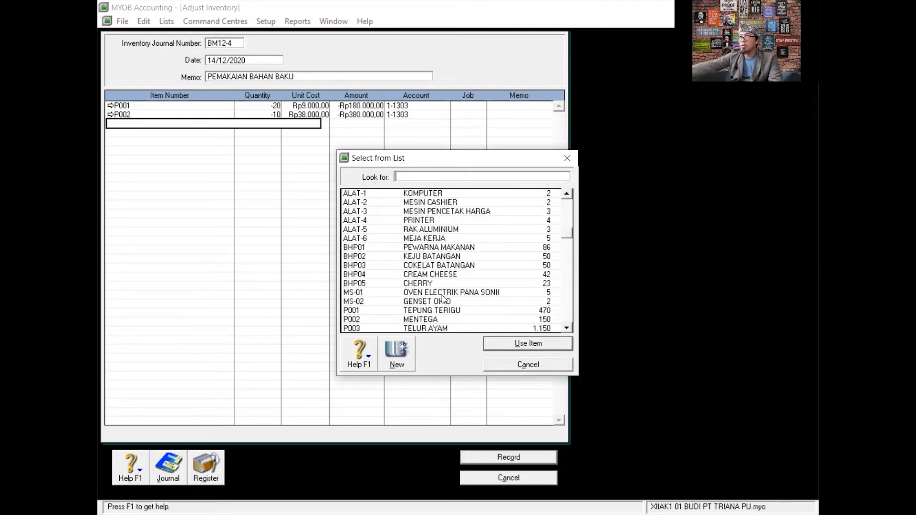
{"action": "scroll", "coordinate": [443, 298], "scroll_direction": "down", "scroll_amount": 2}
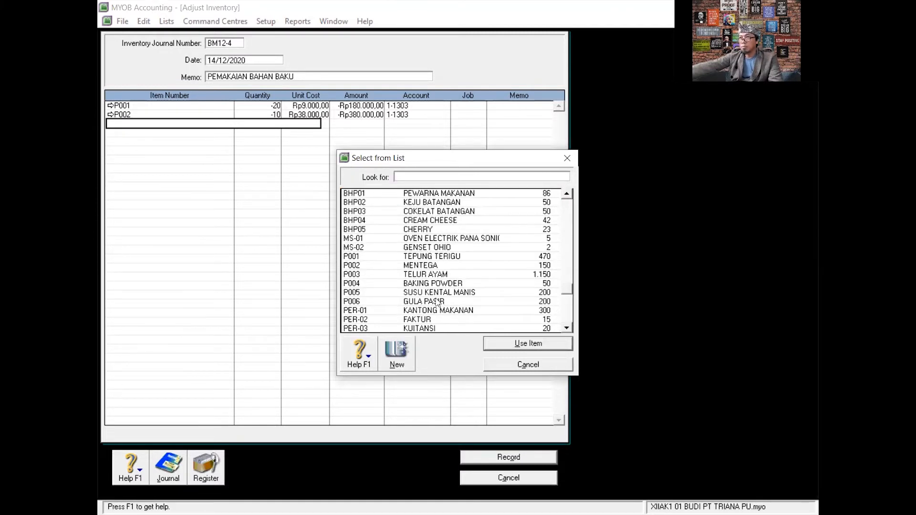
{"action": "double_click", "coordinate": [421, 275]}
{"action": "type", "text": "-140"}
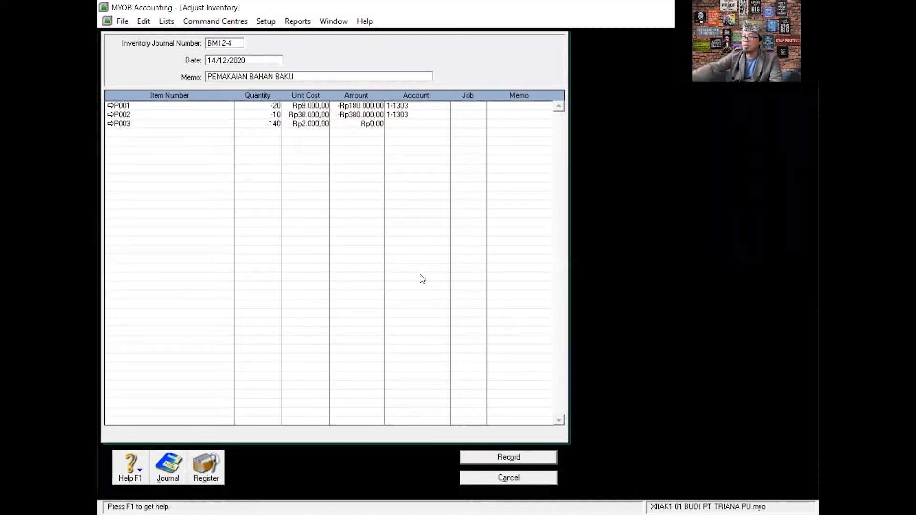
{"action": "key", "text": "Tab"}
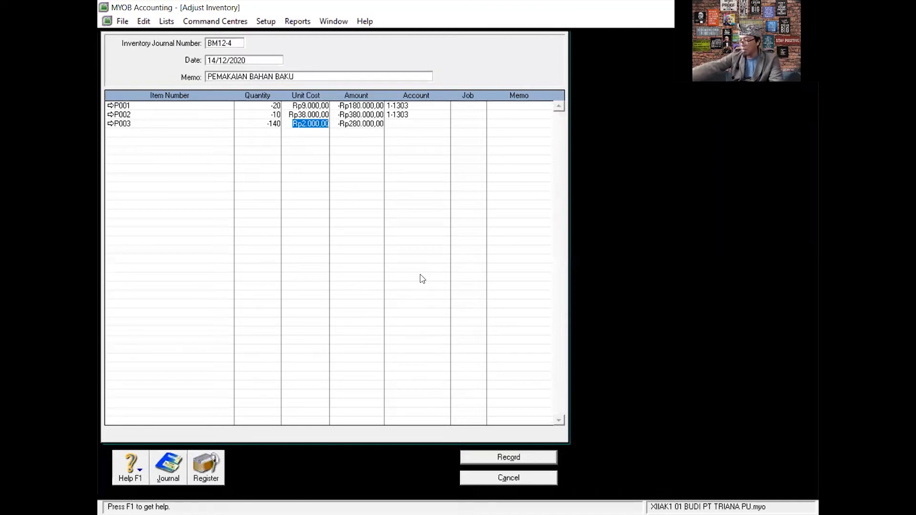
{"action": "key", "text": "Tab"}
{"action": "key", "text": "Tab"}
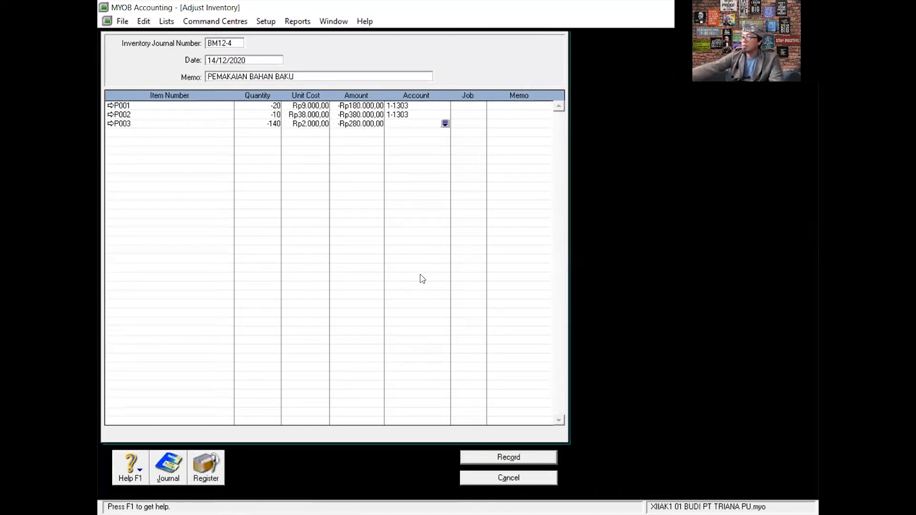
{"action": "type", "text": "1-1303"}
{"action": "key", "text": "Return"}
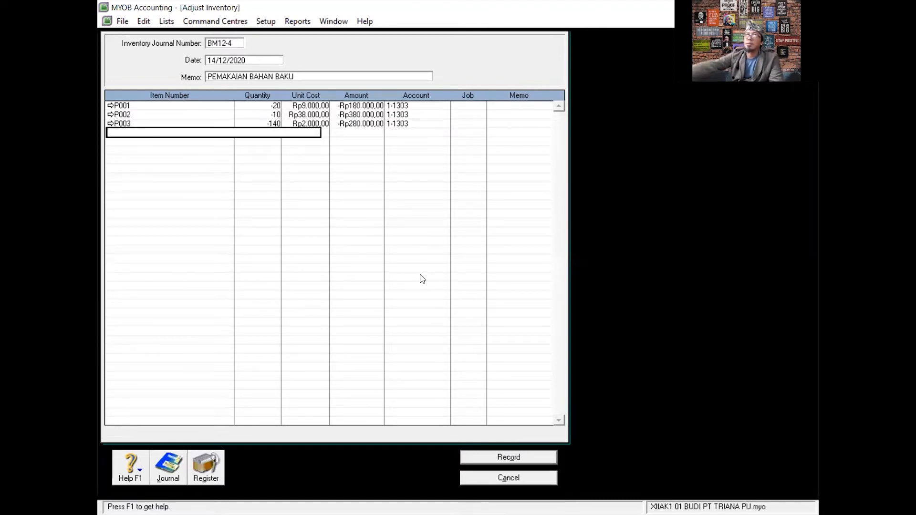
Add a fourth adjustment line for item P004 BAKING POWDER with a quantity of -5, allocated to account 1-1303.
{"action": "key", "text": "Return"}
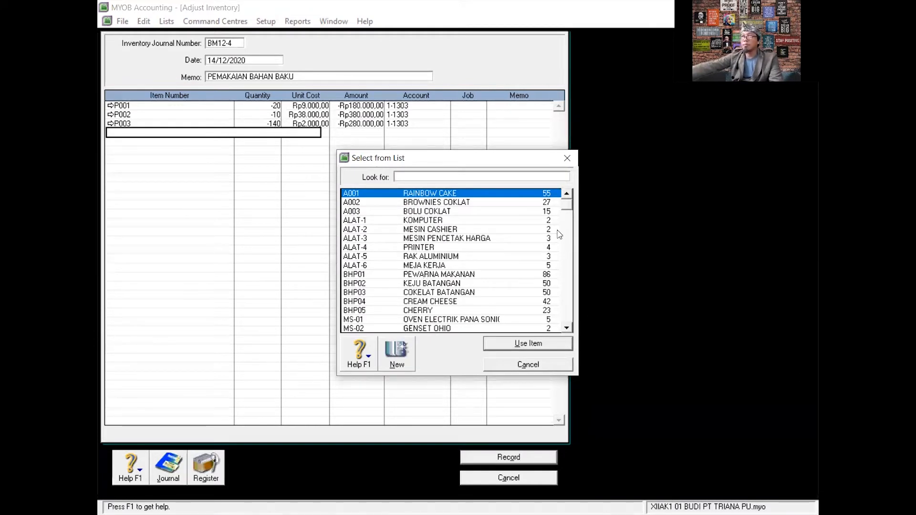
{"action": "scroll", "coordinate": [466, 292], "scroll_direction": "down", "scroll_amount": 2}
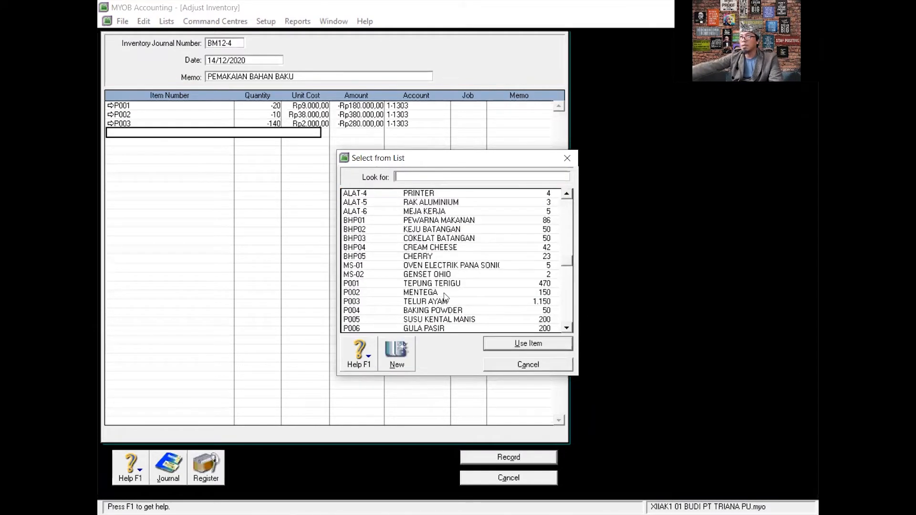
{"action": "left_click", "coordinate": [453, 310]}
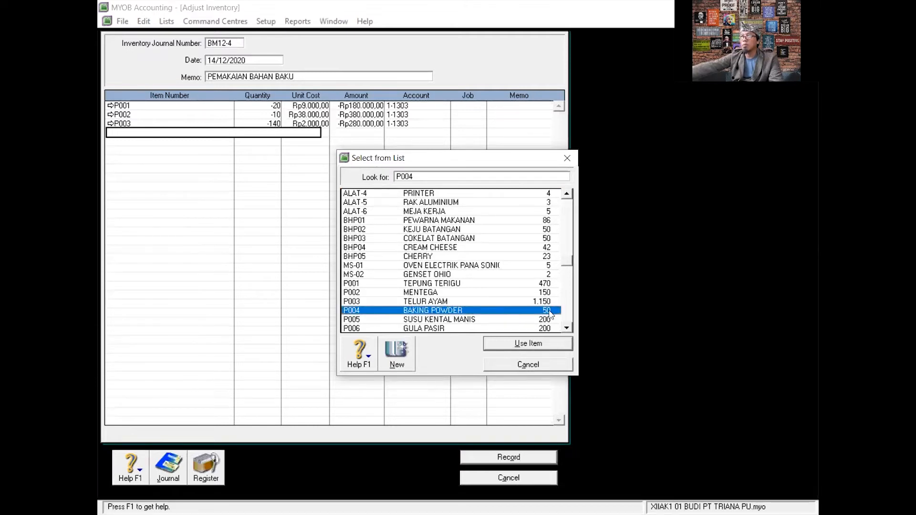
{"action": "left_click", "coordinate": [537, 345]}
{"action": "key", "text": "BackSpace"}
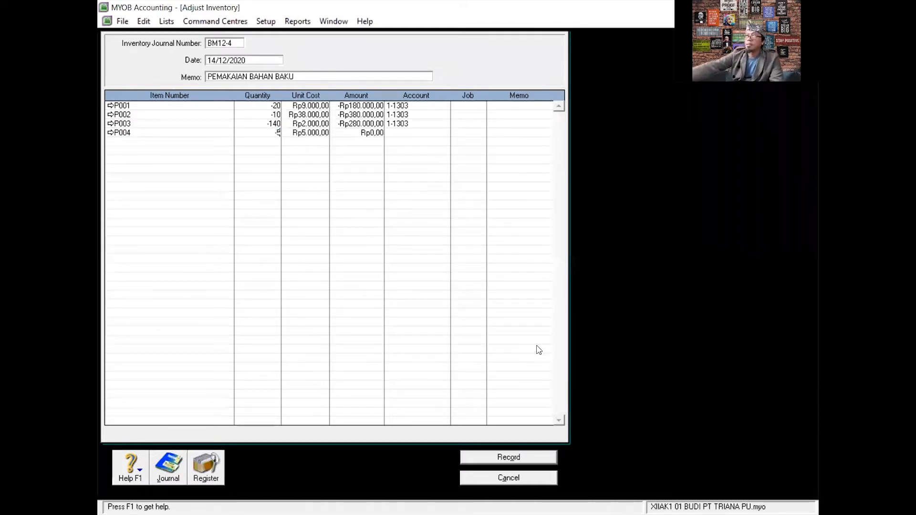
{"action": "key", "text": "Tab"}
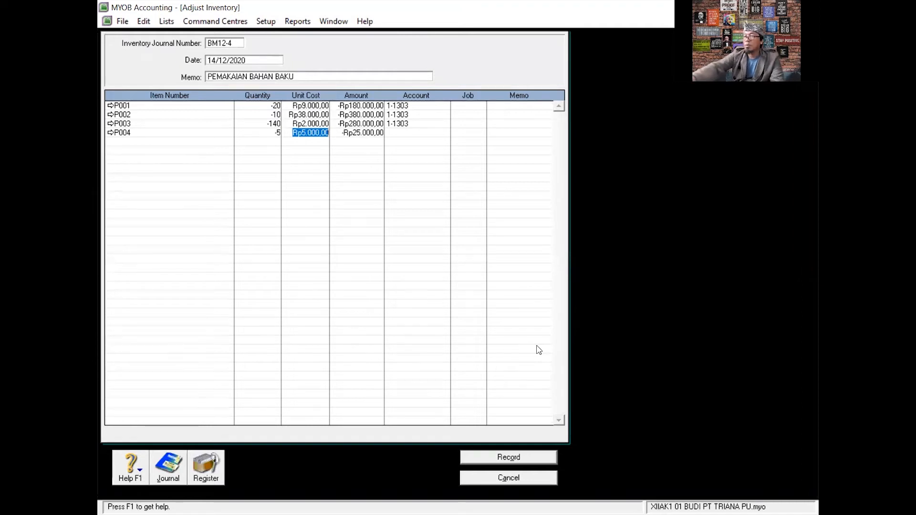
{"action": "key", "text": "Tab"}
{"action": "key", "text": "Tab"}
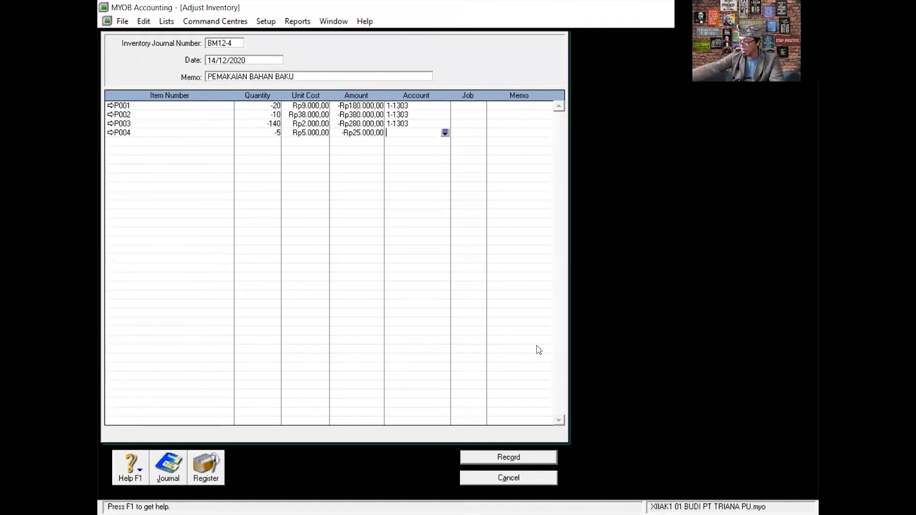
{"action": "type", "text": "11303"}
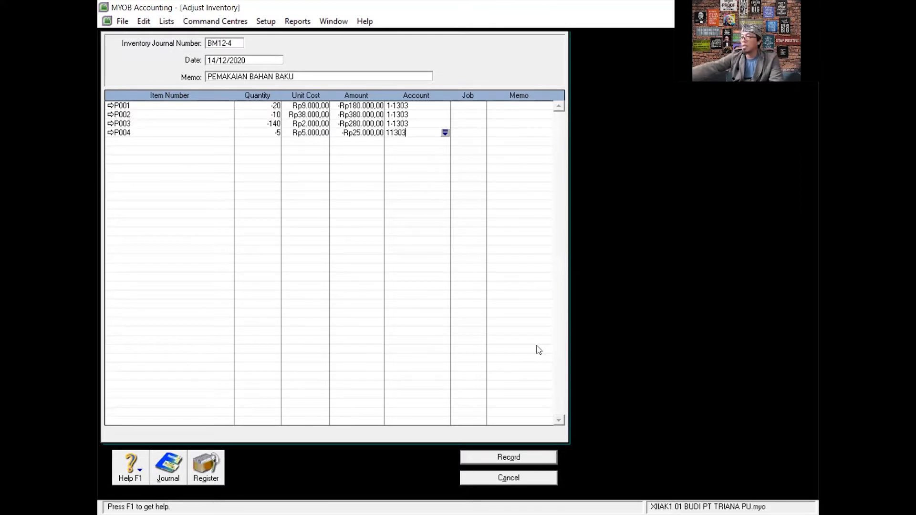
{"action": "key", "text": "Return"}
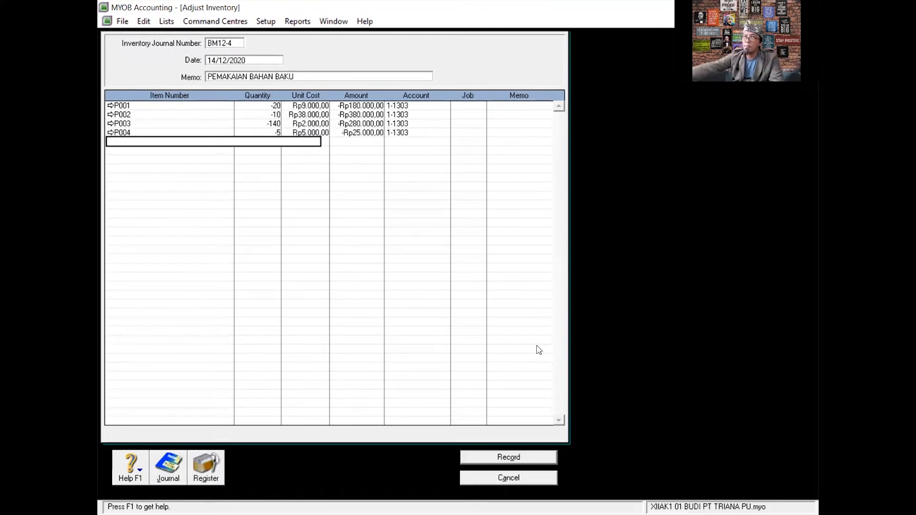
Add a fifth adjustment line for item P005 SUSU KENTAL MANIS with a quantity of -8, allocated to account 1-1303.
{"action": "key", "text": "Return"}
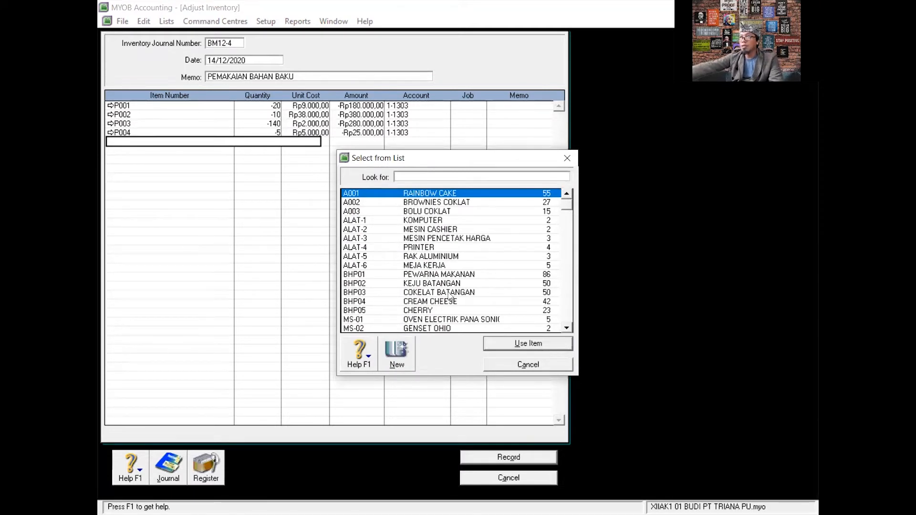
{"action": "scroll", "coordinate": [434, 314], "scroll_direction": "down", "scroll_amount": 2}
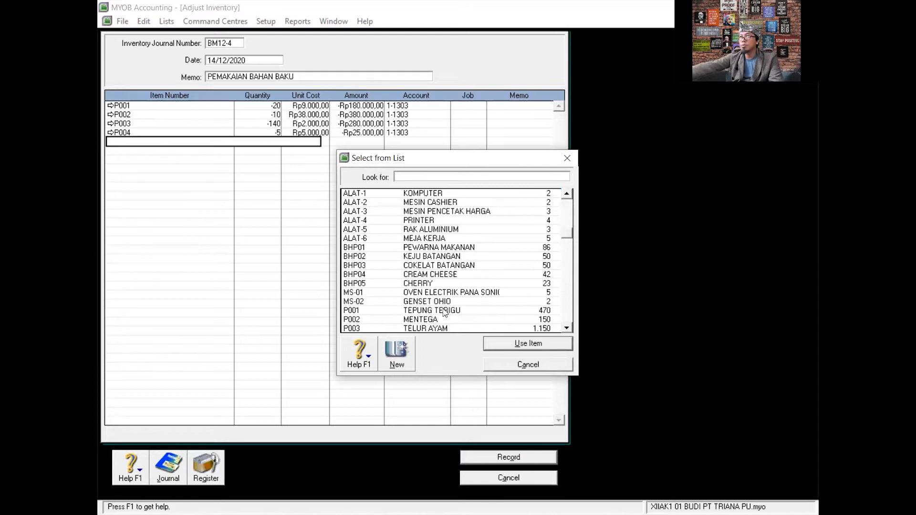
{"action": "left_click", "coordinate": [439, 319]}
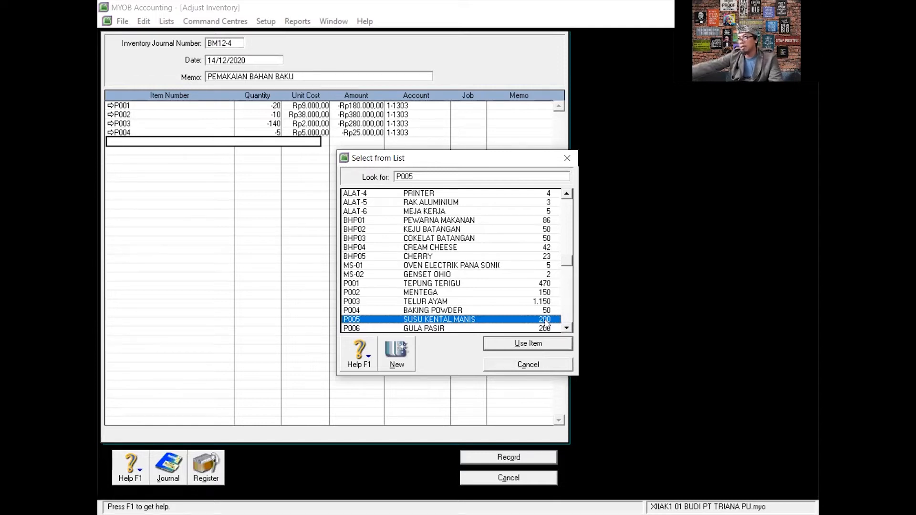
{"action": "left_click", "coordinate": [543, 344]}
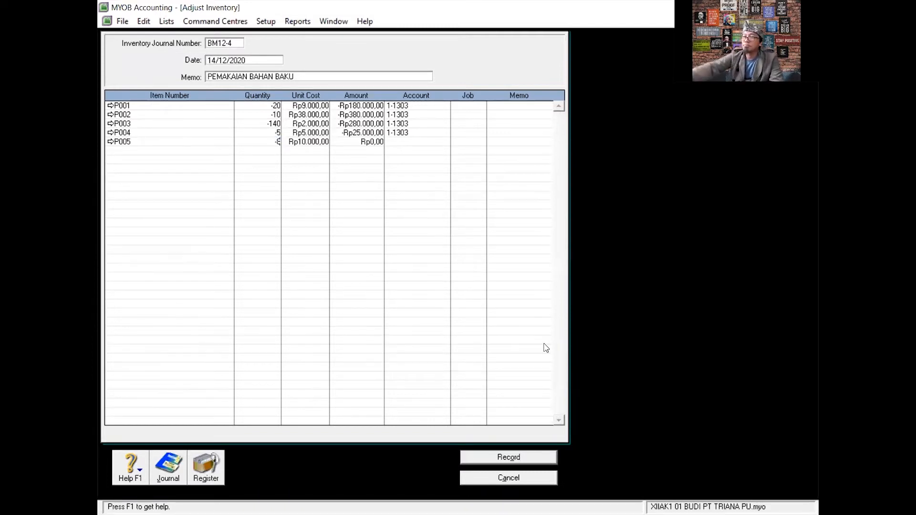
{"action": "key", "text": "Tab"}
{"action": "key", "text": "Tab"}
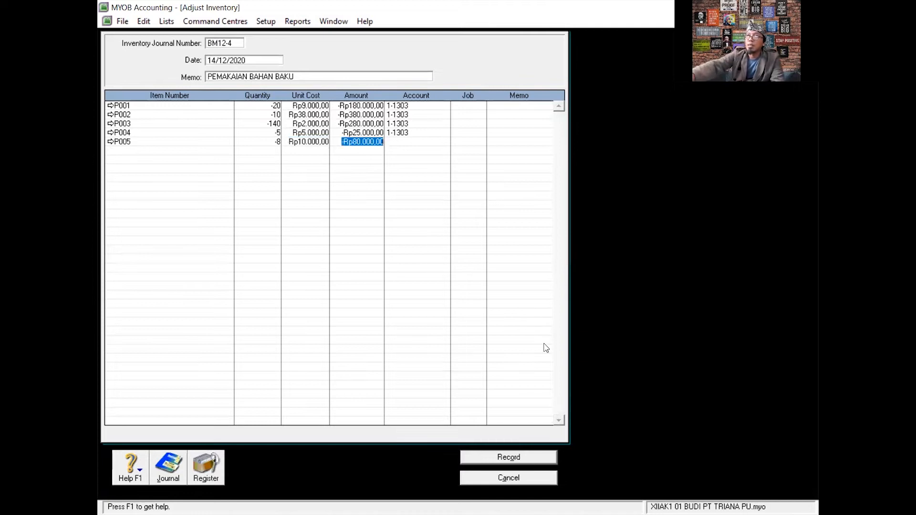
{"action": "key", "text": "Tab"}
{"action": "type", "text": "11303"}
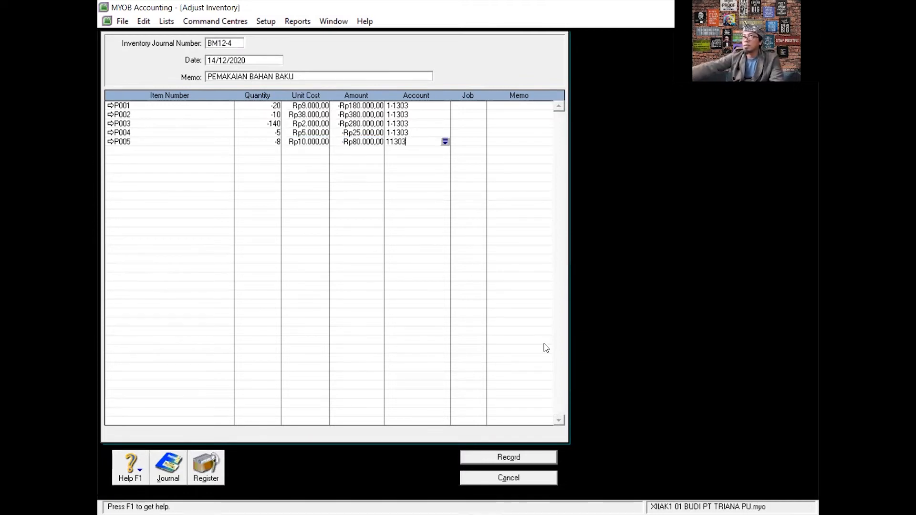
{"action": "key", "text": "Return"}
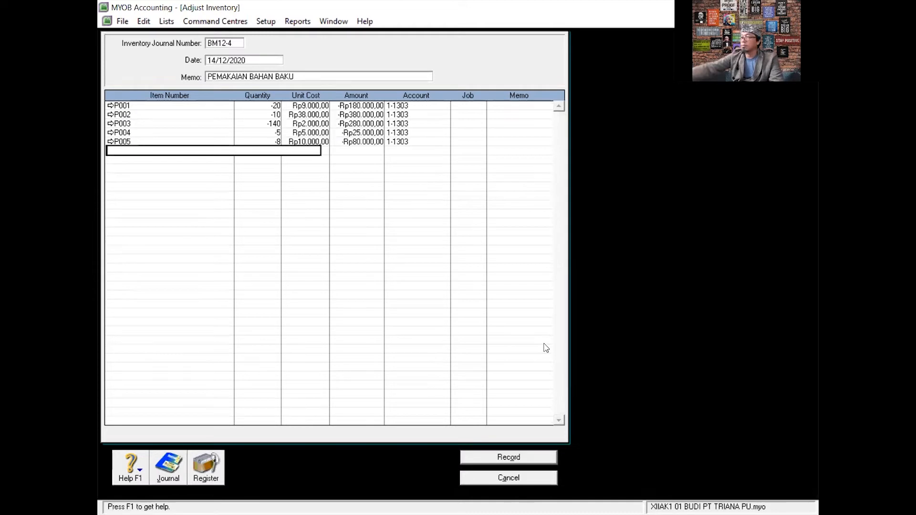
Add a sixth adjustment line for item P006 GULA PASIR with a quantity of -10, allocated to account 1-1303.
{"action": "key", "text": "Tab"}
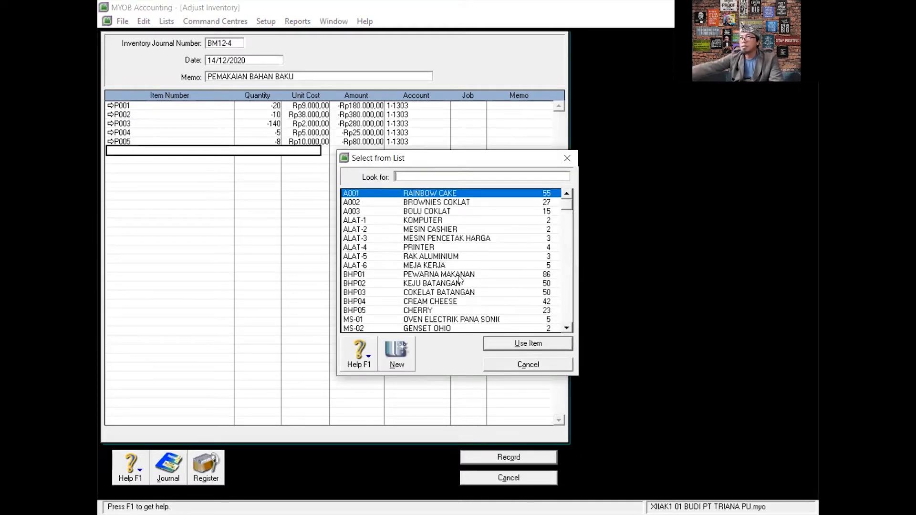
{"action": "scroll", "coordinate": [459, 279], "scroll_direction": "down", "scroll_amount": 4}
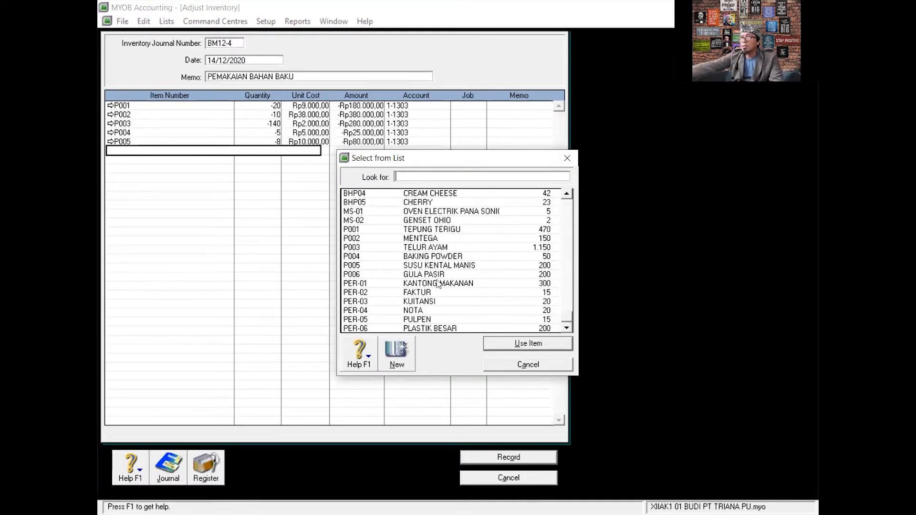
{"action": "left_click", "coordinate": [437, 276]}
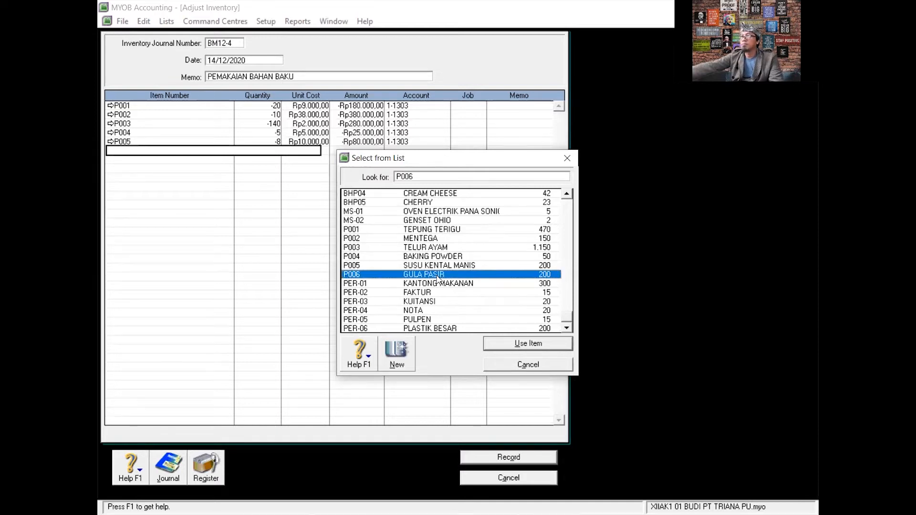
{"action": "left_click", "coordinate": [519, 344]}
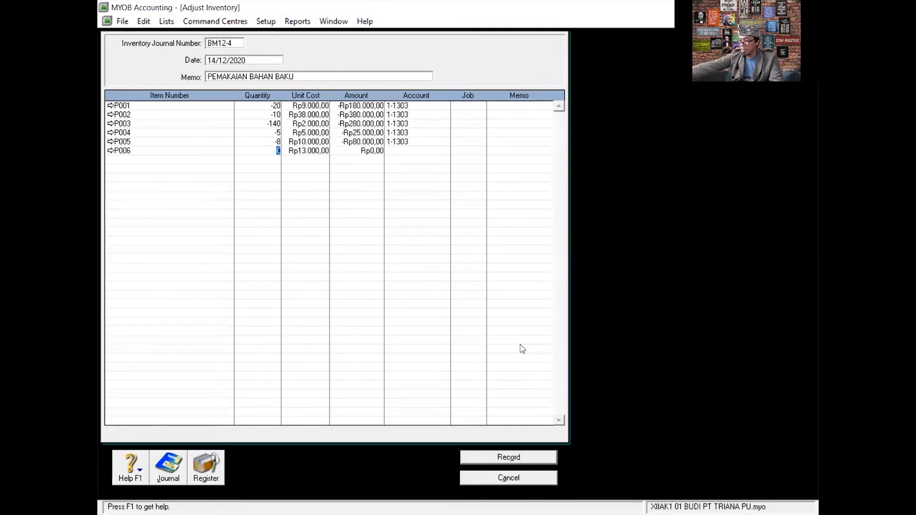
{"action": "type", "text": "-10"}
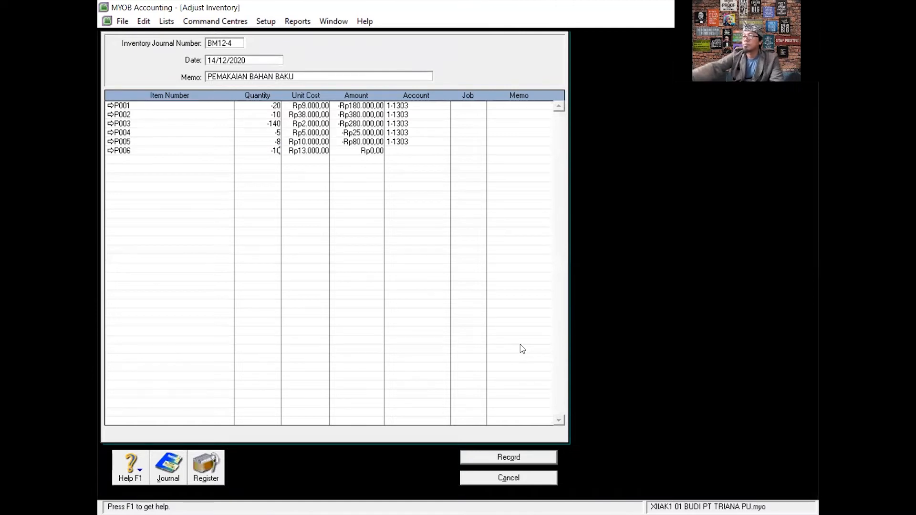
{"action": "key", "text": "Tab"}
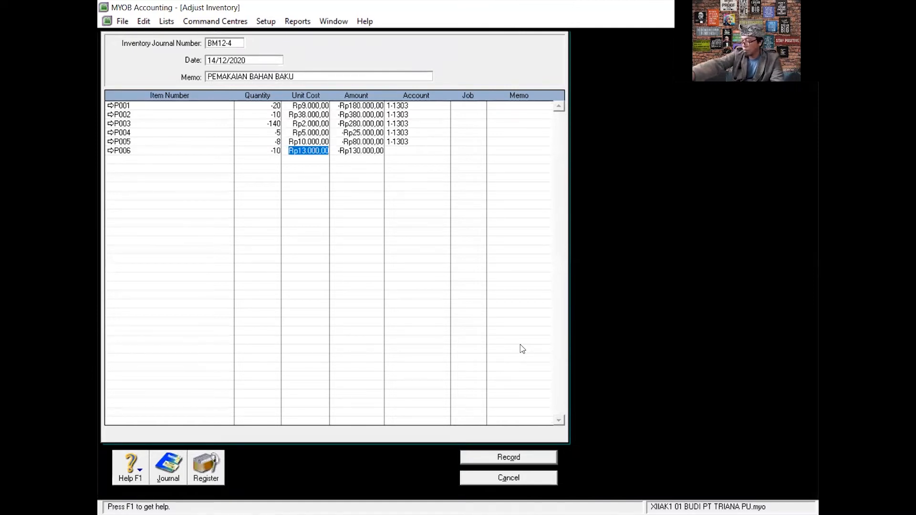
{"action": "key", "text": "Tab"}
{"action": "key", "text": "Tab"}
{"action": "type", "text": "11303"}
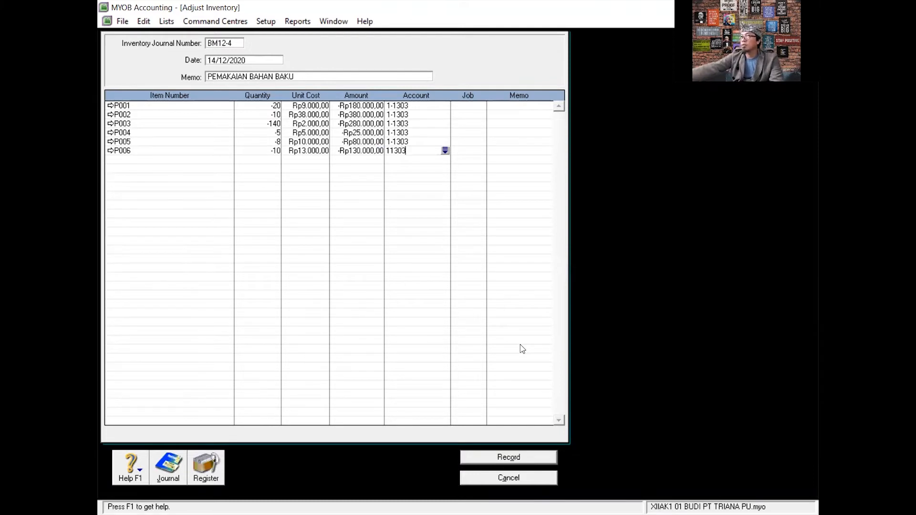
{"action": "key", "text": "Return"}
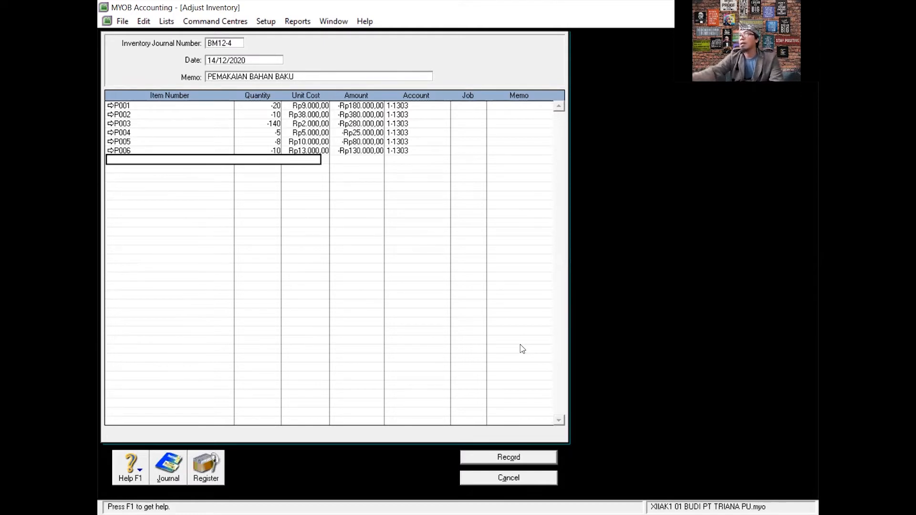
Review the transaction recap of adjustment BM12-4, record the adjustment, and return to the Command Centre.
{"action": "key", "text": "ctrl+r"}
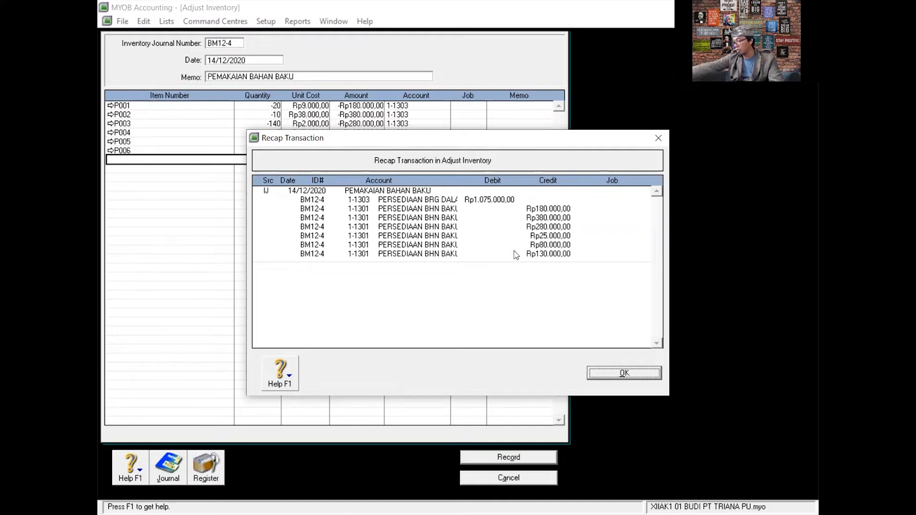
{"action": "left_click", "coordinate": [629, 372]}
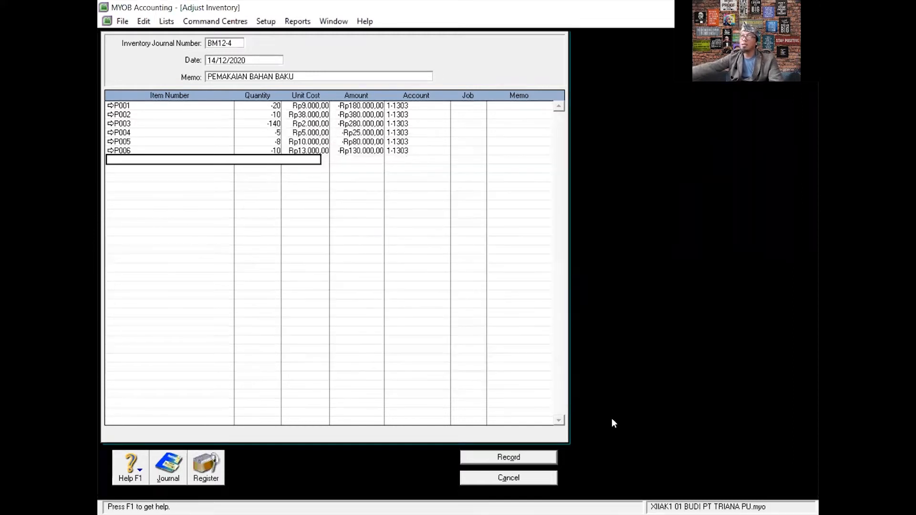
{"action": "left_click", "coordinate": [508, 457]}
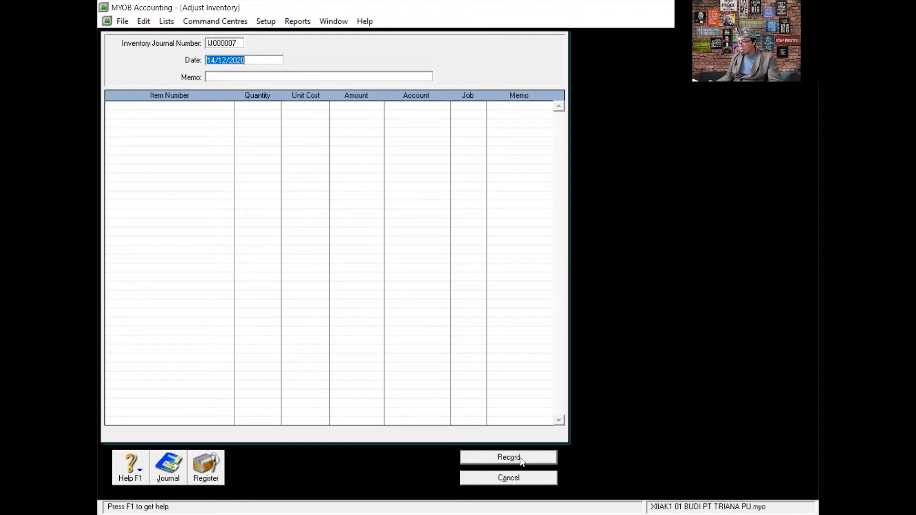
{"action": "left_click", "coordinate": [508, 477]}
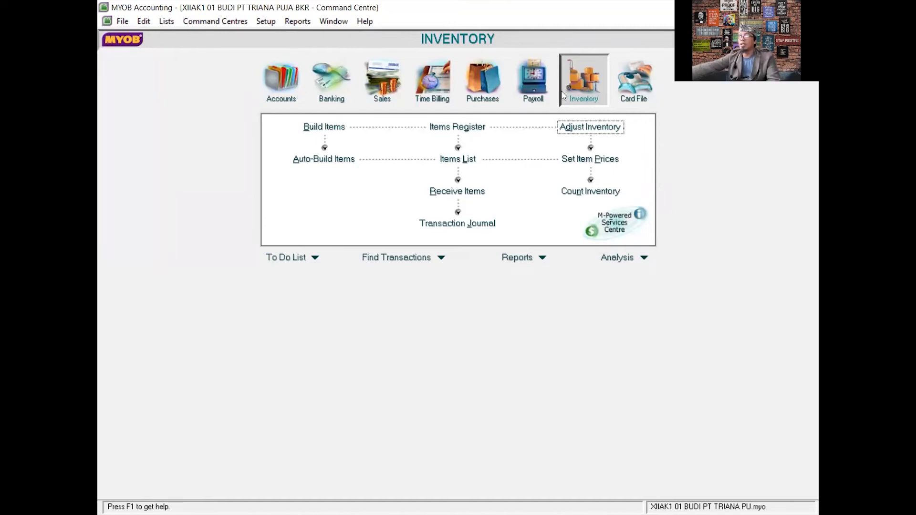
Start a Spend Money transaction from Banking and set the pay-from account to 1-1101 KAS BANK.
{"action": "left_click", "coordinate": [330, 93]}
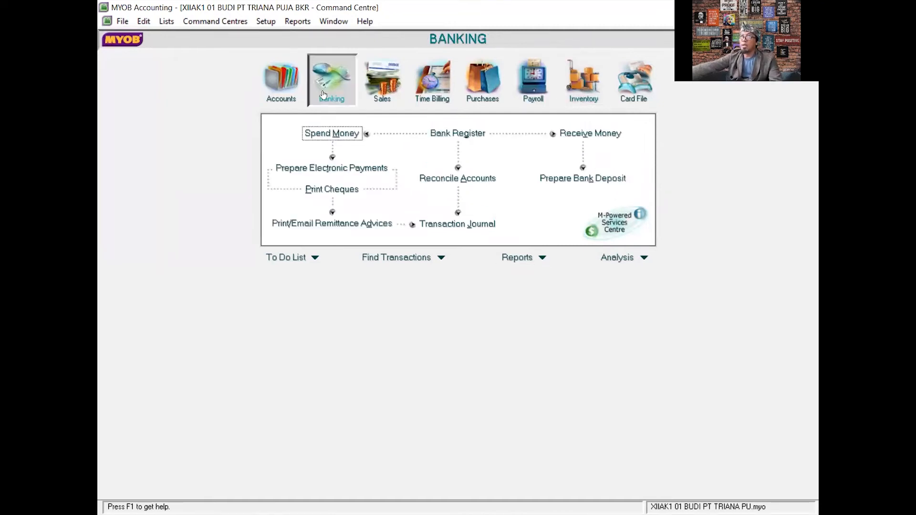
{"action": "left_click", "coordinate": [336, 137]}
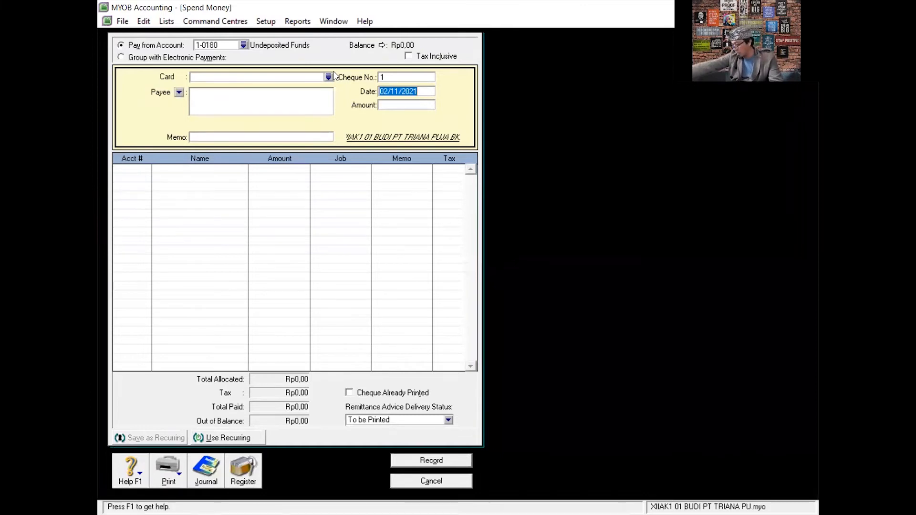
{"action": "left_click", "coordinate": [243, 45]}
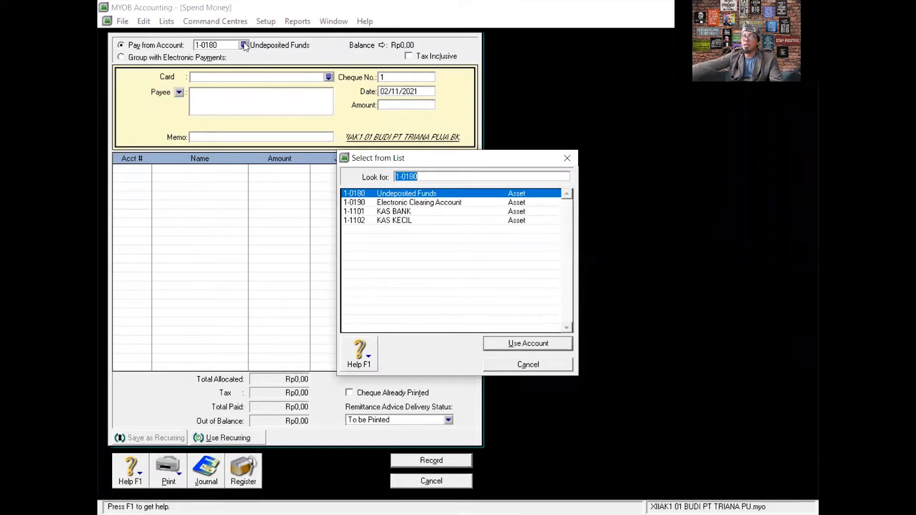
{"action": "left_click", "coordinate": [402, 213]}
{"action": "left_click", "coordinate": [520, 344]}
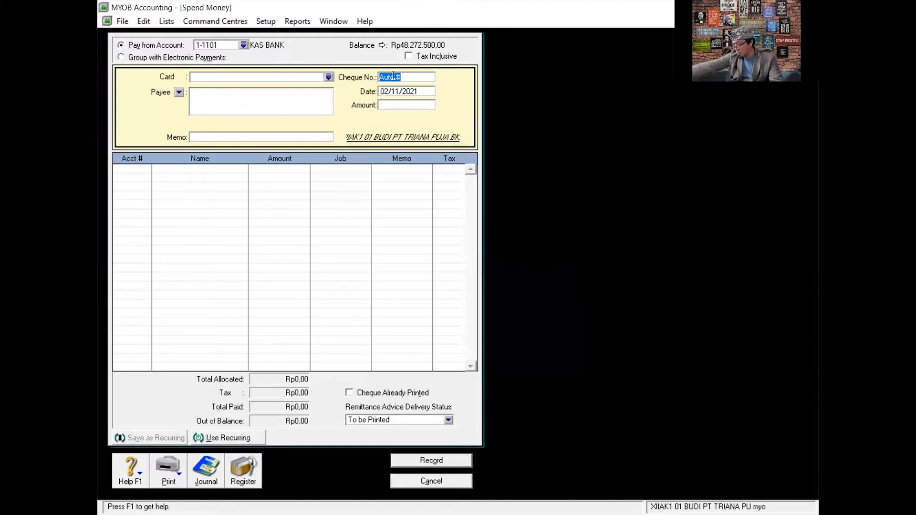
Set the payment's cheque number to BKK12-3 and its date to 10/12/2020.
{"action": "type", "text": "B"}
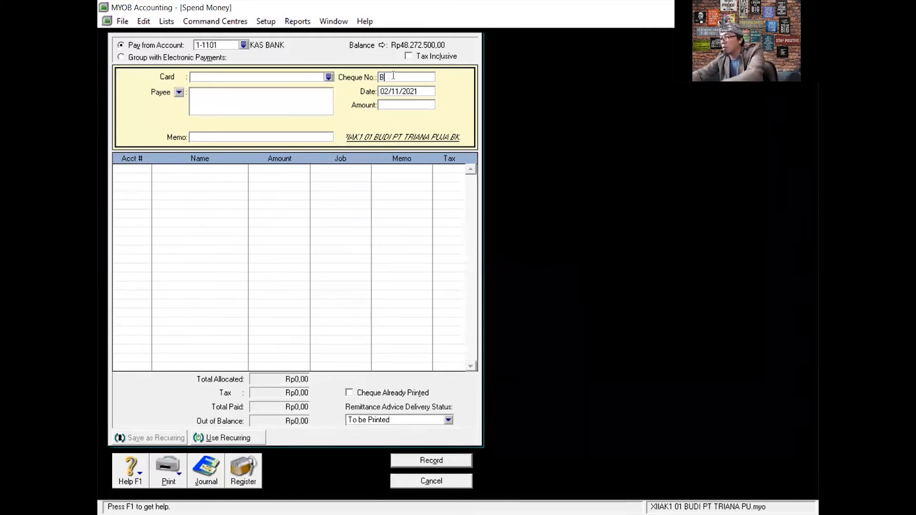
{"action": "type", "text": "KK"}
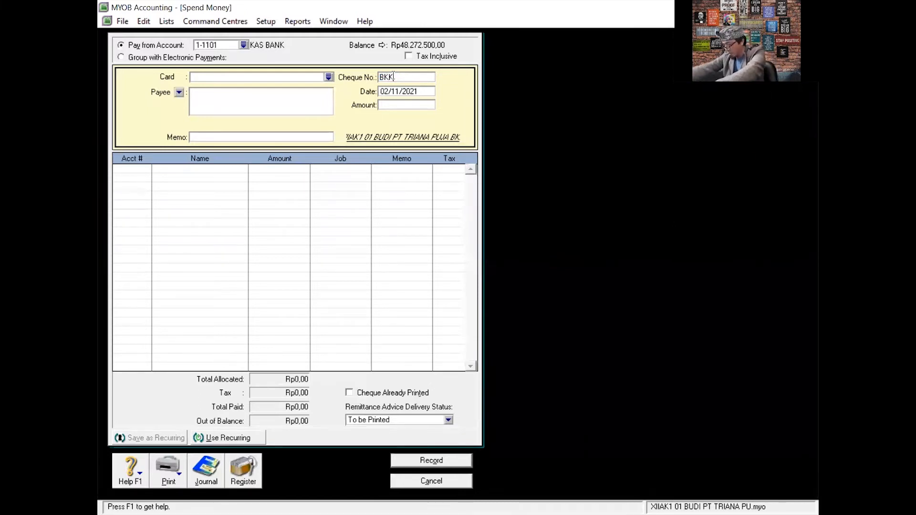
{"action": "type", "text": "12-"}
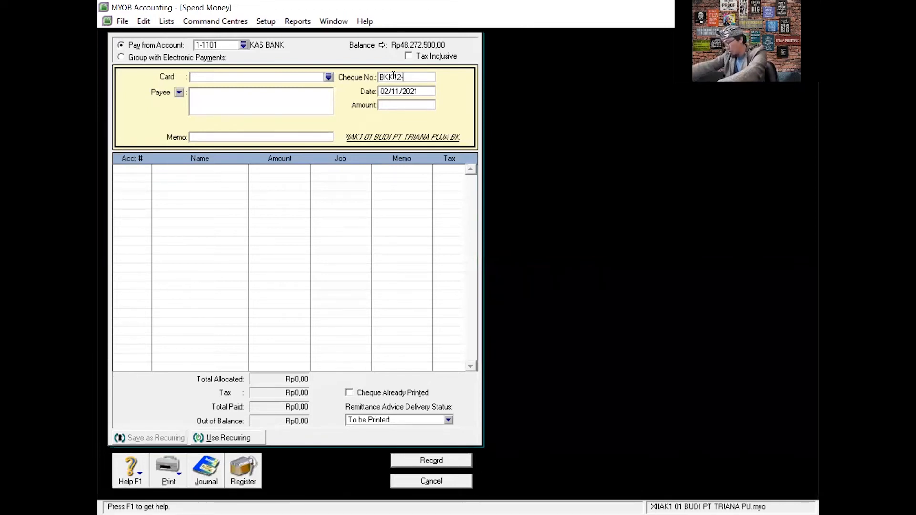
{"action": "type", "text": "3"}
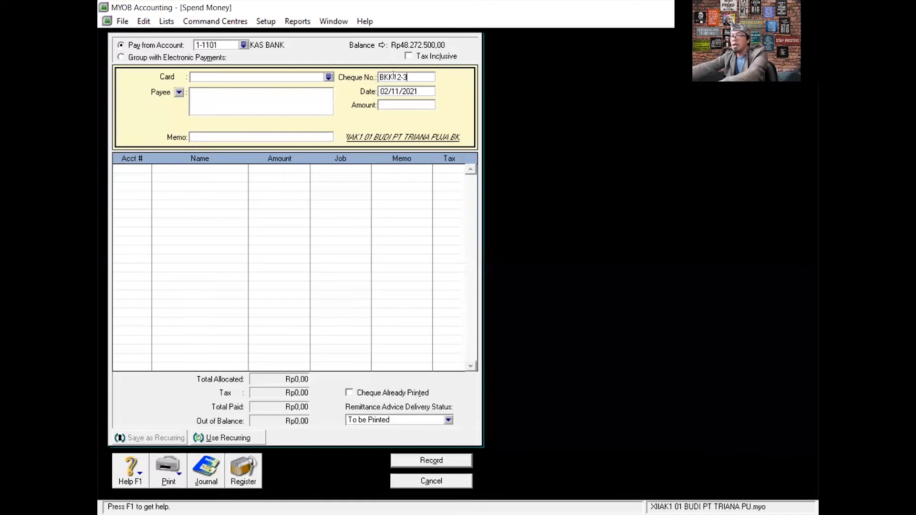
{"action": "key", "text": "Tab"}
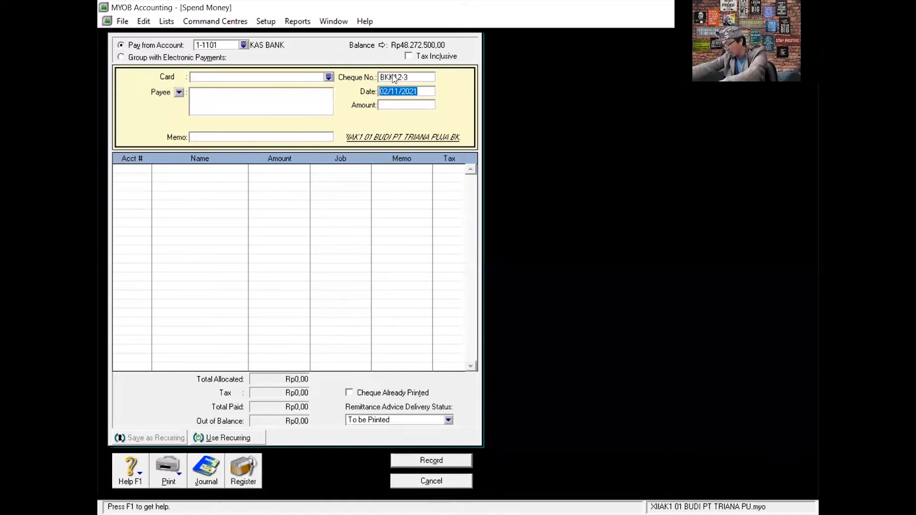
{"action": "type", "text": "10/1"}
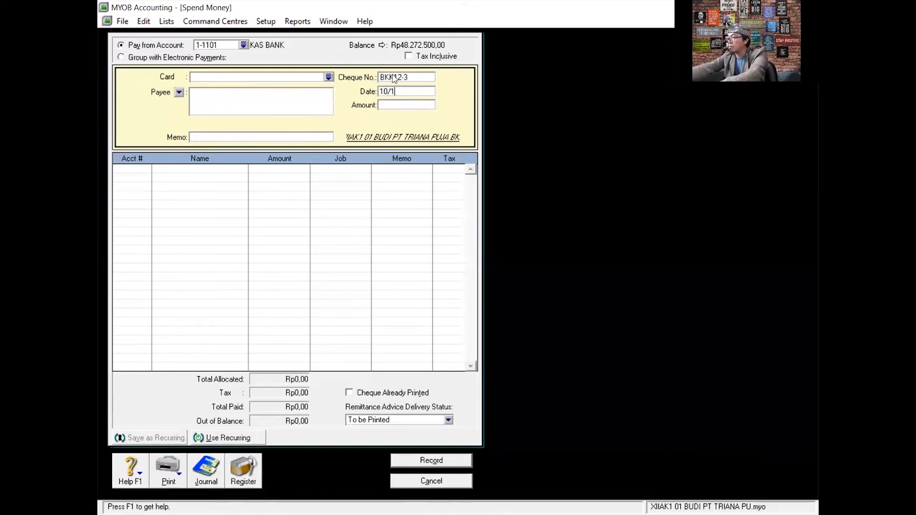
{"action": "type", "text": "2/2020"}
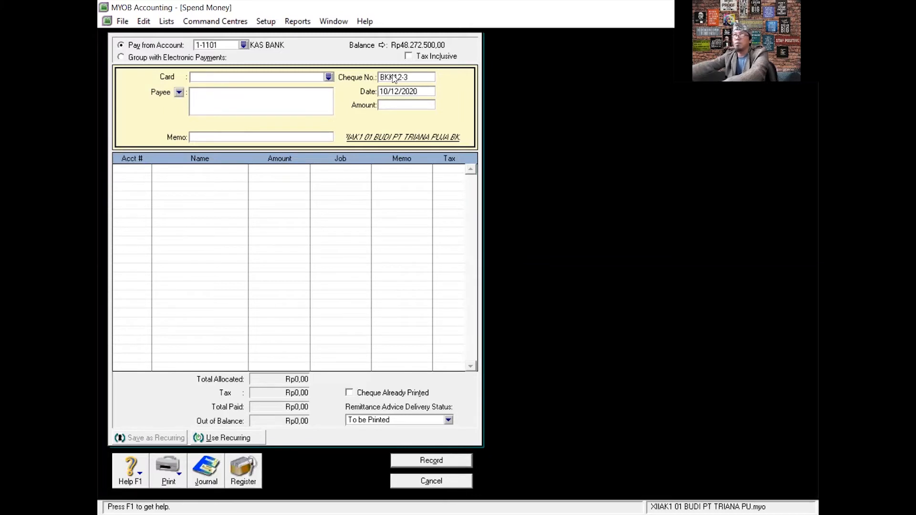
Set the payment amount to 2945000 and enter the memo PEMBAYARAN PAJAK.
{"action": "left_click", "coordinate": [395, 105]}
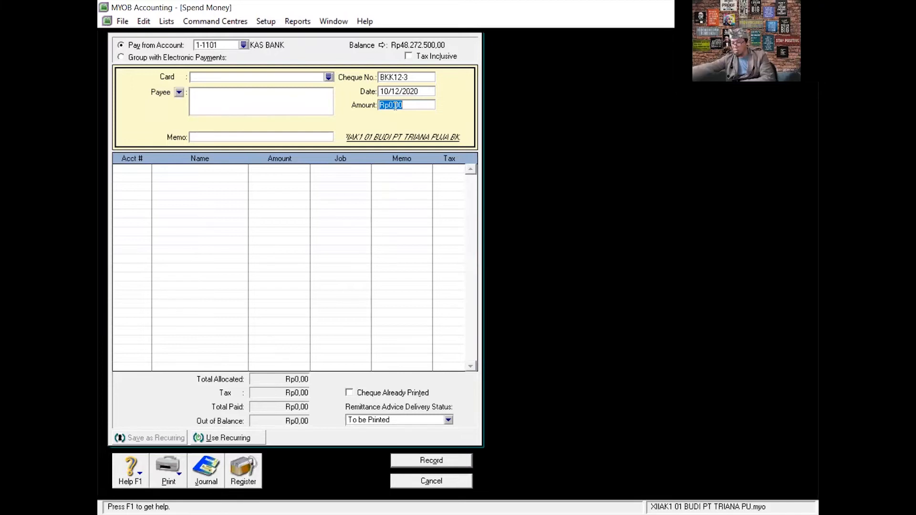
{"action": "type", "text": "29"}
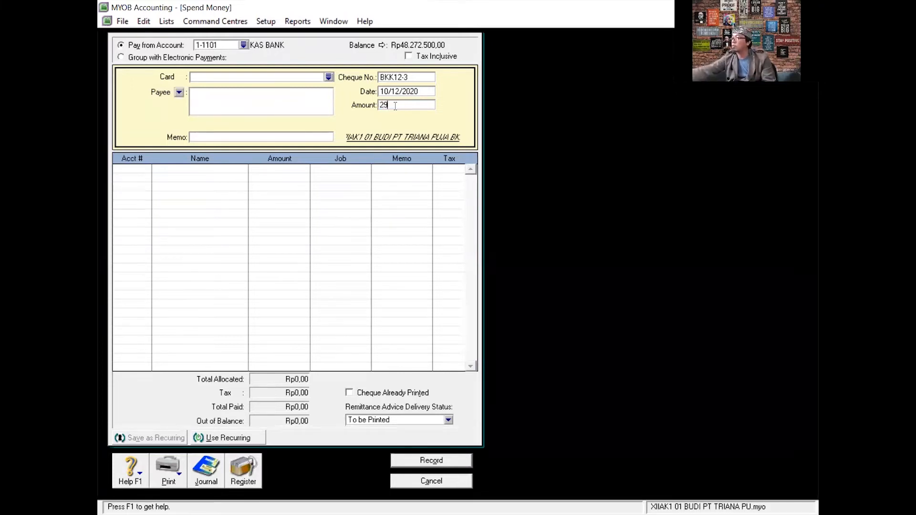
{"action": "type", "text": "45000"}
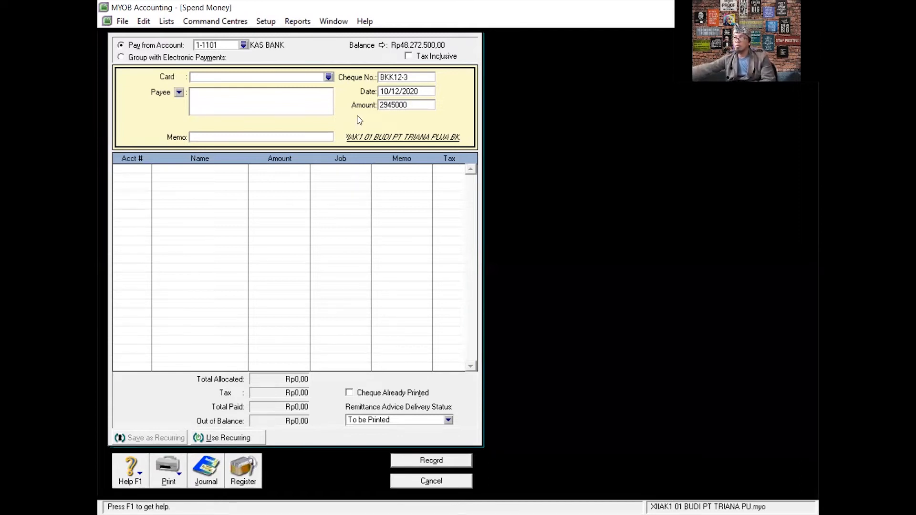
{"action": "left_click", "coordinate": [227, 138]}
{"action": "type", "text": "BAYRA"}
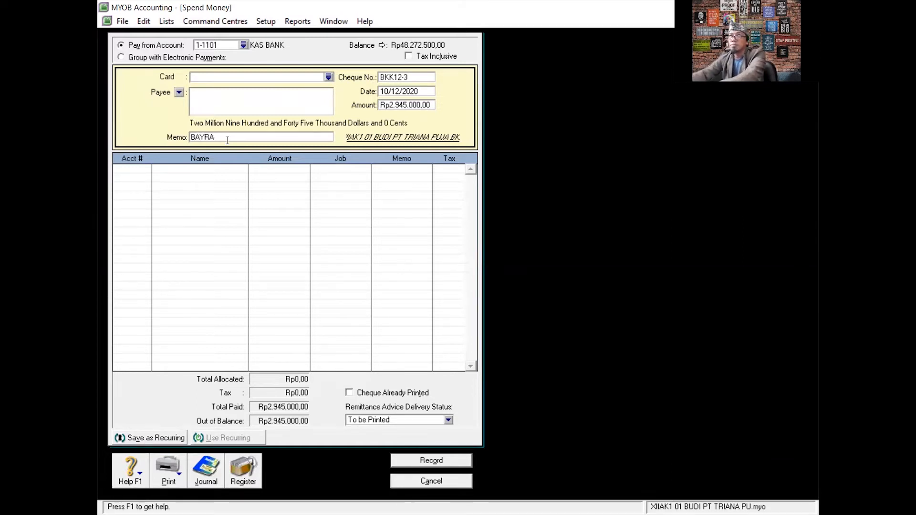
{"action": "key", "text": "BackSpace"}
{"action": "key", "text": "BackSpace"}
{"action": "key", "text": "BackSpace"}
{"action": "key", "text": "BackSpace"}
{"action": "key", "text": "BackSpace"}
{"action": "type", "text": "PEMBAYARAN PAJAK"}
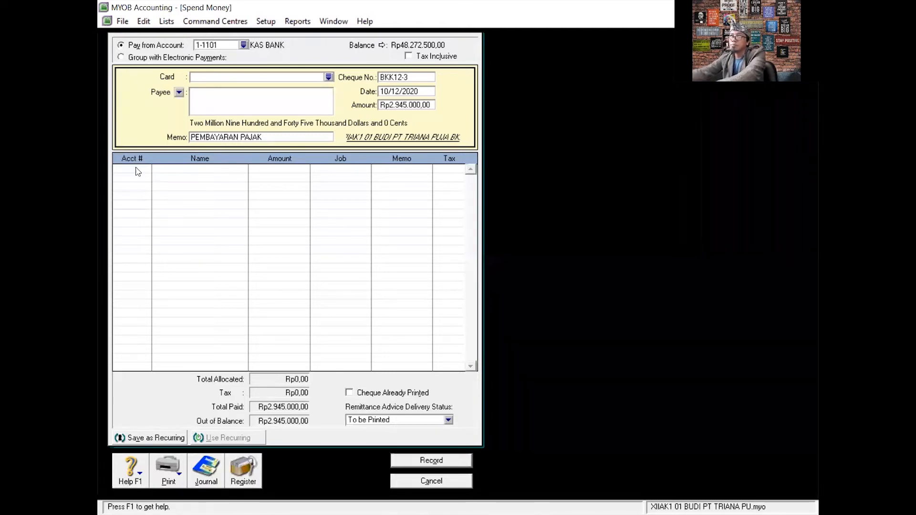
Add the first allocation line for account 2-2110 UTANG PAJAK PENGHASILAN with an amount of 100000.
{"action": "left_click", "coordinate": [137, 167]}
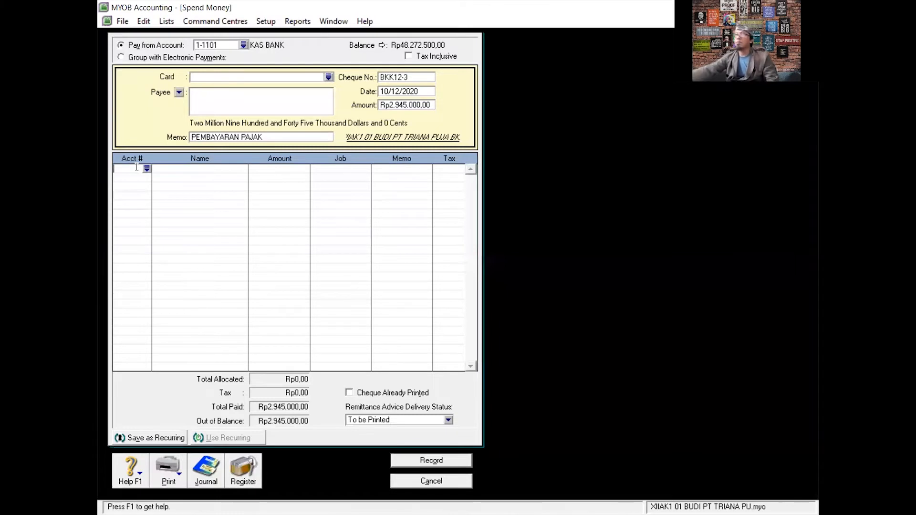
{"action": "type", "text": "6-"}
{"action": "key", "text": "Tab"}
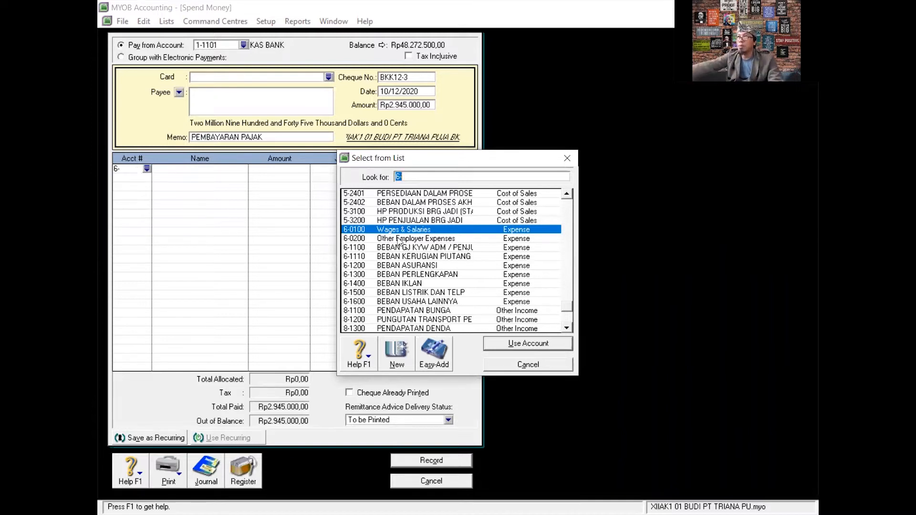
{"action": "scroll", "coordinate": [398, 243], "scroll_direction": "up", "scroll_amount": 5}
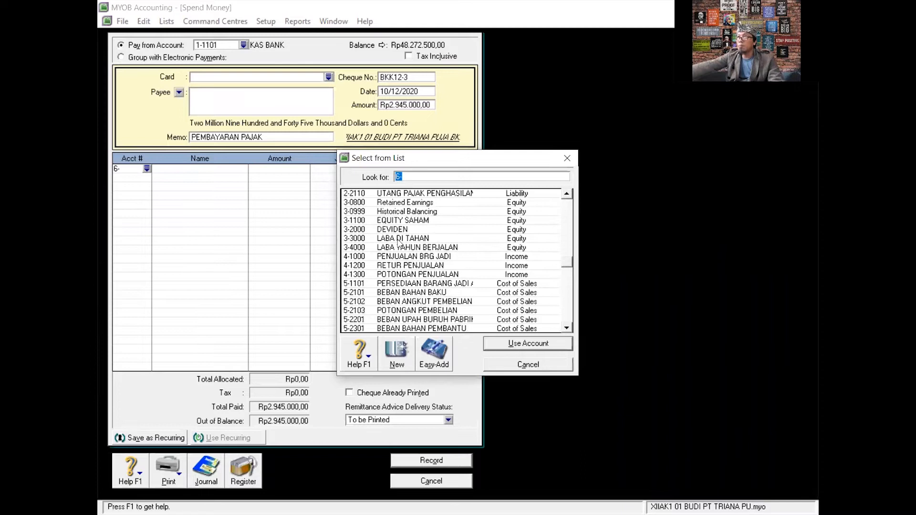
{"action": "scroll", "coordinate": [425, 262], "scroll_direction": "up", "scroll_amount": 2}
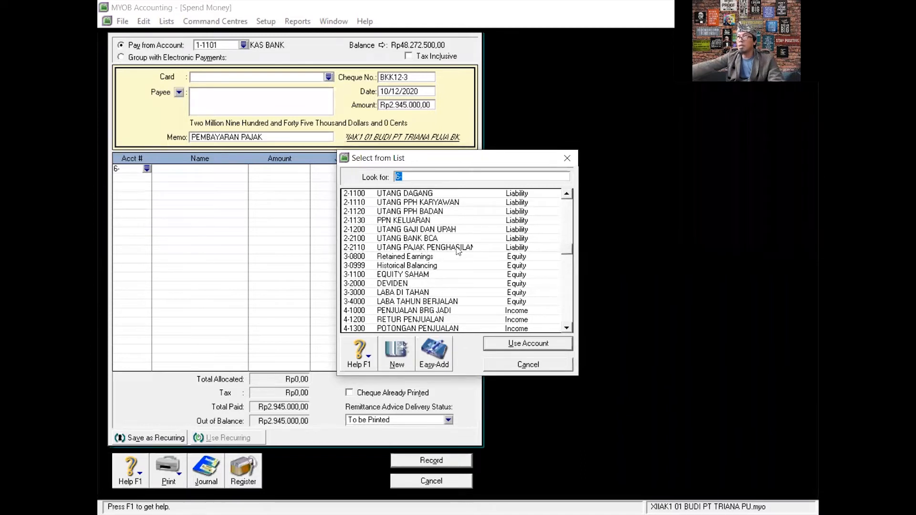
{"action": "left_click", "coordinate": [457, 247]}
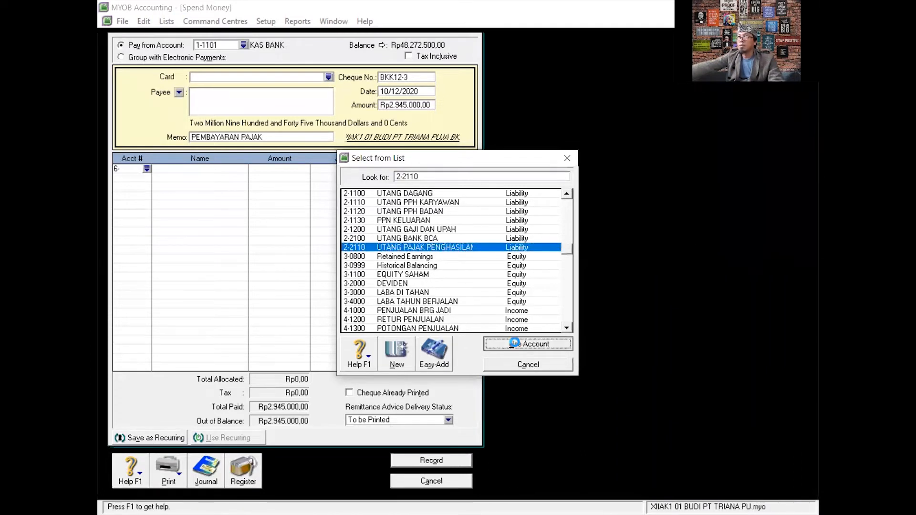
{"action": "left_click", "coordinate": [515, 344]}
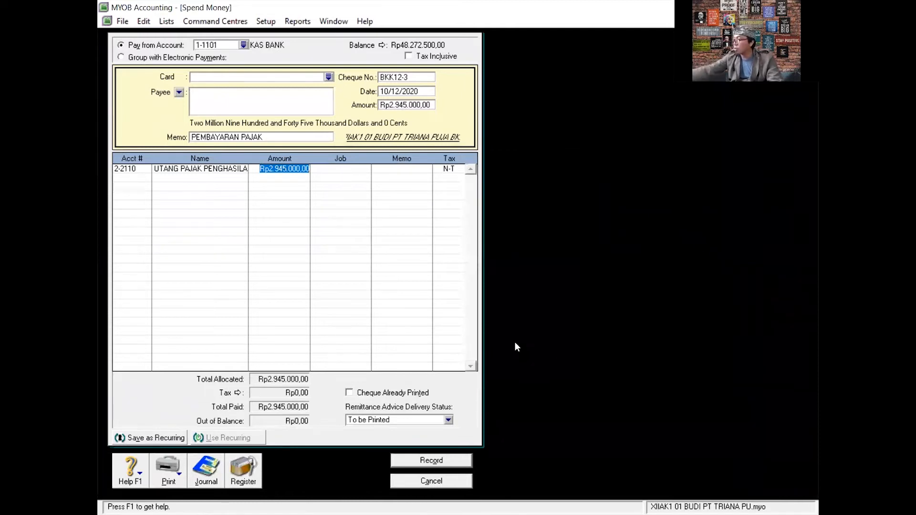
{"action": "type", "text": "100000"}
{"action": "key", "text": "Return"}
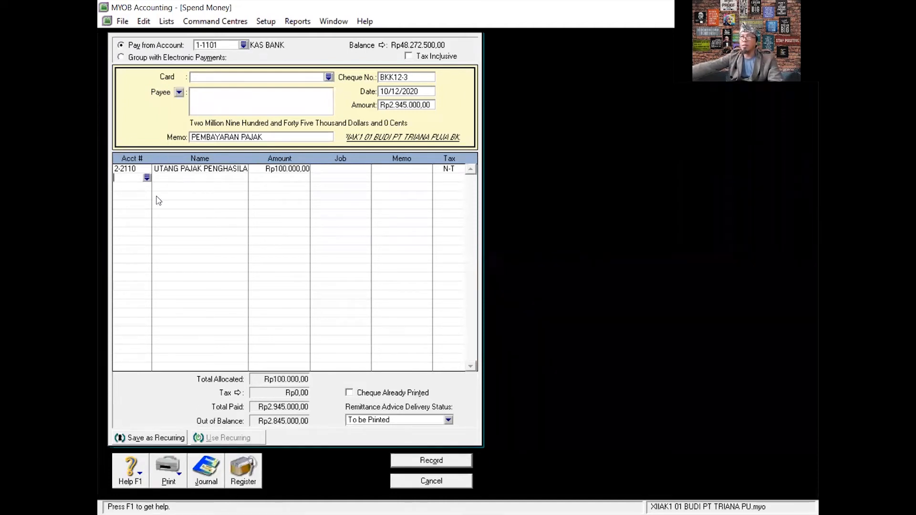
Add a second allocation line for account 9-1300 BEBAN PAJAK PENGHASILAN with an amount of 145000.
{"action": "left_click", "coordinate": [147, 179]}
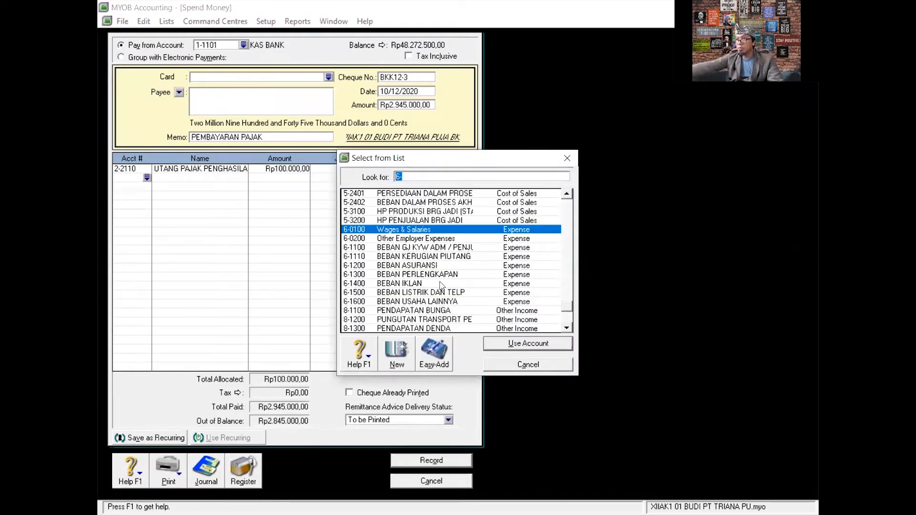
{"action": "scroll", "coordinate": [388, 313], "scroll_direction": "down", "scroll_amount": 2}
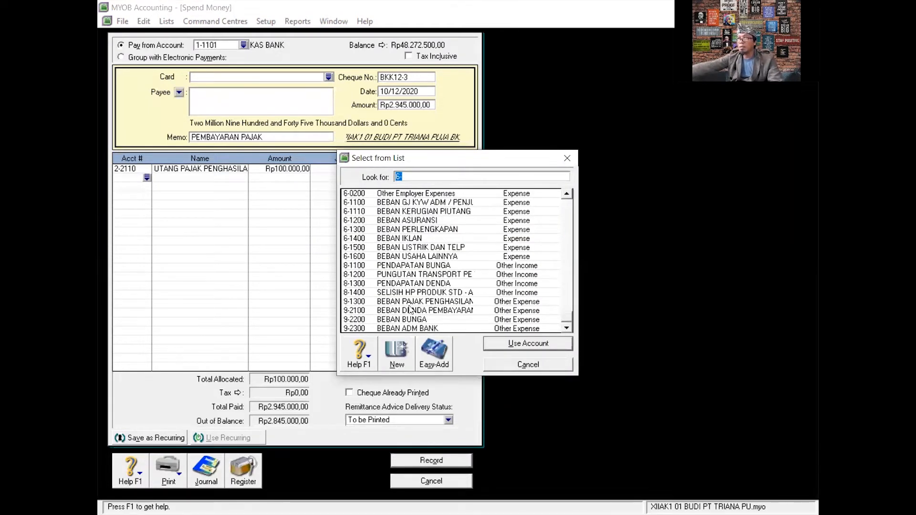
{"action": "left_click", "coordinate": [447, 302]}
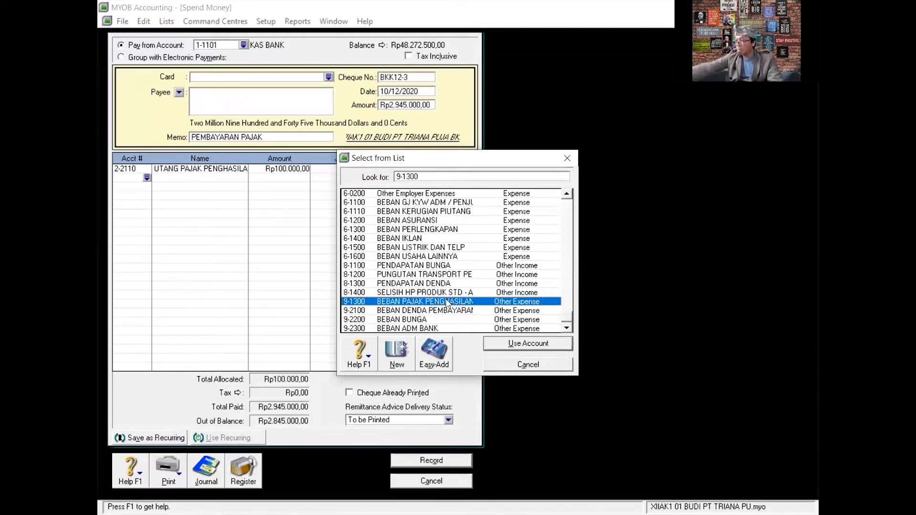
{"action": "double_click", "coordinate": [447, 302]}
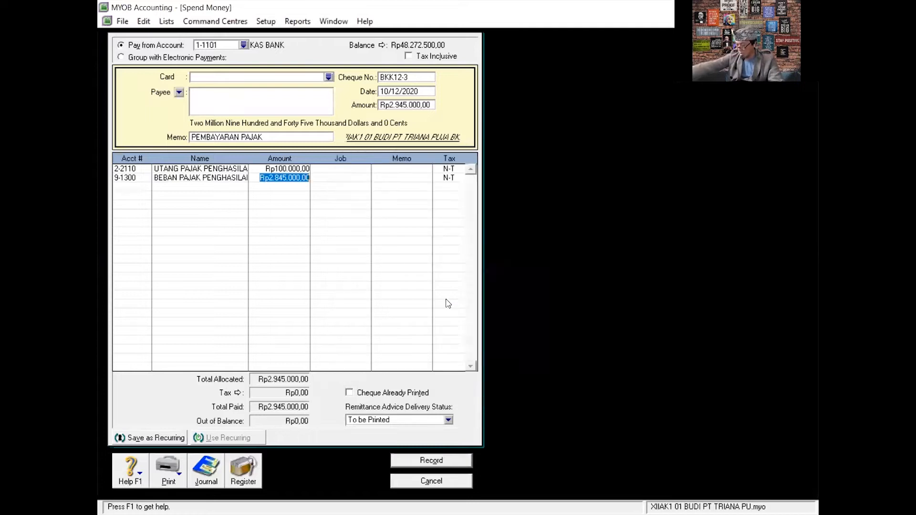
{"action": "type", "text": "145.0"}
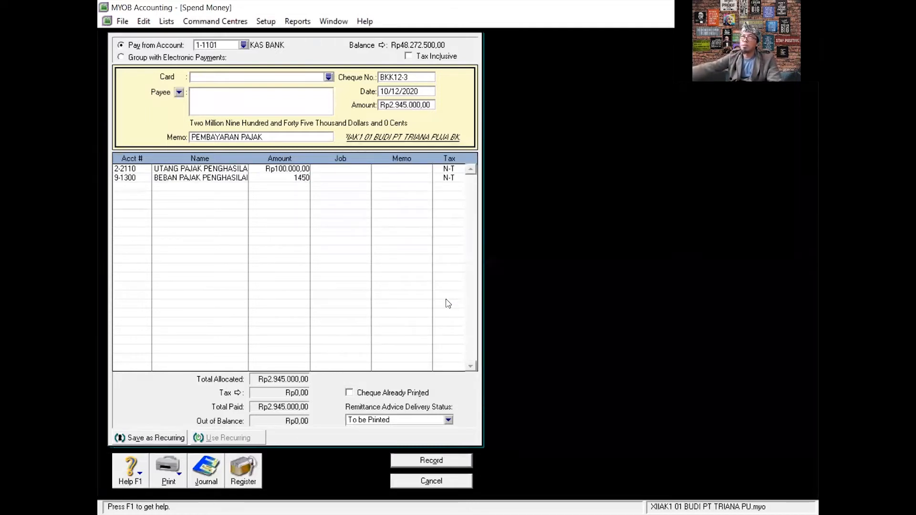
{"action": "type", "text": "00"}
{"action": "key", "text": "Return"}
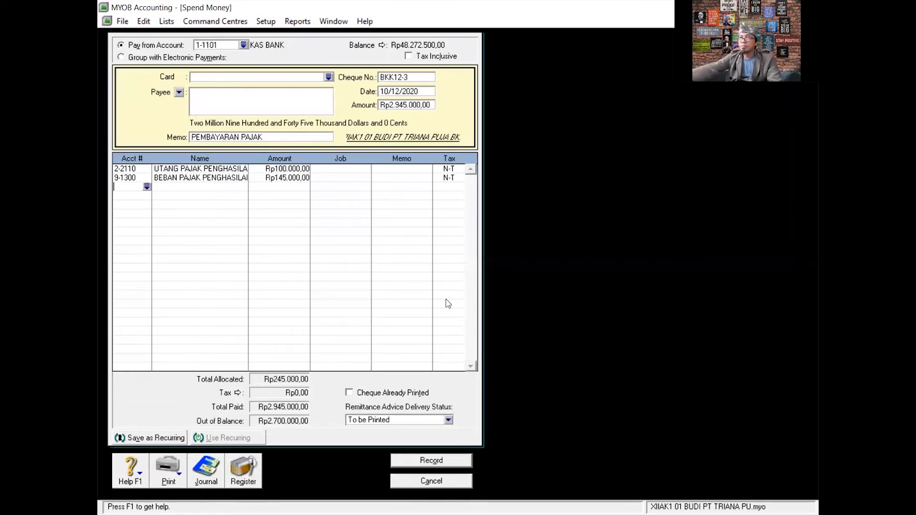
Add a third allocation line for account 2-1130 PPN KELUARAN with an amount of 6700000.
{"action": "type", "text": "6-"}
{"action": "key", "text": "Tab"}
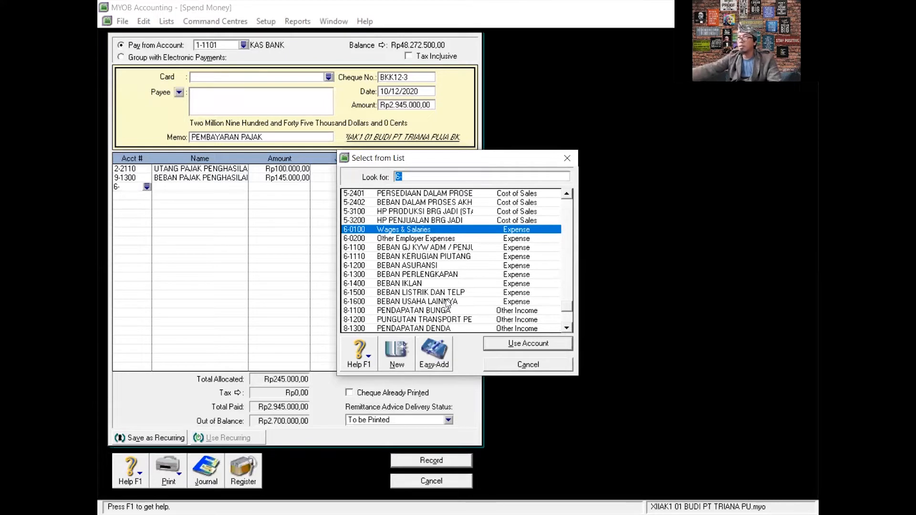
{"action": "type", "text": "2"}
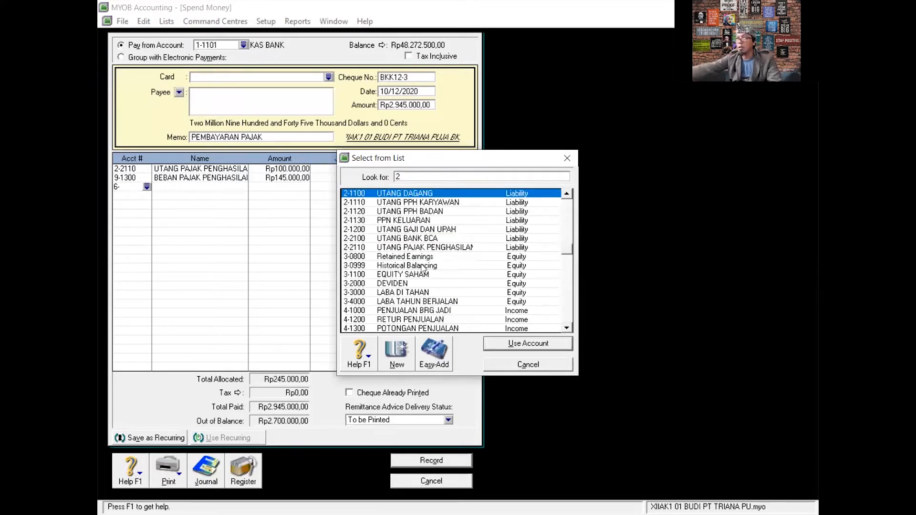
{"action": "left_click", "coordinate": [409, 222]}
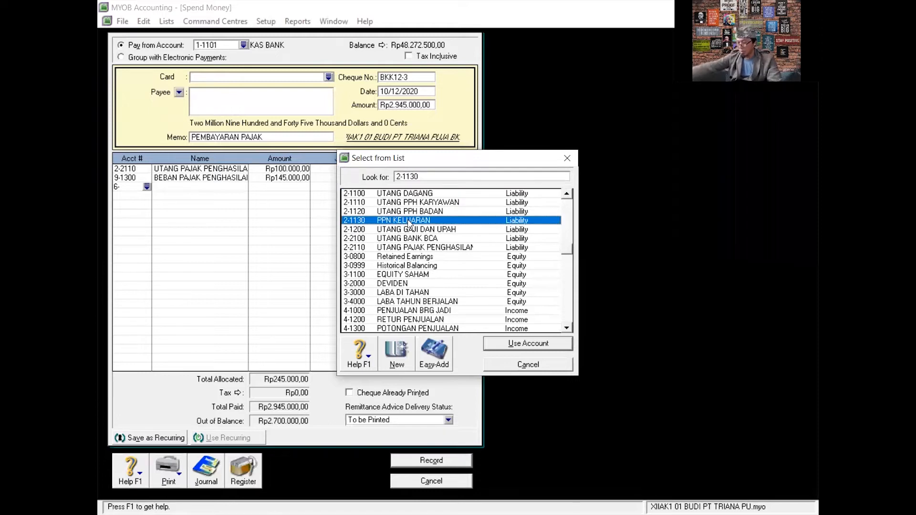
{"action": "double_click", "coordinate": [409, 221]}
{"action": "type", "text": "6700"}
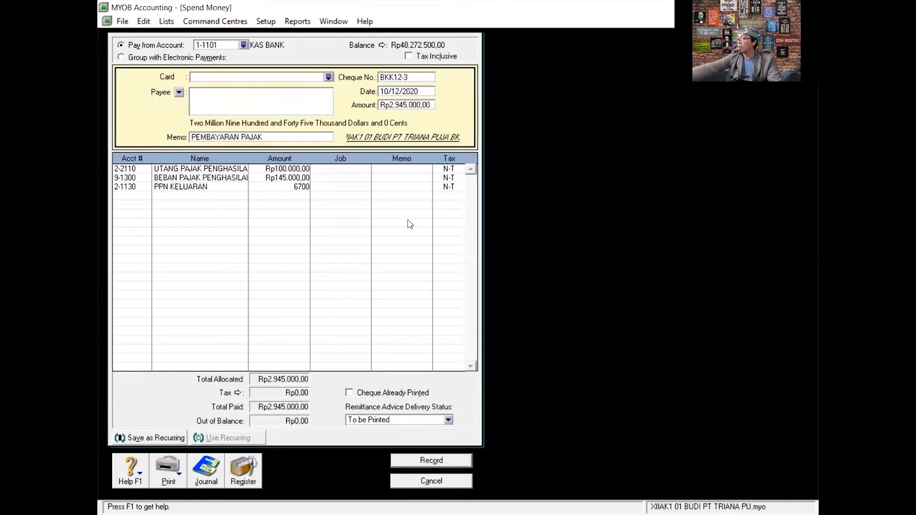
{"action": "type", "text": "000"}
{"action": "key", "text": "Return"}
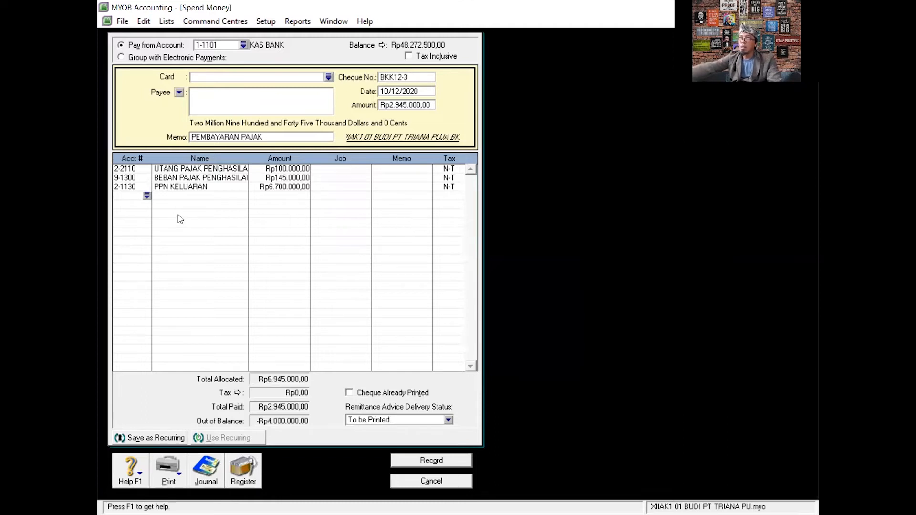
Add a fourth allocation line for account 1-1403 PPN MASUKAN with an amount of -4000000.
{"action": "left_click", "coordinate": [146, 198]}
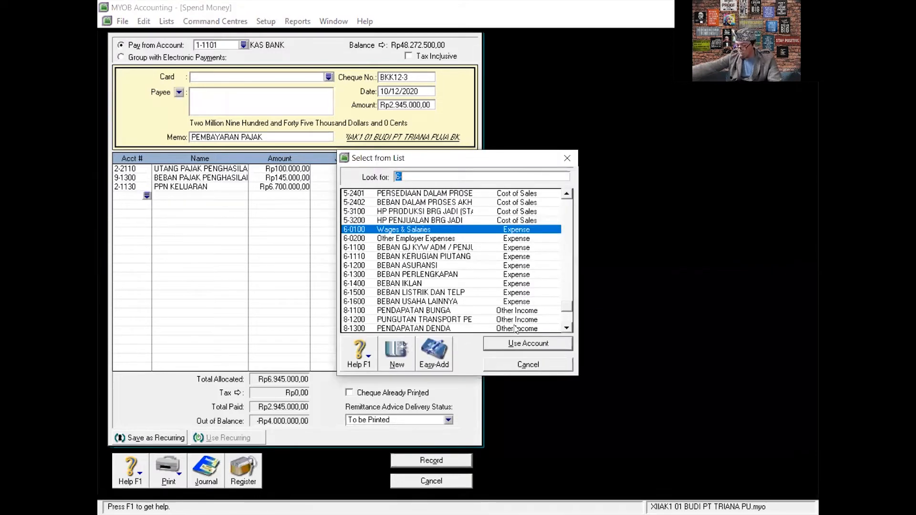
{"action": "scroll", "coordinate": [457, 273], "scroll_direction": "up", "scroll_amount": 4}
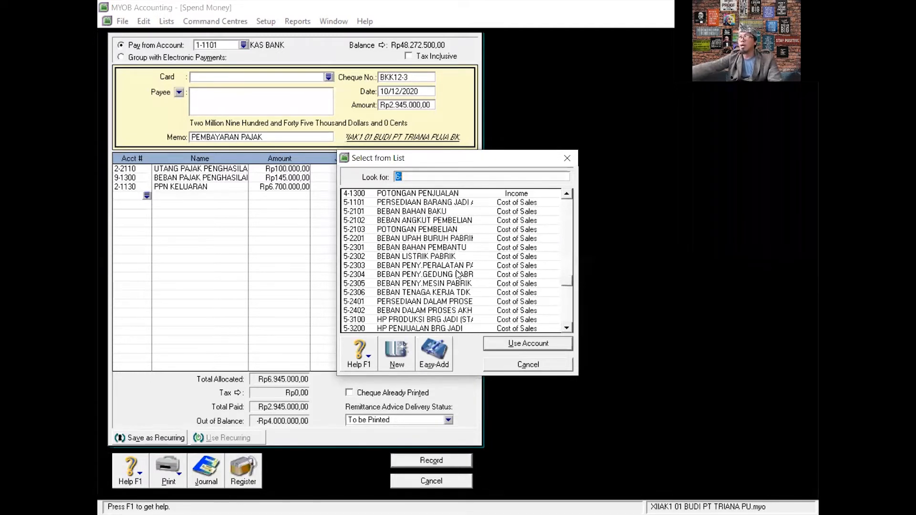
{"action": "scroll", "coordinate": [398, 253], "scroll_direction": "up", "scroll_amount": 10}
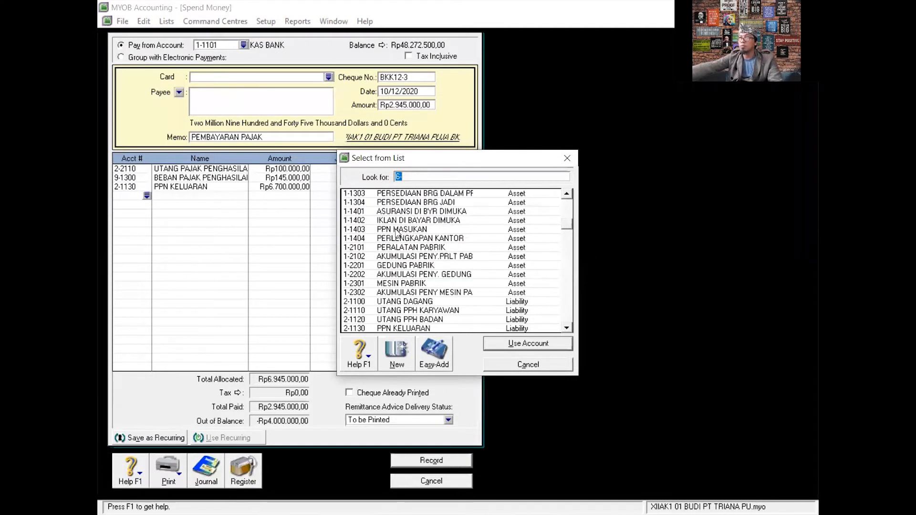
{"action": "left_click", "coordinate": [403, 230]}
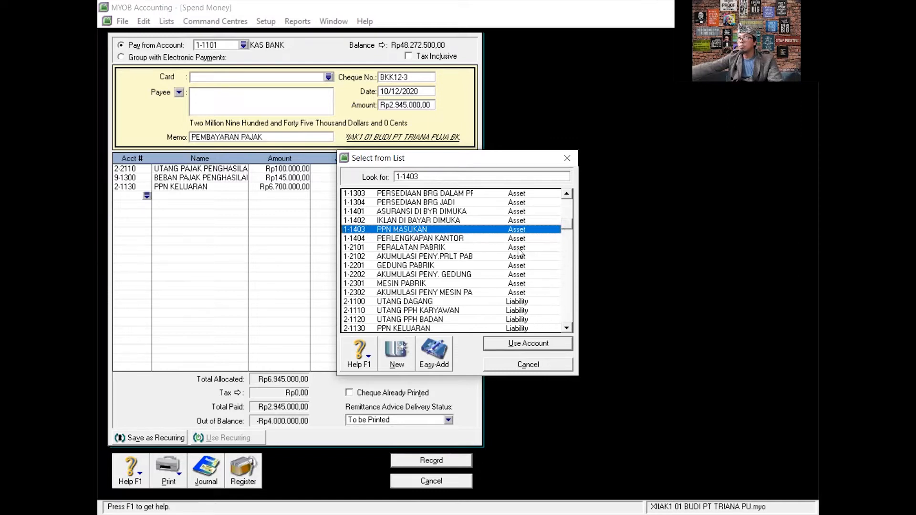
{"action": "left_click", "coordinate": [528, 344]}
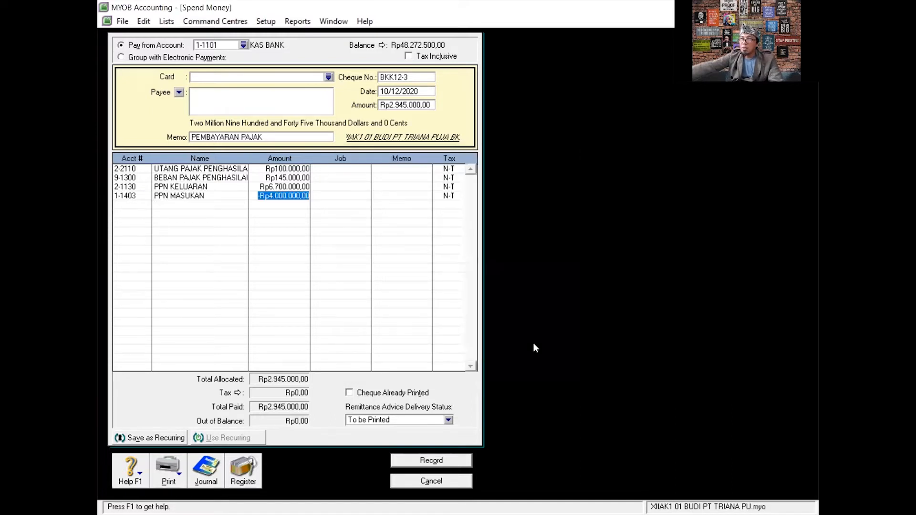
{"action": "key", "text": "Return"}
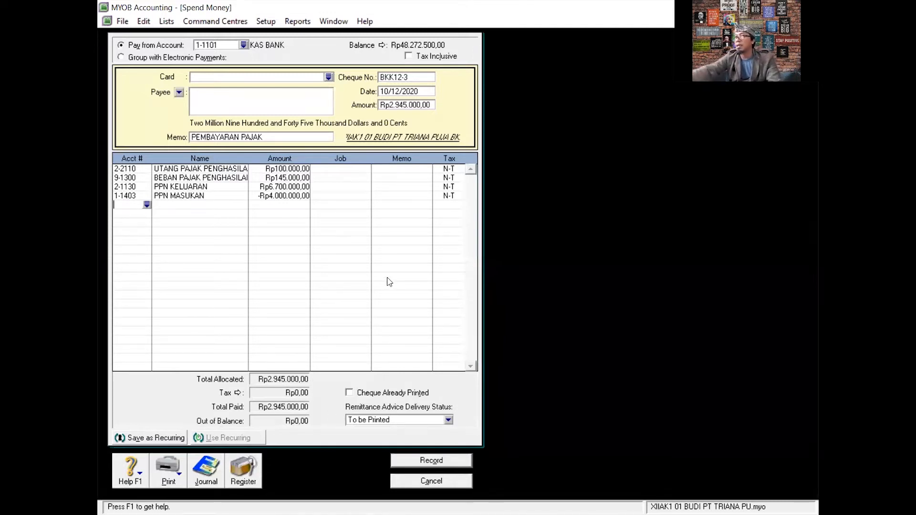
Review the journal recap of the tax payment, record it, and close the Spend Money form.
{"action": "key", "text": "ctrl+r"}
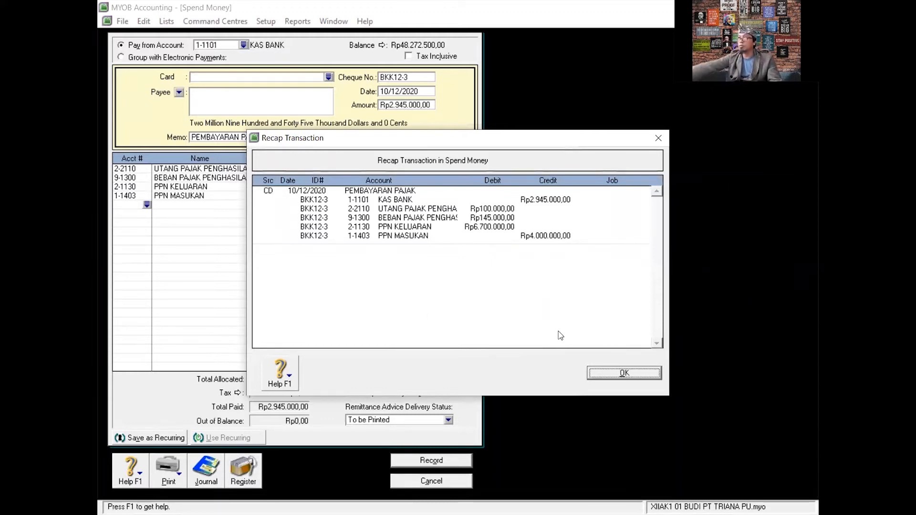
{"action": "left_click", "coordinate": [637, 374]}
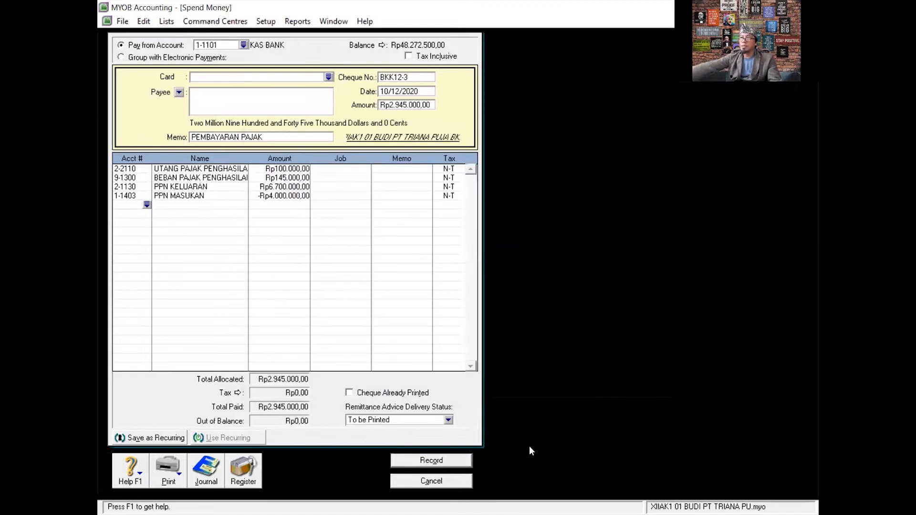
{"action": "left_click", "coordinate": [426, 461]}
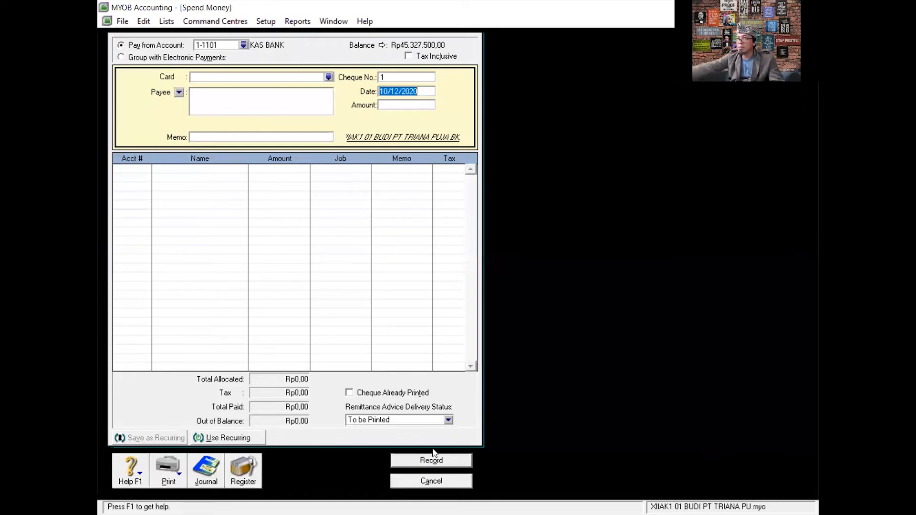
{"action": "left_click", "coordinate": [441, 485]}
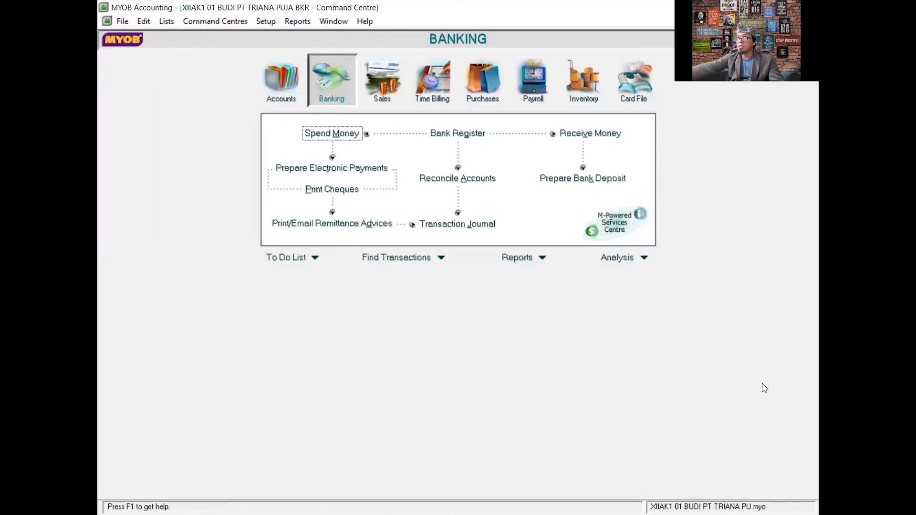
Start a new inventory adjustment with the journal number BM12-5.
{"action": "left_click", "coordinate": [585, 89]}
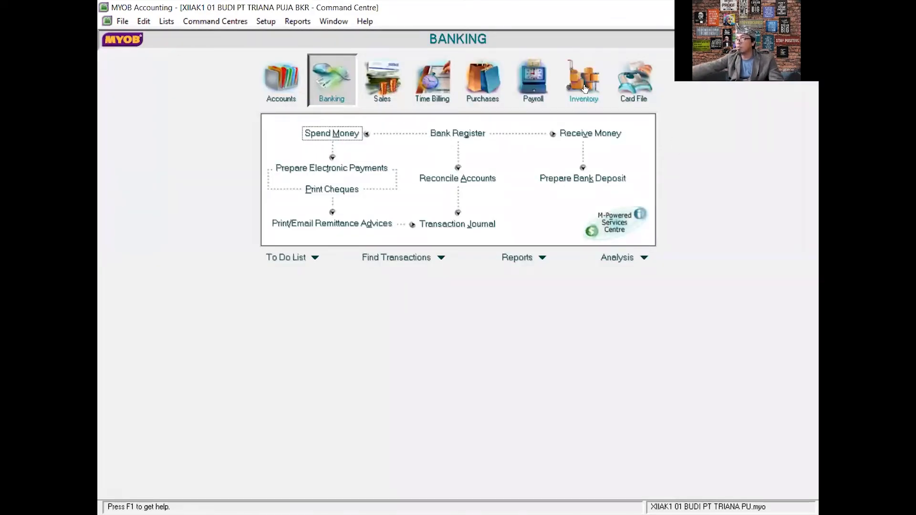
{"action": "left_click", "coordinate": [590, 127]}
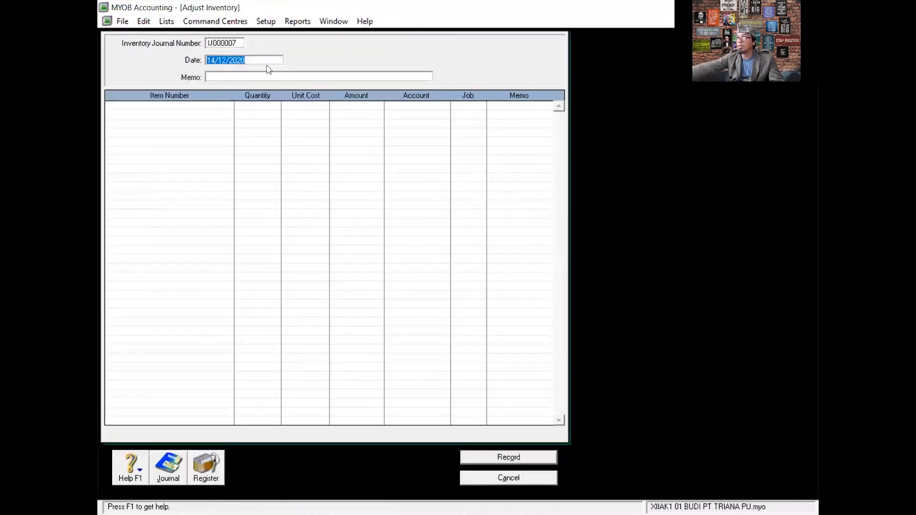
{"action": "left_click", "coordinate": [238, 44]}
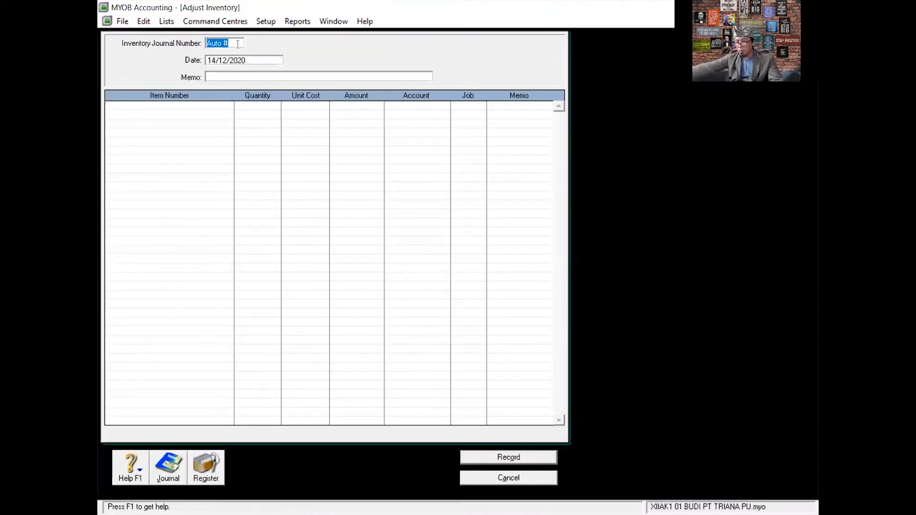
{"action": "type", "text": "BM"}
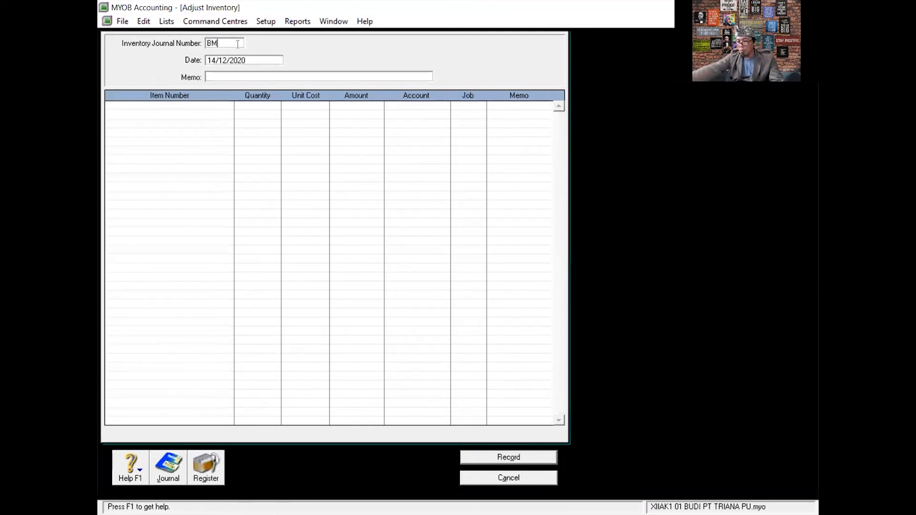
{"action": "type", "text": "12-5"}
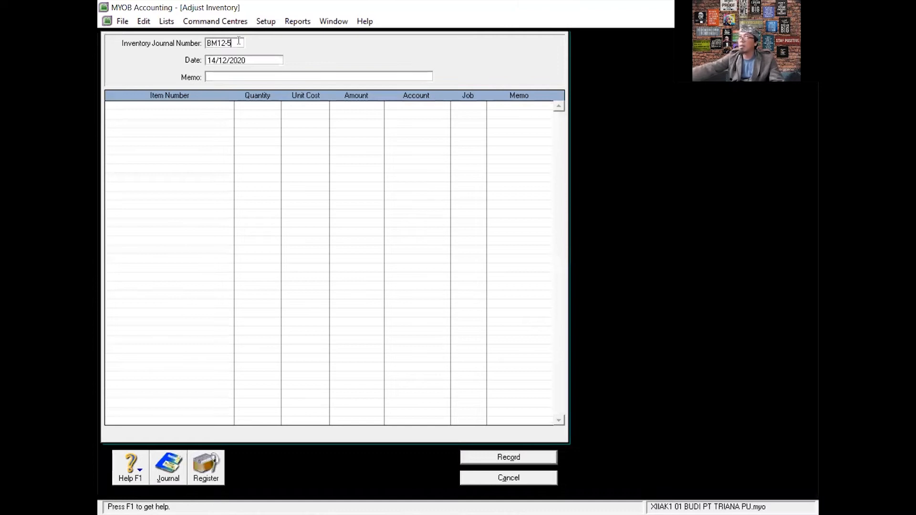
Set the adjustment date to 16/12/2020 and enter the memo PEMAKAIAN BAHAN PEMBANTU.
{"action": "left_click", "coordinate": [217, 60]}
{"action": "type", "text": "16/12/20"}
{"action": "key", "text": "Tab"}
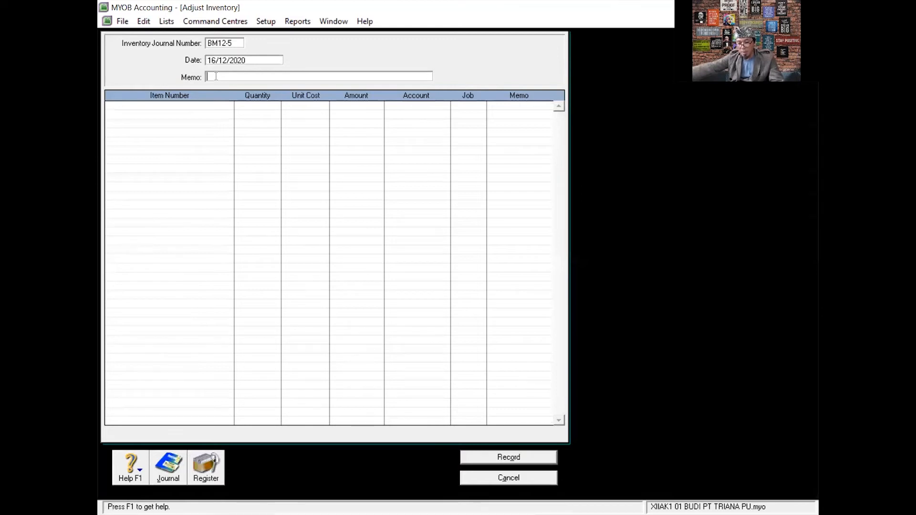
{"action": "type", "text": "PEMAKAIAN BAHAN PEMBANTU"}
Add an adjustment line for item BHP03 COKELAT BATANGAN with quantity -10 and account 1-1303.
{"action": "left_click", "coordinate": [198, 104]}
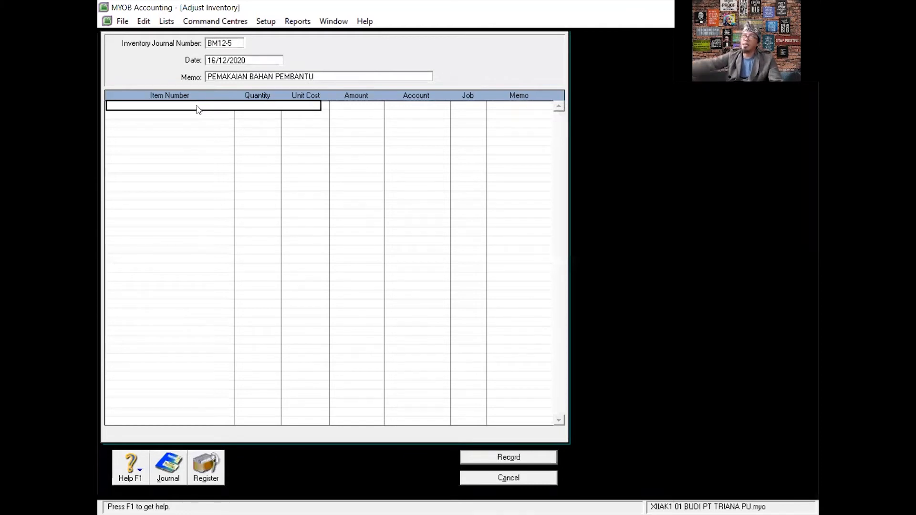
{"action": "key", "text": "Tab"}
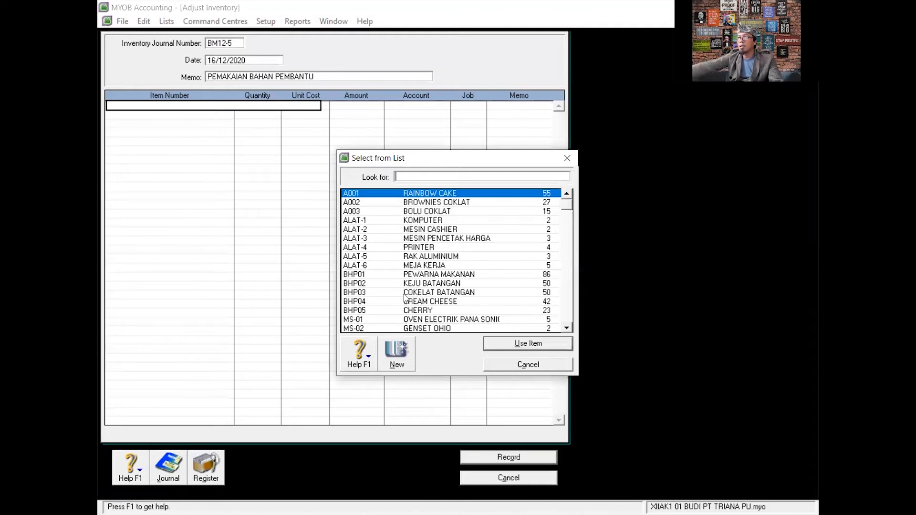
{"action": "left_click", "coordinate": [444, 293]}
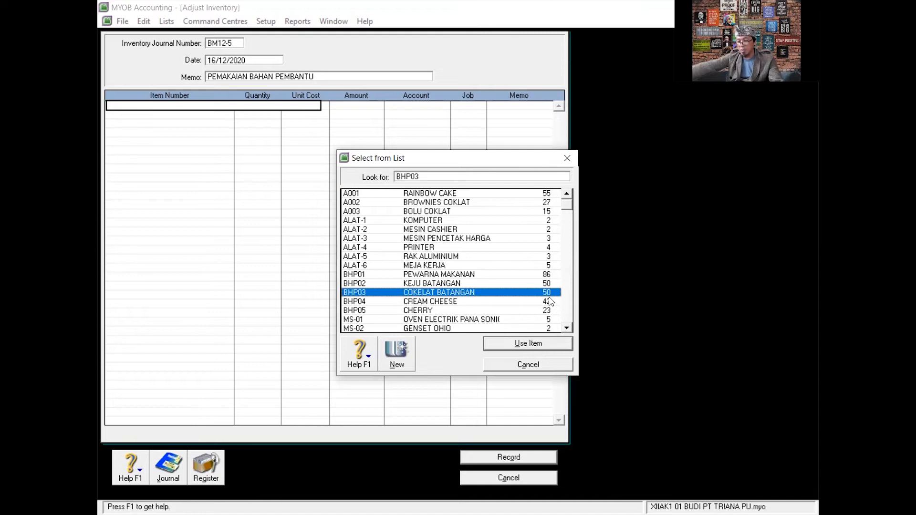
{"action": "left_click", "coordinate": [530, 346]}
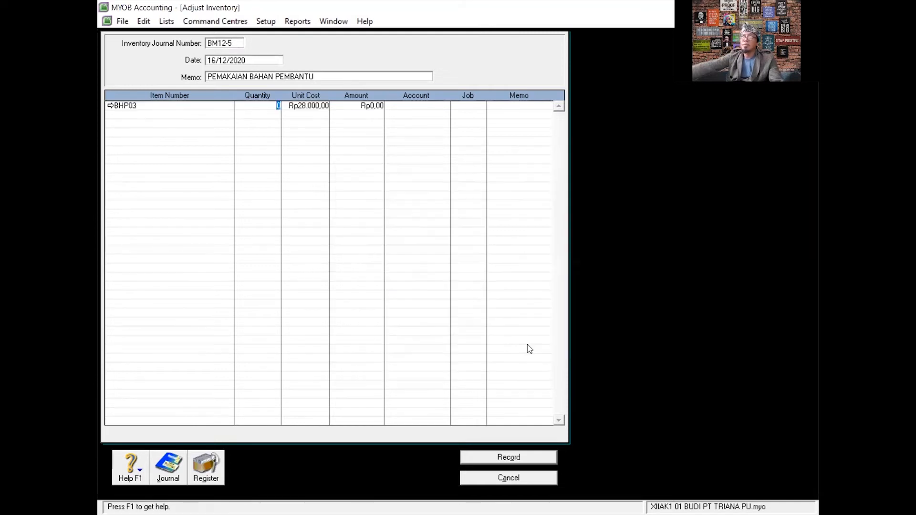
{"action": "key", "text": "BackSpace"}
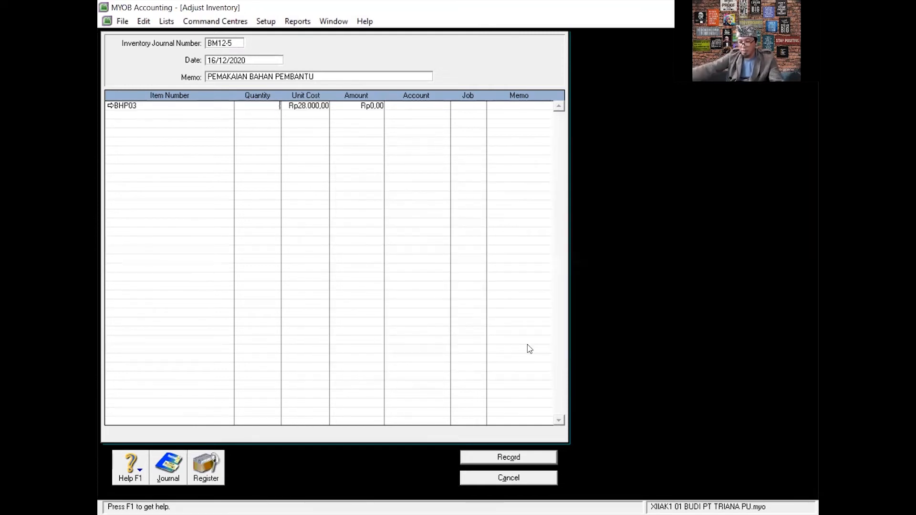
{"action": "type", "text": "-10"}
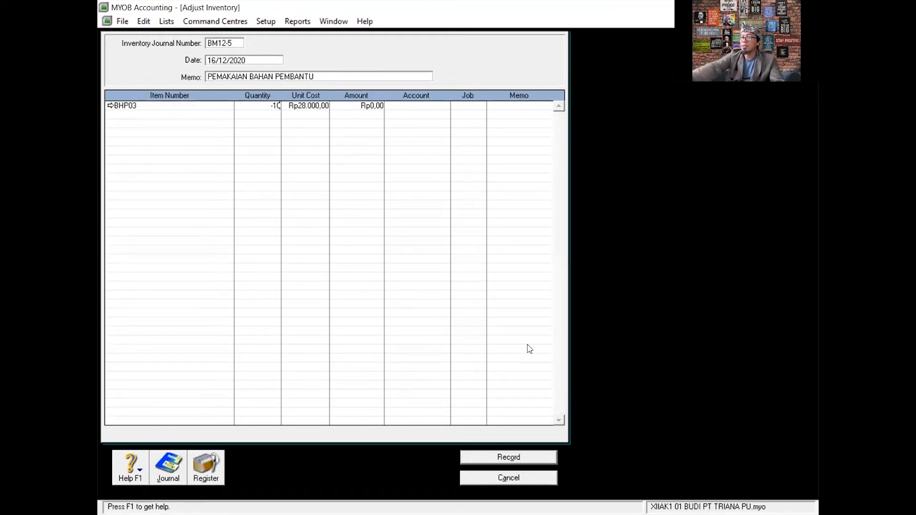
{"action": "key", "text": "Tab"}
{"action": "key", "text": "Tab"}
{"action": "key", "text": "Tab"}
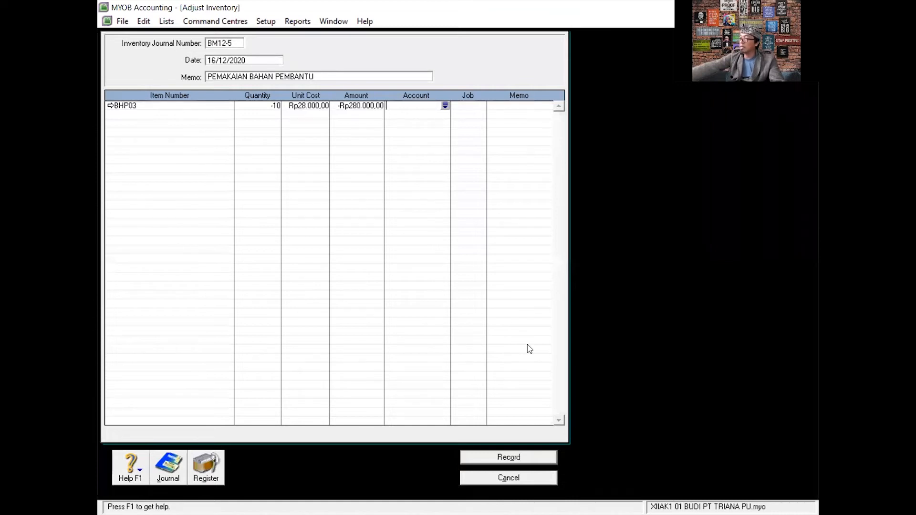
{"action": "type", "text": "11303"}
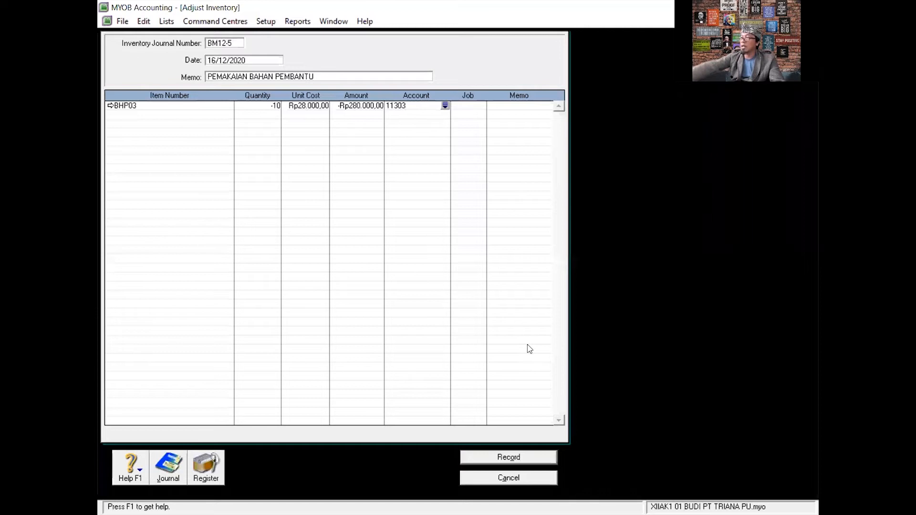
{"action": "key", "text": "Return"}
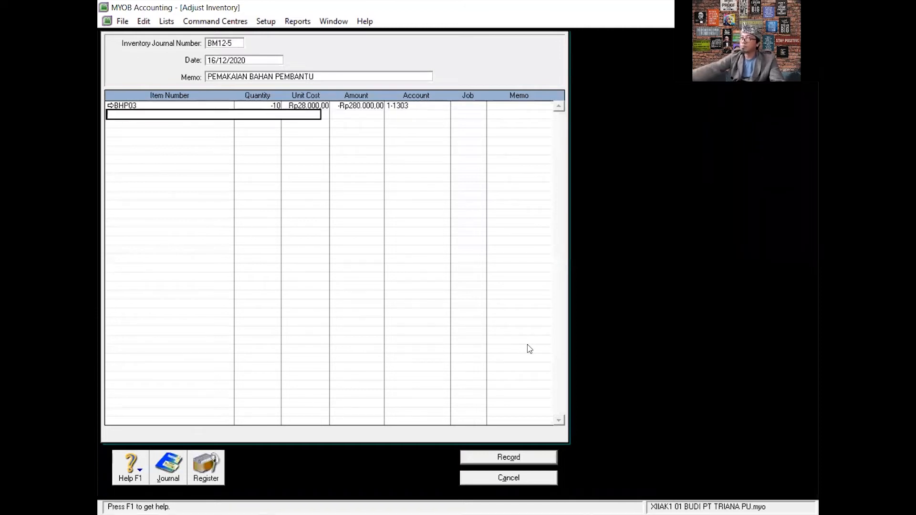
Add a second adjustment line for item BHP04 CREAM CHEESE with quantity -5 and account 1-1303.
{"action": "key", "text": "Return"}
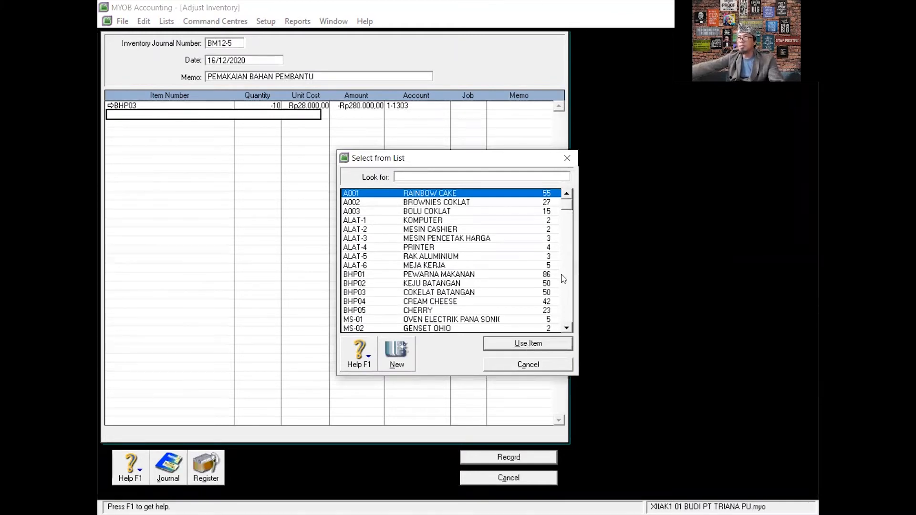
{"action": "left_click", "coordinate": [437, 307]}
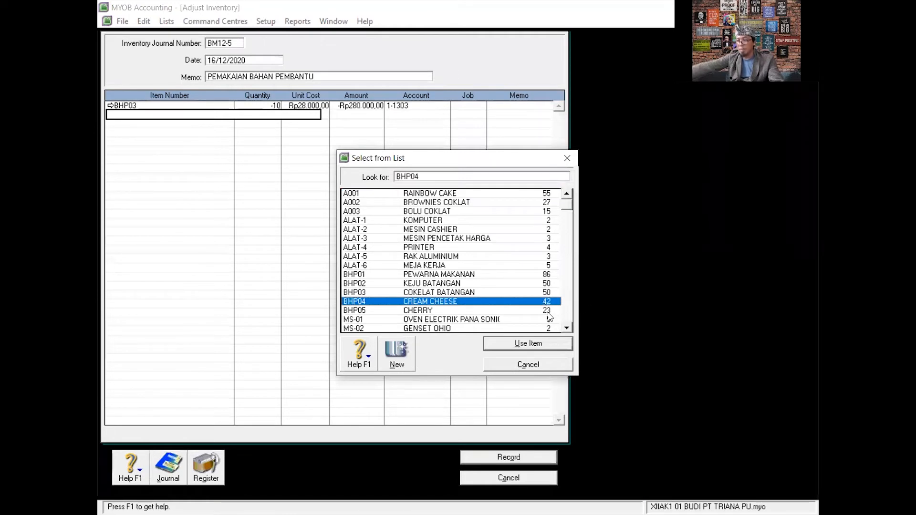
{"action": "left_click", "coordinate": [534, 342]}
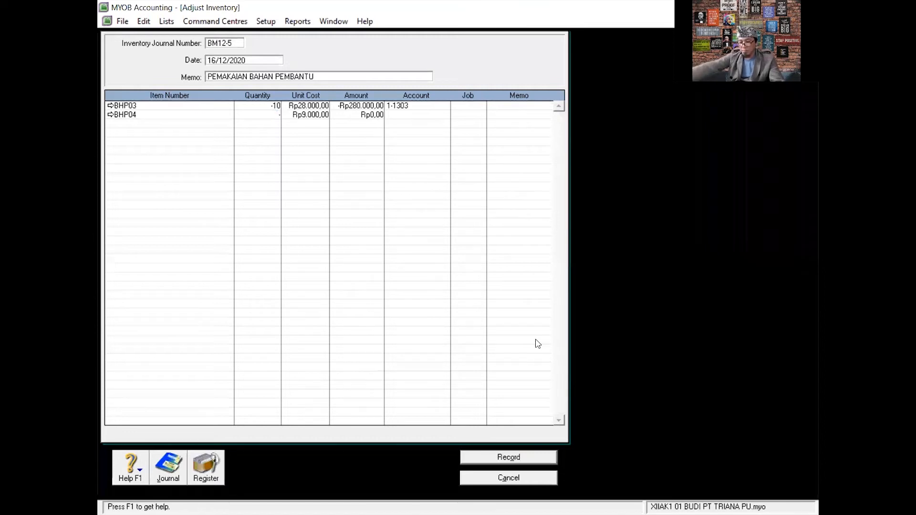
{"action": "type", "text": "-5"}
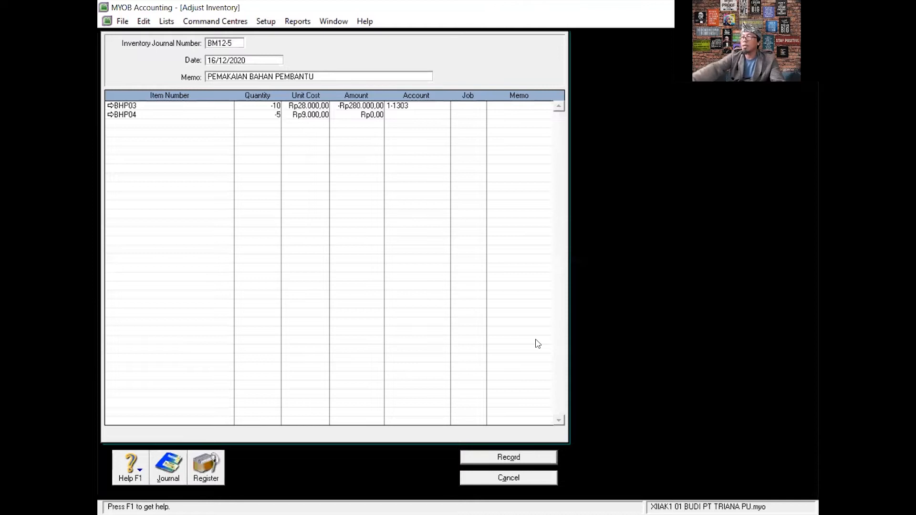
{"action": "key", "text": "Tab"}
{"action": "key", "text": "Tab"}
{"action": "key", "text": "Tab"}
{"action": "type", "text": "1-1303"}
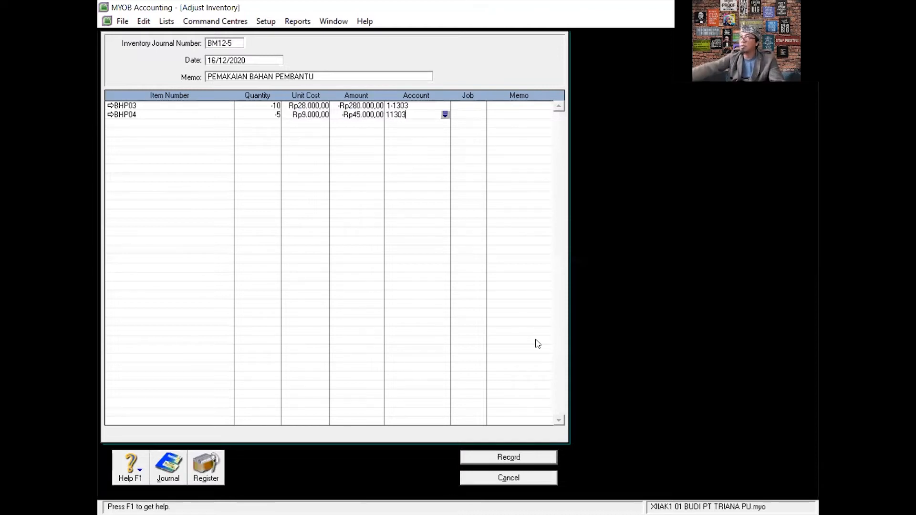
{"action": "key", "text": "Tab"}
{"action": "key", "text": "Tab"}
{"action": "key", "text": "Tab"}
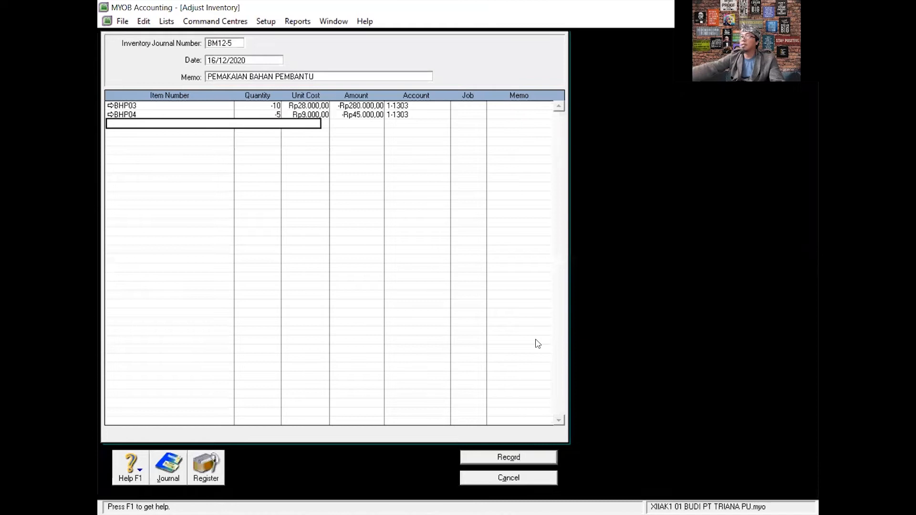
Add a third adjustment line for item BHP05 CHERRY with quantity -5 and account 1-1303.
{"action": "key", "text": "Tab"}
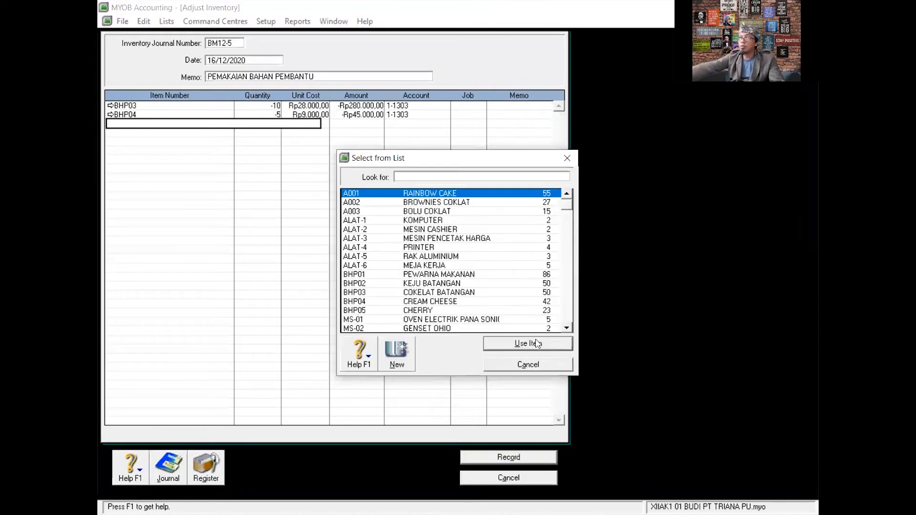
{"action": "left_click", "coordinate": [413, 311]}
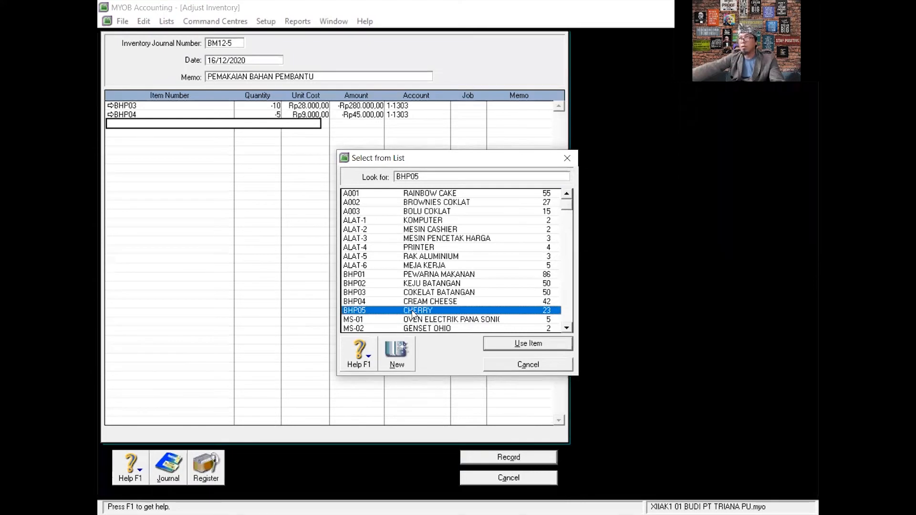
{"action": "double_click", "coordinate": [412, 311]}
{"action": "type", "text": "-5"}
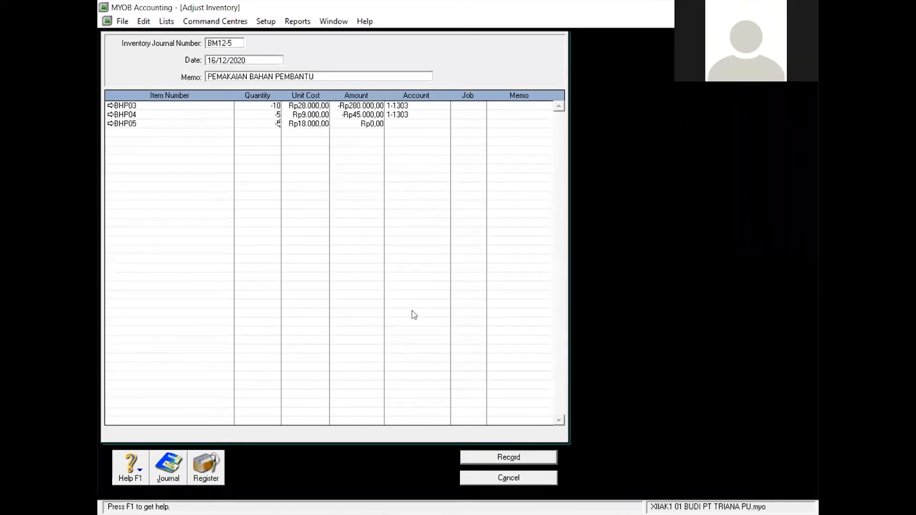
{"action": "key", "text": "Tab"}
{"action": "key", "text": "Tab"}
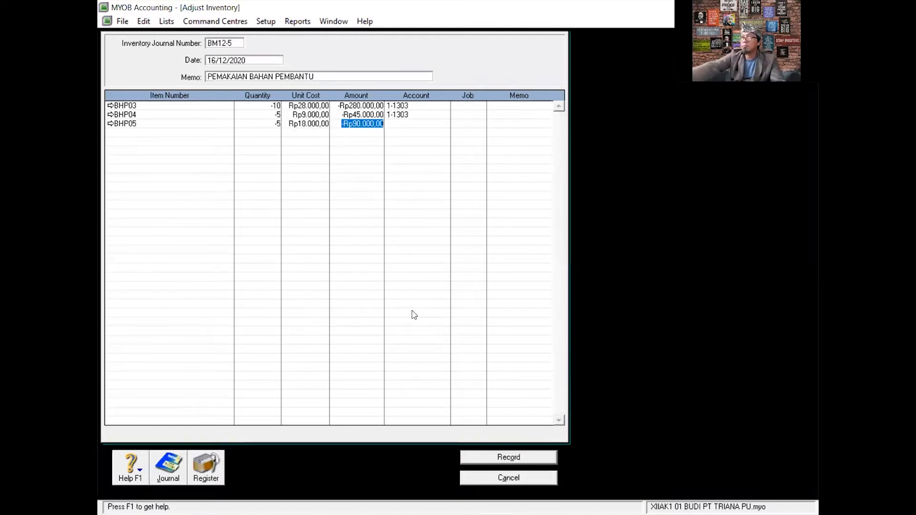
{"action": "key", "text": "Tab"}
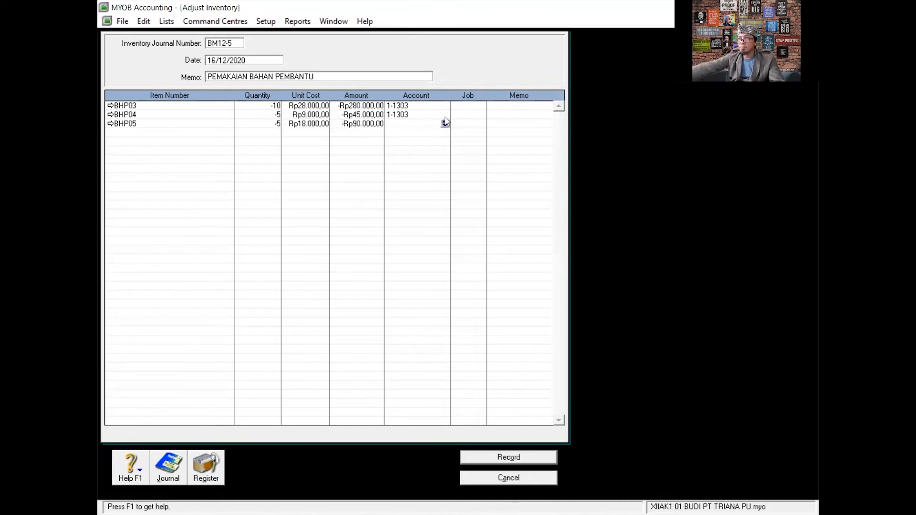
{"action": "type", "text": "11"}
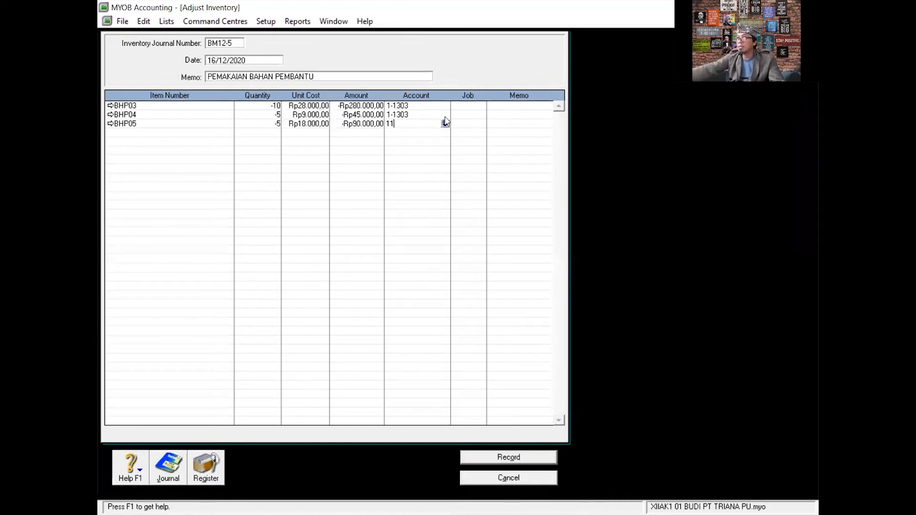
{"action": "type", "text": "303"}
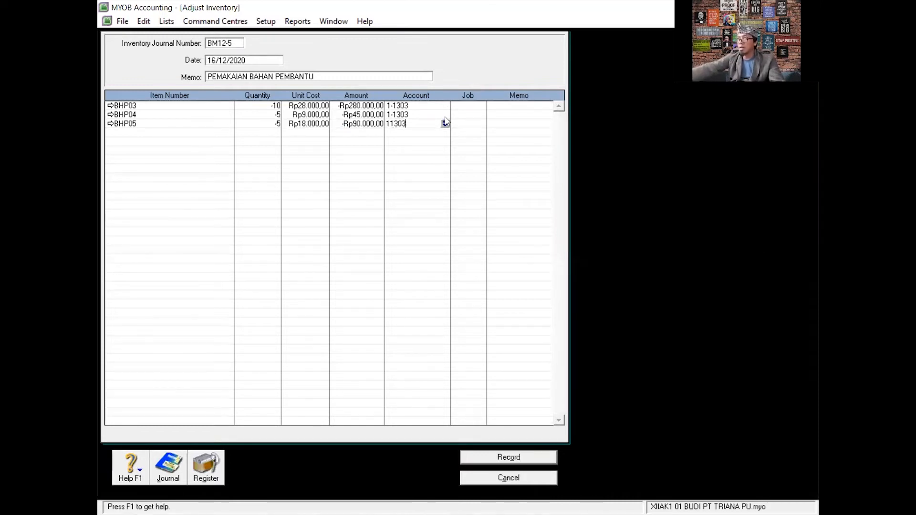
{"action": "key", "text": "Return"}
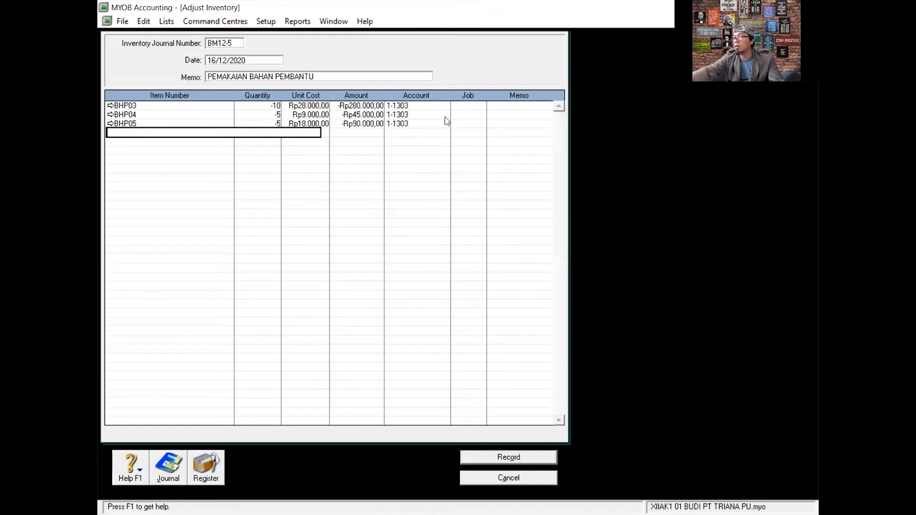
Review the transaction recap of inventory adjustment BM12-5 and record the adjustment.
{"action": "key", "text": "ctrl+r"}
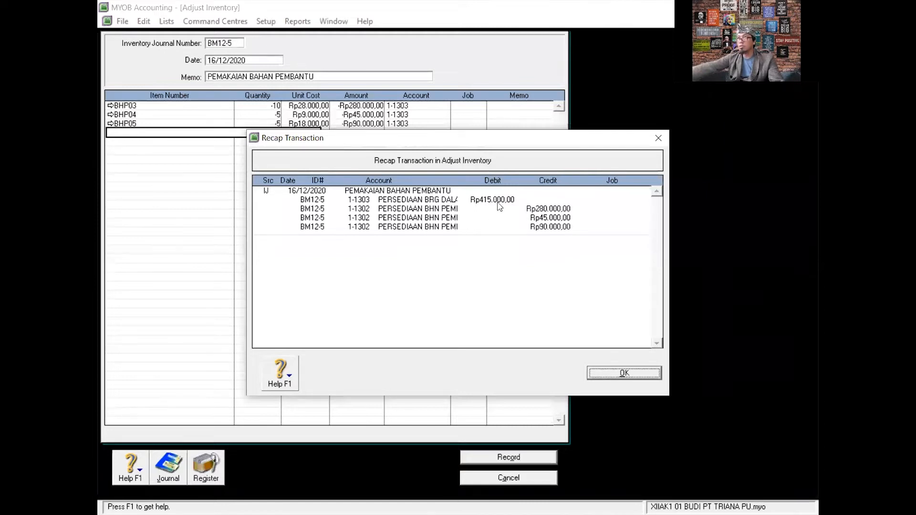
{"action": "left_click", "coordinate": [625, 368]}
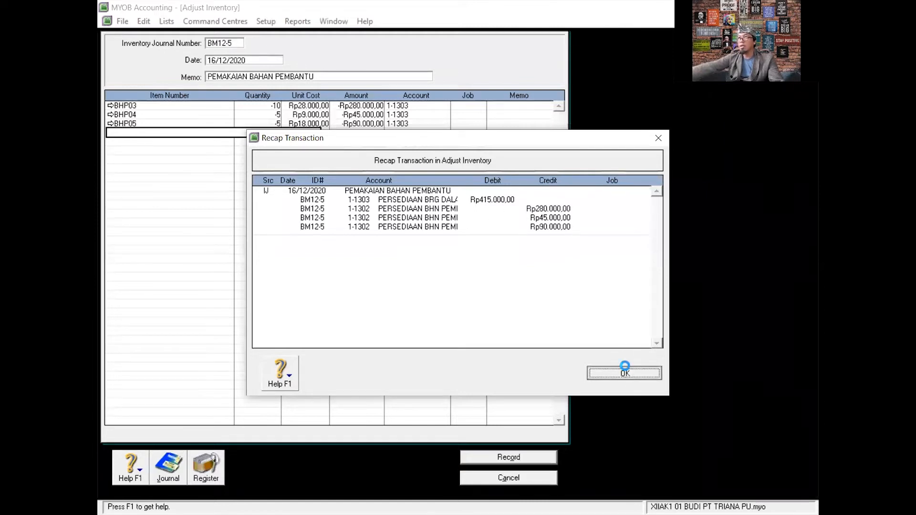
{"action": "left_click", "coordinate": [512, 460]}
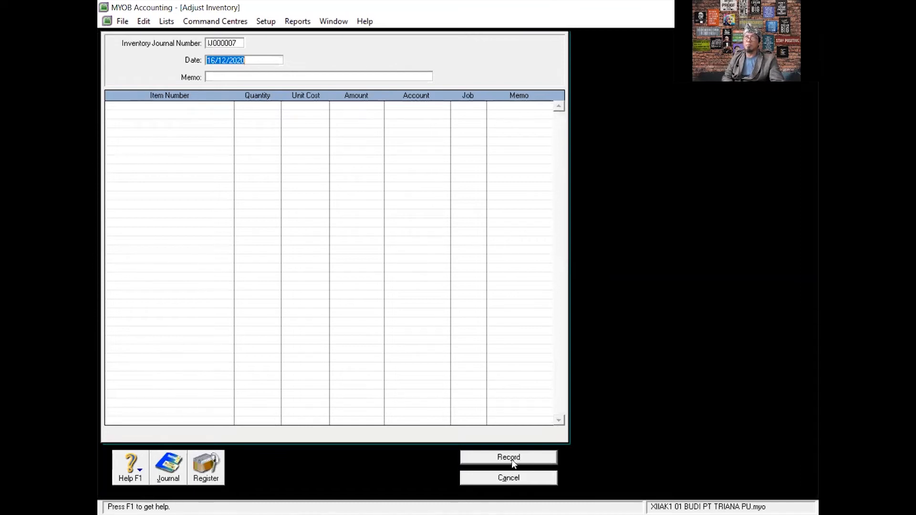
Give the new inventory adjustment the journal number BM12-6 and set its date to 18/12/2020.
{"action": "left_click", "coordinate": [242, 43]}
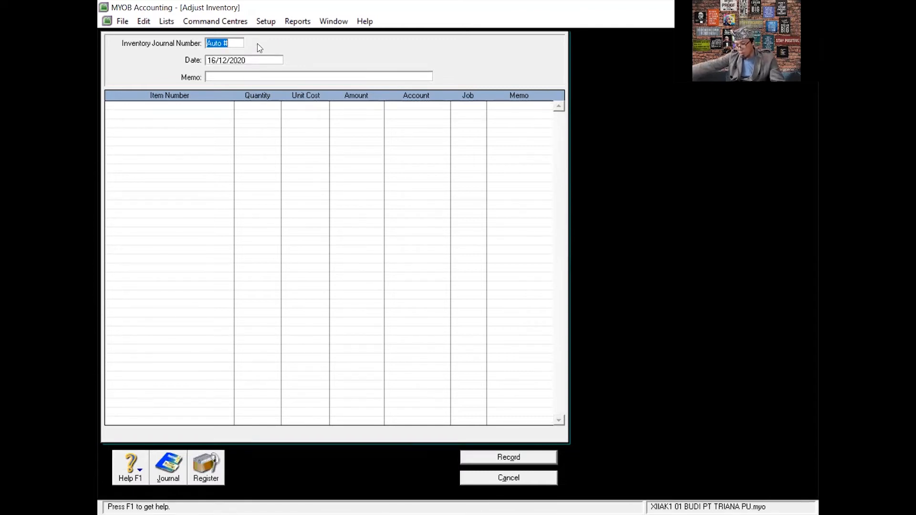
{"action": "type", "text": "BM12-6"}
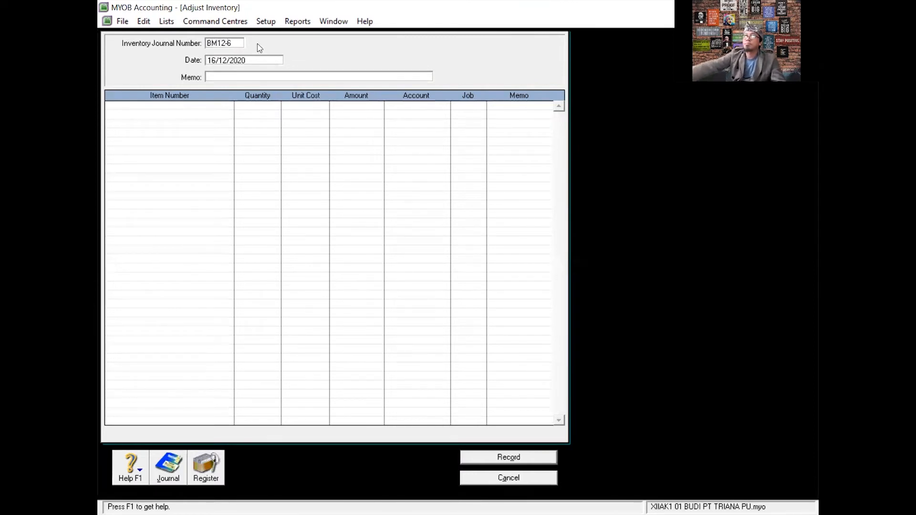
{"action": "key", "text": "Tab"}
{"action": "left_click", "coordinate": [215, 61]}
{"action": "double_click", "coordinate": [215, 61]}
{"action": "left_click", "coordinate": [216, 58]}
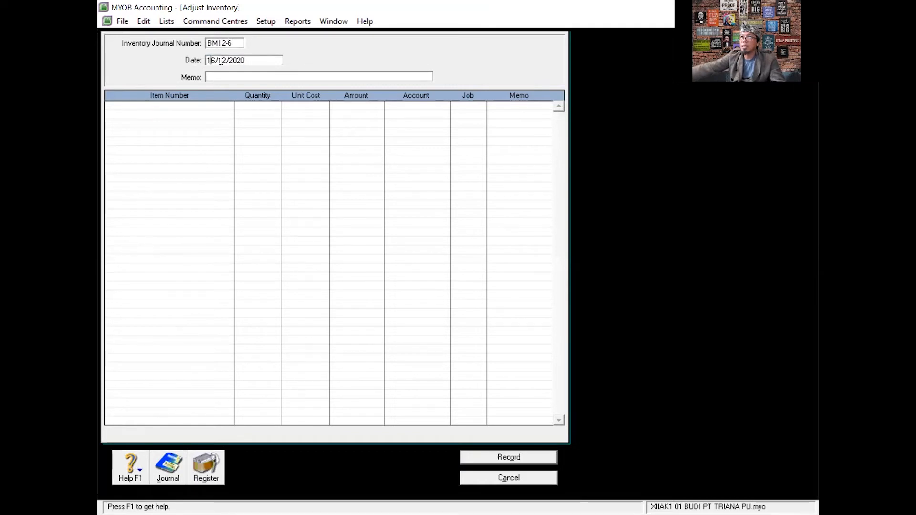
{"action": "left_click_drag", "start_coordinate": [215, 59], "coordinate": [193, 59]}
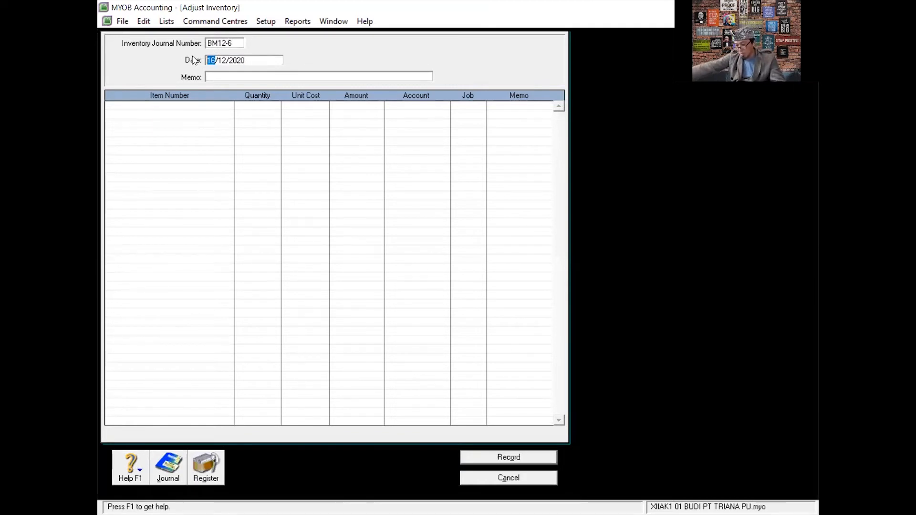
{"action": "type", "text": "18"}
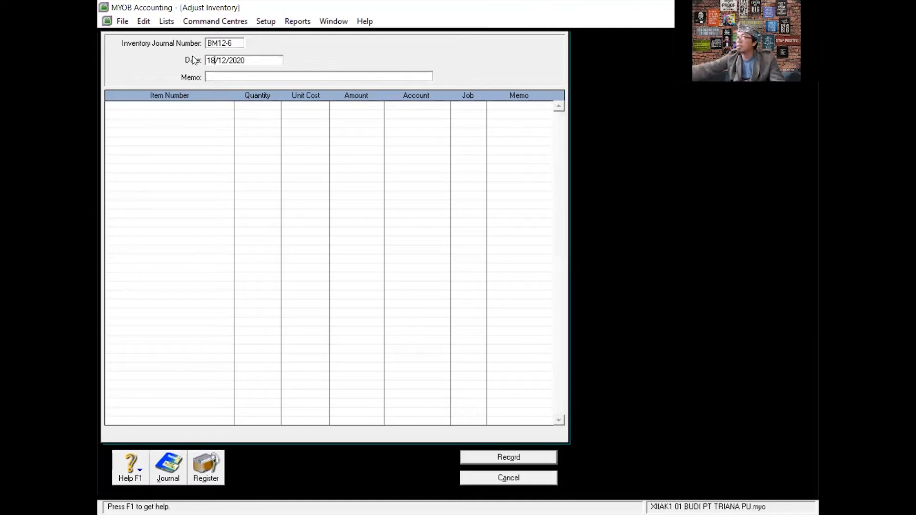
Enter the memo PENYELESAIAN PRODUK BOLU COKLAT for the adjustment.
{"action": "left_click", "coordinate": [234, 74]}
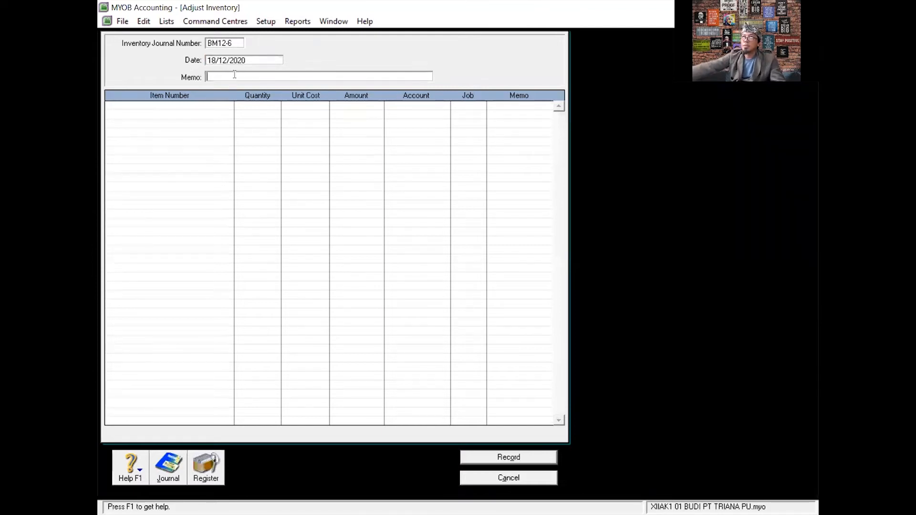
{"action": "type", "text": "P"}
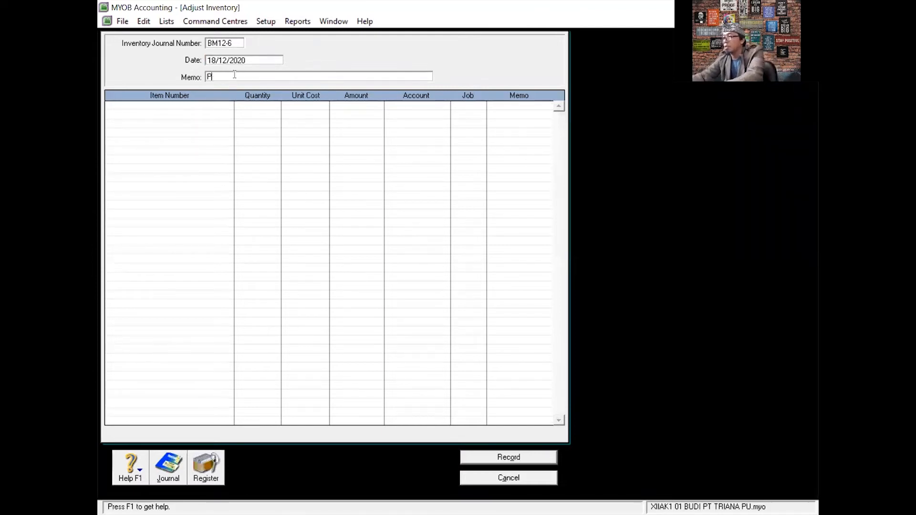
{"action": "type", "text": "ENYELESAI"}
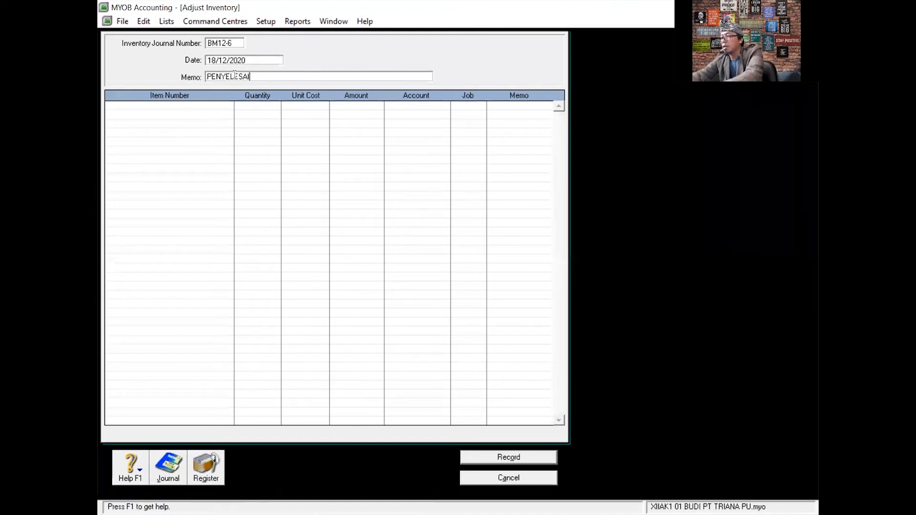
{"action": "type", "text": "AN PRODUK "}
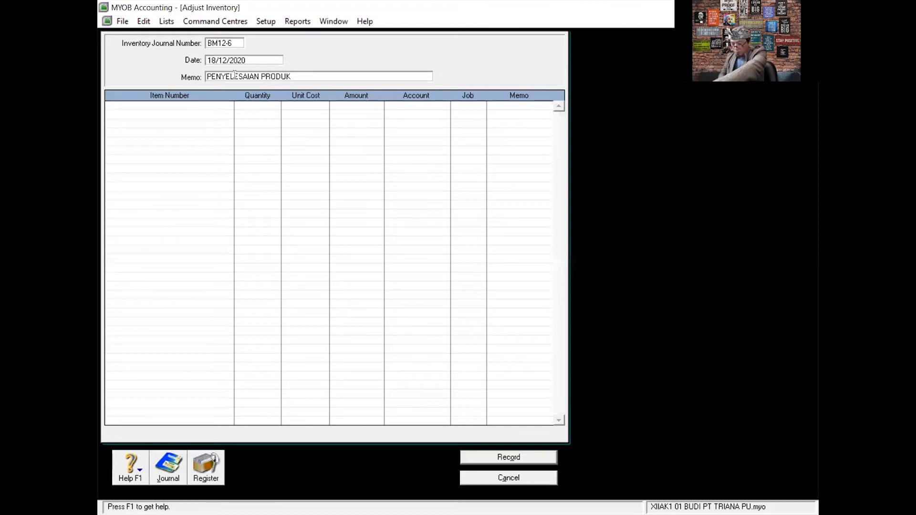
{"action": "type", "text": "B"}
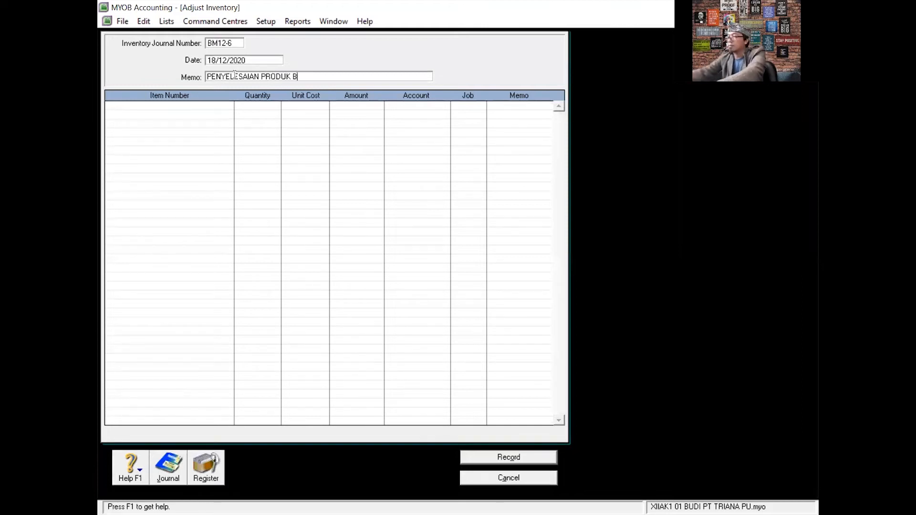
{"action": "type", "text": "OLU COKLAT"}
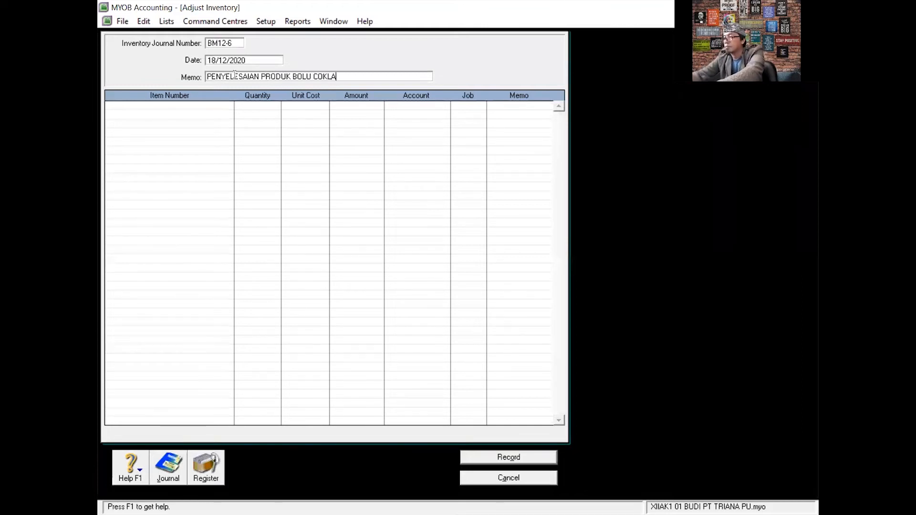
{"action": "key", "text": "Tab"}
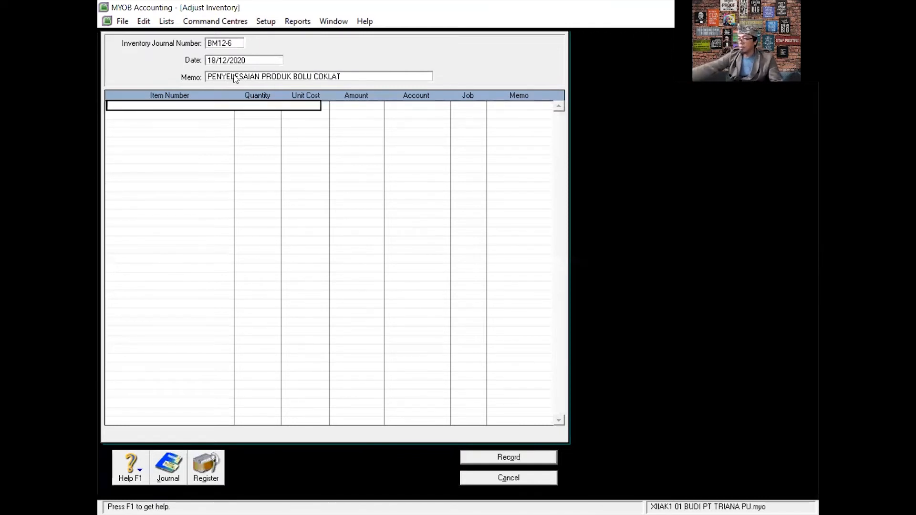
Add an adjustment line for item A002 BROWNIES COKLAT with quantity 25, unit cost Rp75.000 and account 1-1303.
{"action": "key", "text": "Tab"}
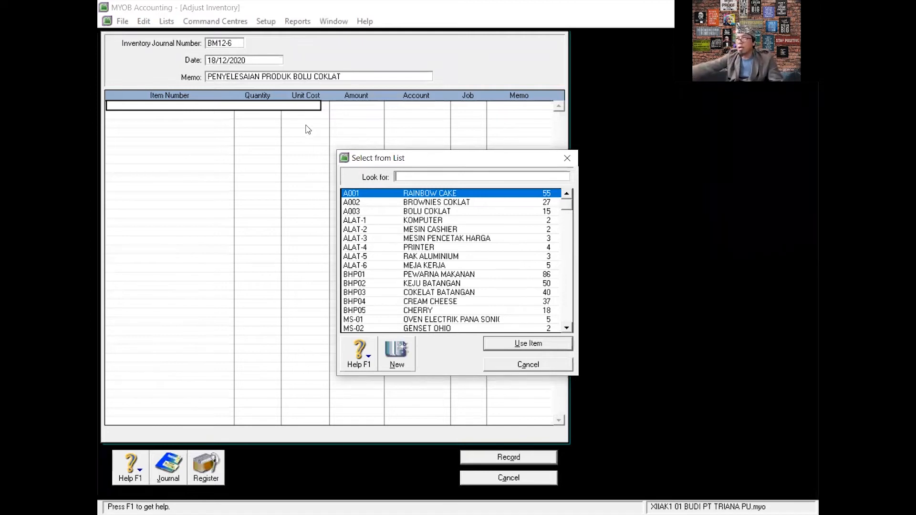
{"action": "left_click", "coordinate": [453, 202]}
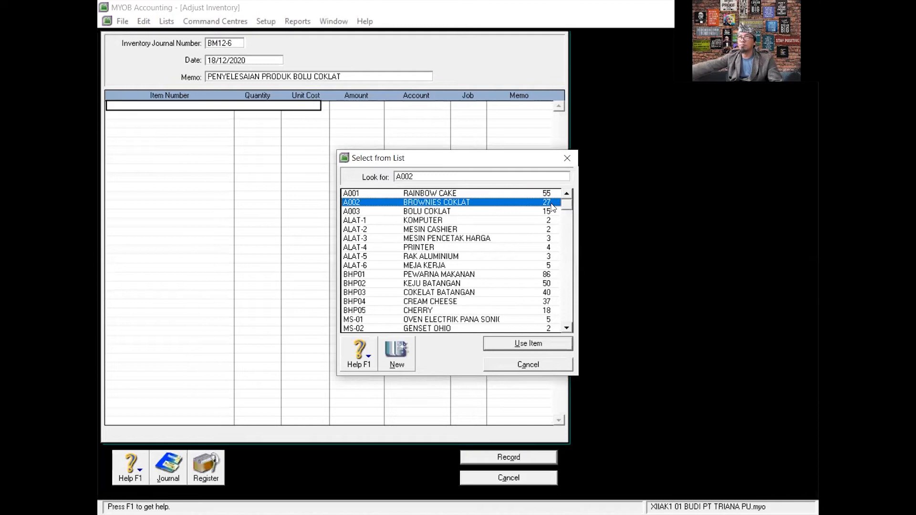
{"action": "left_click", "coordinate": [545, 346]}
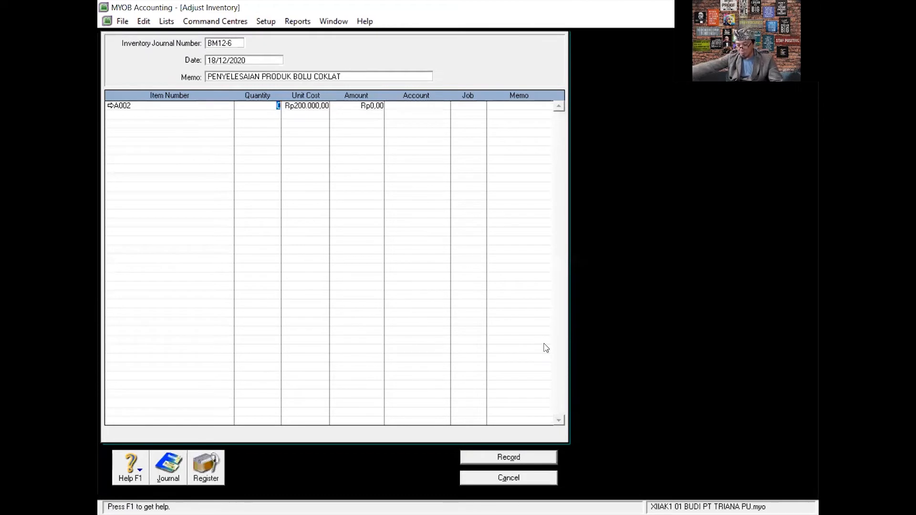
{"action": "type", "text": "25"}
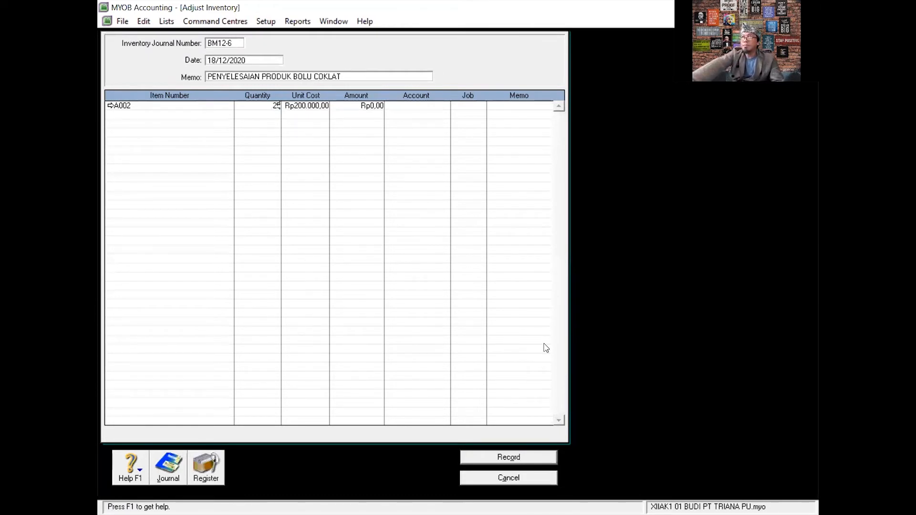
{"action": "key", "text": "Tab"}
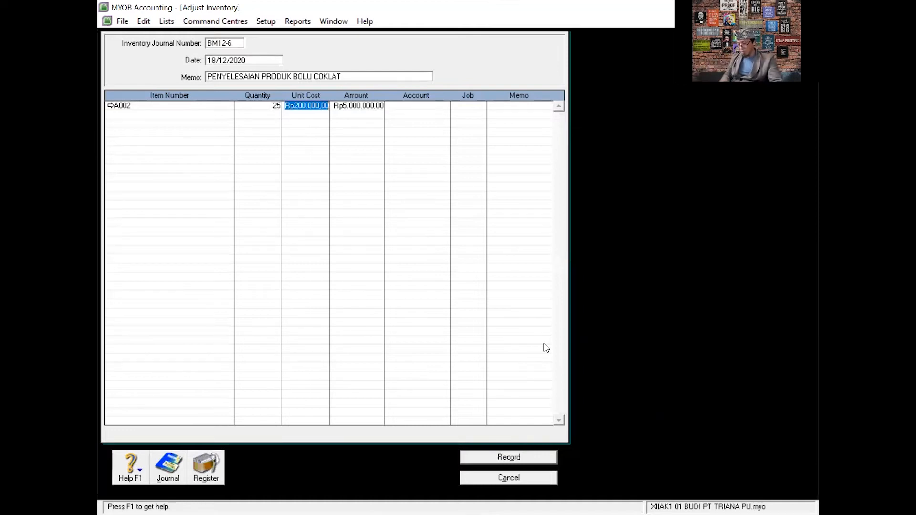
{"action": "type", "text": "75000"}
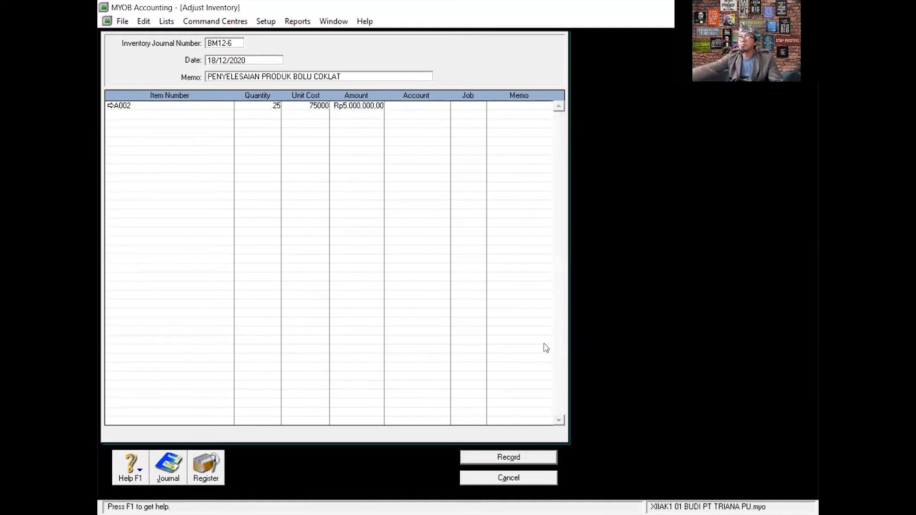
{"action": "key", "text": "Tab"}
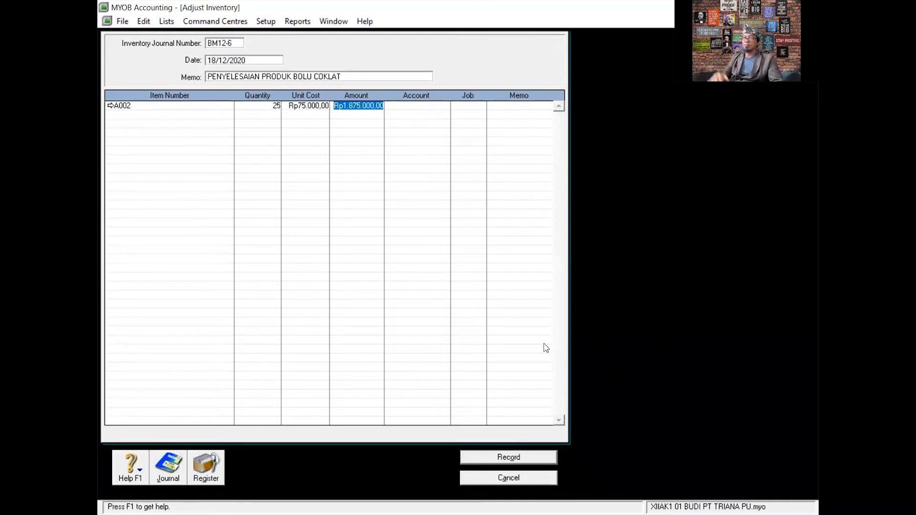
{"action": "key", "text": "Tab"}
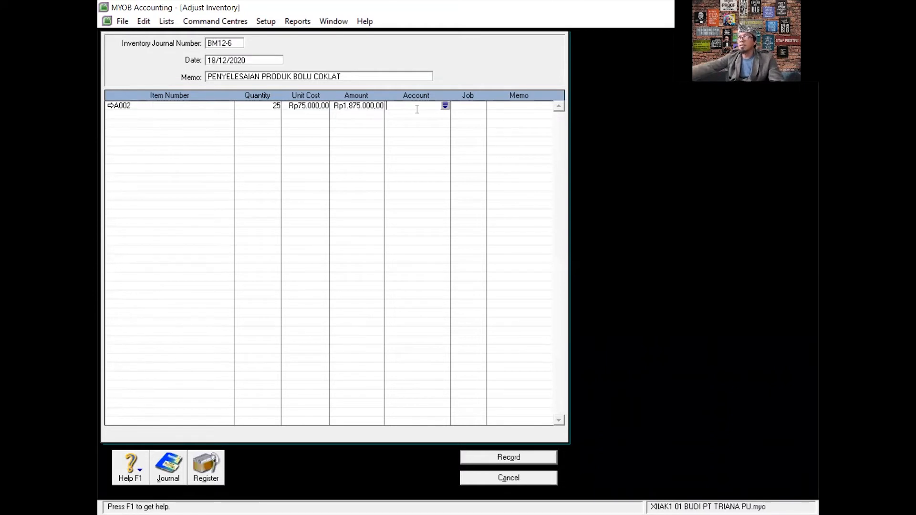
{"action": "type", "text": "11"}
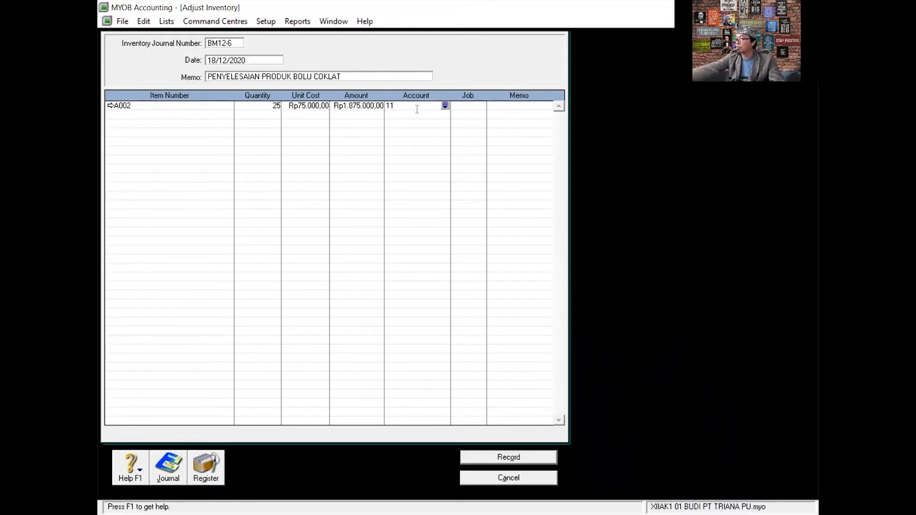
{"action": "type", "text": "303"}
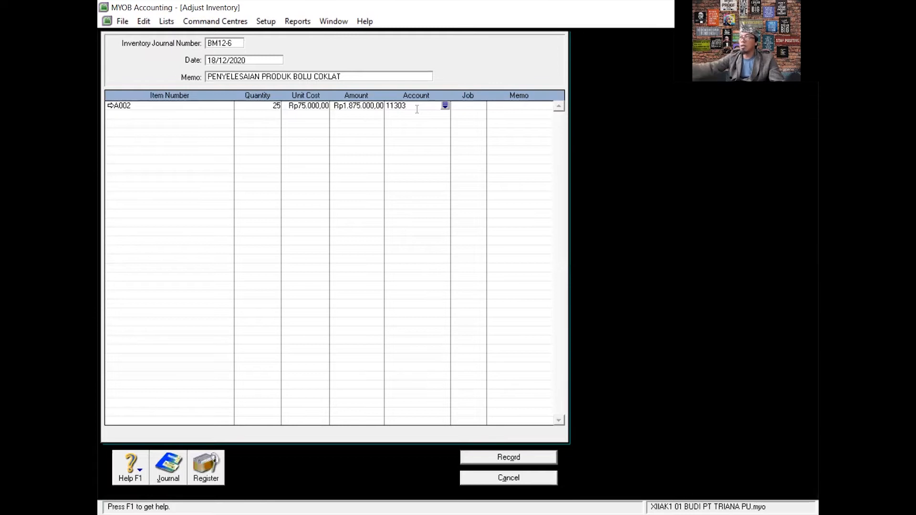
{"action": "left_click", "coordinate": [418, 113]}
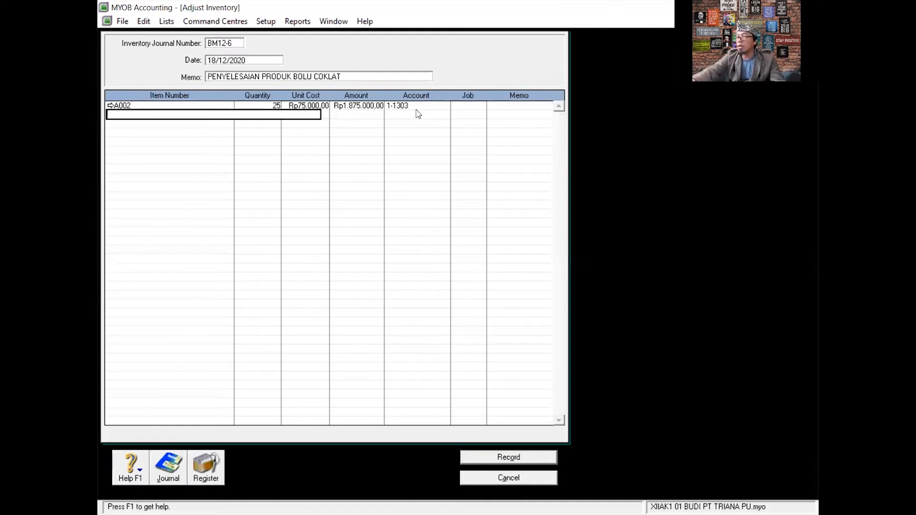
Review the transaction recap of inventory adjustment BM12-6, record the adjustment and close the adjustment form.
{"action": "key", "text": "ctrl+r"}
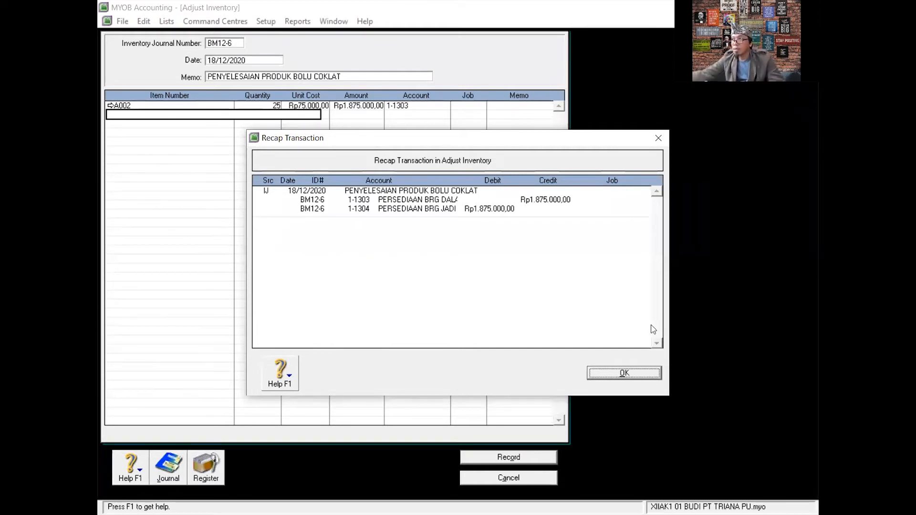
{"action": "left_click", "coordinate": [635, 377]}
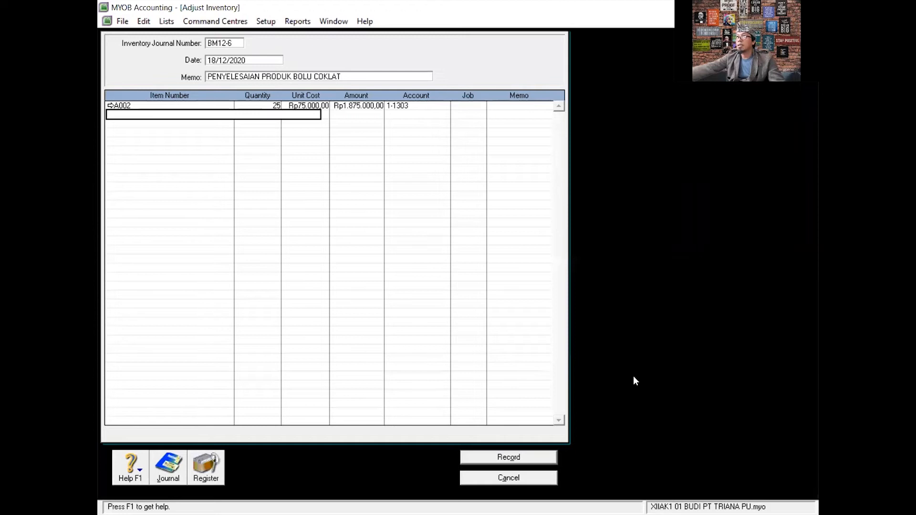
{"action": "left_click", "coordinate": [508, 457]}
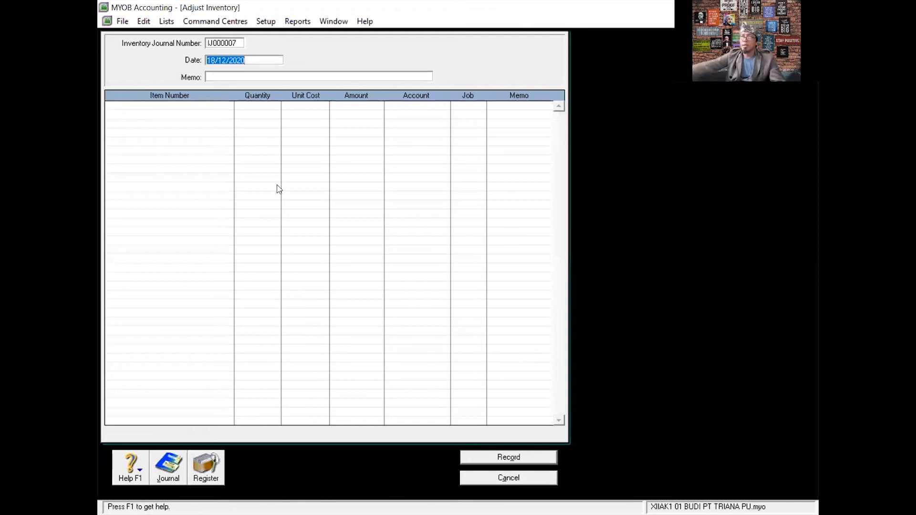
{"action": "left_click", "coordinate": [310, 74]}
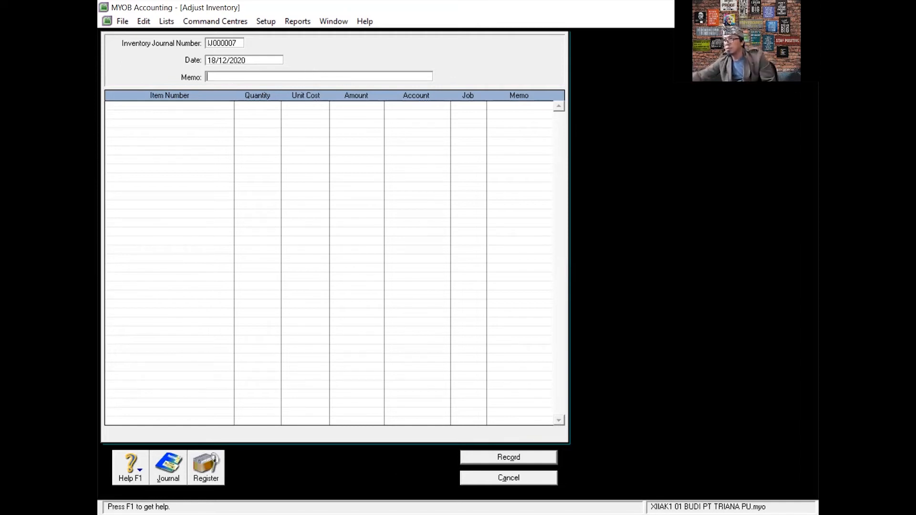
{"action": "left_click", "coordinate": [500, 478]}
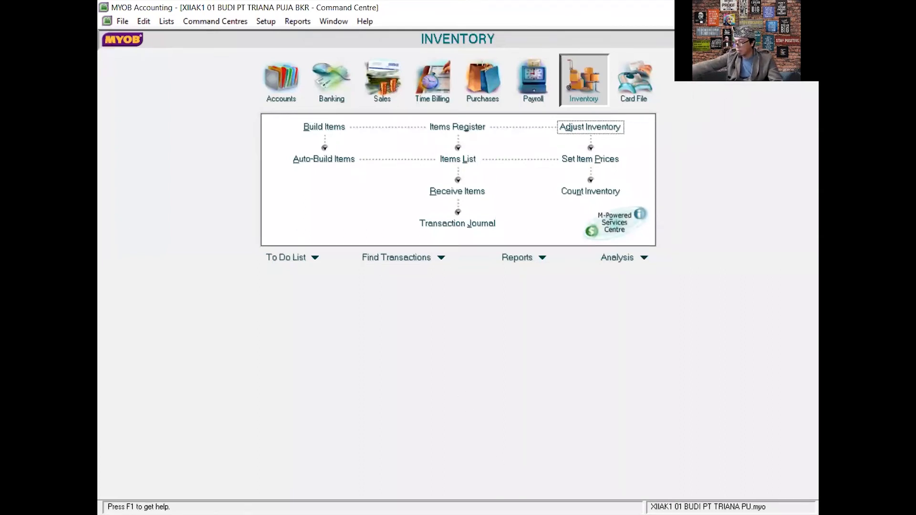
Start a Spend Money entry in Banking and set the paying account to 1-1102 KAS KECIL.
{"action": "left_click", "coordinate": [333, 91]}
{"action": "left_click", "coordinate": [343, 131]}
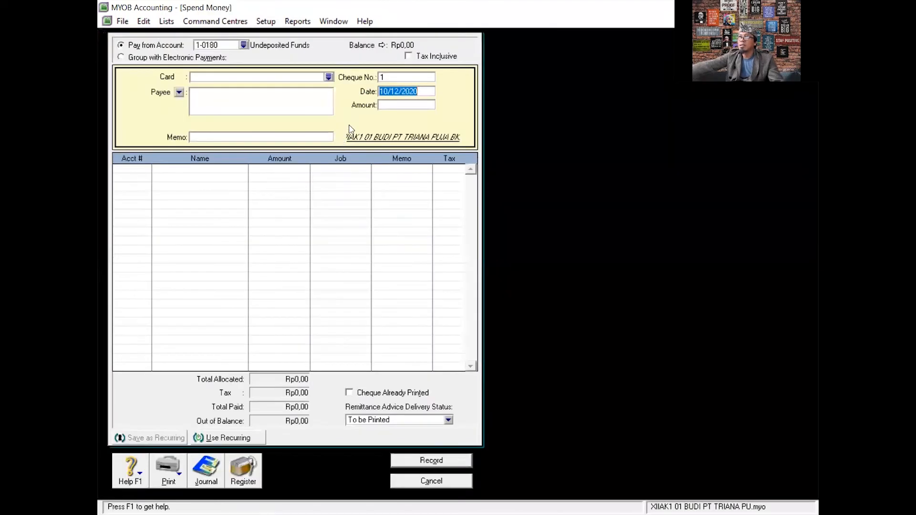
{"action": "left_click", "coordinate": [244, 45]}
{"action": "left_click", "coordinate": [403, 213]}
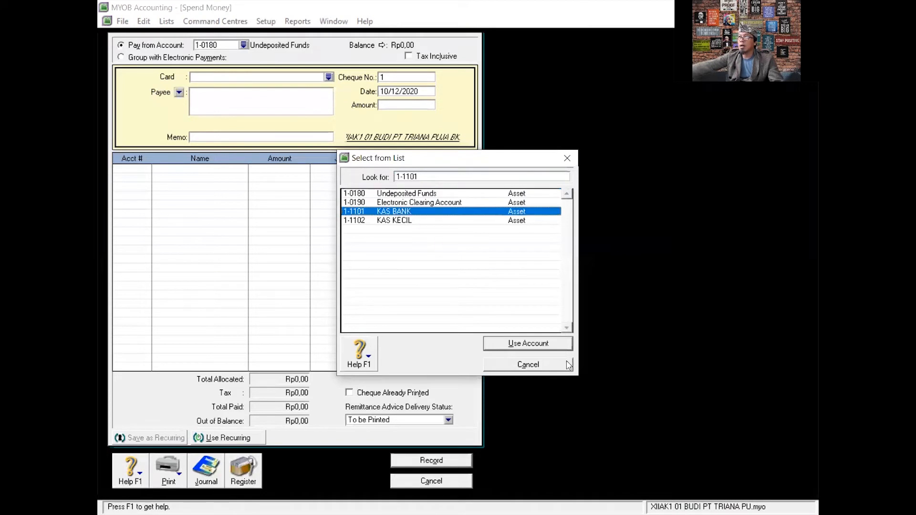
{"action": "left_click", "coordinate": [528, 344]}
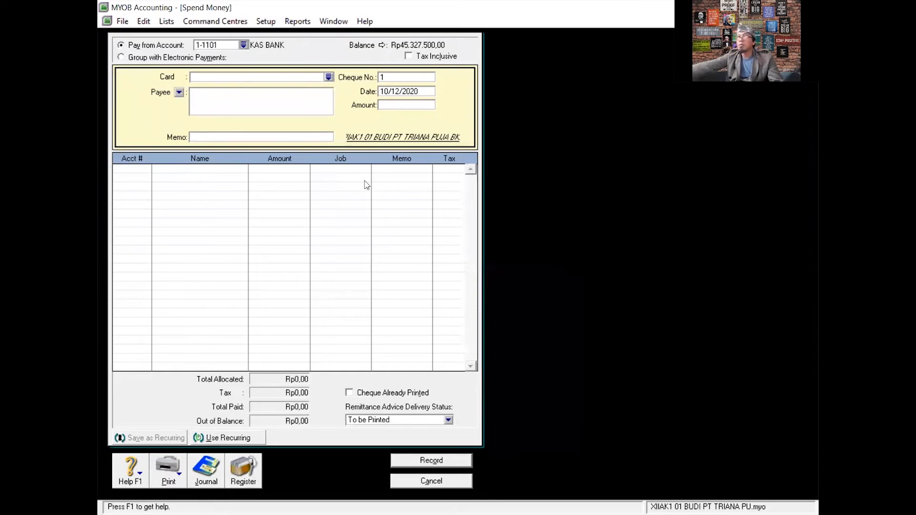
{"action": "left_click", "coordinate": [243, 46]}
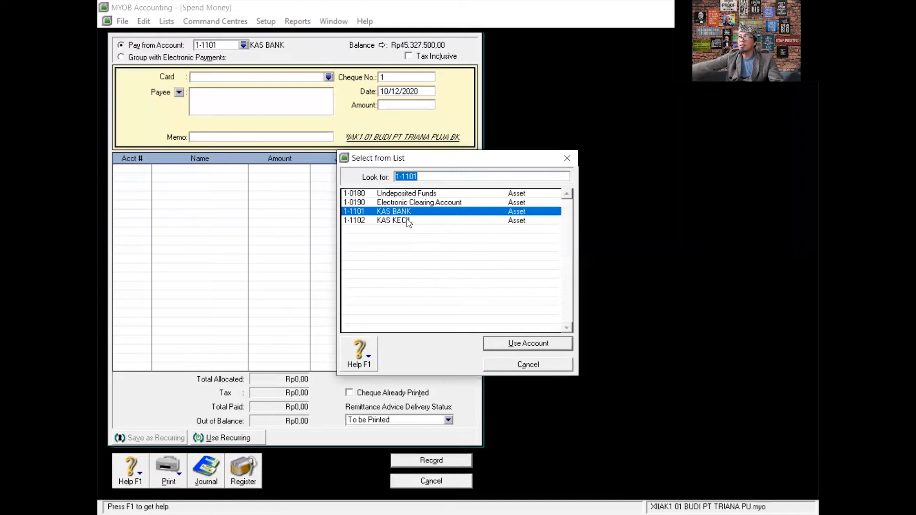
{"action": "double_click", "coordinate": [394, 220]}
Give the payment the cheque number VKK12-2, the date 19/12/2020 and the amount Rp502.000.
{"action": "left_click", "coordinate": [397, 76]}
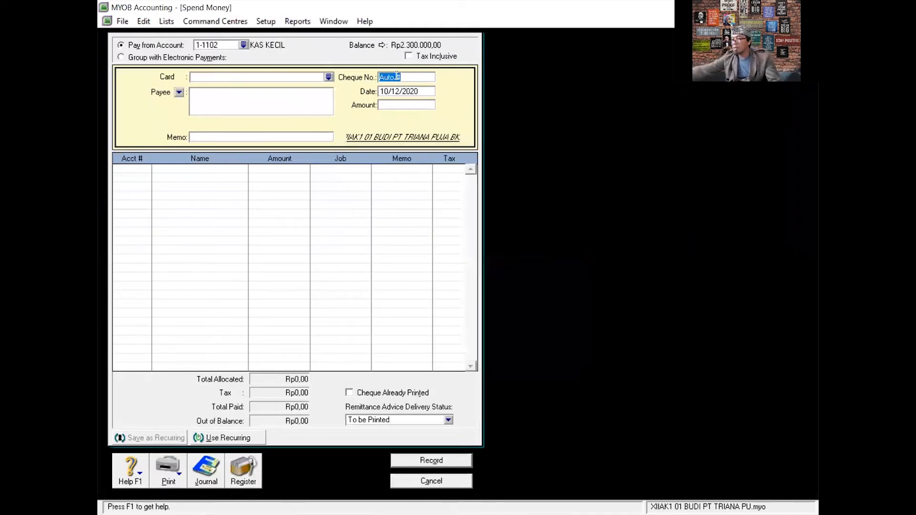
{"action": "type", "text": "VKK"}
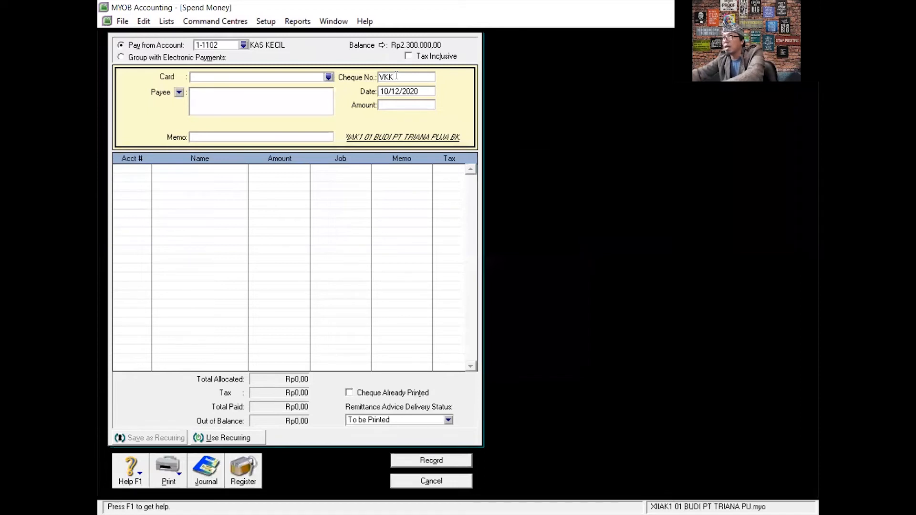
{"action": "type", "text": "12-2"}
{"action": "key", "text": "Tab"}
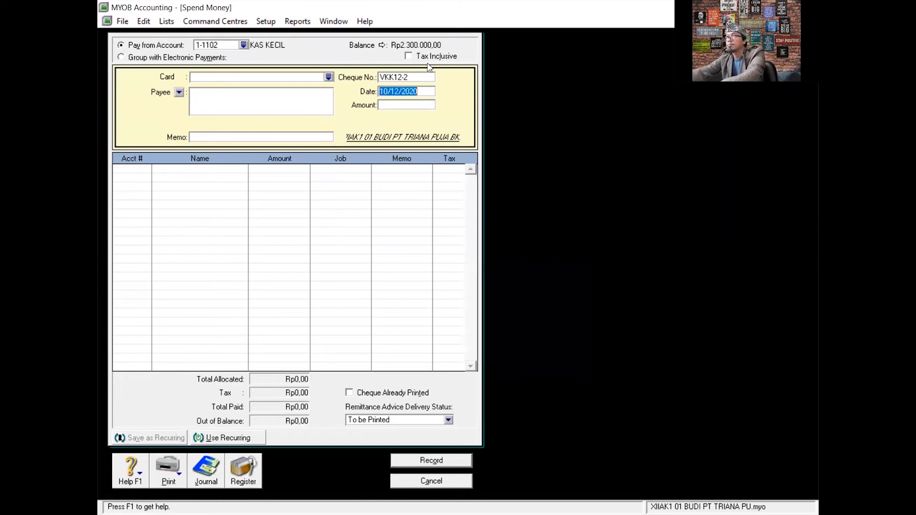
{"action": "type", "text": "19/12/20"}
{"action": "key", "text": "Tab"}
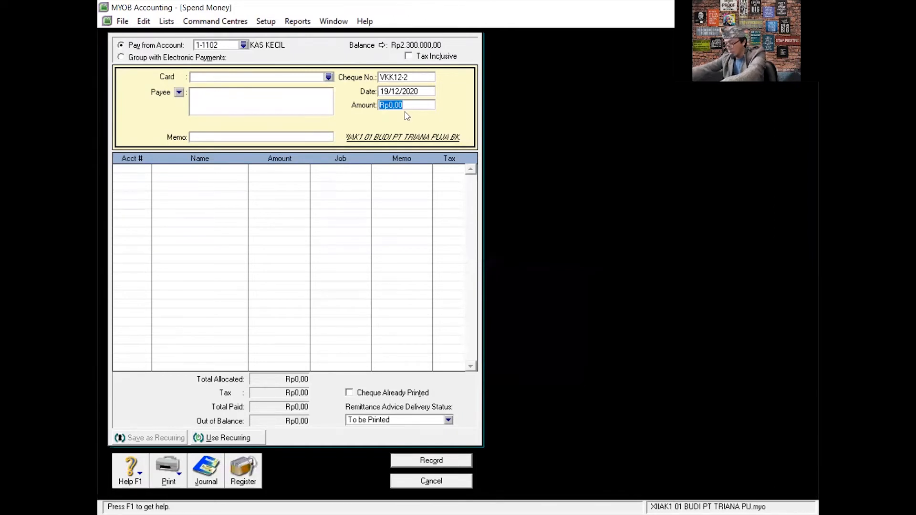
{"action": "type", "text": "502000"}
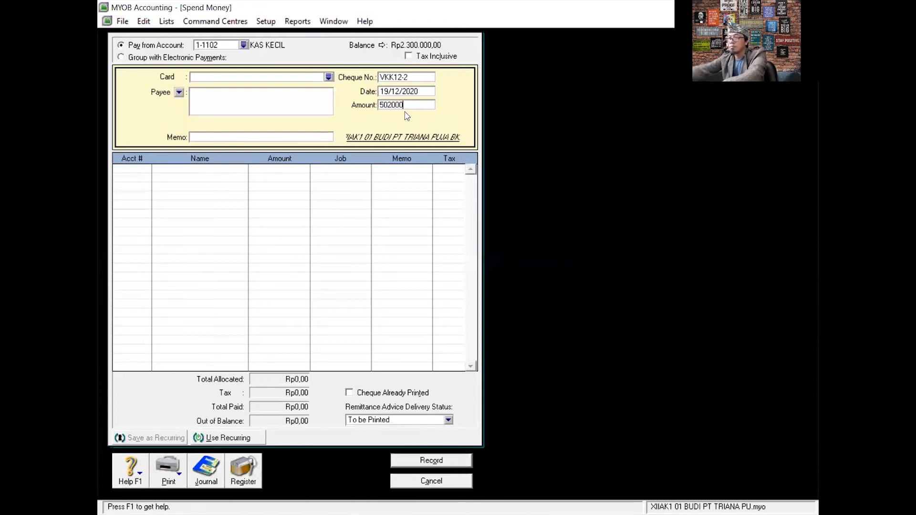
{"action": "key", "text": "Tab"}
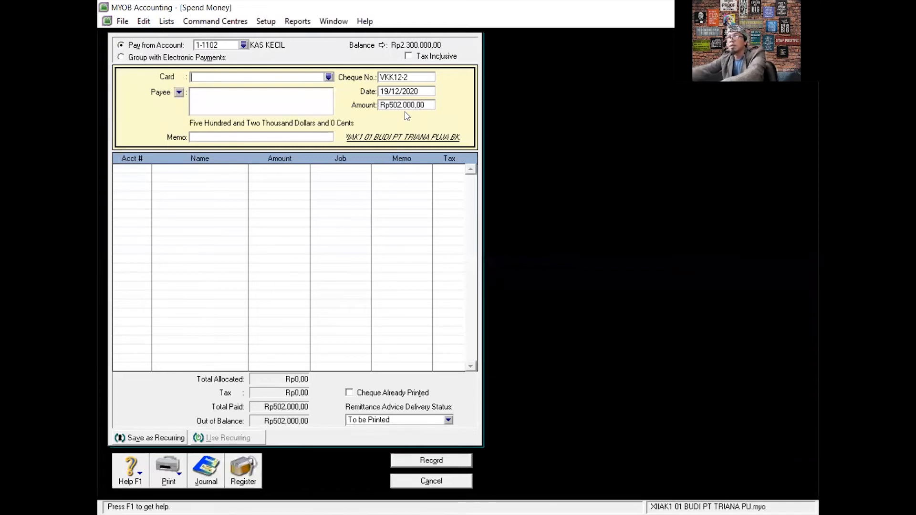
Enter the memo PEMBAYARAN LISTRIK PABRIK for the payment.
{"action": "left_click", "coordinate": [207, 134]}
{"action": "type", "text": "PEMBAYATRA"}
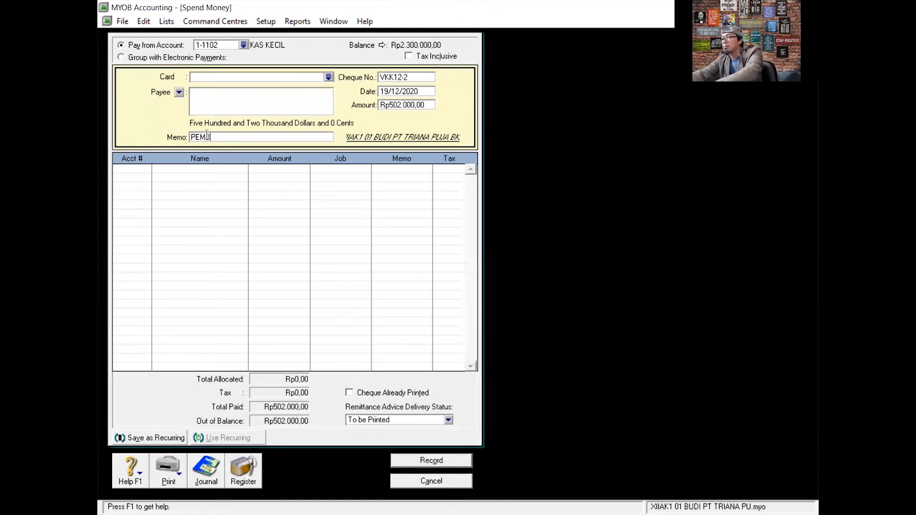
{"action": "key", "text": "BackSpace"}
{"action": "key", "text": "BackSpace"}
{"action": "key", "text": "BackSpace"}
{"action": "type", "text": "RAN BARANG DALAM PROSES"}
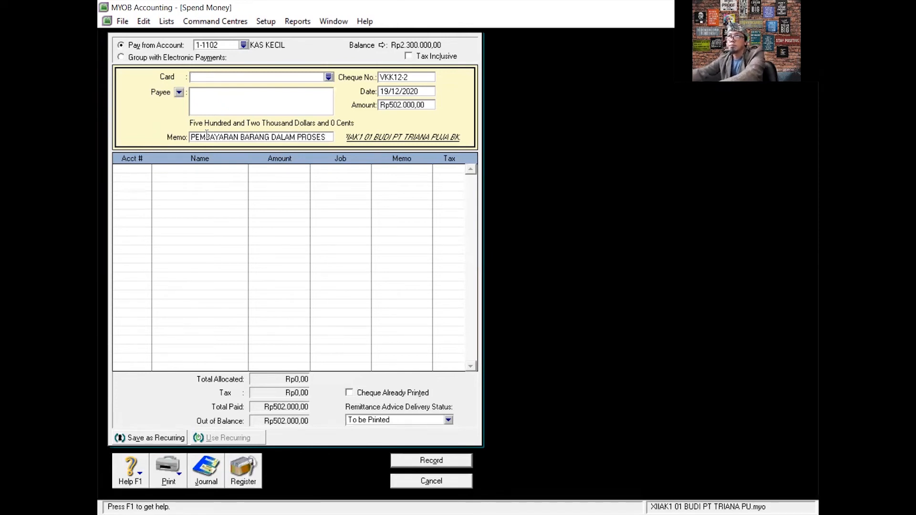
{"action": "key", "text": "BackSpace"}
{"action": "key", "text": "BackSpace"}
{"action": "key", "text": "BackSpace"}
{"action": "key", "text": "BackSpace"}
{"action": "key", "text": "BackSpace"}
{"action": "key", "text": "BackSpace"}
{"action": "key", "text": "BackSpace"}
{"action": "key", "text": "BackSpace"}
{"action": "key", "text": "BackSpace"}
{"action": "key", "text": "BackSpace"}
{"action": "key", "text": "BackSpace"}
{"action": "key", "text": "BackSpace"}
{"action": "key", "text": "BackSpace"}
{"action": "key", "text": "BackSpace"}
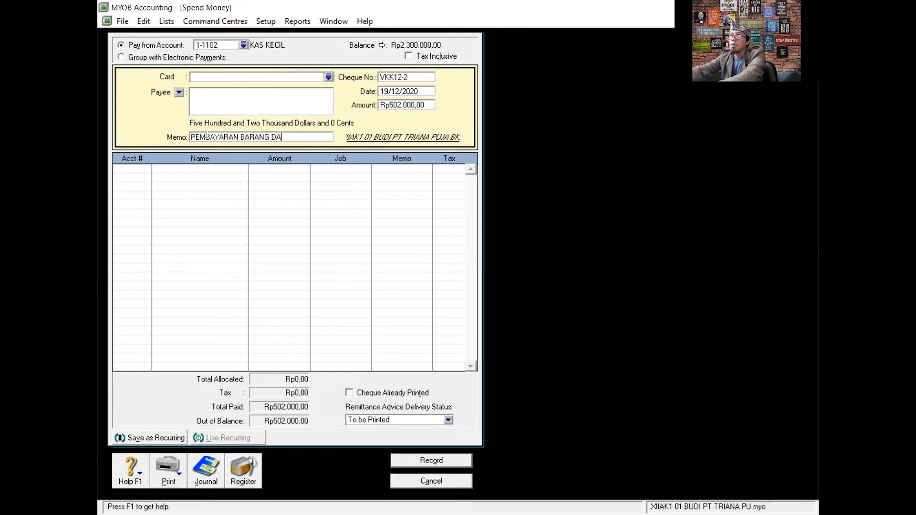
{"action": "key", "text": "BackSpace"}
{"action": "key", "text": "BackSpace"}
{"action": "key", "text": "BackSpace"}
{"action": "key", "text": "BackSpace"}
{"action": "key", "text": "BackSpace"}
{"action": "type", "text": "LISTRIK PABRIK"}
{"action": "key", "text": "Tab"}
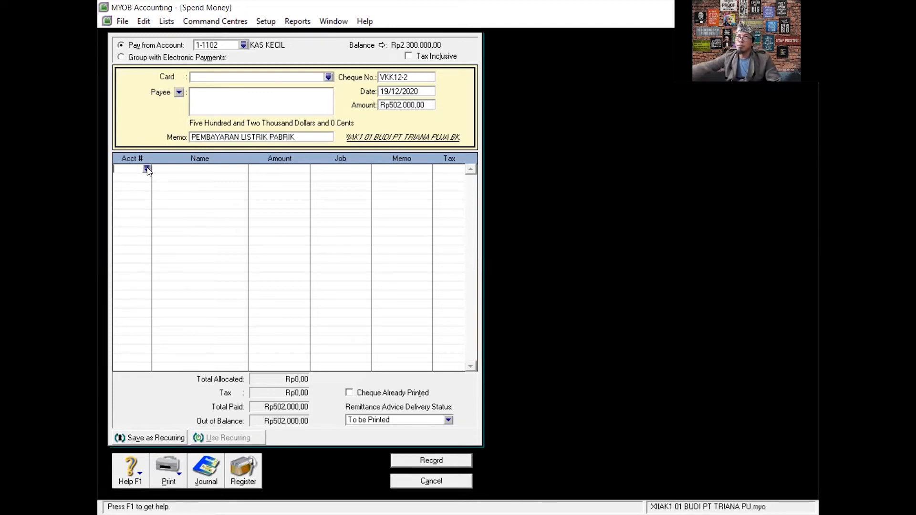
Allocate the full Rp502.000 of the payment to account 5-2302 BEBAN LISTRIK PABRIK.
{"action": "type", "text": "6-"}
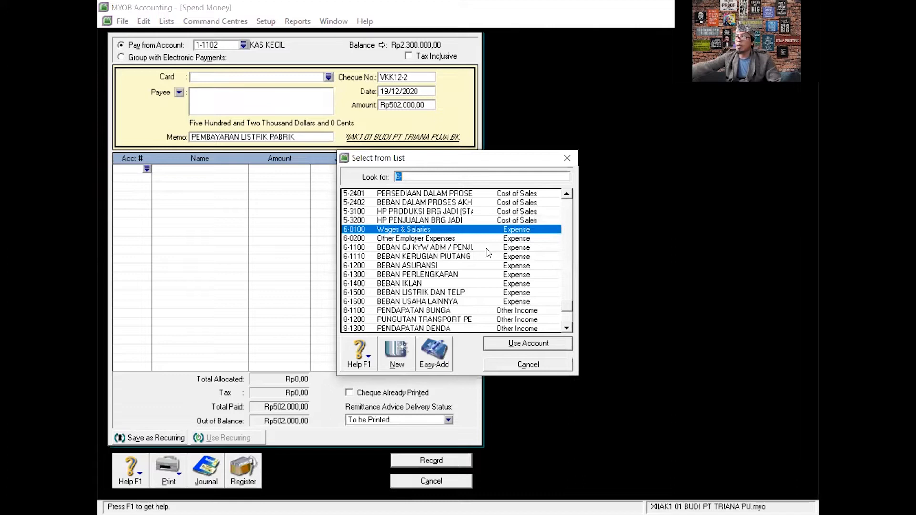
{"action": "scroll", "coordinate": [488, 253], "scroll_direction": "up", "scroll_amount": 5}
{"action": "scroll", "coordinate": [488, 253], "scroll_direction": "up", "scroll_amount": 3}
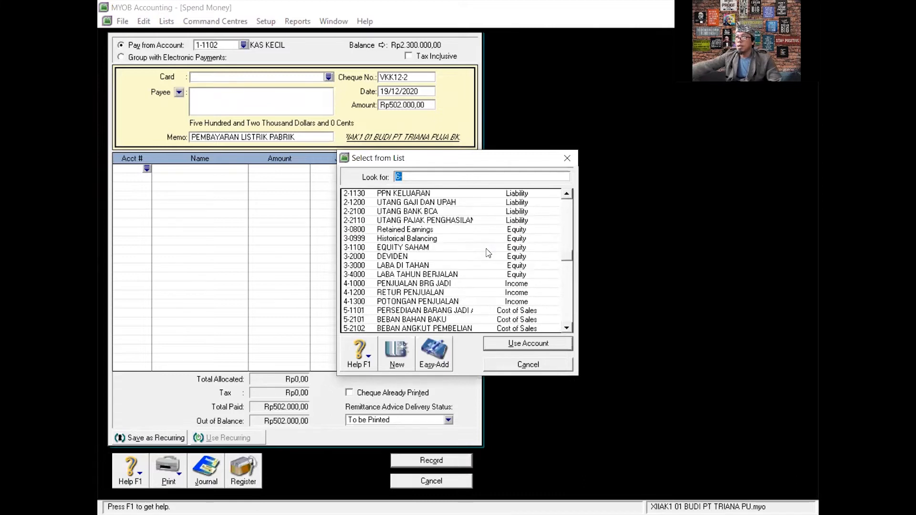
{"action": "scroll", "coordinate": [488, 253], "scroll_direction": "up", "scroll_amount": 2}
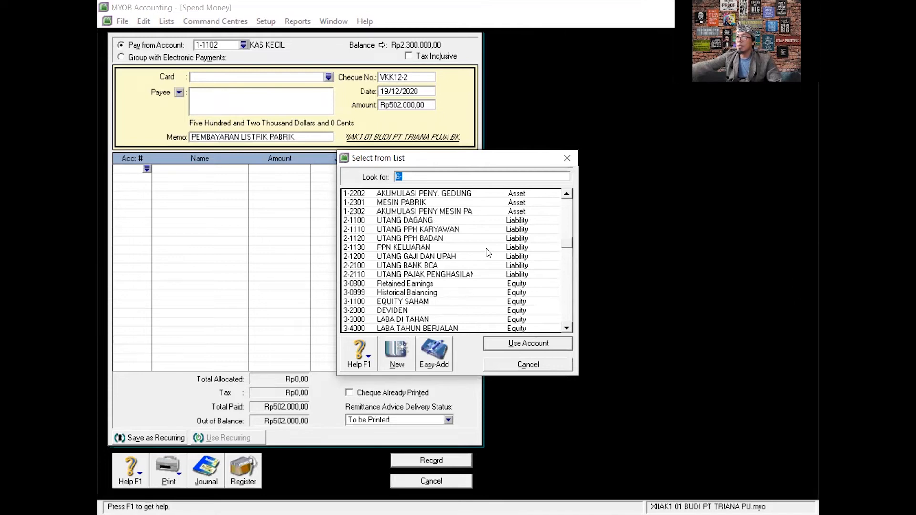
{"action": "scroll", "coordinate": [488, 252], "scroll_direction": "up", "scroll_amount": 2}
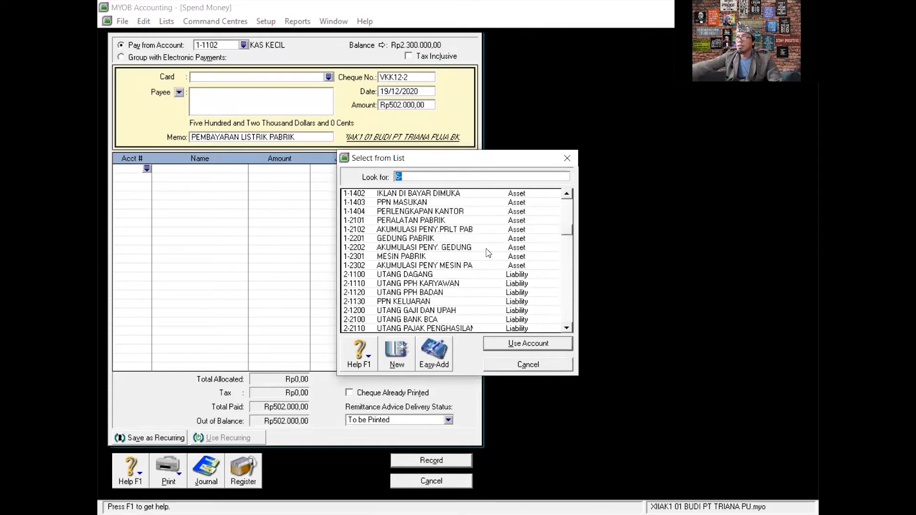
{"action": "scroll", "coordinate": [488, 253], "scroll_direction": "down", "scroll_amount": 2}
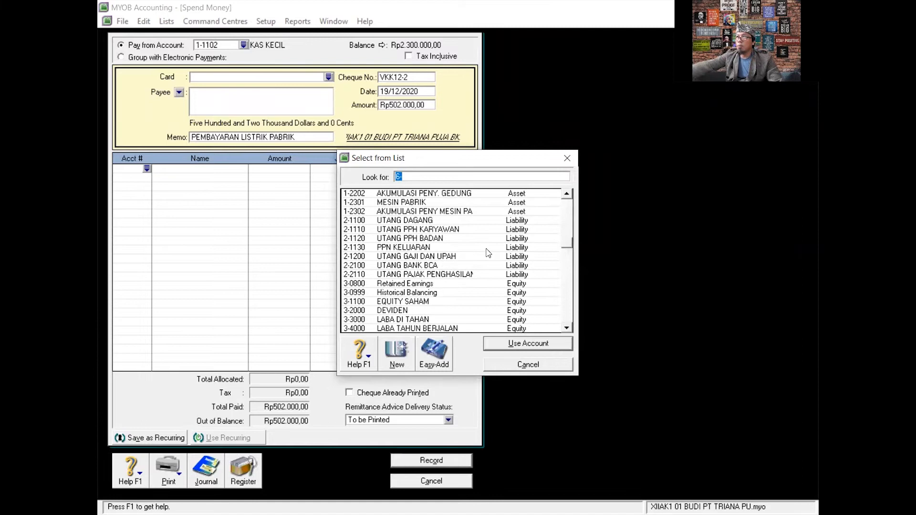
{"action": "scroll", "coordinate": [488, 253], "scroll_direction": "down", "scroll_amount": 7}
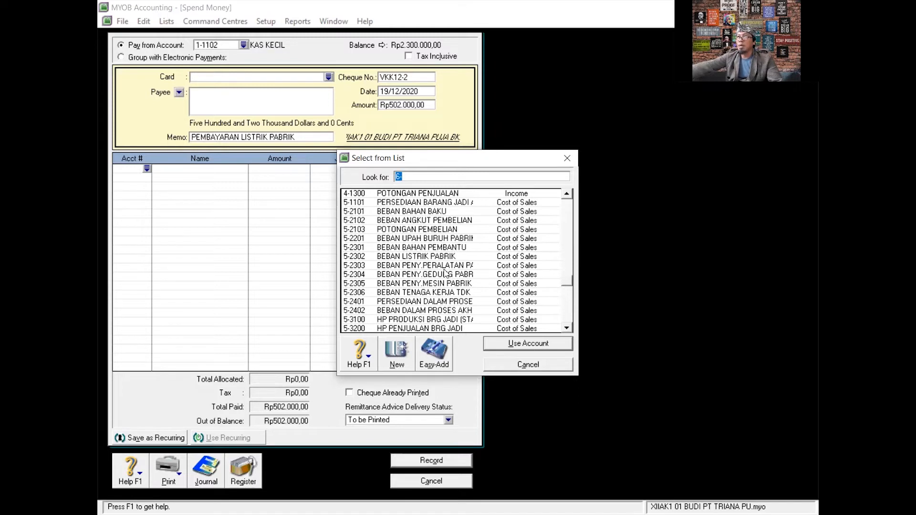
{"action": "scroll", "coordinate": [445, 272], "scroll_direction": "down", "scroll_amount": 2}
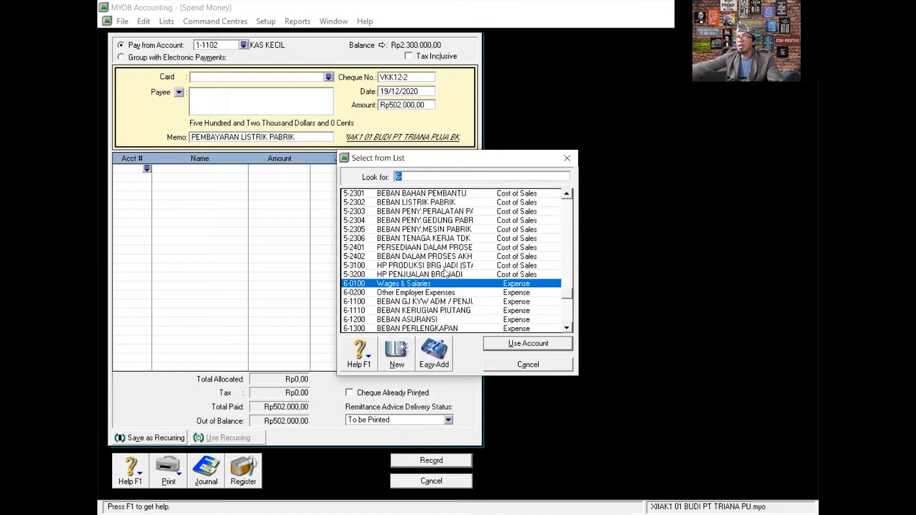
{"action": "scroll", "coordinate": [444, 273], "scroll_direction": "up", "scroll_amount": 2}
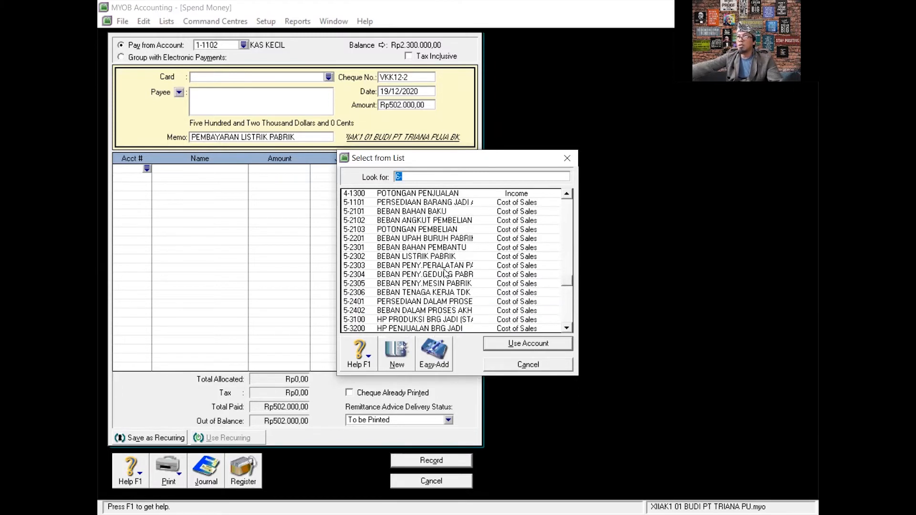
{"action": "left_click", "coordinate": [422, 258]}
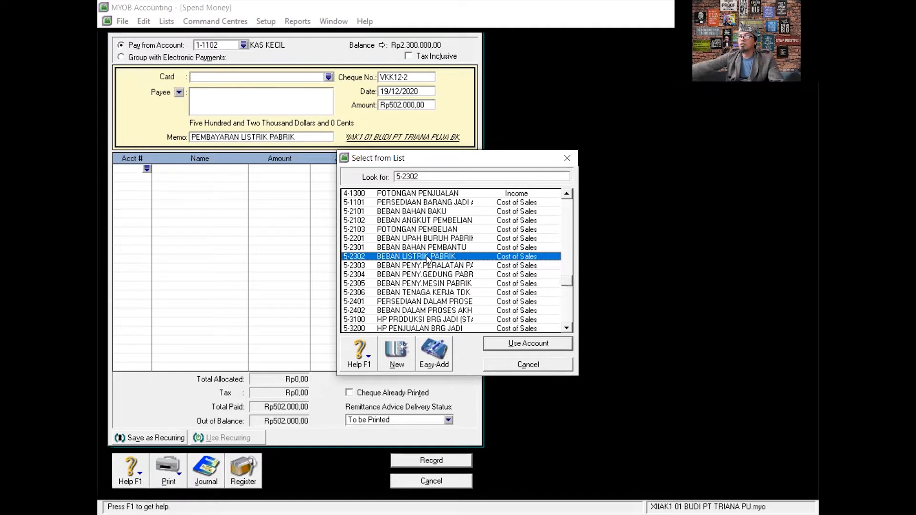
{"action": "left_click", "coordinate": [525, 346]}
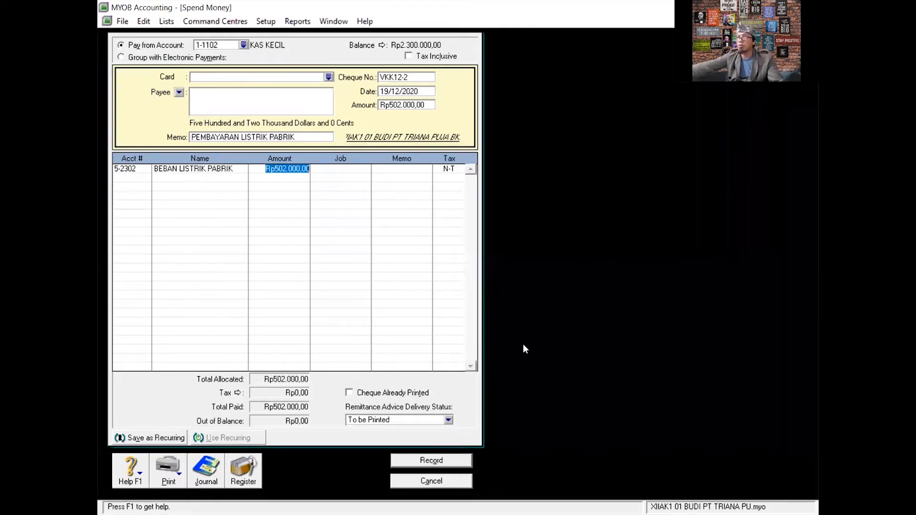
{"action": "key", "text": "Return"}
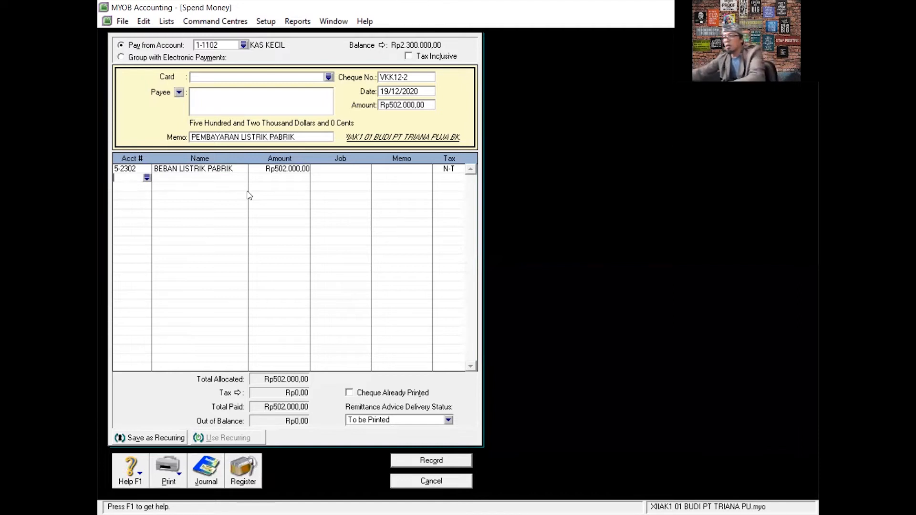
Review the transaction recap of the factory electricity payment VKK12-2.
{"action": "key", "text": "ctrl+r"}
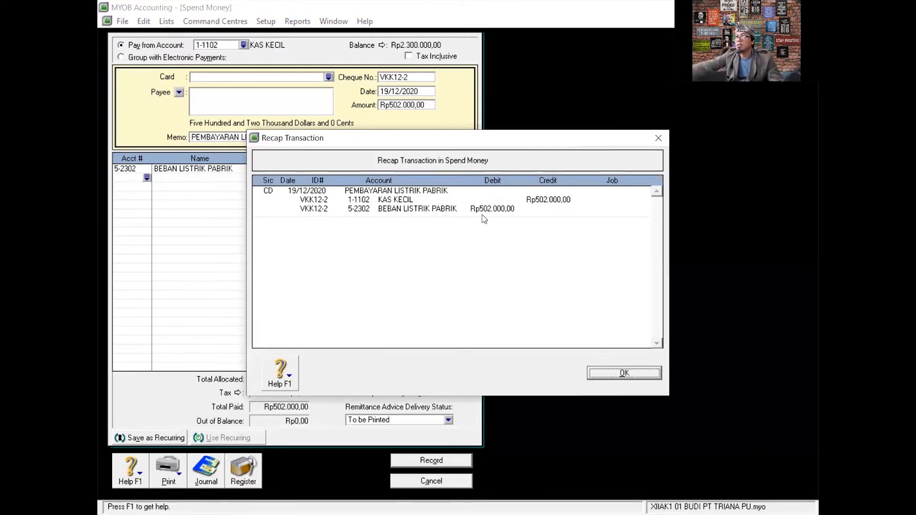
{"action": "left_click", "coordinate": [623, 371]}
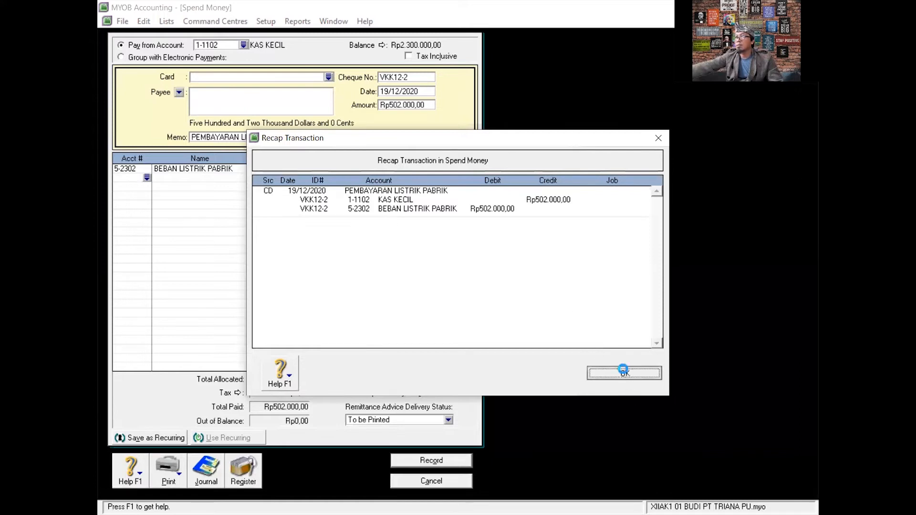
Record the factory electricity payment, then enter cheque number VKK12-3 and date 20/12/2020 for a new cash payment.
{"action": "left_click", "coordinate": [445, 461]}
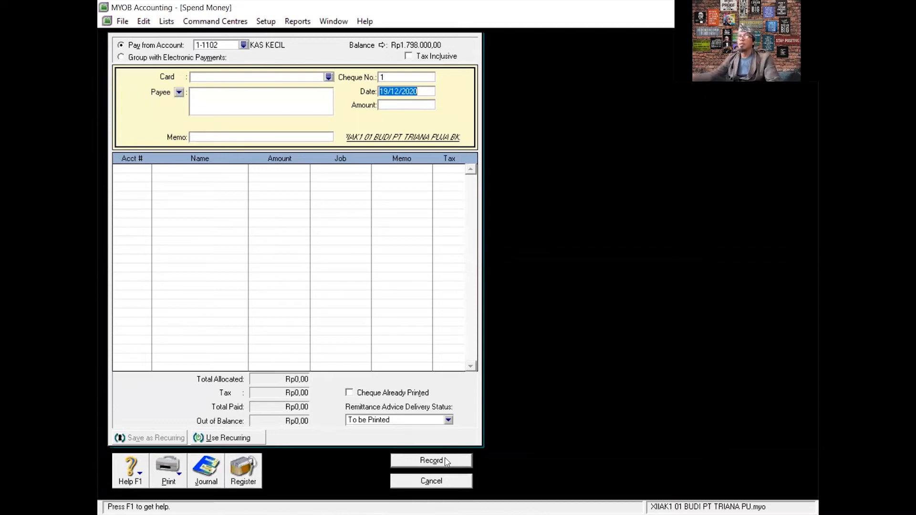
{"action": "left_click", "coordinate": [394, 77]}
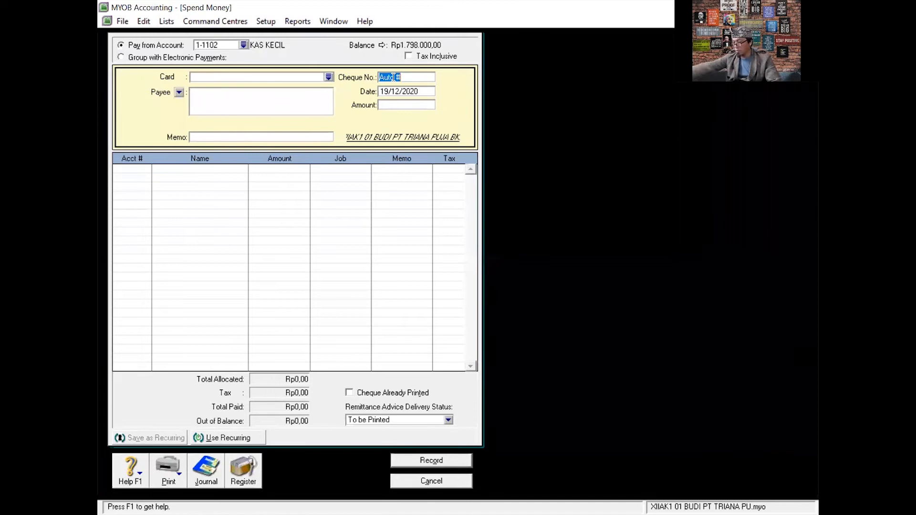
{"action": "type", "text": "VKK12-3"}
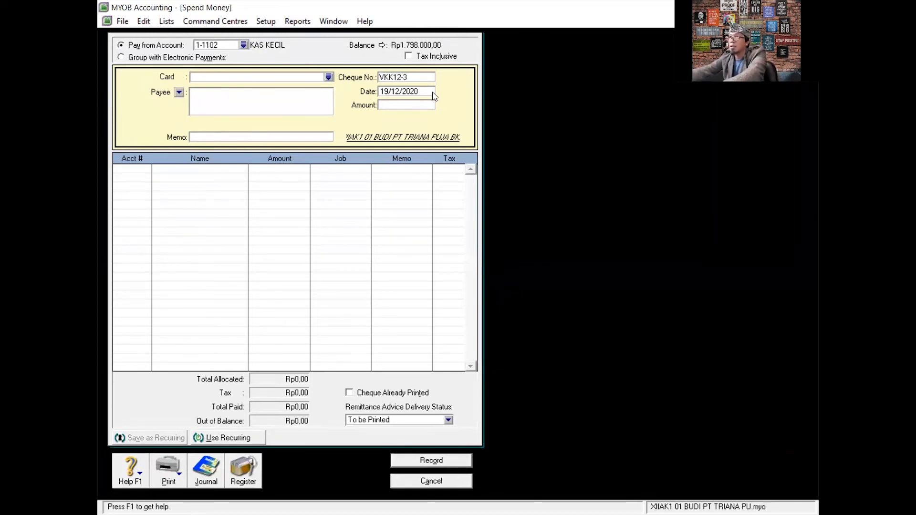
{"action": "left_click", "coordinate": [391, 94]}
{"action": "left_click_drag", "start_coordinate": [418, 92], "coordinate": [368, 91]}
{"action": "left_click", "coordinate": [402, 94]}
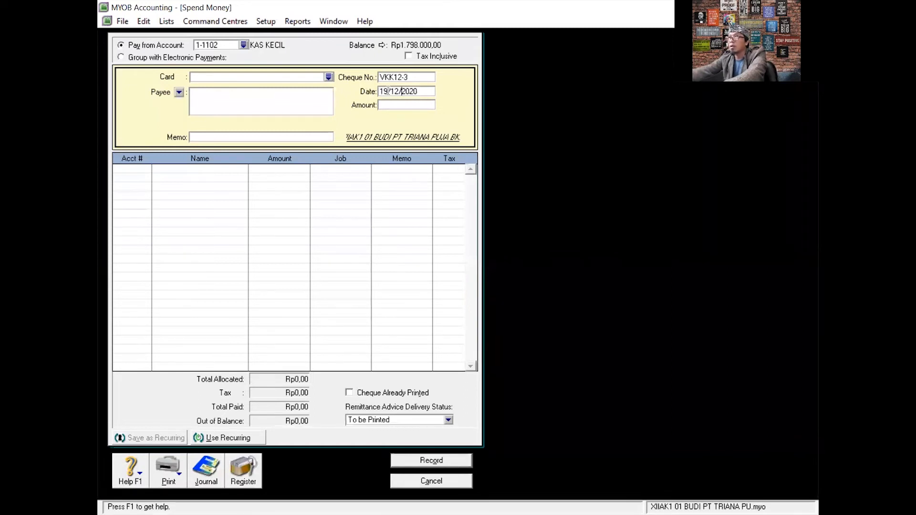
{"action": "double_click", "coordinate": [382, 91]}
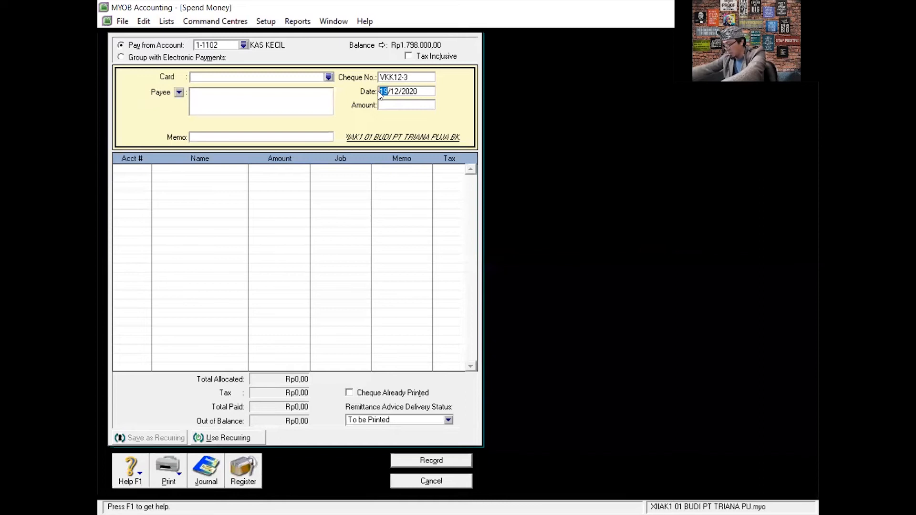
{"action": "type", "text": "20"}
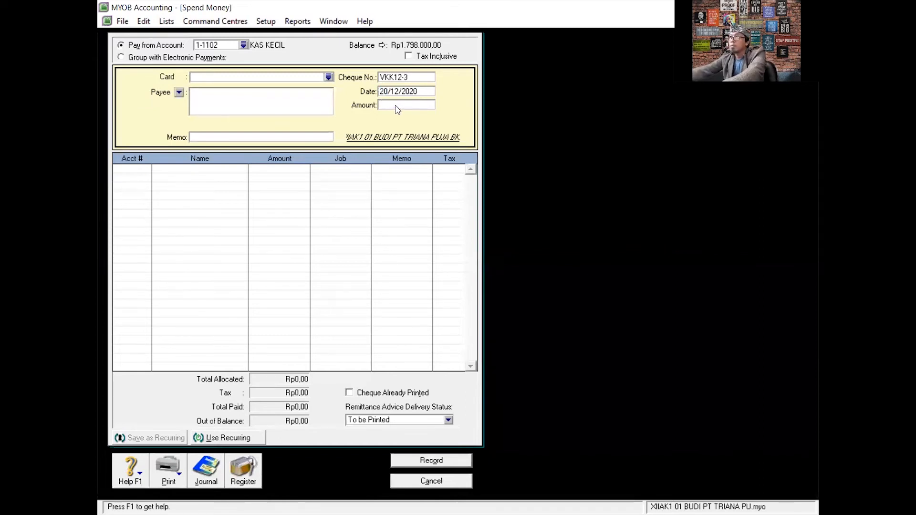
Set the payment amount to Rp400.000 and enter the memo PEMBAYARAN LISTRIK KANTOR.
{"action": "left_click", "coordinate": [396, 104]}
{"action": "type", "text": "400000"}
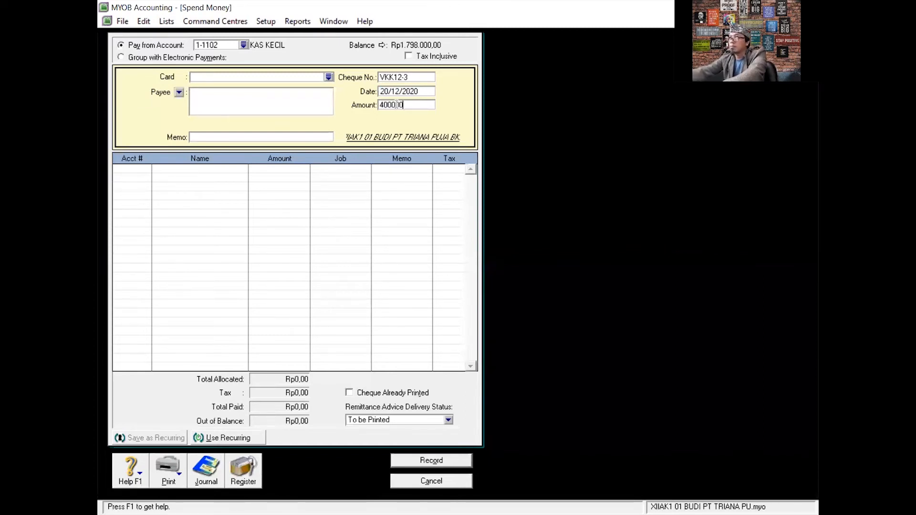
{"action": "key", "text": "Tab"}
{"action": "left_click", "coordinate": [218, 137]}
{"action": "type", "text": "PE"}
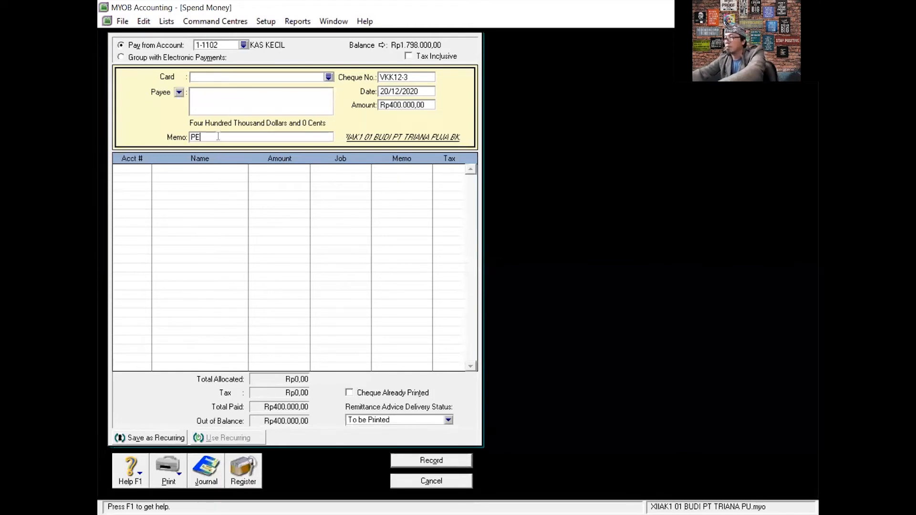
{"action": "type", "text": "MBAYAR"}
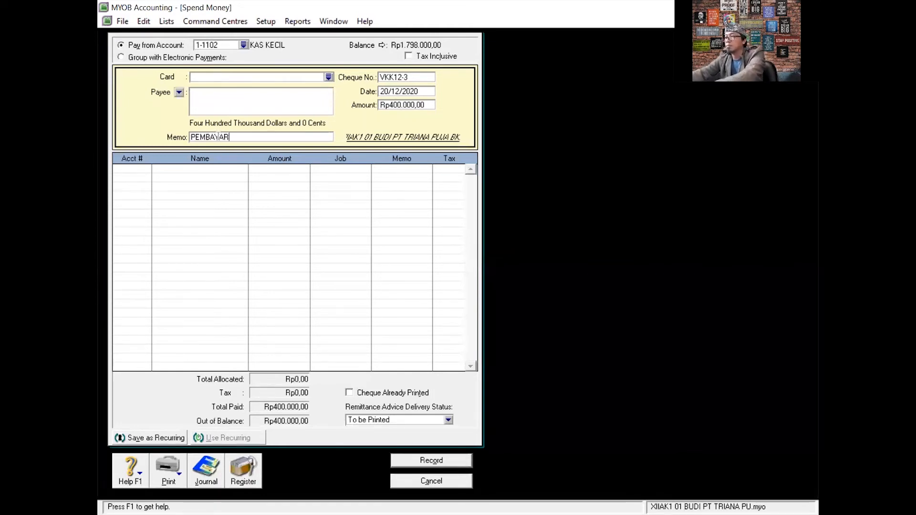
{"action": "type", "text": "AN LISTRIK"}
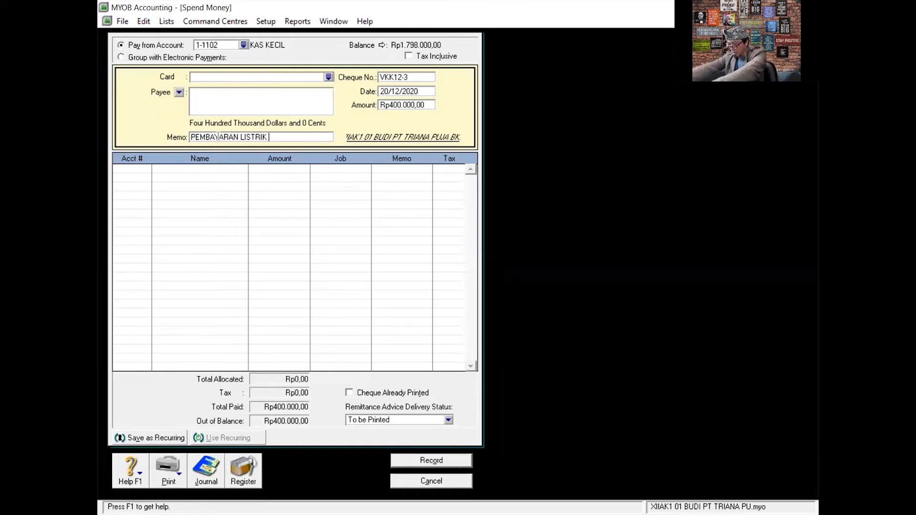
{"action": "type", "text": " KANTOR"}
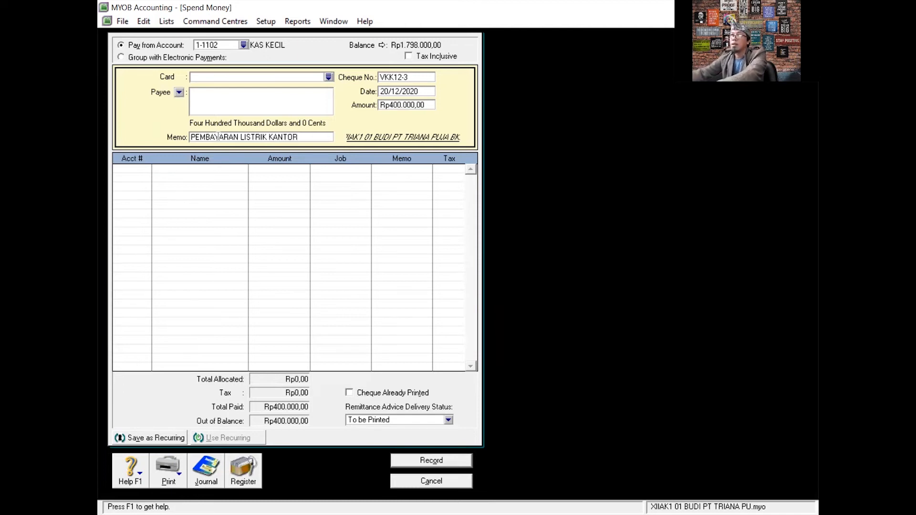
Allocate the full payment to expense account 6-1500 BEBAN LISTRIK DAN TELP.
{"action": "left_click", "coordinate": [136, 171]}
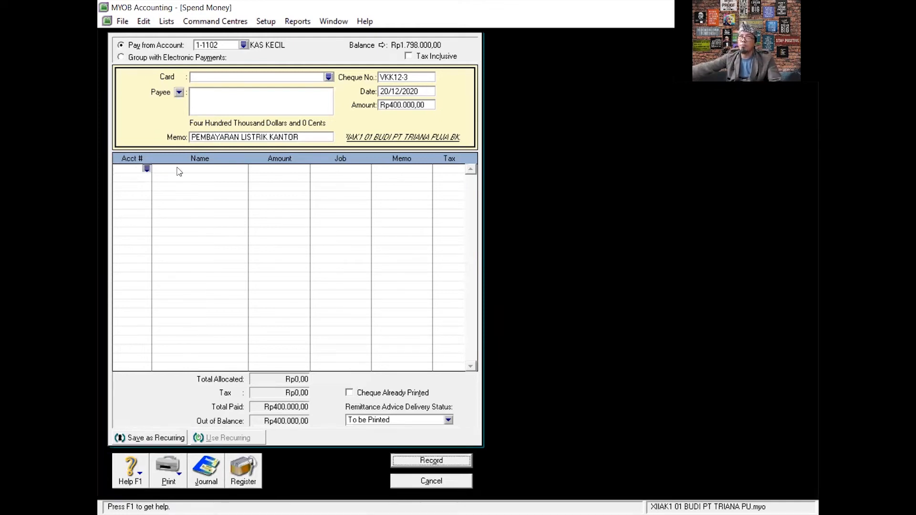
{"action": "type", "text": "6-"}
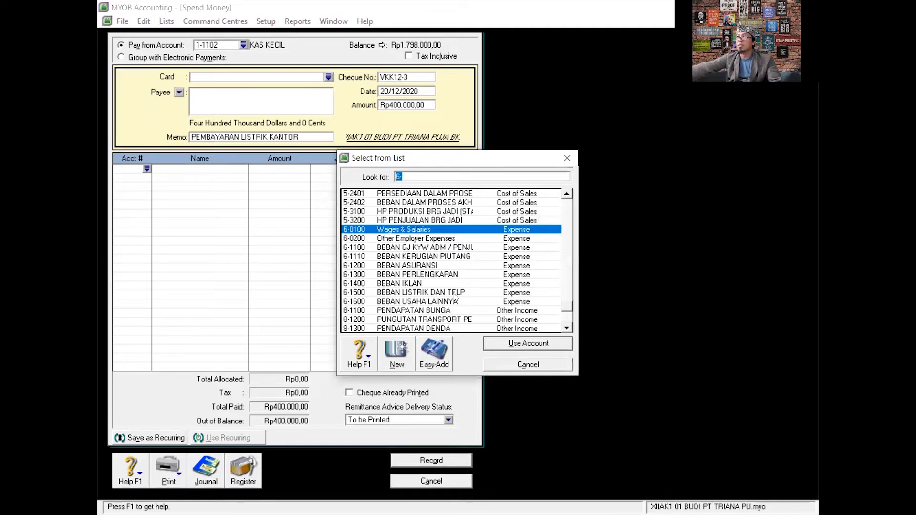
{"action": "type", "text": "6-1500"}
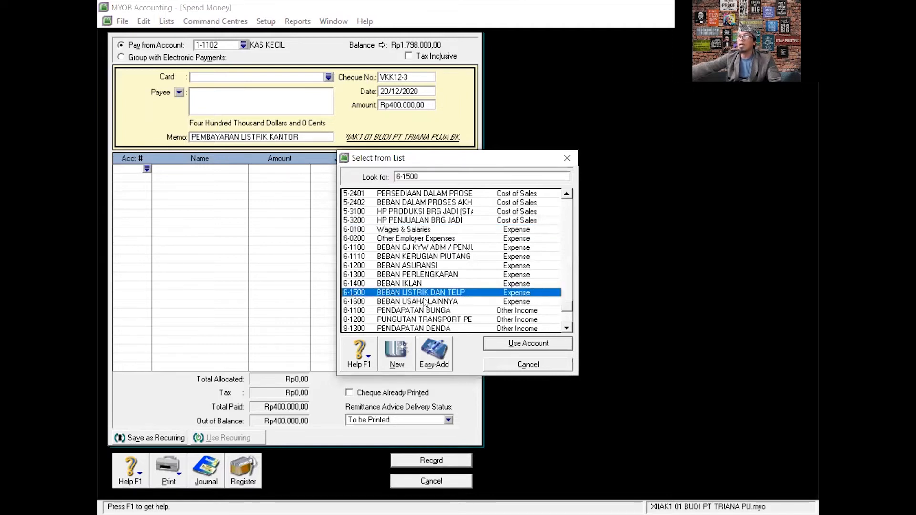
{"action": "left_click", "coordinate": [523, 344]}
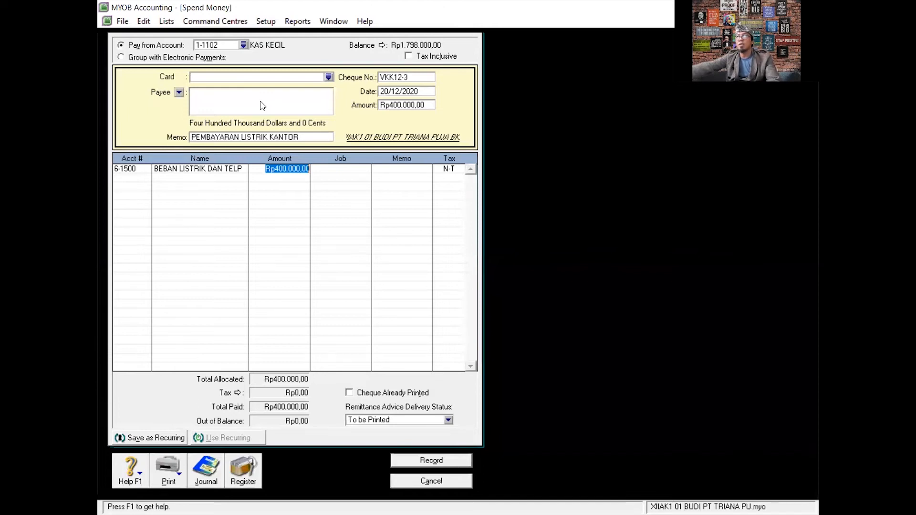
{"action": "key", "text": "alt+Tab"}
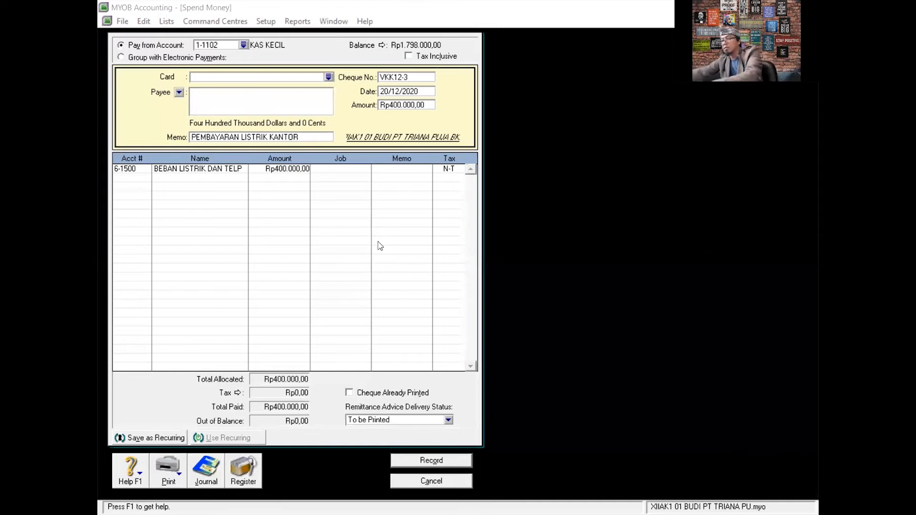
{"action": "left_click", "coordinate": [308, 190]}
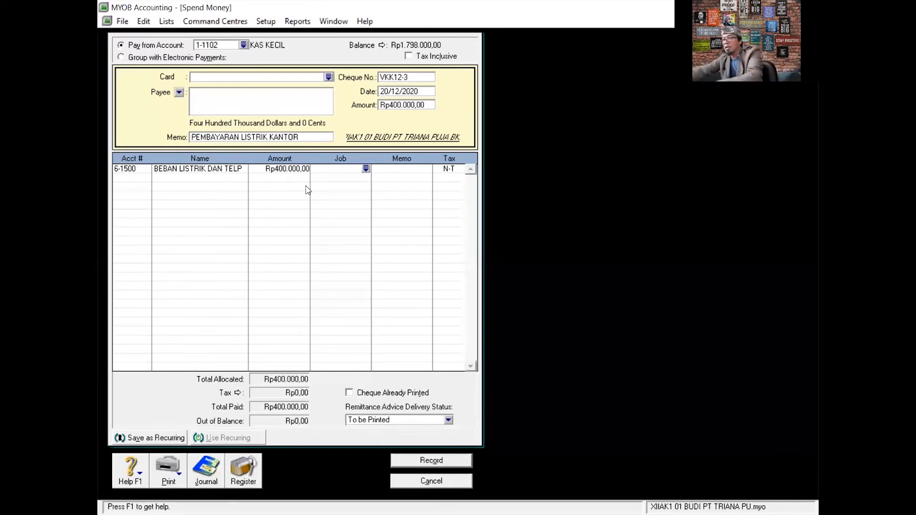
Review the recap of the office electricity payment, record it and close the Spend Money form.
{"action": "key", "text": "ctrl+r"}
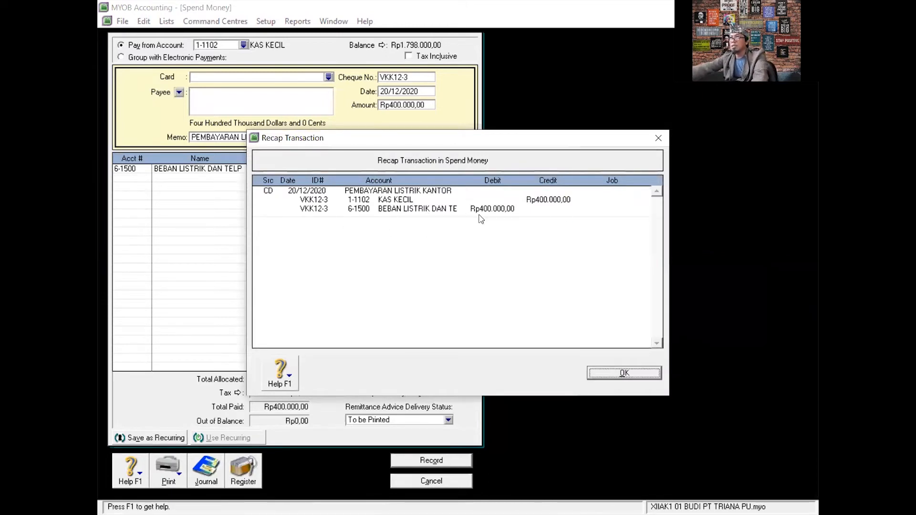
{"action": "left_click", "coordinate": [623, 373]}
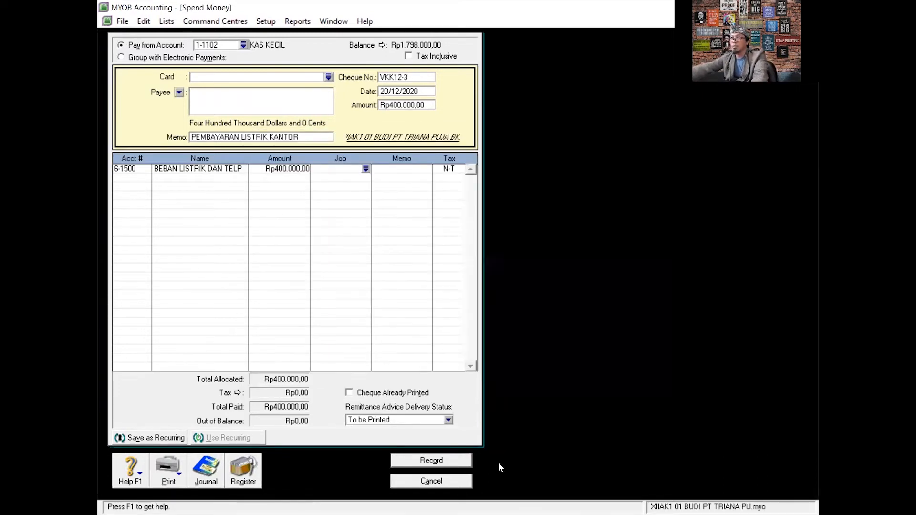
{"action": "left_click", "coordinate": [438, 460]}
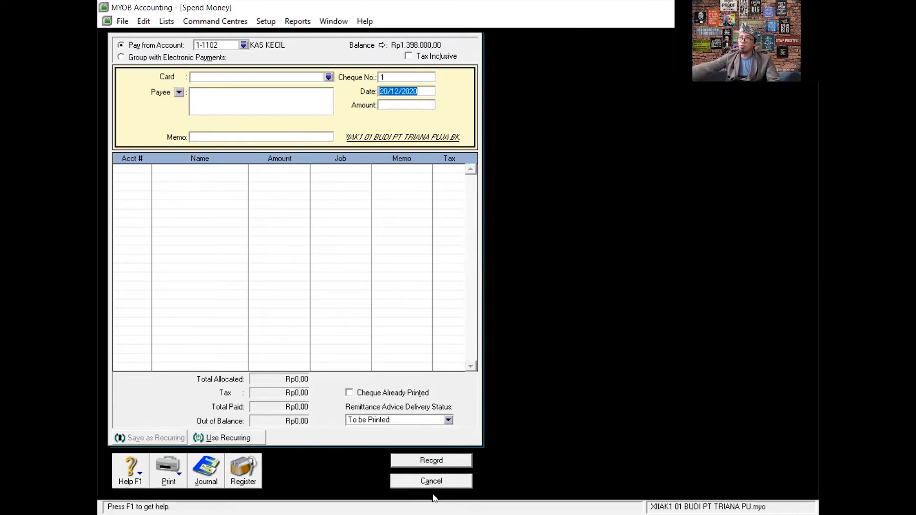
{"action": "left_click", "coordinate": [434, 481]}
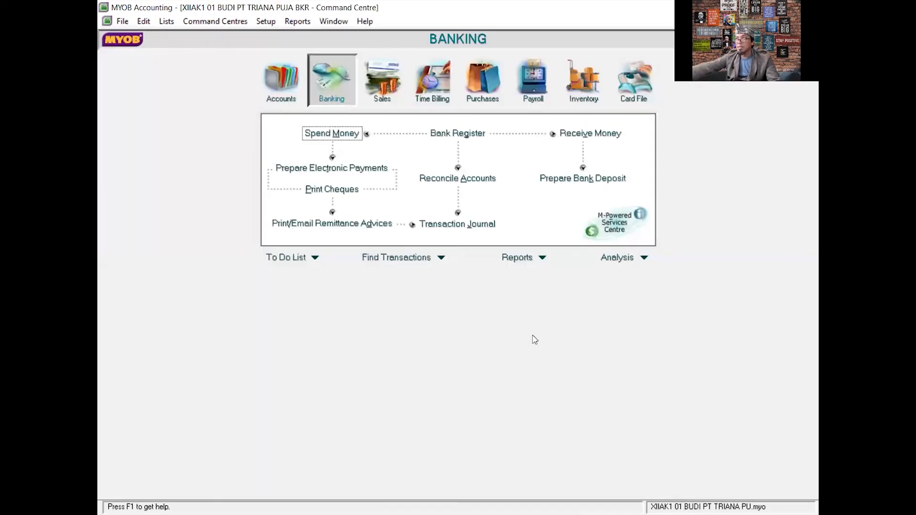
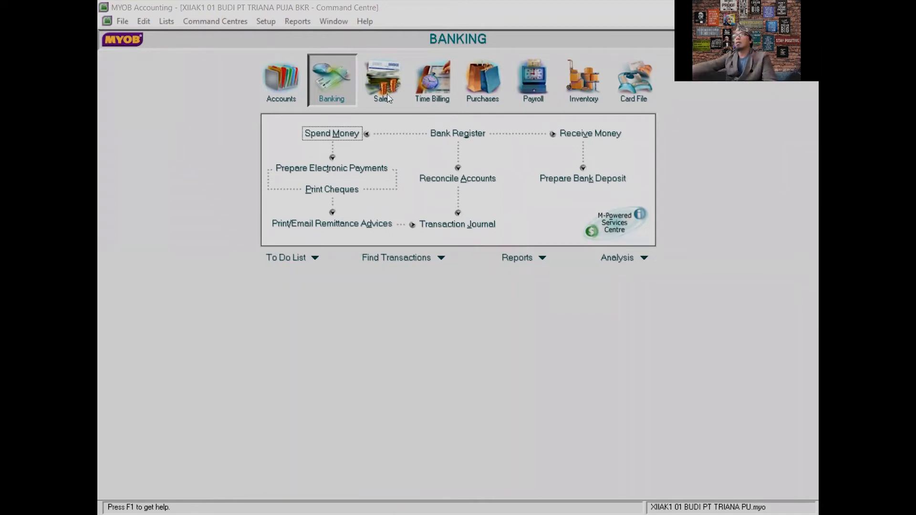
Start a new item sales invoice for the customer SEGARA MADU.
{"action": "left_click", "coordinate": [382, 91]}
{"action": "left_click", "coordinate": [457, 159]}
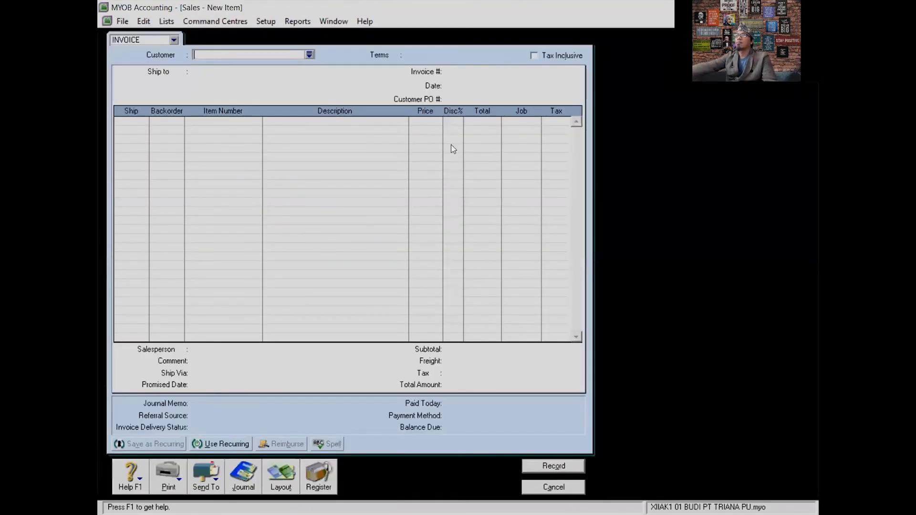
{"action": "left_click", "coordinate": [309, 55]}
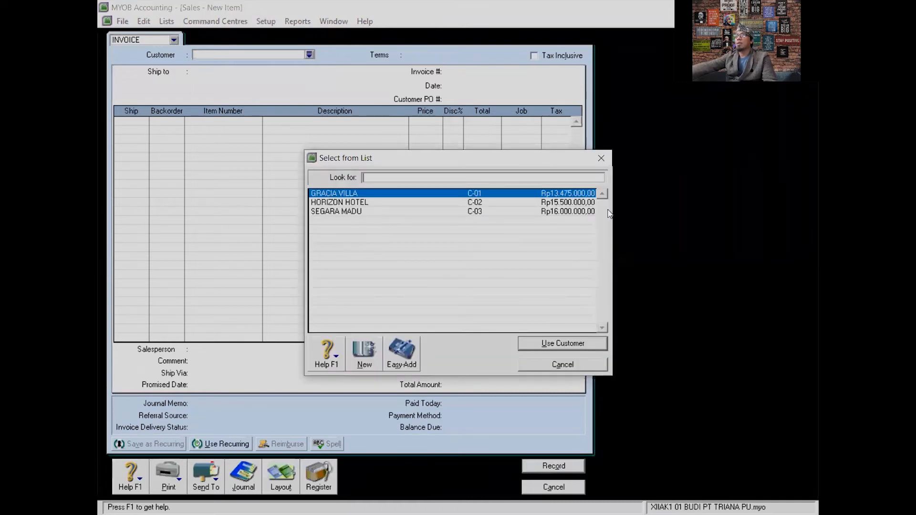
{"action": "left_click", "coordinate": [347, 213]}
{"action": "left_click", "coordinate": [562, 344]}
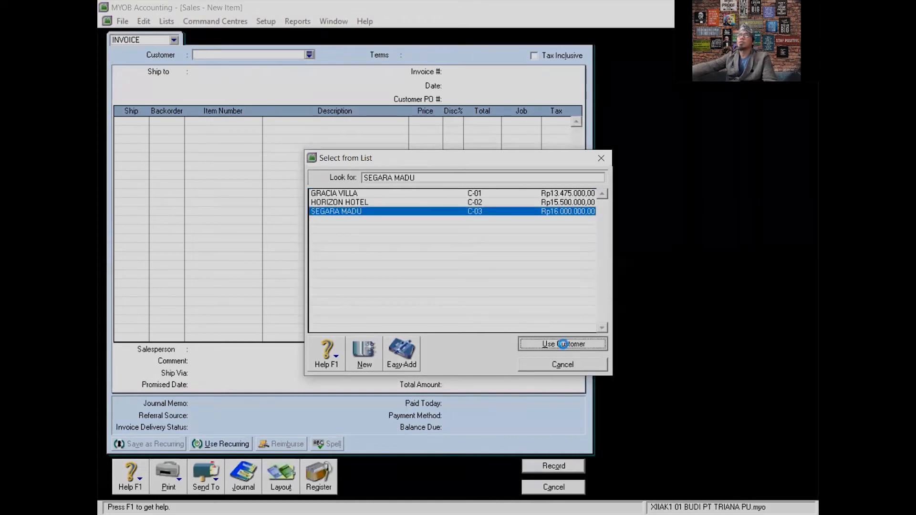
Give the sales invoice the number FPJ13-2 and the date 22/12/2020.
{"action": "left_click", "coordinate": [487, 72]}
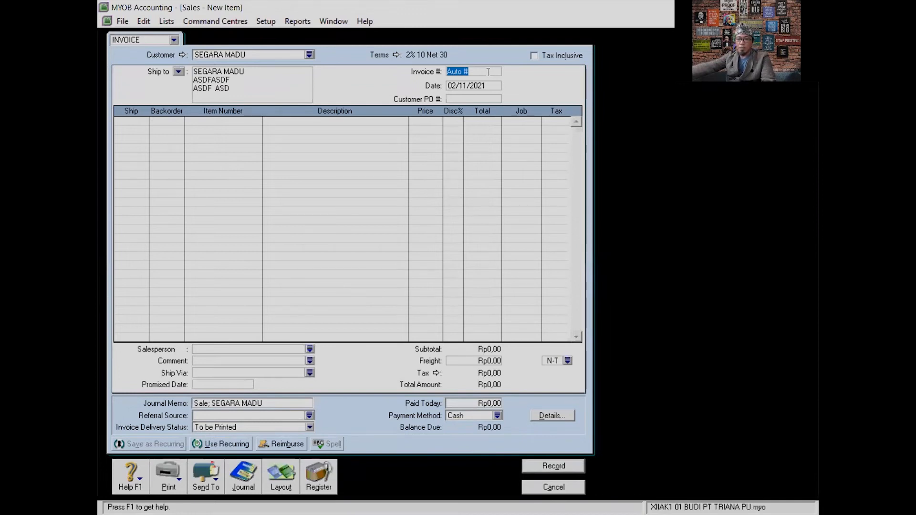
{"action": "type", "text": "FPJ13-2"}
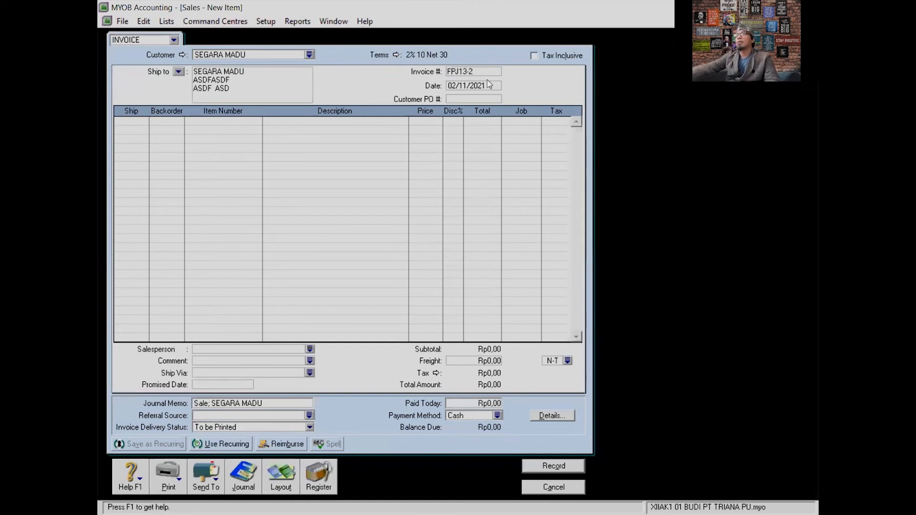
{"action": "left_click", "coordinate": [490, 85]}
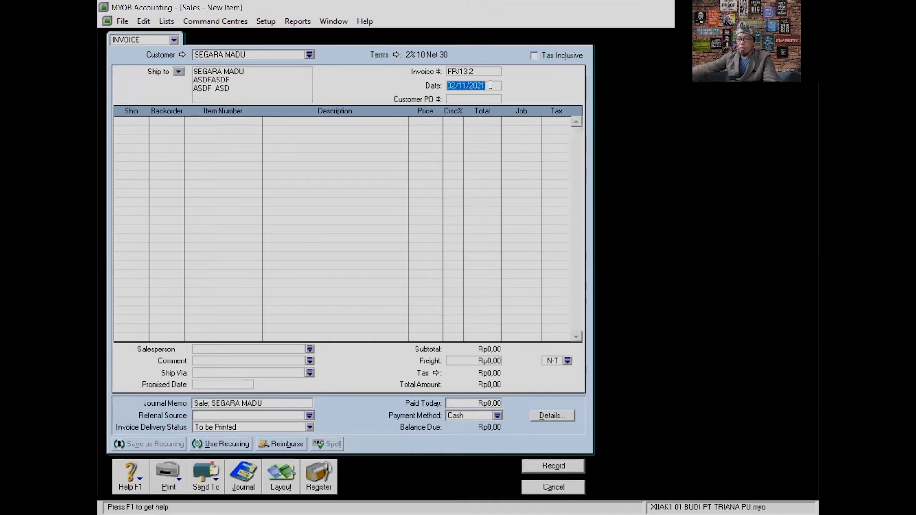
{"action": "type", "text": "22/12/2020"}
{"action": "key", "text": "Tab"}
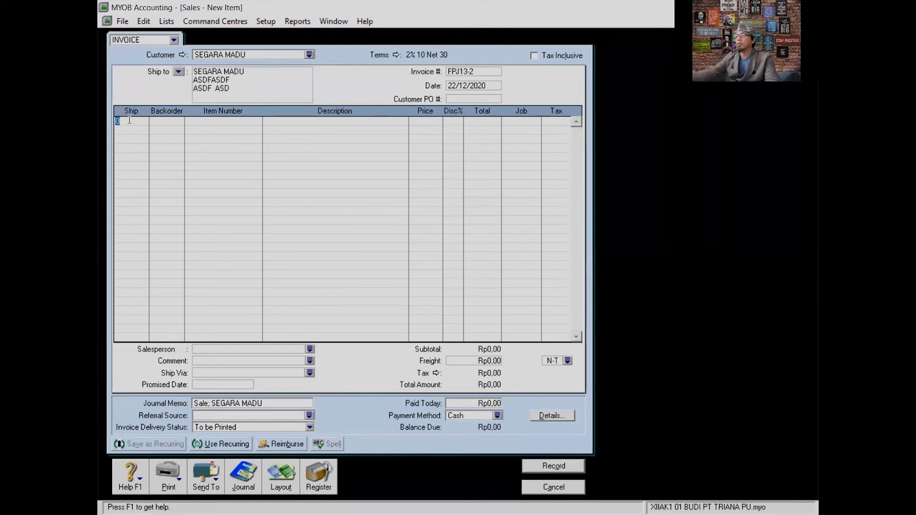
Add an invoice line shipping 27 units of item A001 RAINBOW CAKE, keeping its default description.
{"action": "type", "text": "27"}
{"action": "key", "text": "Return"}
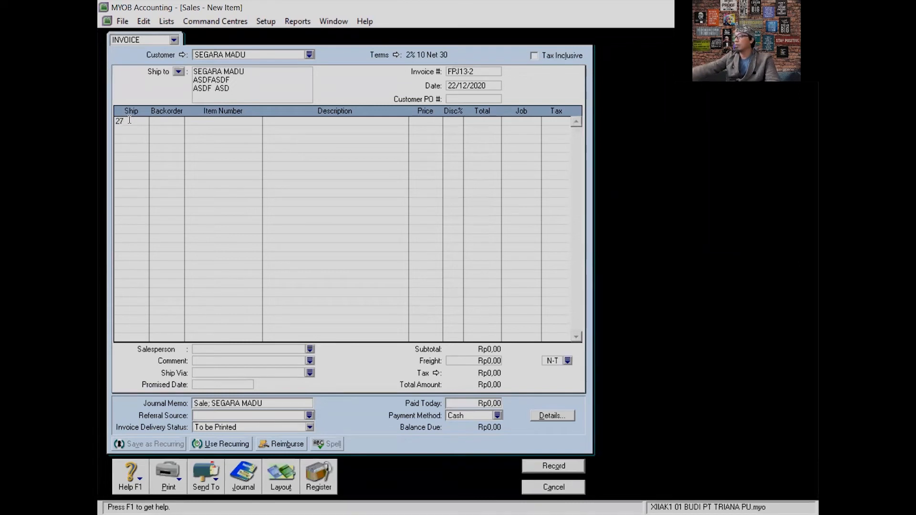
{"action": "left_click", "coordinate": [129, 120]}
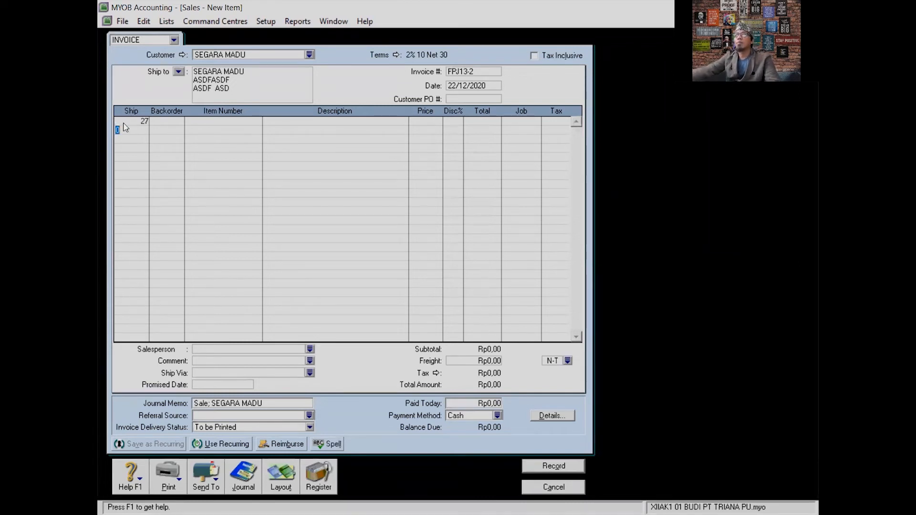
{"action": "key", "text": "Tab"}
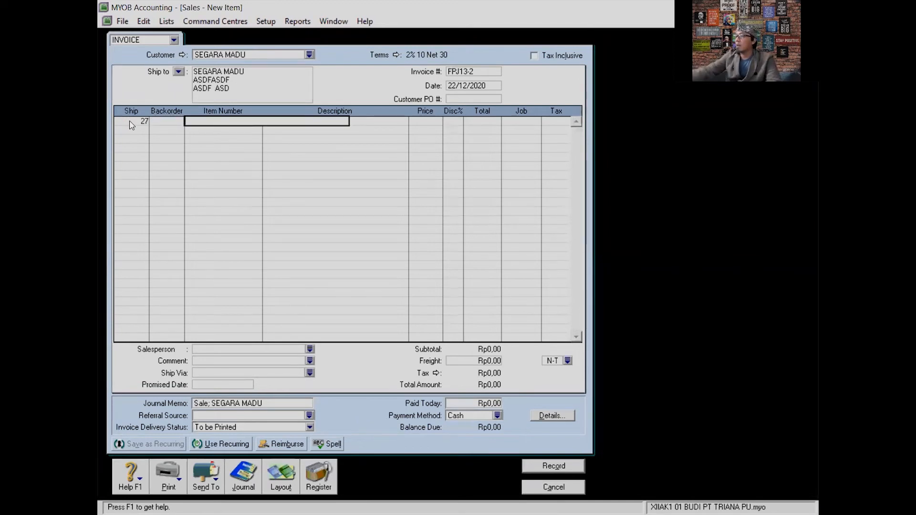
{"action": "key", "text": "Tab"}
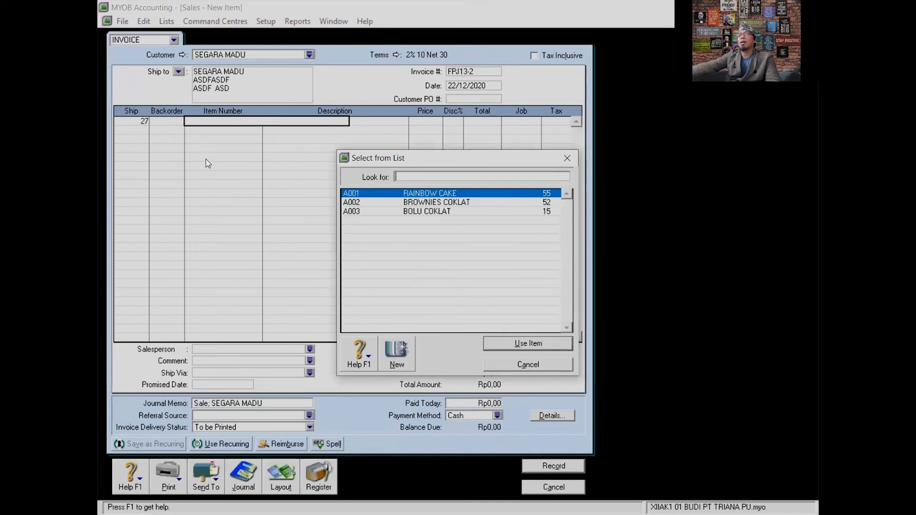
{"action": "left_click", "coordinate": [533, 345]}
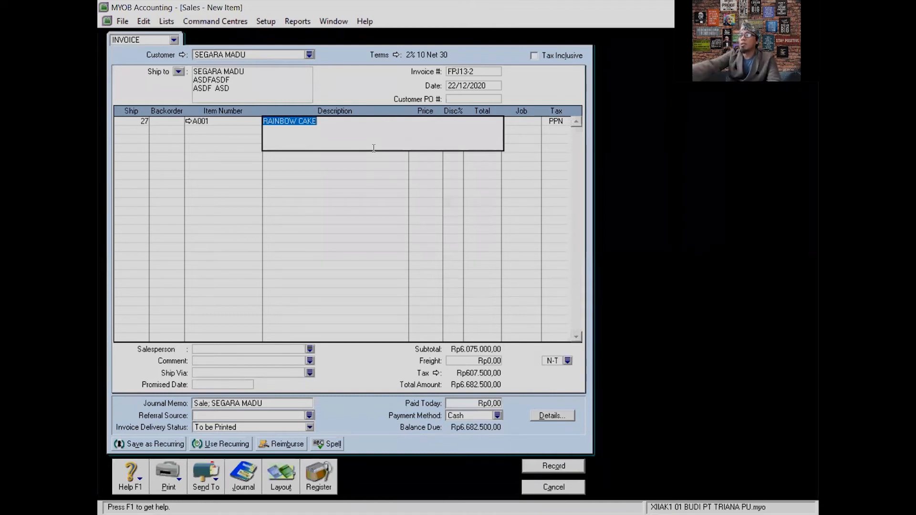
{"action": "key", "text": "Tab"}
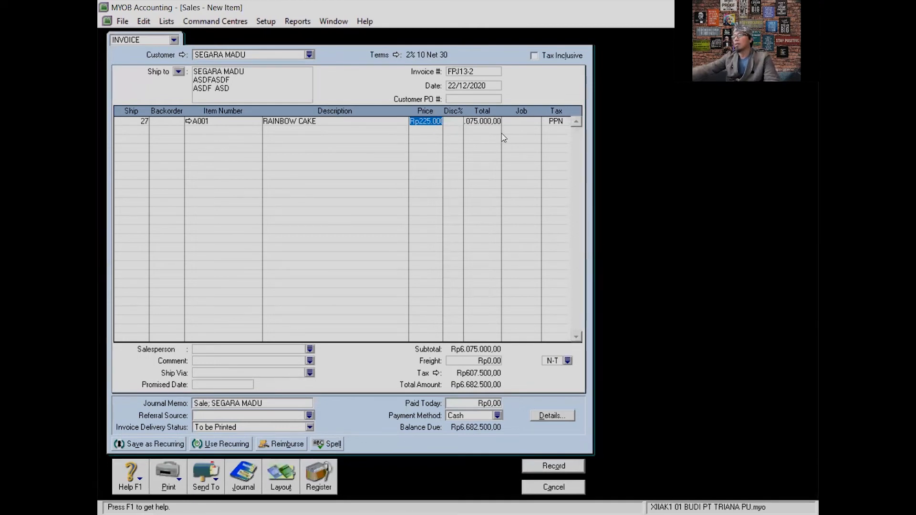
Add an invoice line shipping 13 units of item A002 BROWNIES COKLAT, keeping its default description.
{"action": "key", "text": "Return"}
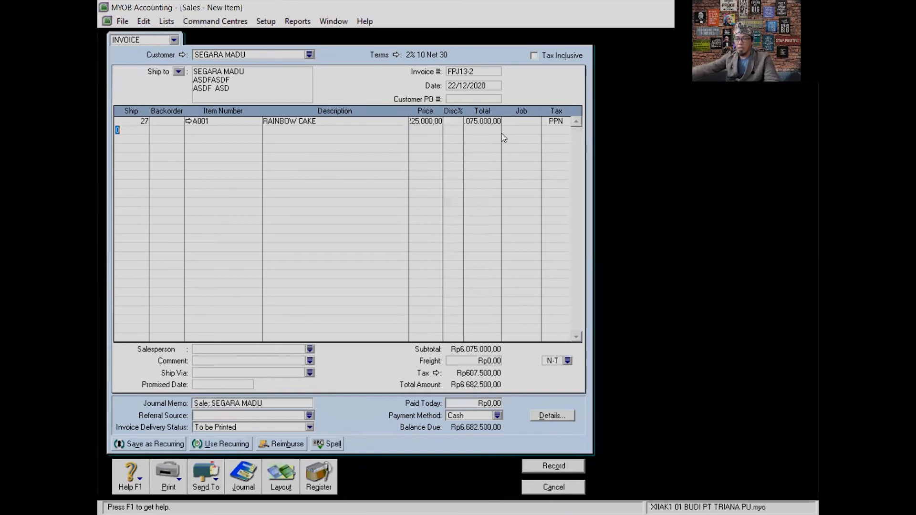
{"action": "type", "text": "13"}
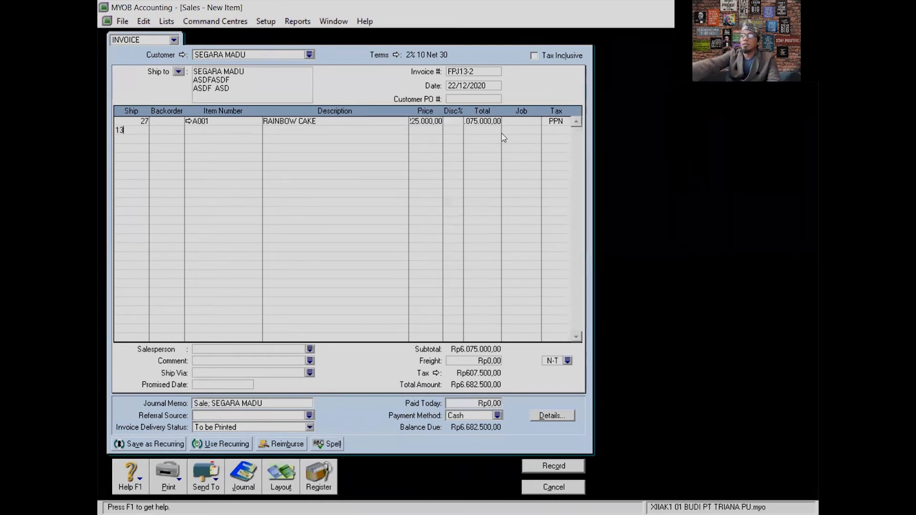
{"action": "key", "text": "Tab"}
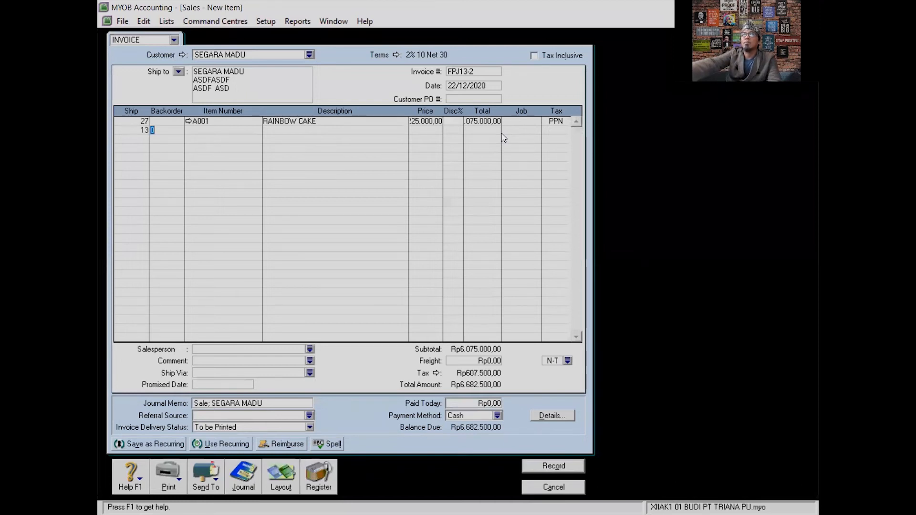
{"action": "key", "text": "Tab"}
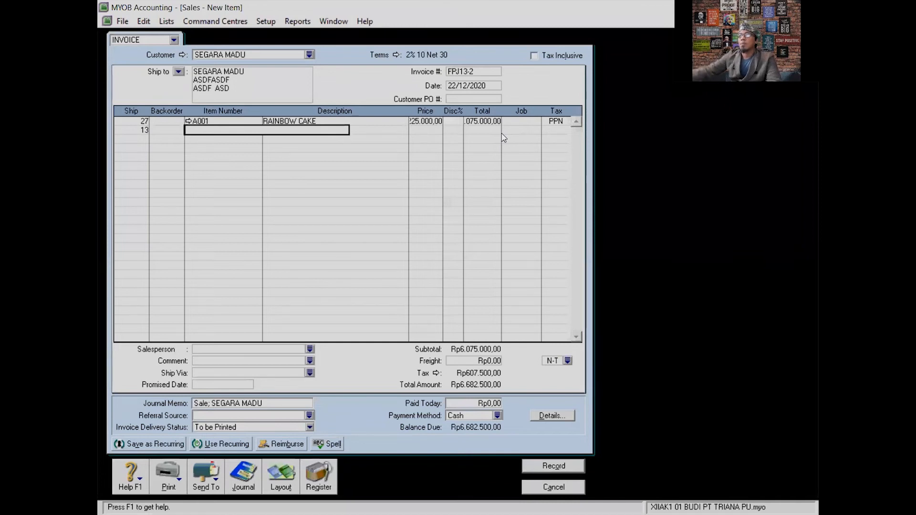
{"action": "key", "text": "Tab"}
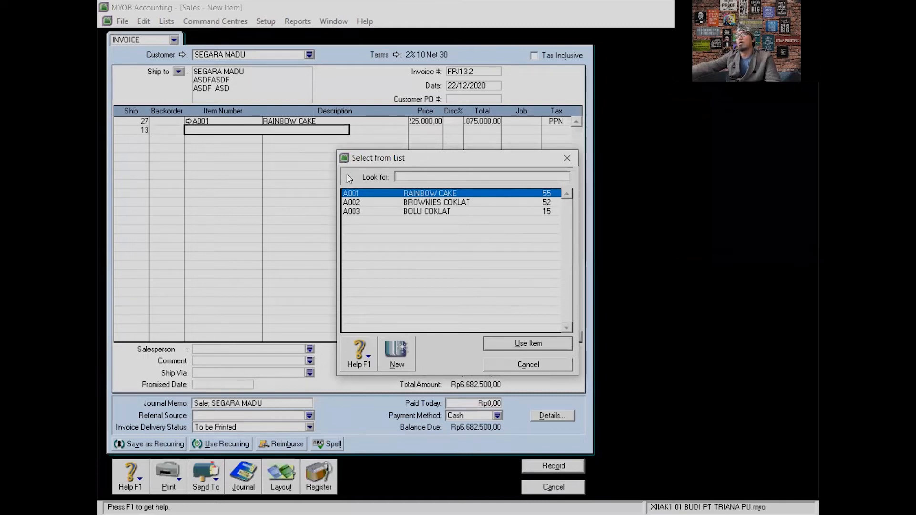
{"action": "left_click", "coordinate": [467, 204]}
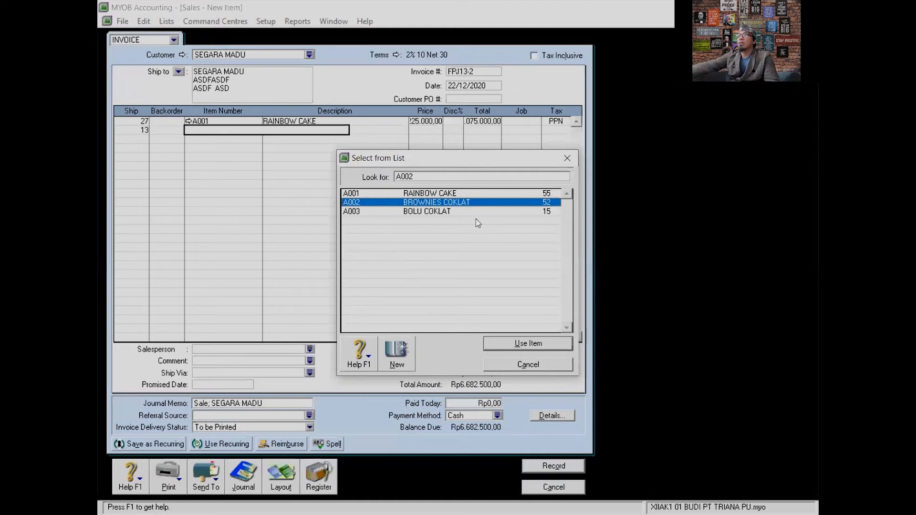
{"action": "left_click", "coordinate": [524, 343]}
{"action": "key", "text": "Tab"}
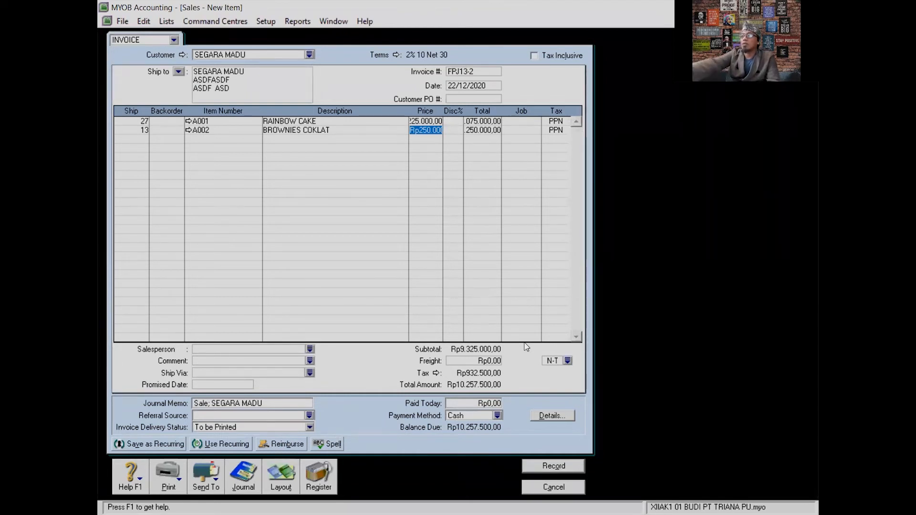
Add an invoice line shipping 22 units of item A003 BOLU COKLAT, keeping its default price and description.
{"action": "key", "text": "Tab"}
{"action": "key", "text": "Tab"}
{"action": "key", "text": "Tab"}
{"action": "key", "text": "Tab"}
{"action": "key", "text": "Tab"}
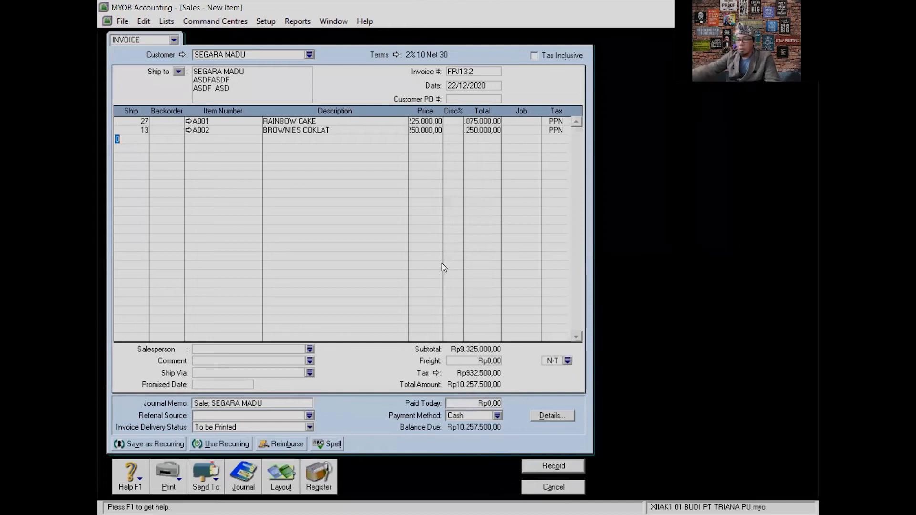
{"action": "type", "text": "22"}
{"action": "key", "text": "Tab"}
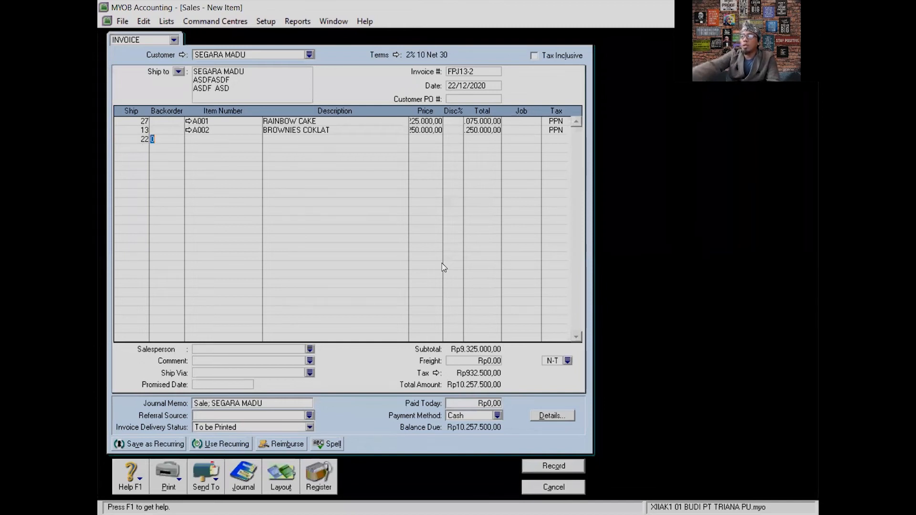
{"action": "key", "text": "Tab"}
{"action": "key", "text": "Tab"}
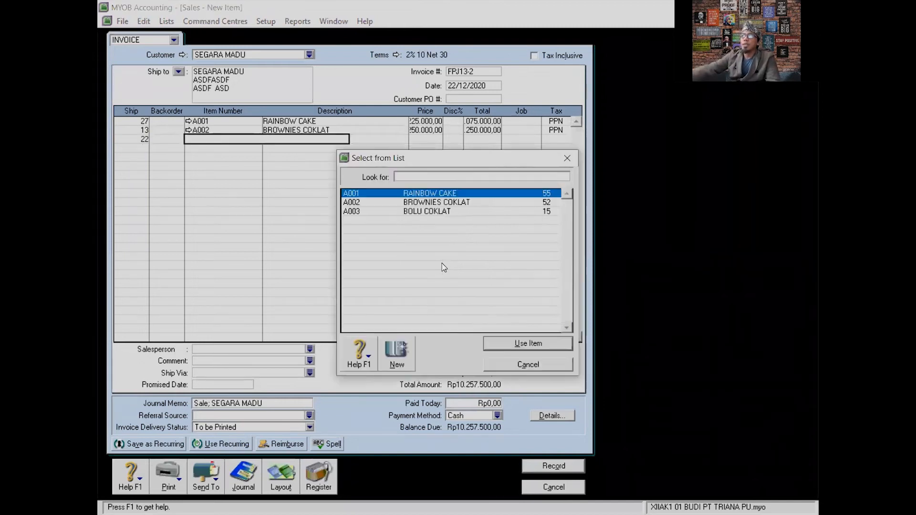
{"action": "left_click", "coordinate": [446, 212]}
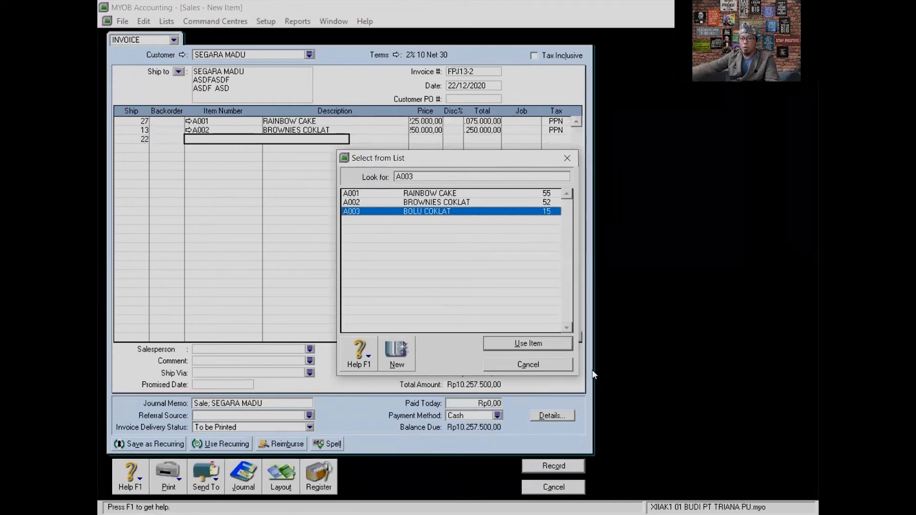
{"action": "left_click", "coordinate": [518, 340]}
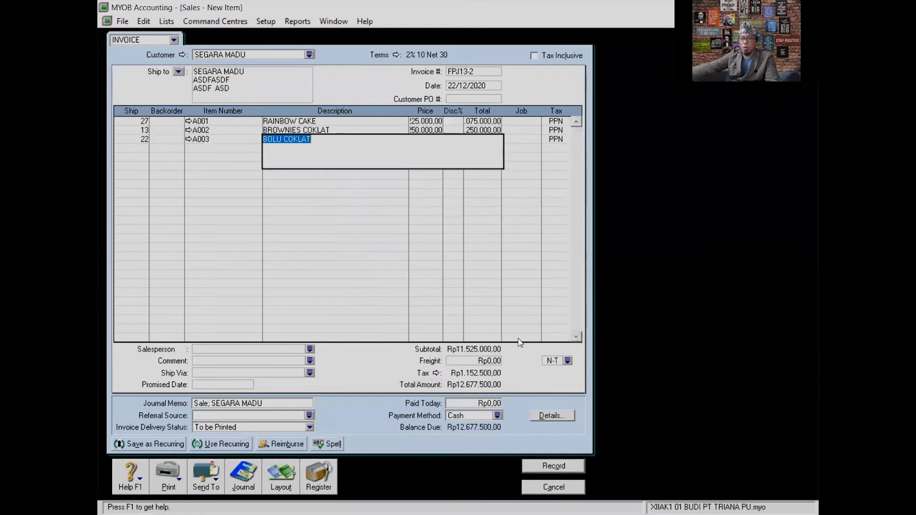
{"action": "key", "text": "Tab"}
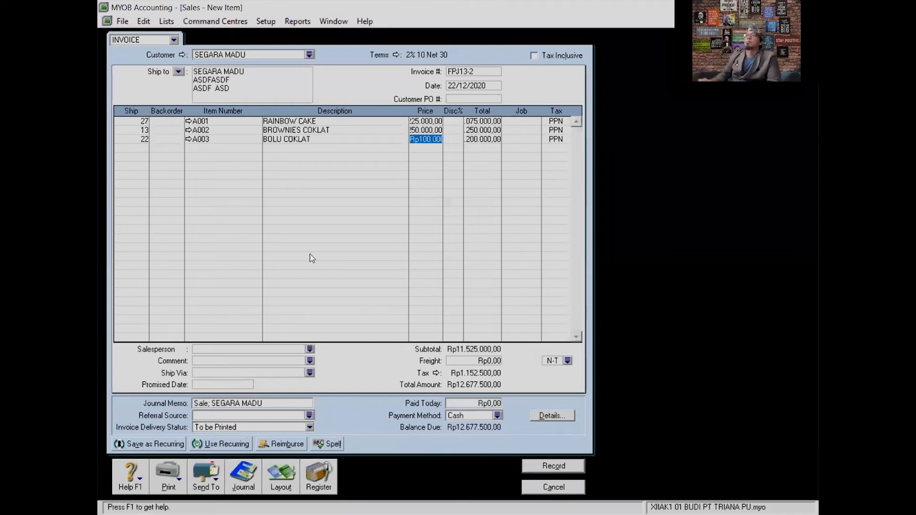
Review the invoice's transaction recap and set its freight charge to Rp200.000.
{"action": "key", "text": "ctrl+r"}
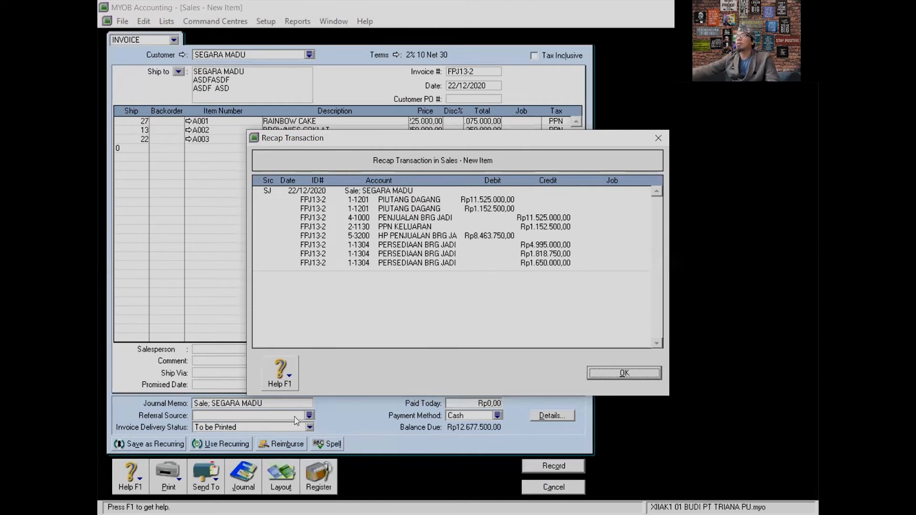
{"action": "left_click", "coordinate": [658, 138]}
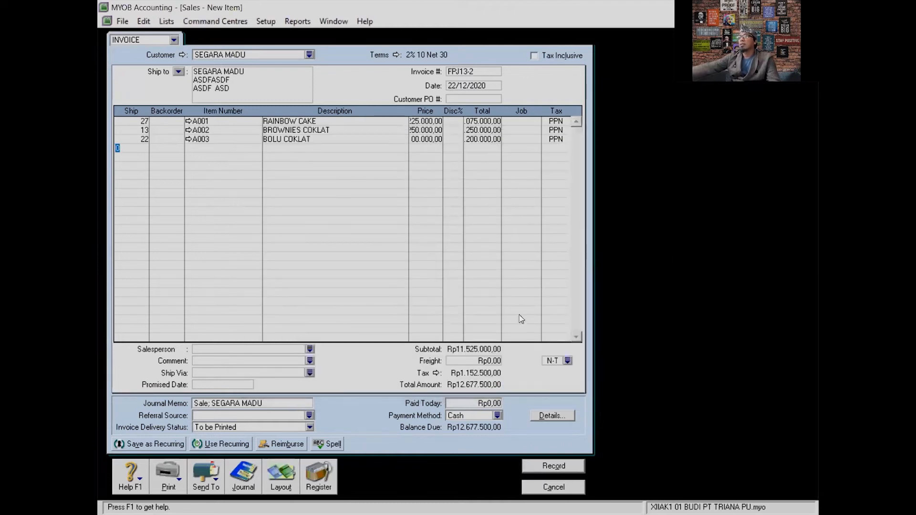
{"action": "left_click", "coordinate": [489, 361]}
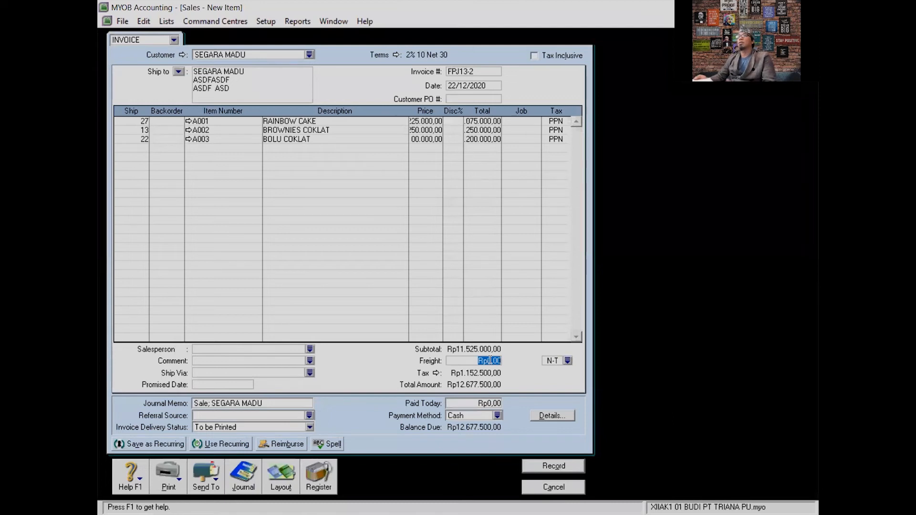
{"action": "type", "text": "20"}
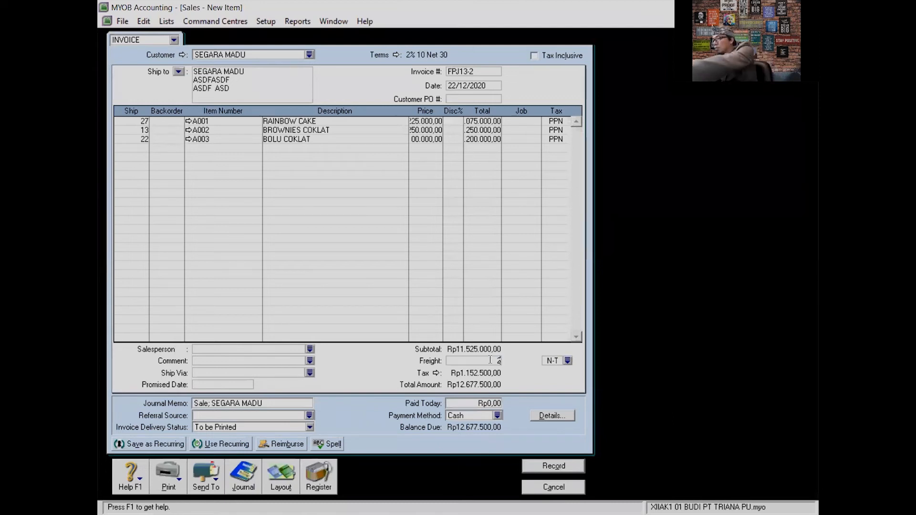
{"action": "type", "text": "0.000"}
{"action": "key", "text": "Tab"}
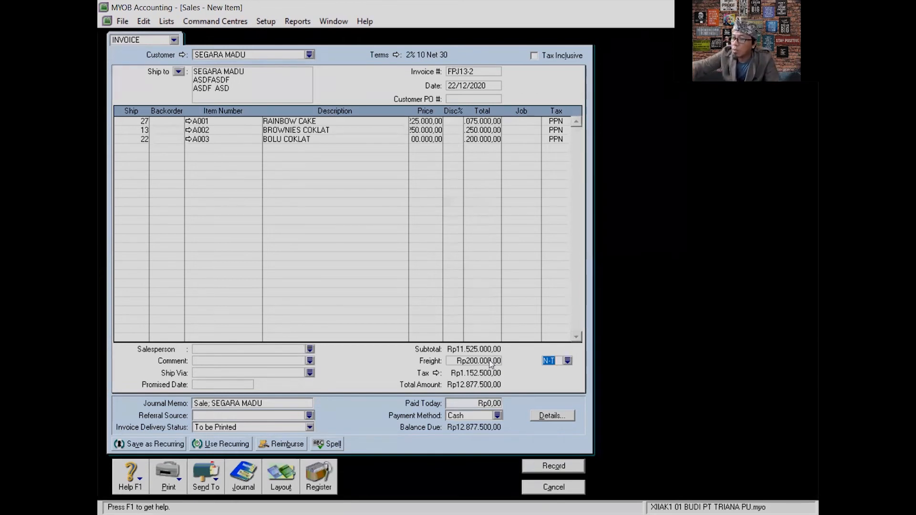
Review the recap of the sales invoice with the freight charge included and close it.
{"action": "key", "text": "ctrl+r"}
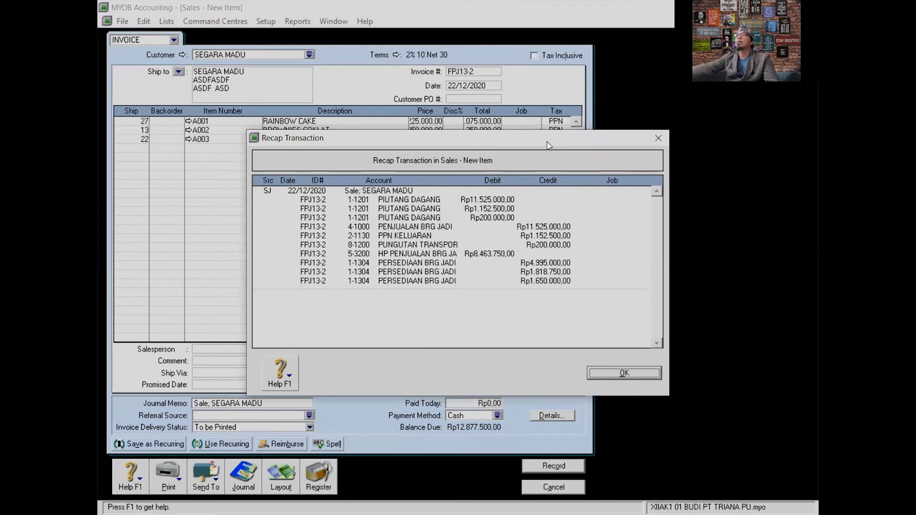
{"action": "left_click_drag", "start_coordinate": [547, 144], "coordinate": [547, 181]}
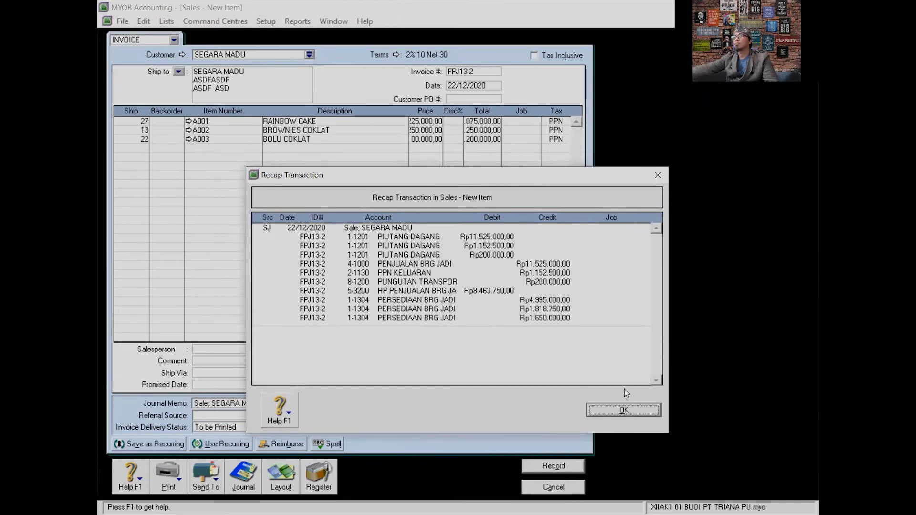
{"action": "left_click", "coordinate": [623, 411]}
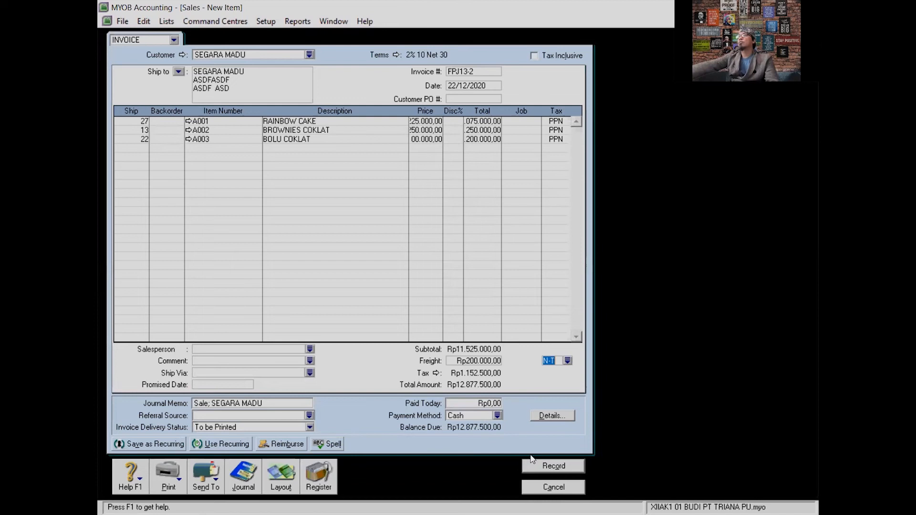
Try to record the SEGARA MADU invoice, decline the backorder of BOLU COKLAT and discard the invoice.
{"action": "left_click", "coordinate": [564, 469]}
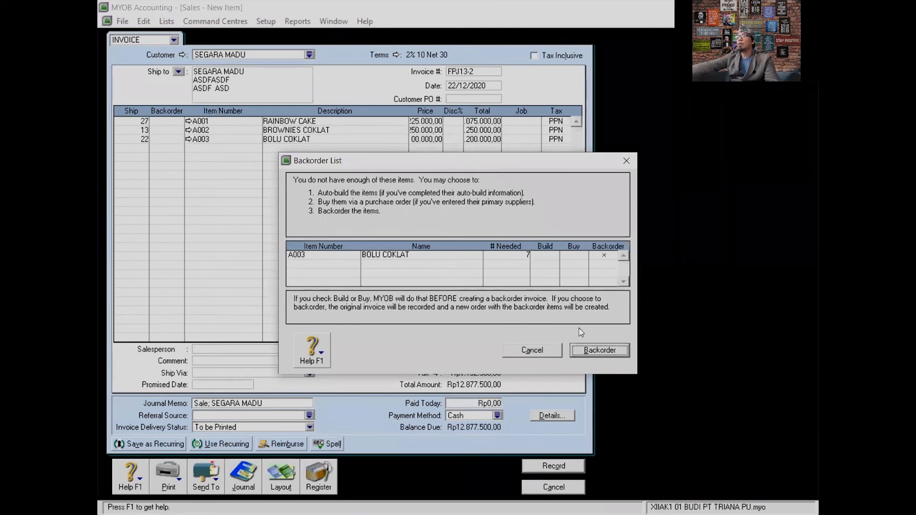
{"action": "left_click", "coordinate": [536, 351]}
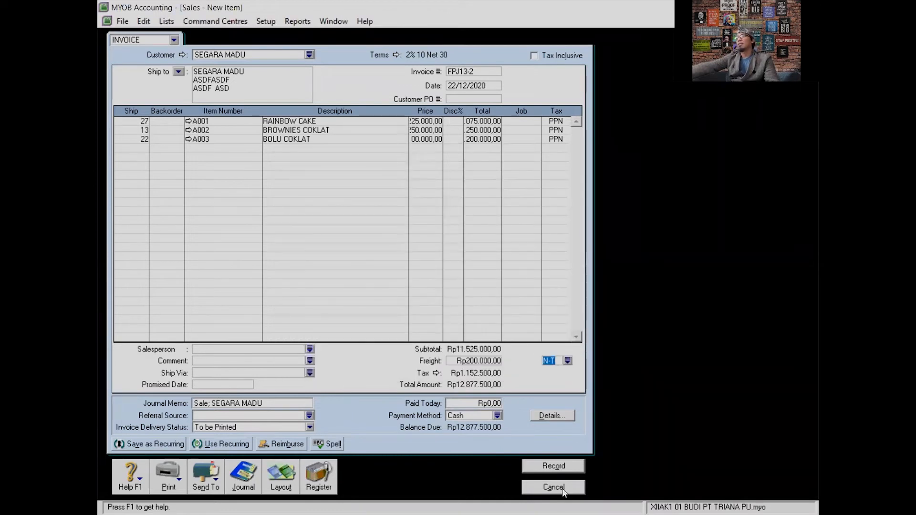
{"action": "left_click", "coordinate": [556, 487]}
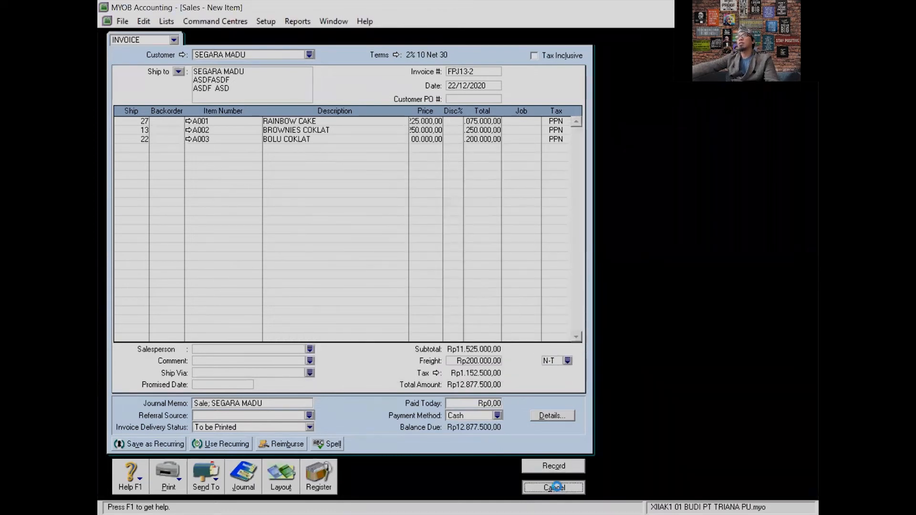
{"action": "left_click", "coordinate": [420, 321]}
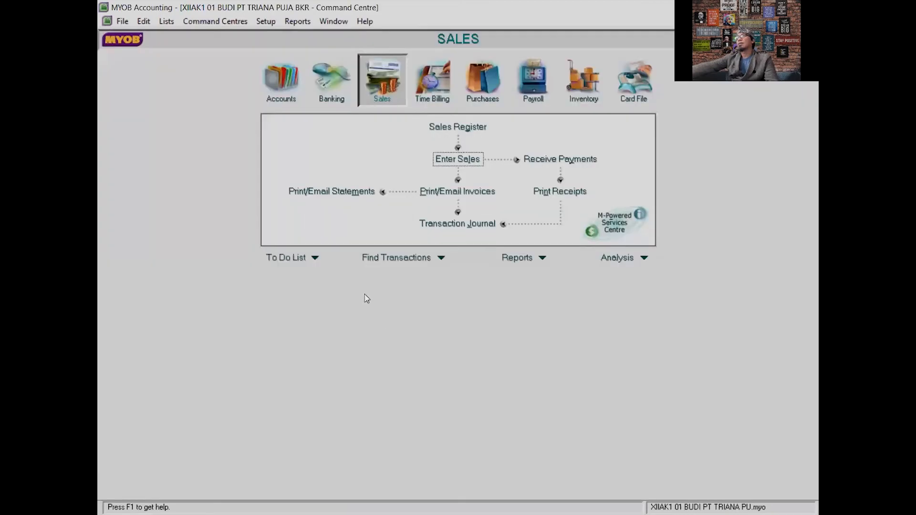
Find the PENYELESAIAN PRODUK BOLU COKLAT entry dated 18/12/2020 among all journal transactions and open it for editing.
{"action": "left_click", "coordinate": [428, 225]}
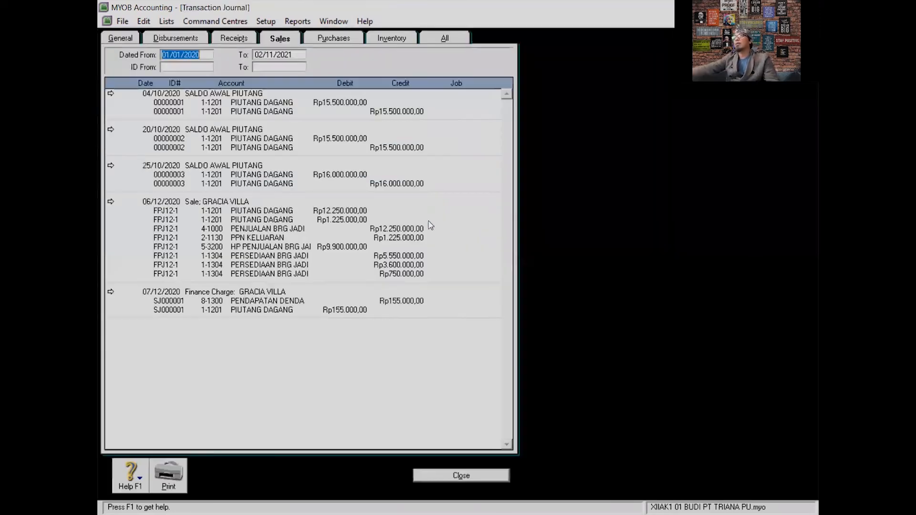
{"action": "left_click", "coordinate": [441, 38]}
{"action": "scroll", "coordinate": [298, 303], "scroll_direction": "down", "scroll_amount": 5}
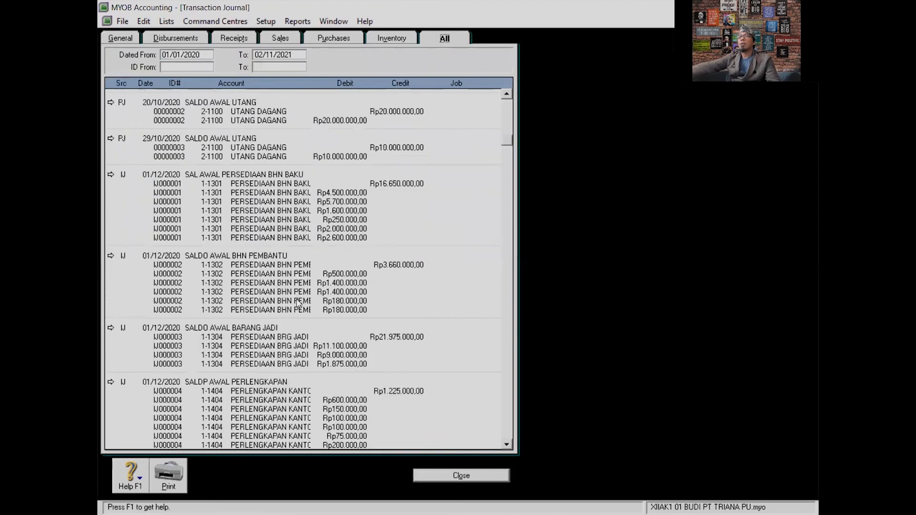
{"action": "scroll", "coordinate": [297, 303], "scroll_direction": "down", "scroll_amount": 8}
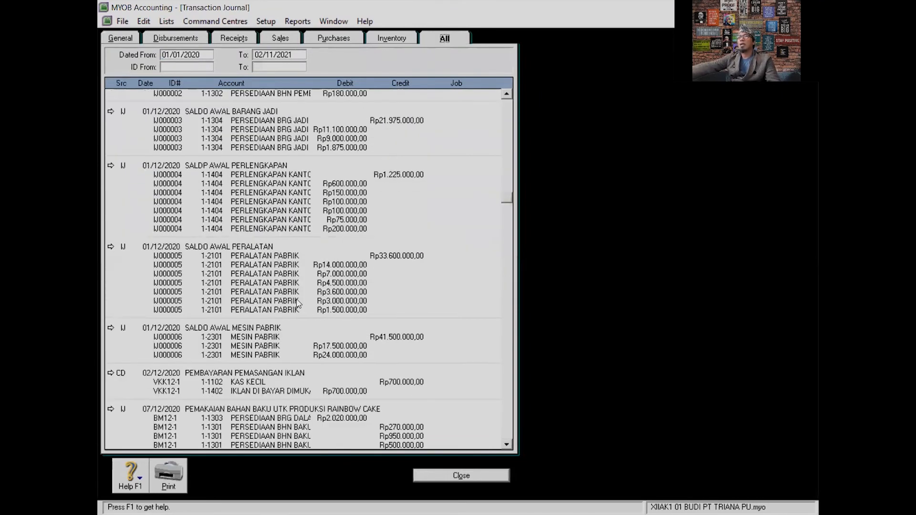
{"action": "scroll", "coordinate": [298, 304], "scroll_direction": "down", "scroll_amount": 9}
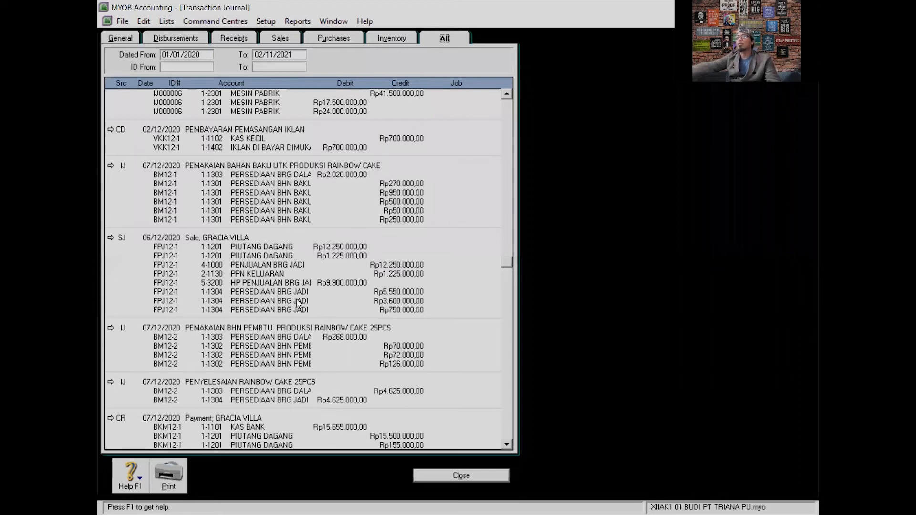
{"action": "scroll", "coordinate": [298, 303], "scroll_direction": "down", "scroll_amount": 10}
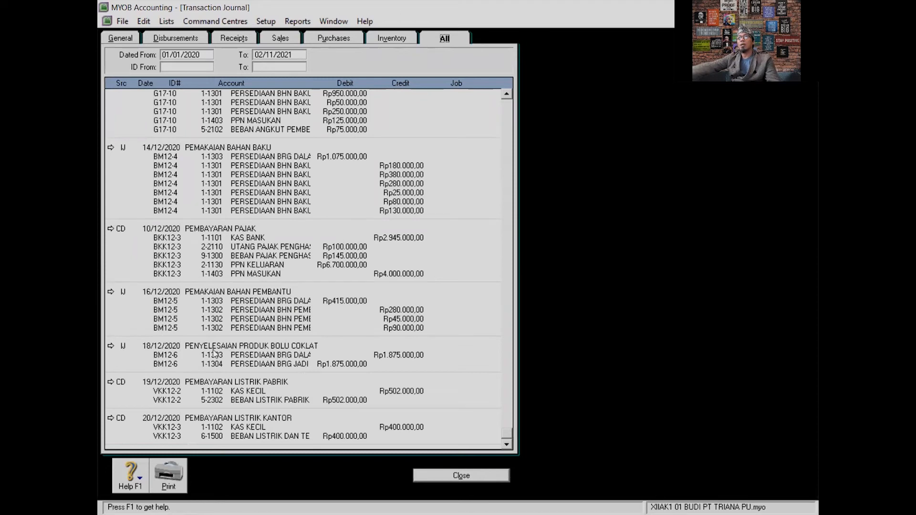
{"action": "left_click", "coordinate": [110, 347]}
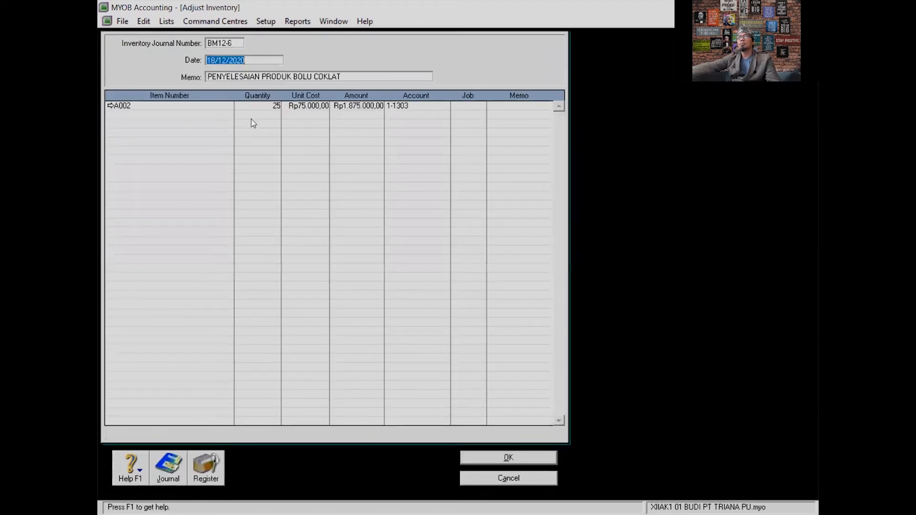
Change the adjusted item of the BOLU COKLAT inventory adjustment to A003, save the entry and close the transaction journal.
{"action": "left_click", "coordinate": [218, 107]}
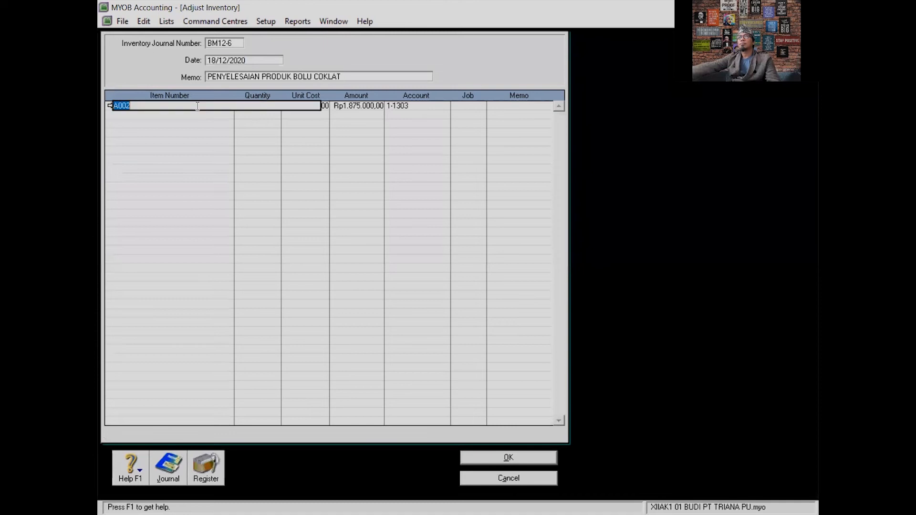
{"action": "left_click", "coordinate": [409, 105]}
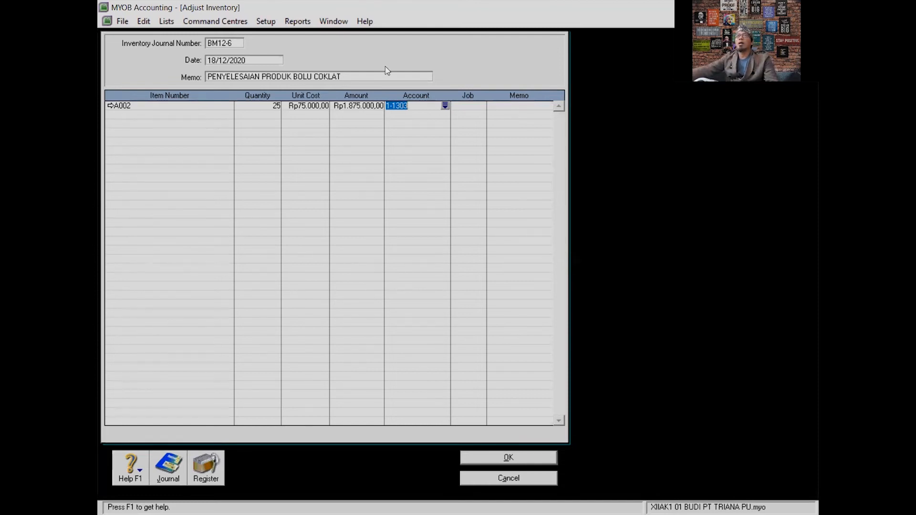
{"action": "left_click", "coordinate": [131, 108]}
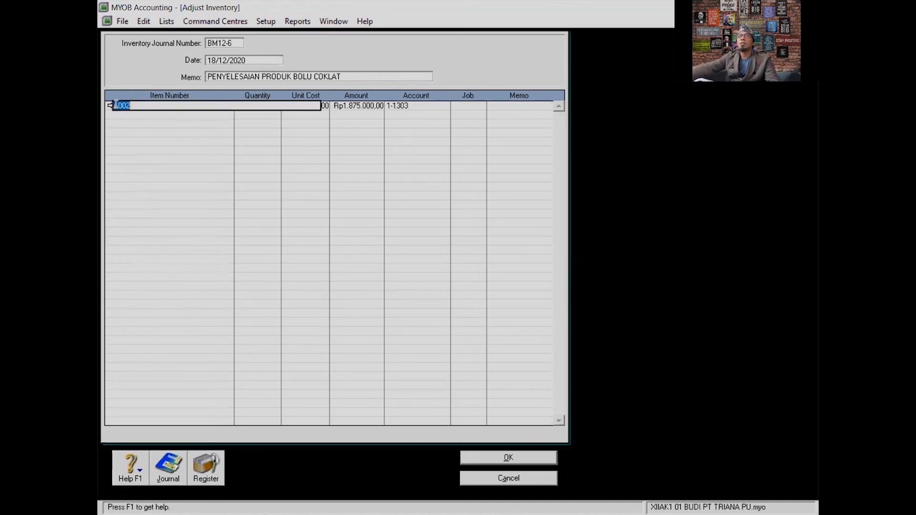
{"action": "key", "text": "BackSpace"}
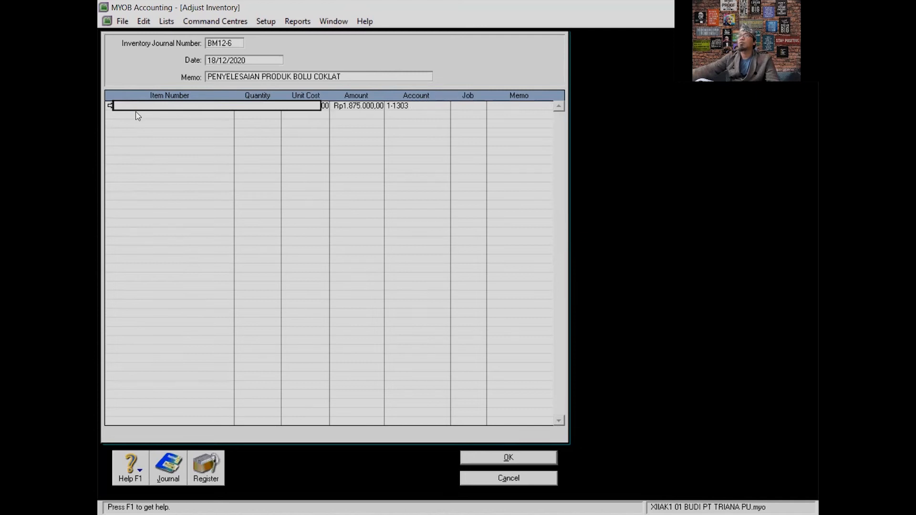
{"action": "key", "text": "Tab"}
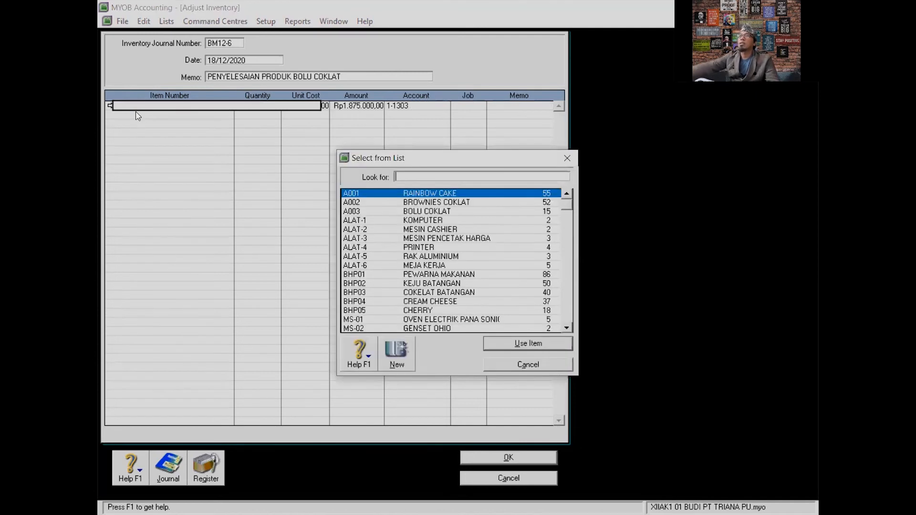
{"action": "left_click", "coordinate": [437, 212]}
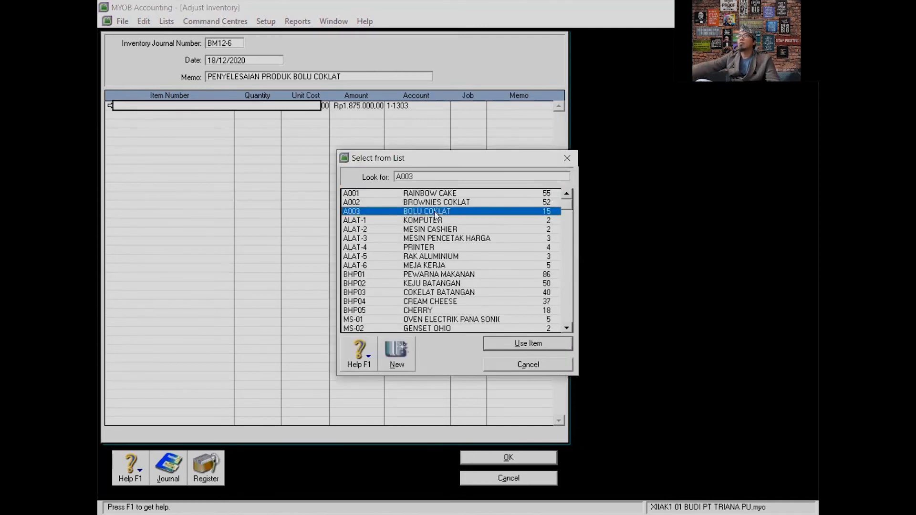
{"action": "left_click", "coordinate": [527, 347]}
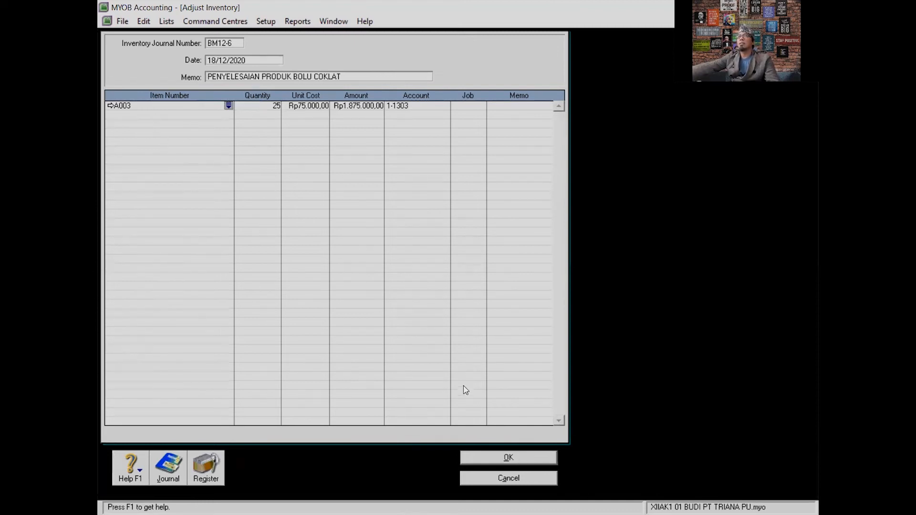
{"action": "left_click", "coordinate": [508, 457]}
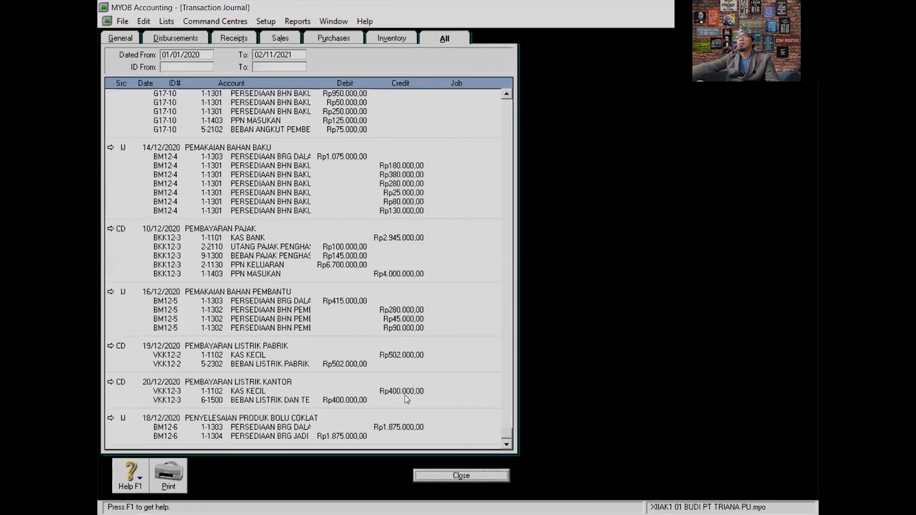
{"action": "left_click", "coordinate": [470, 476]}
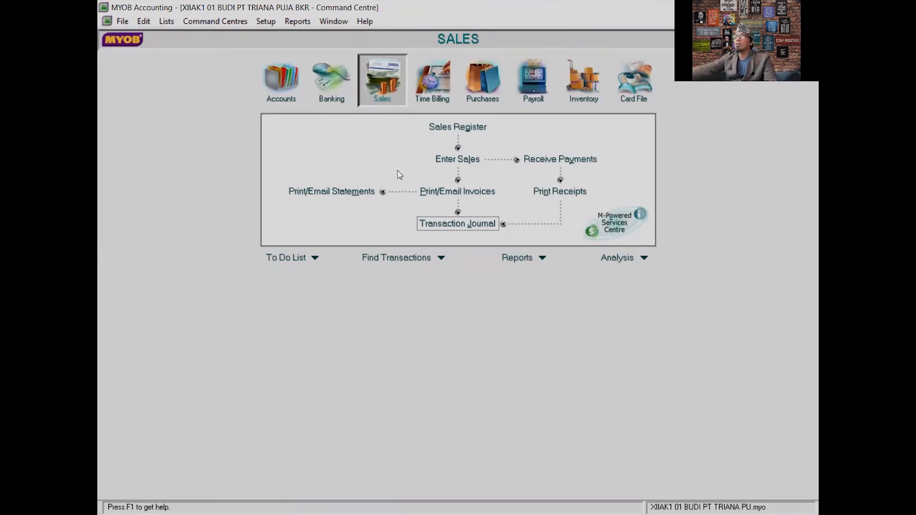
Start a new sales invoice for customer SEGARA MADU and set its invoice number to FPJ12-2.
{"action": "left_click", "coordinate": [442, 161]}
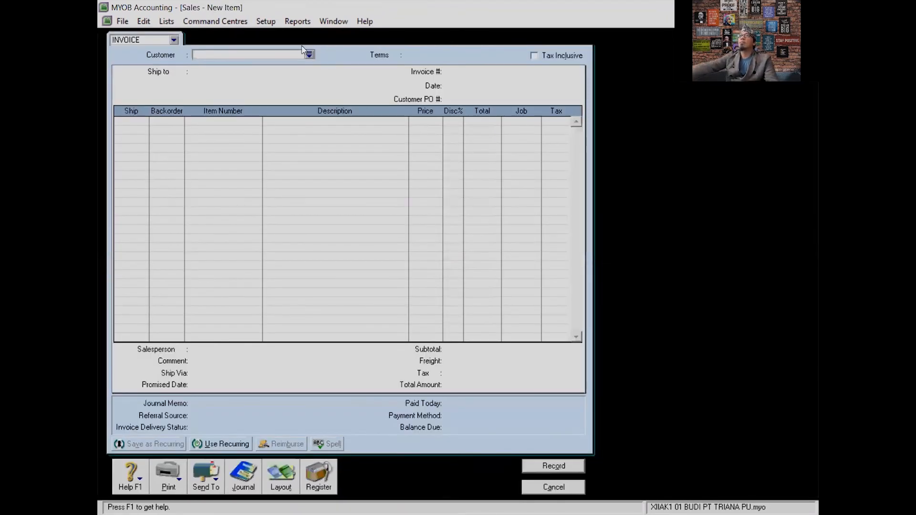
{"action": "left_click", "coordinate": [309, 55]}
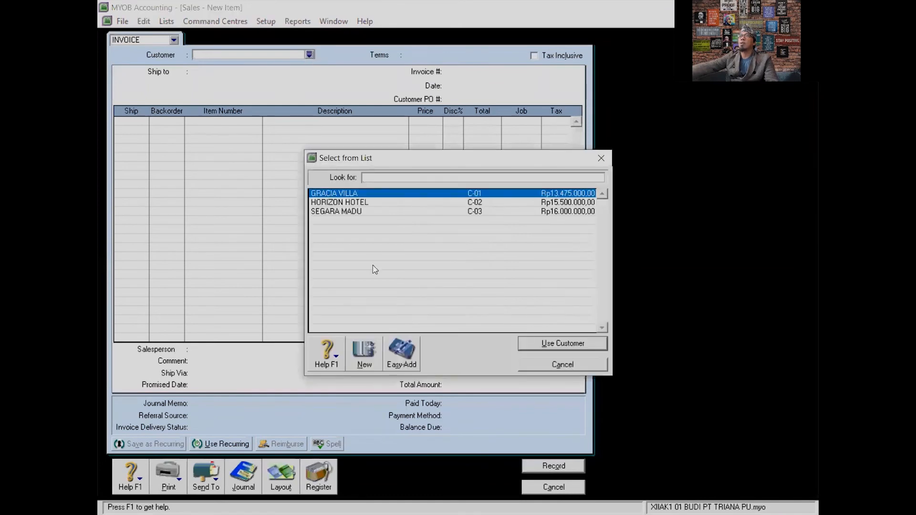
{"action": "left_click", "coordinate": [337, 212]}
{"action": "key", "text": "Return"}
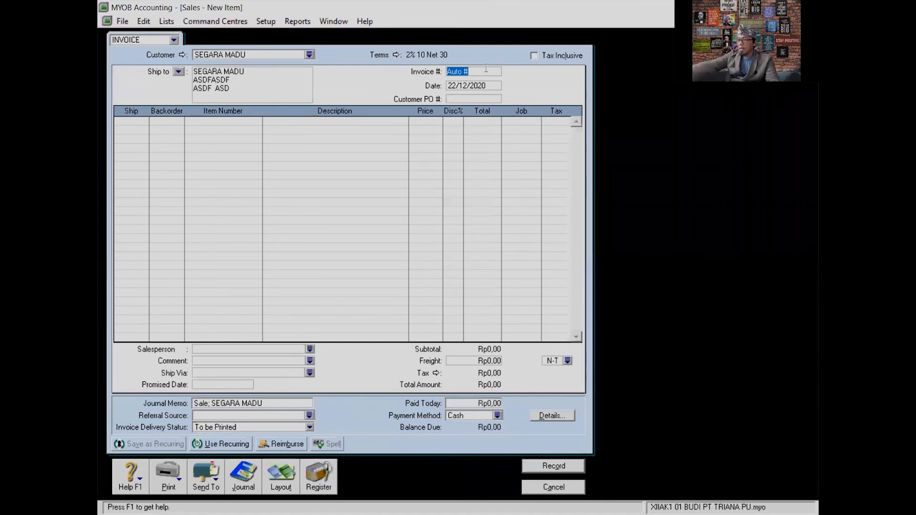
{"action": "type", "text": "FPJ"}
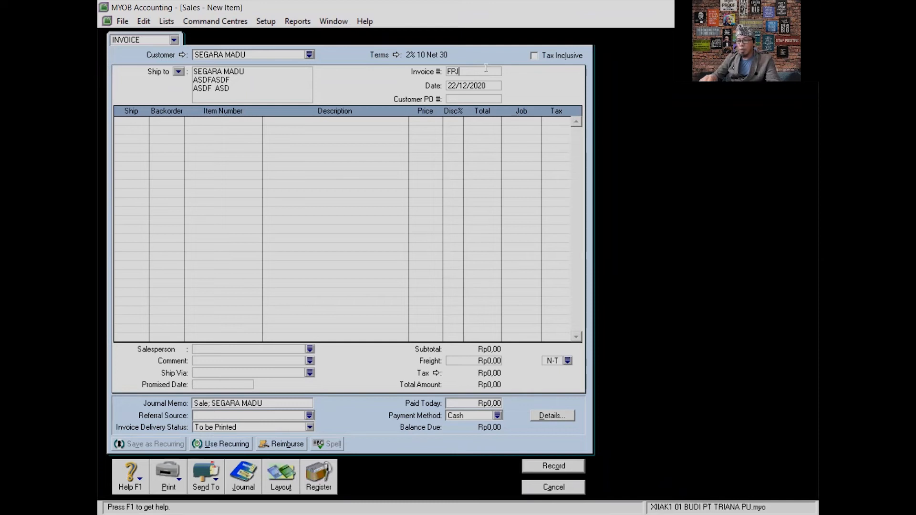
{"action": "type", "text": "12-2"}
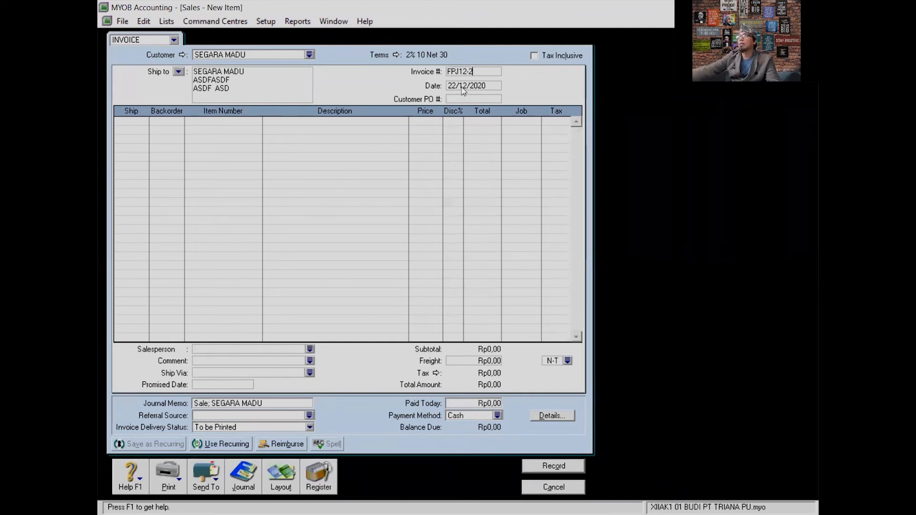
{"action": "key", "text": "Tab"}
{"action": "left_click", "coordinate": [452, 83]}
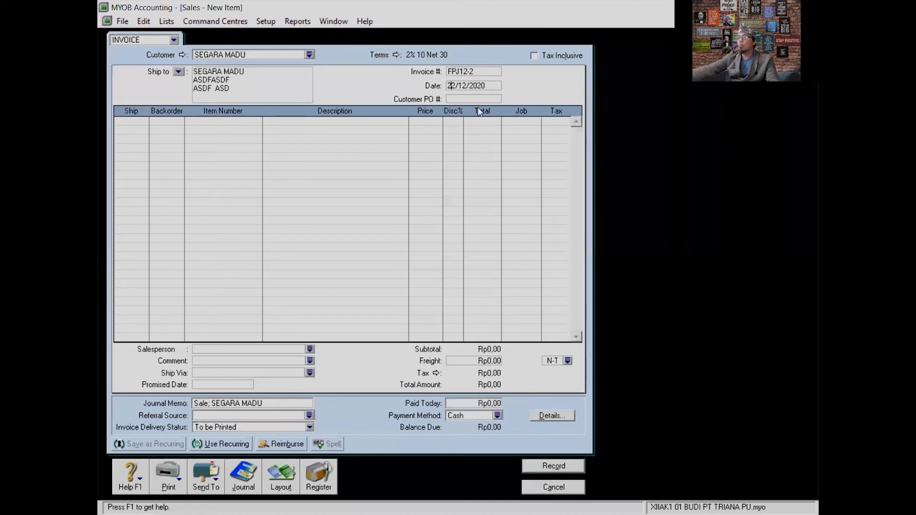
Add 27 units of item A001 RAINBOW CAKE as the invoice's first line, keeping the default price.
{"action": "left_click", "coordinate": [142, 122]}
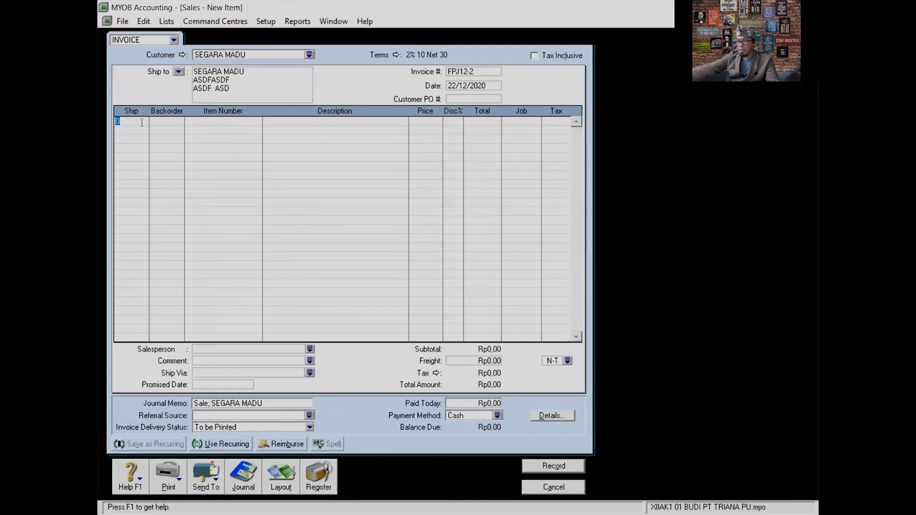
{"action": "type", "text": "27"}
{"action": "left_click", "coordinate": [142, 126]}
{"action": "left_click", "coordinate": [142, 123]}
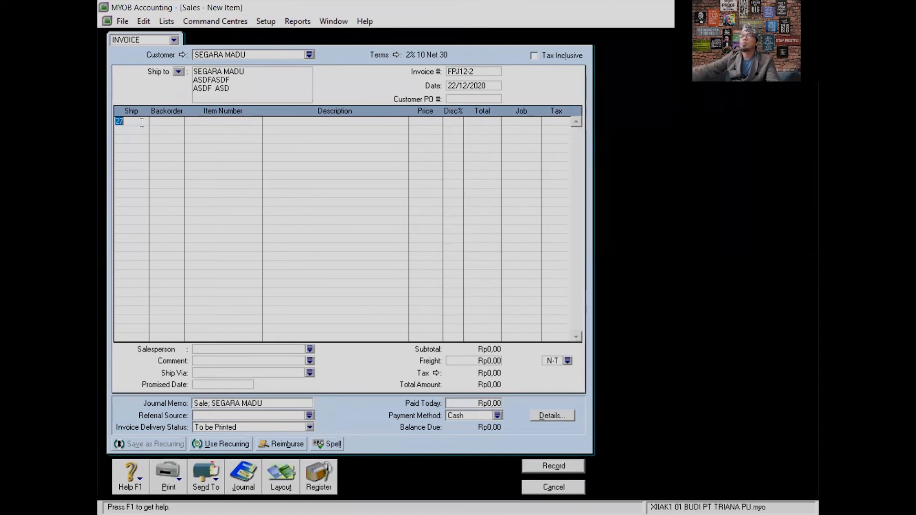
{"action": "key", "text": "Tab"}
{"action": "key", "text": "Tab"}
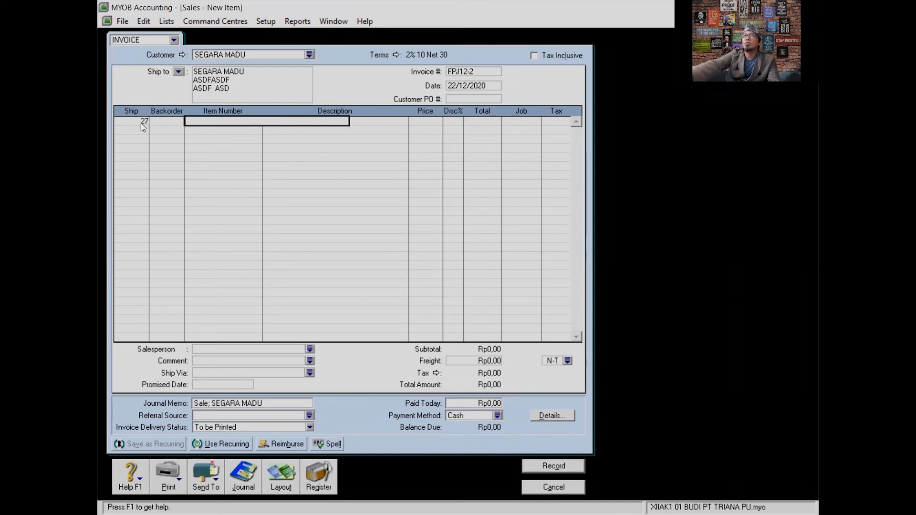
{"action": "key", "text": "Tab"}
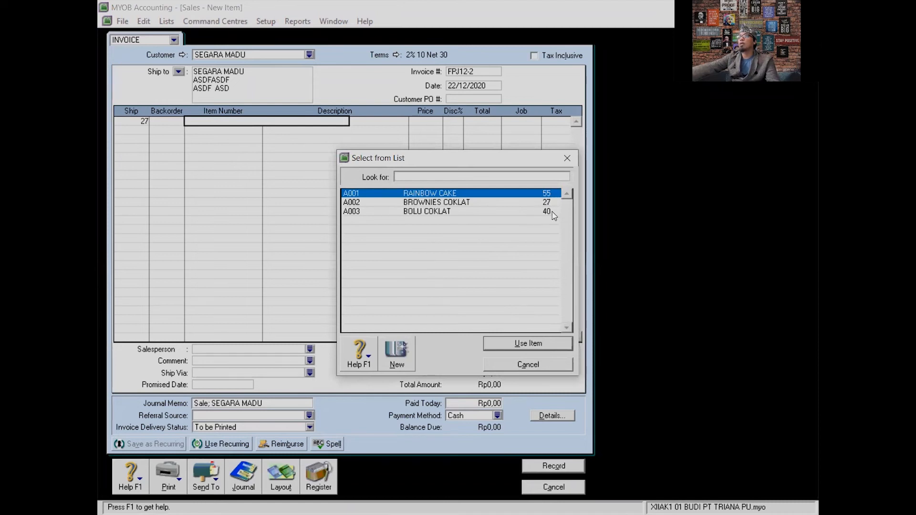
{"action": "left_click", "coordinate": [440, 196]}
{"action": "left_click", "coordinate": [519, 345]}
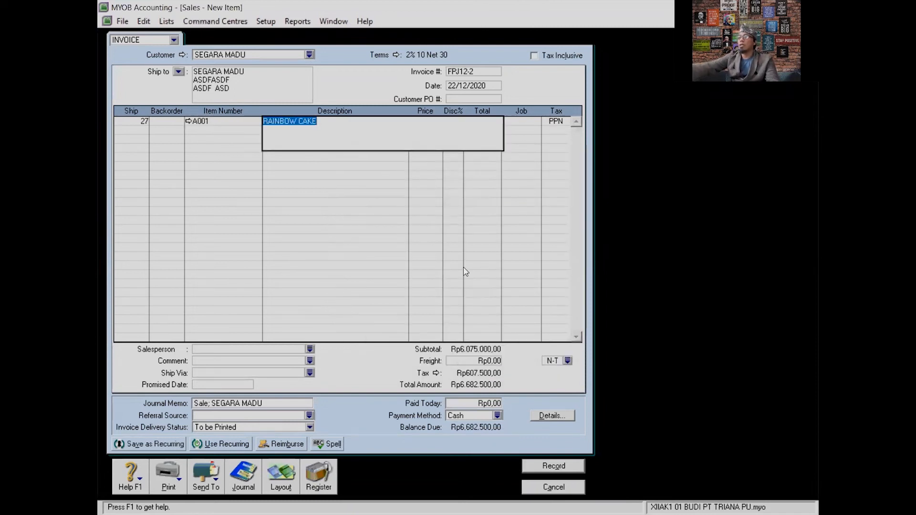
{"action": "key", "text": "Tab"}
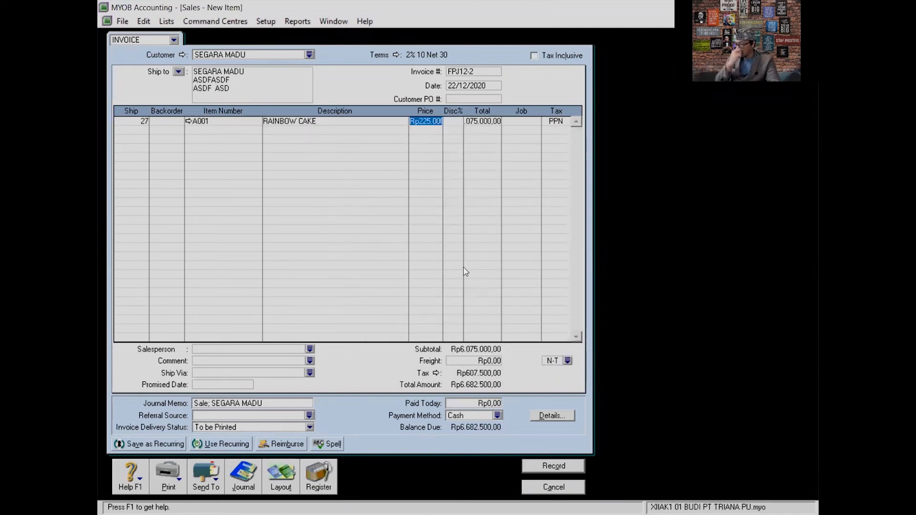
{"action": "key", "text": "Return"}
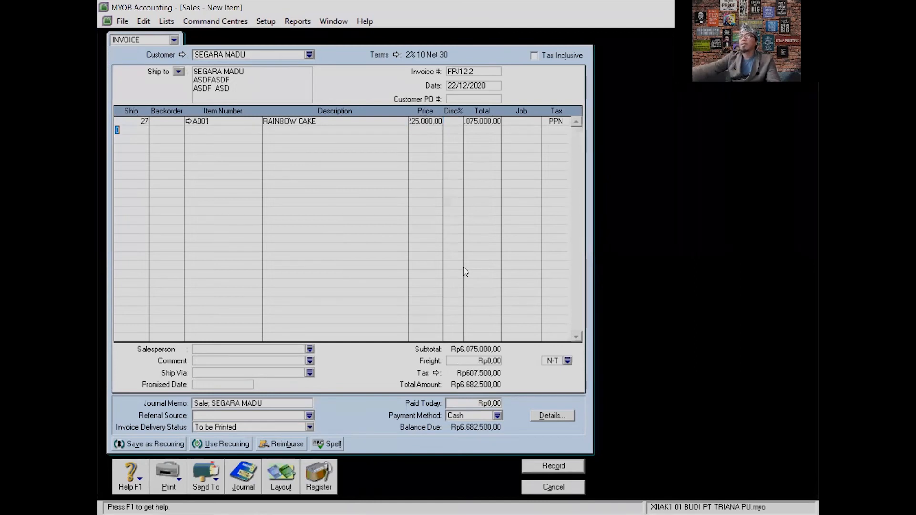
Add 13 units of item A002 BROWNIES COKLAT as the invoice's second line, keeping the default price.
{"action": "type", "text": "13"}
{"action": "key", "text": "Tab"}
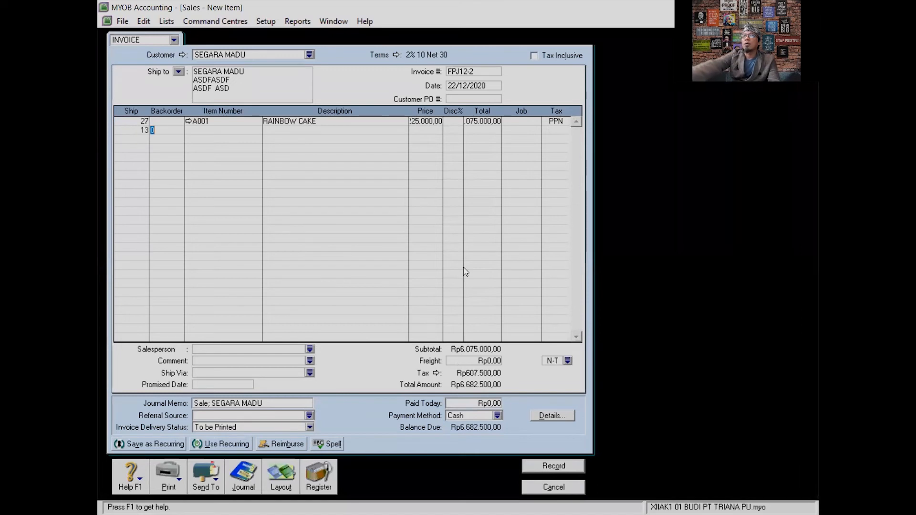
{"action": "key", "text": "Tab"}
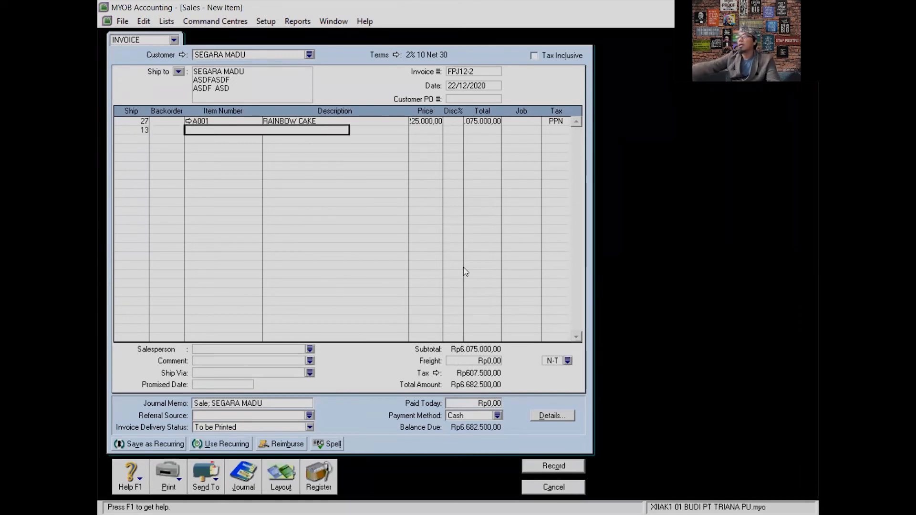
{"action": "key", "text": "Tab"}
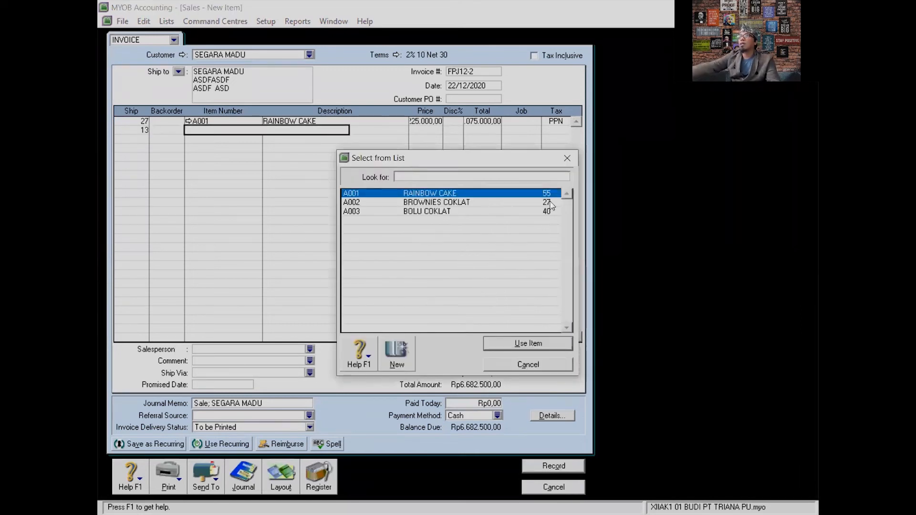
{"action": "type", "text": "A002"}
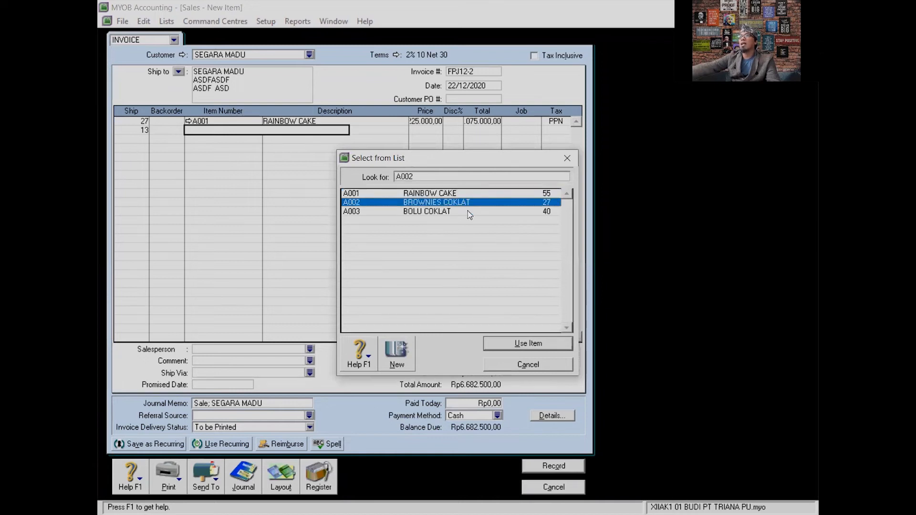
{"action": "left_click", "coordinate": [521, 343]}
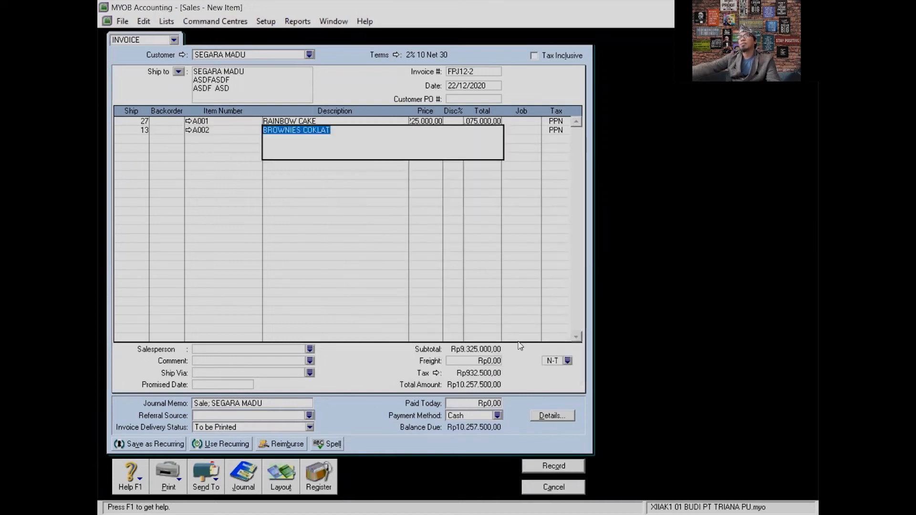
{"action": "key", "text": "Tab"}
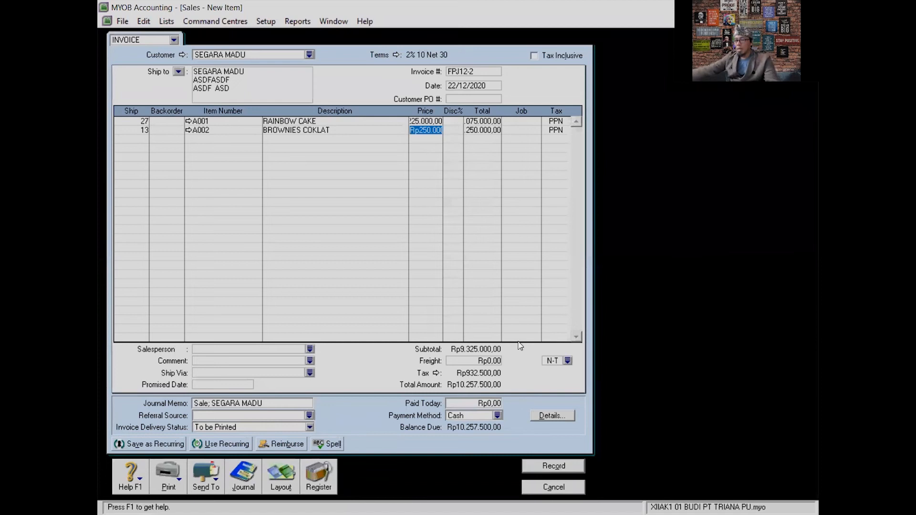
{"action": "key", "text": "Return"}
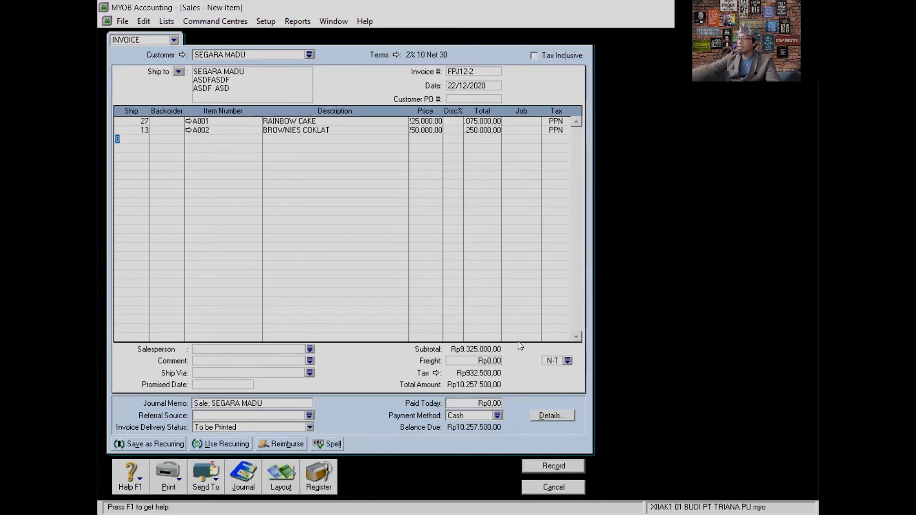
Add 22 units of item A003 BOLU COKLAT to the invoice and set the freight charge to 200000.
{"action": "type", "text": "22"}
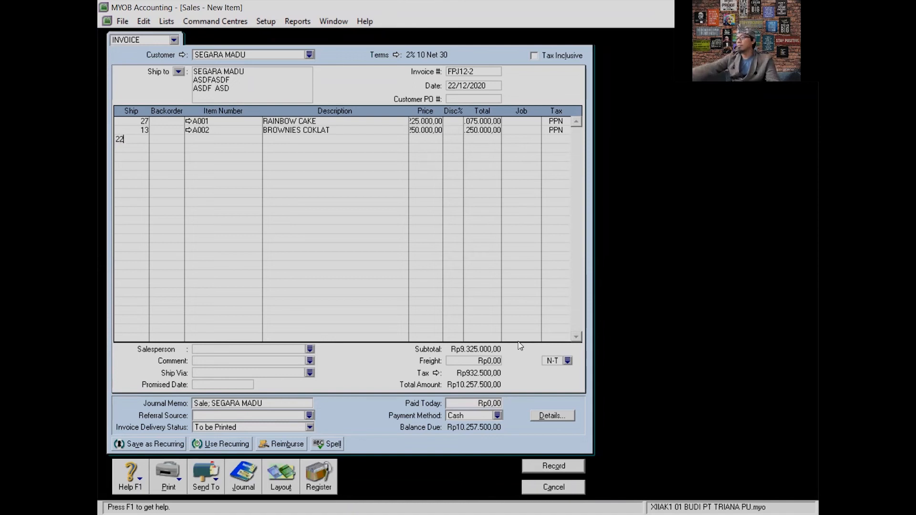
{"action": "key", "text": "Tab"}
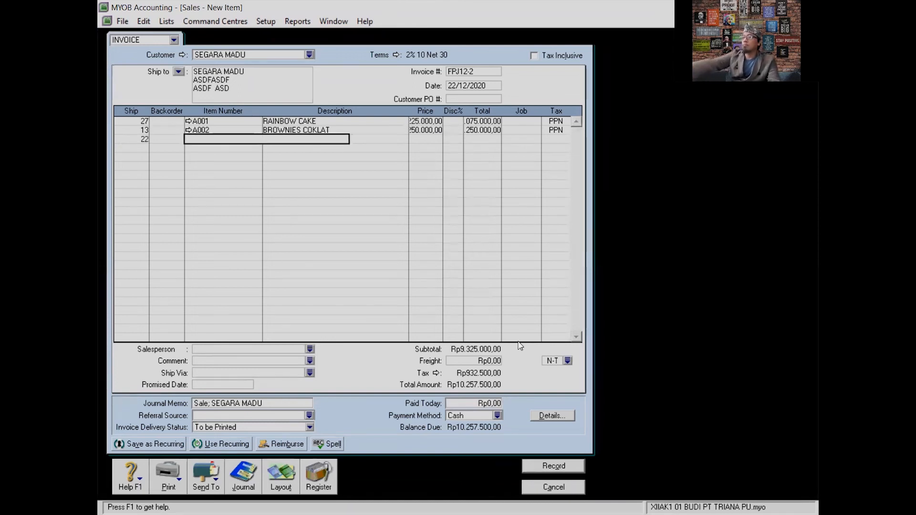
{"action": "key", "text": "Tab"}
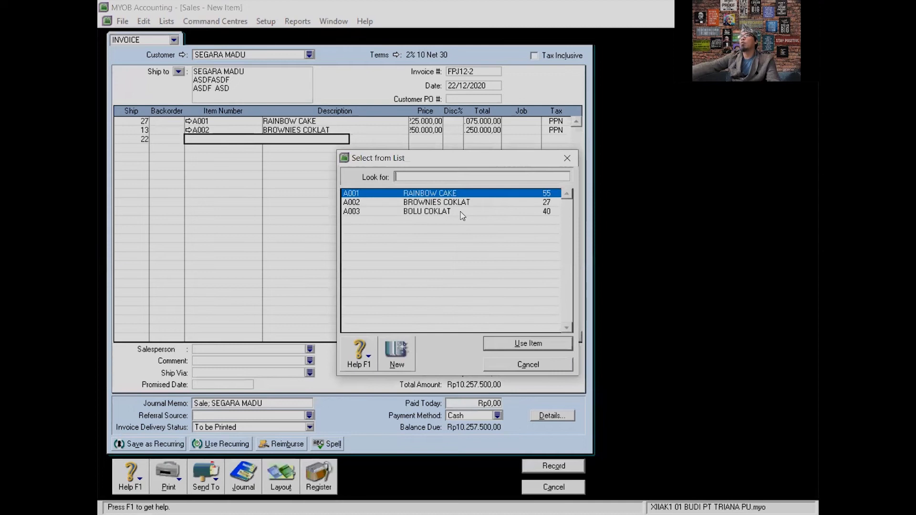
{"action": "left_click", "coordinate": [462, 215]}
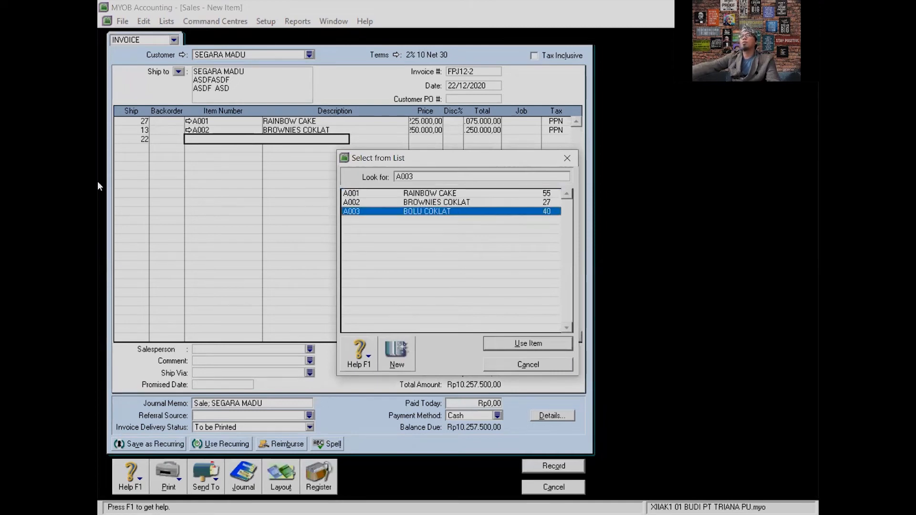
{"action": "left_click", "coordinate": [527, 344]}
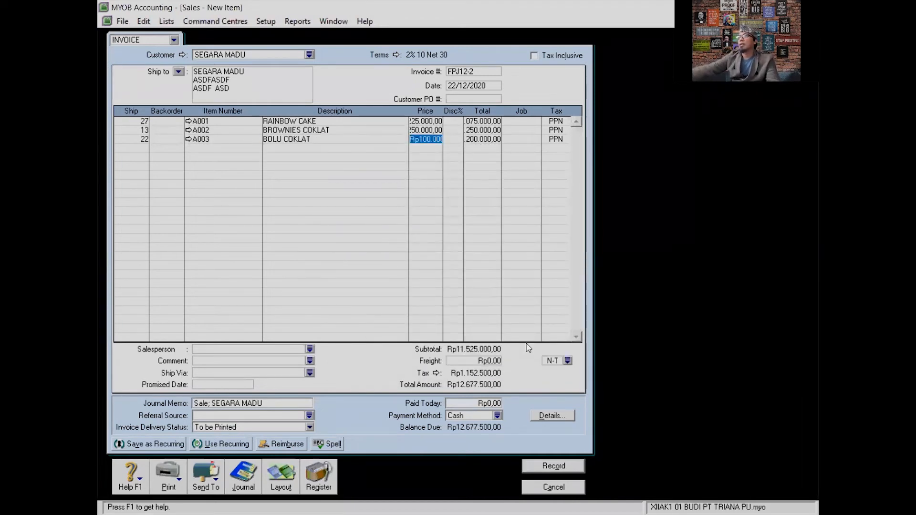
{"action": "left_click", "coordinate": [489, 361]}
{"action": "type", "text": "200000"}
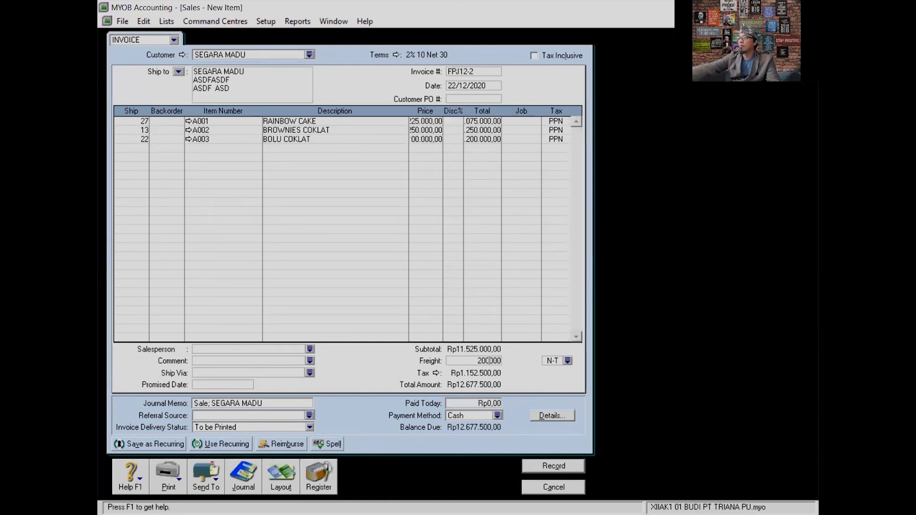
Review the journal recap of the SEGARA MADU invoice, then record the invoice and close sales entry.
{"action": "key", "text": "Tab"}
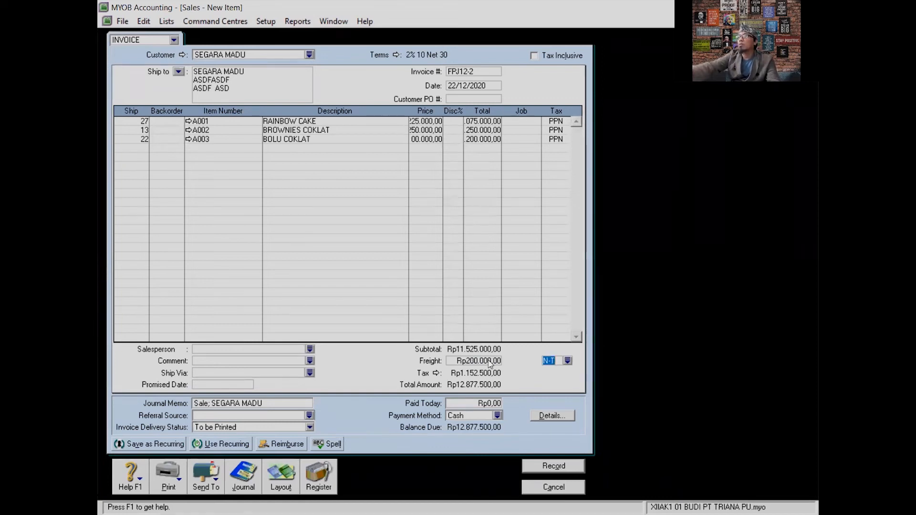
{"action": "key", "text": "ctrl+r"}
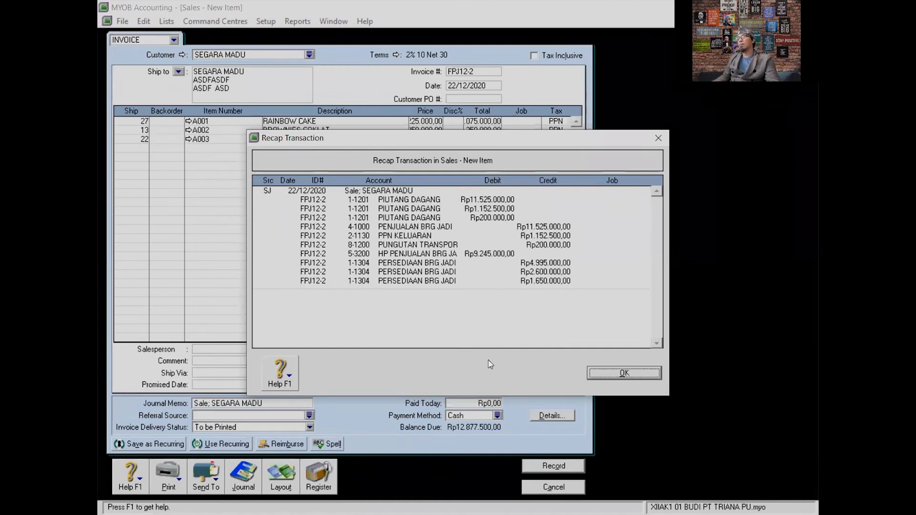
{"action": "left_click", "coordinate": [624, 373]}
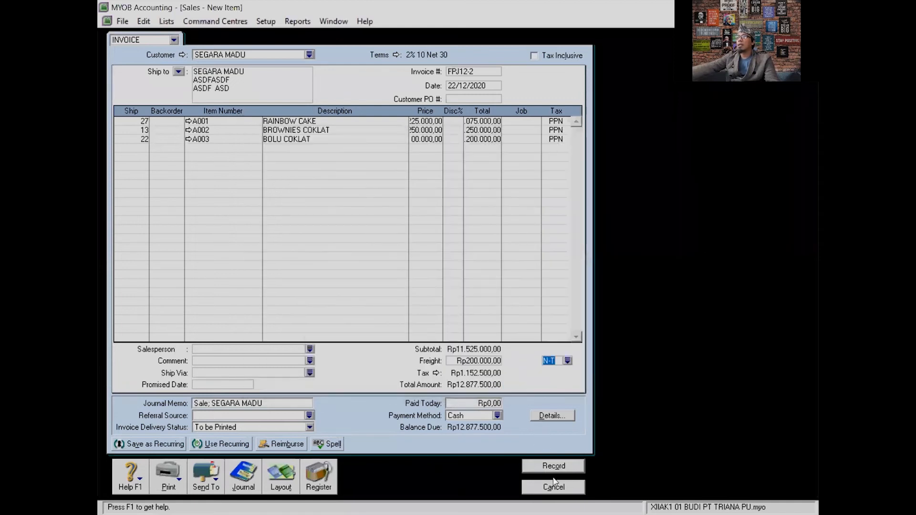
{"action": "left_click", "coordinate": [554, 467]}
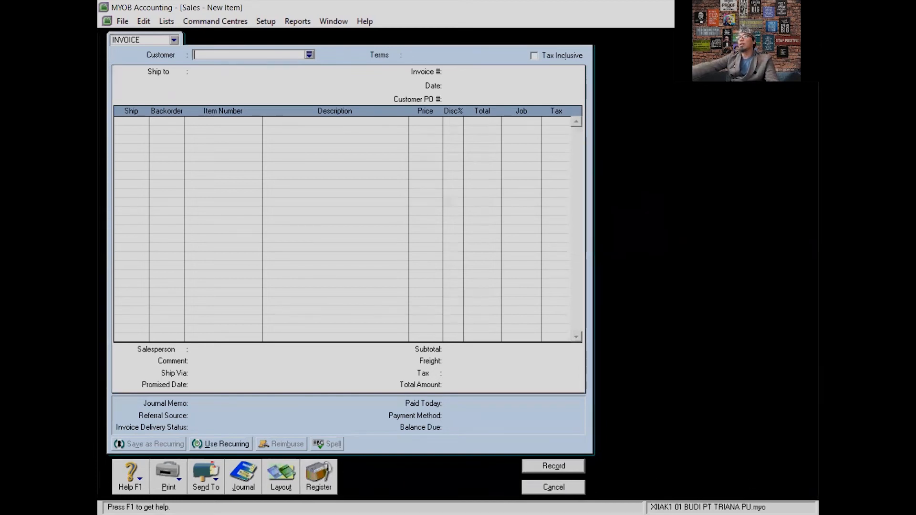
{"action": "left_click", "coordinate": [554, 487]}
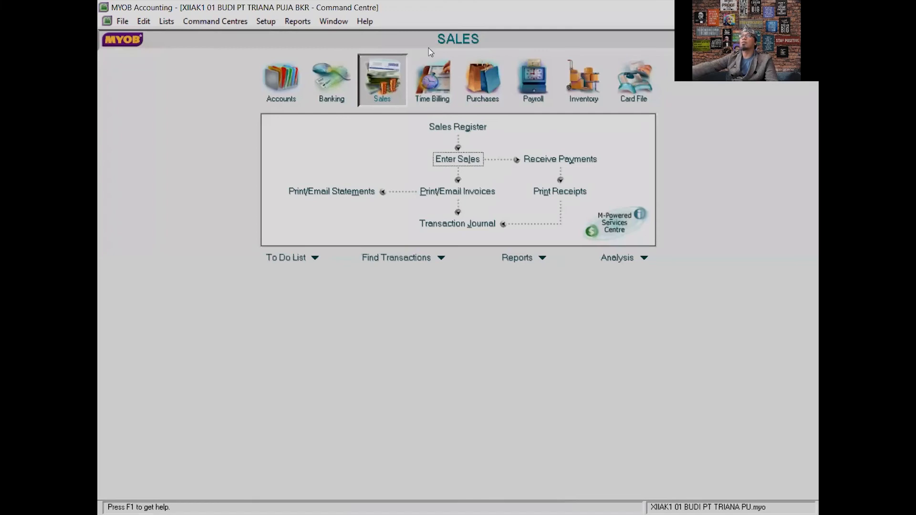
Start a new item purchase bill for supplier UD SERBA ADA.
{"action": "left_click", "coordinate": [477, 90]}
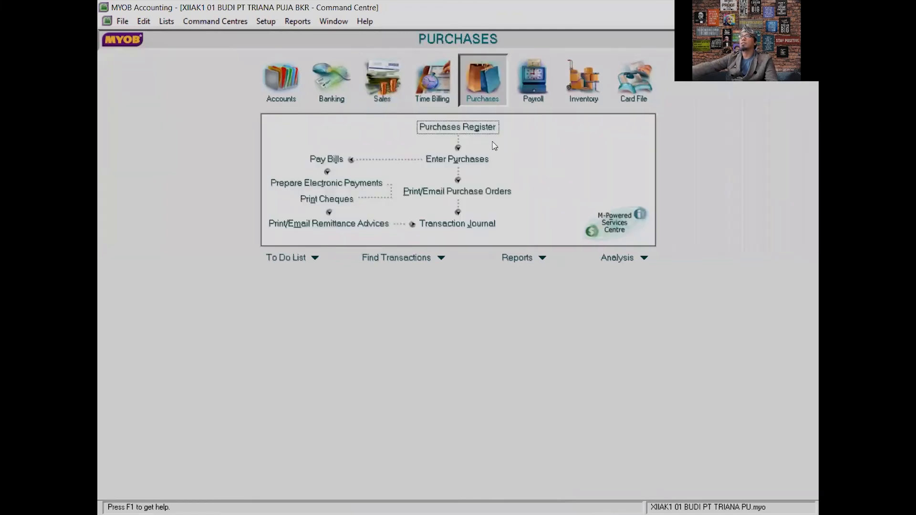
{"action": "left_click", "coordinate": [370, 87]}
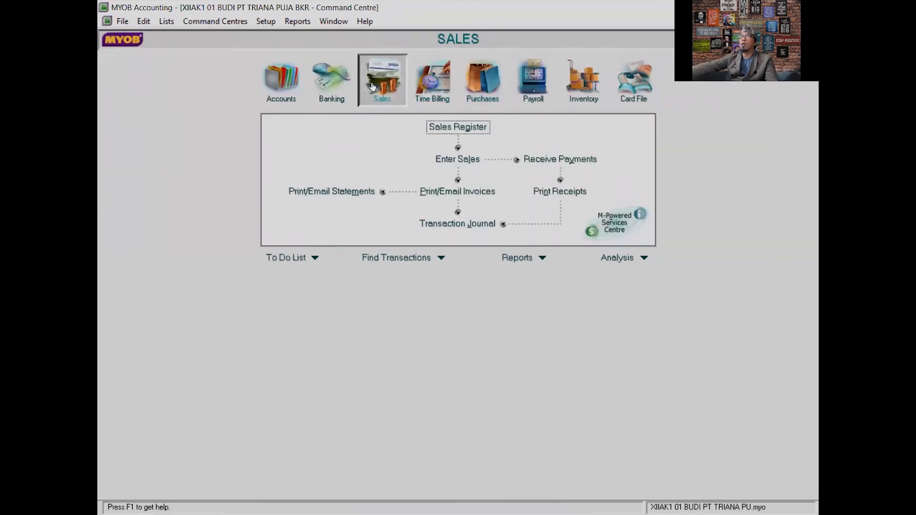
{"action": "left_click", "coordinate": [479, 88]}
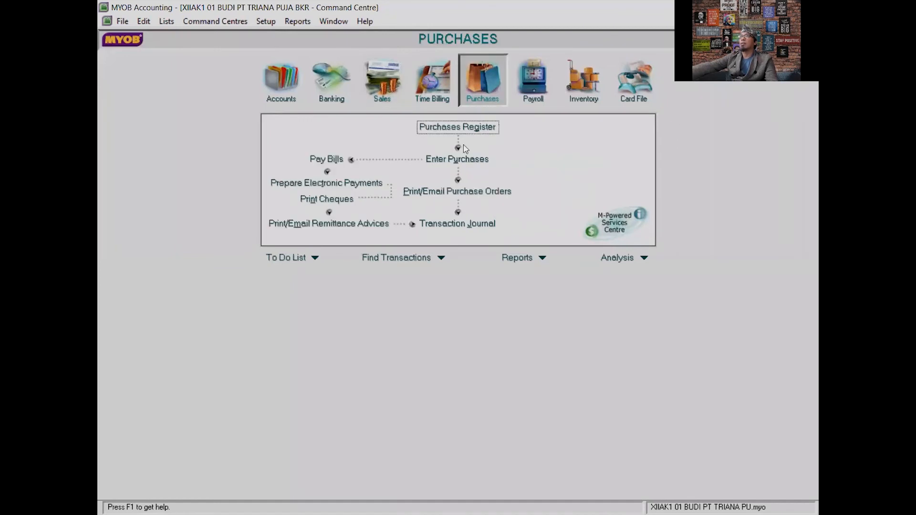
{"action": "left_click", "coordinate": [461, 158]}
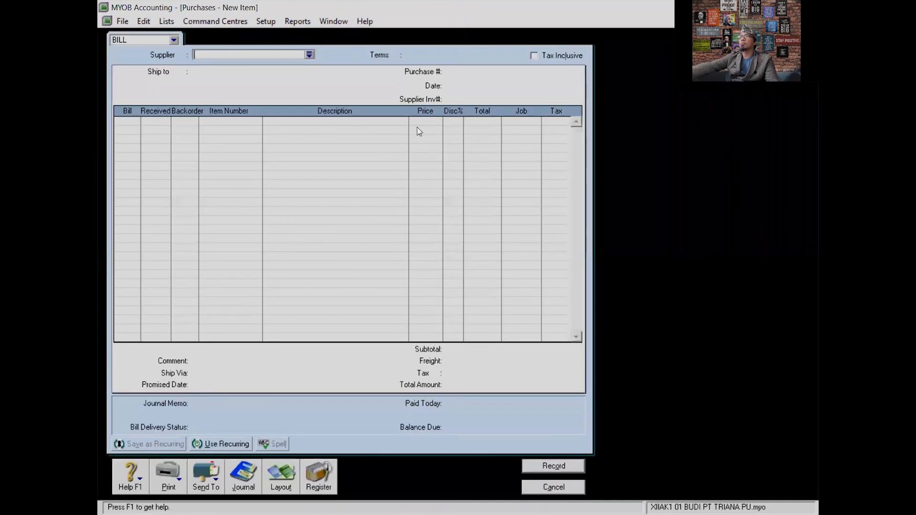
{"action": "left_click", "coordinate": [310, 54]}
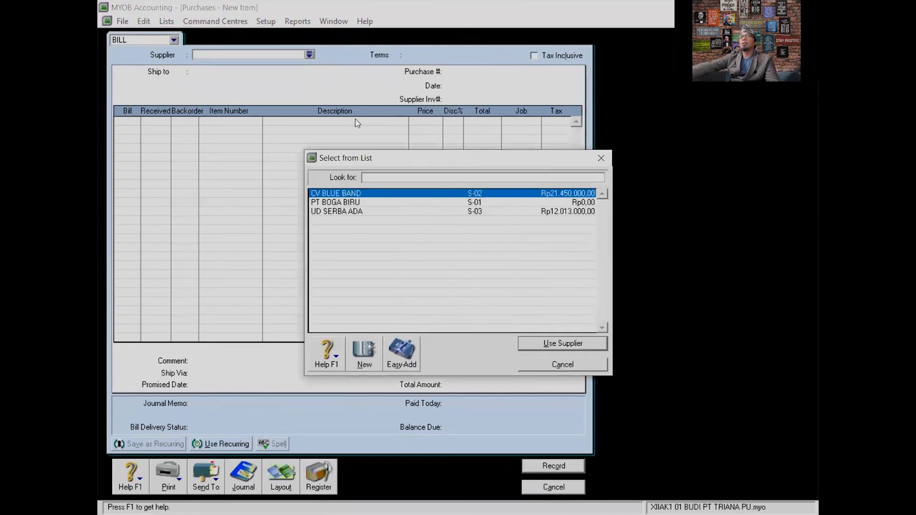
{"action": "left_click", "coordinate": [361, 213]}
{"action": "key", "text": "Return"}
Set the bill's purchase number to BM12-7 and its date to 23/12/2020.
{"action": "left_click", "coordinate": [485, 71]}
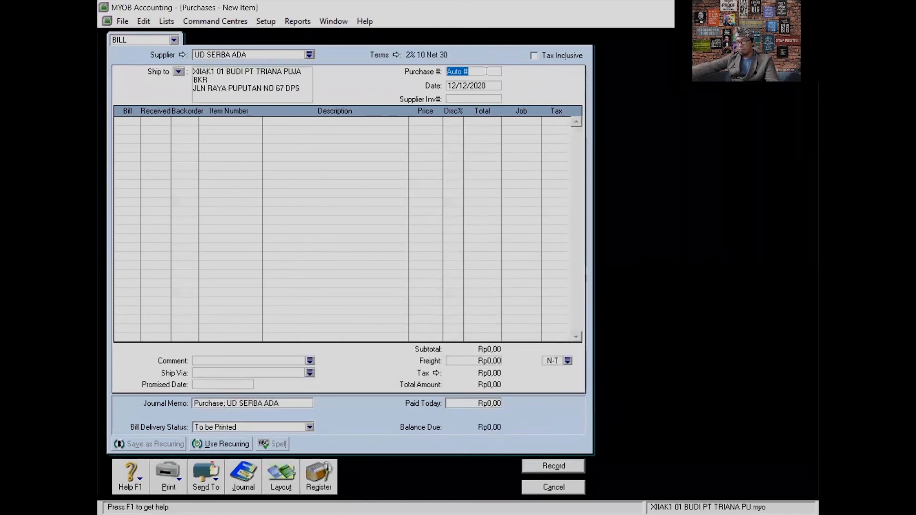
{"action": "type", "text": "BM"}
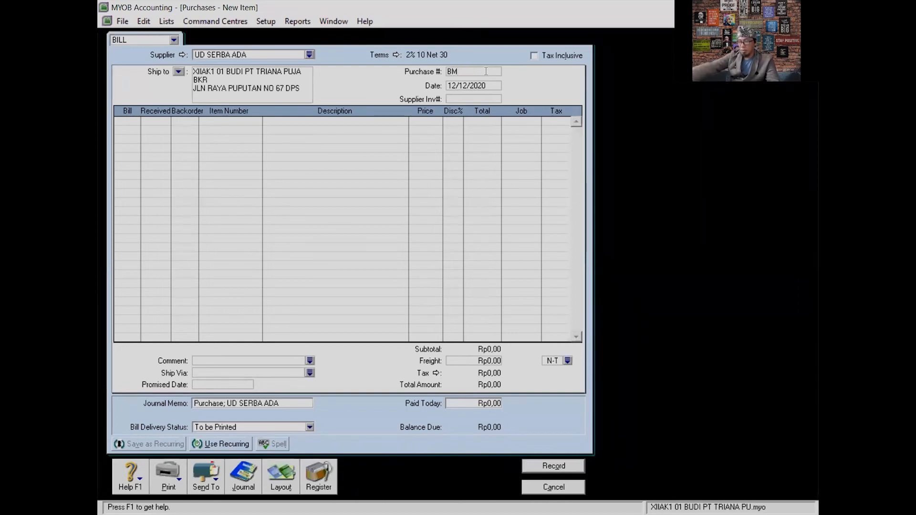
{"action": "type", "text": "12-7"}
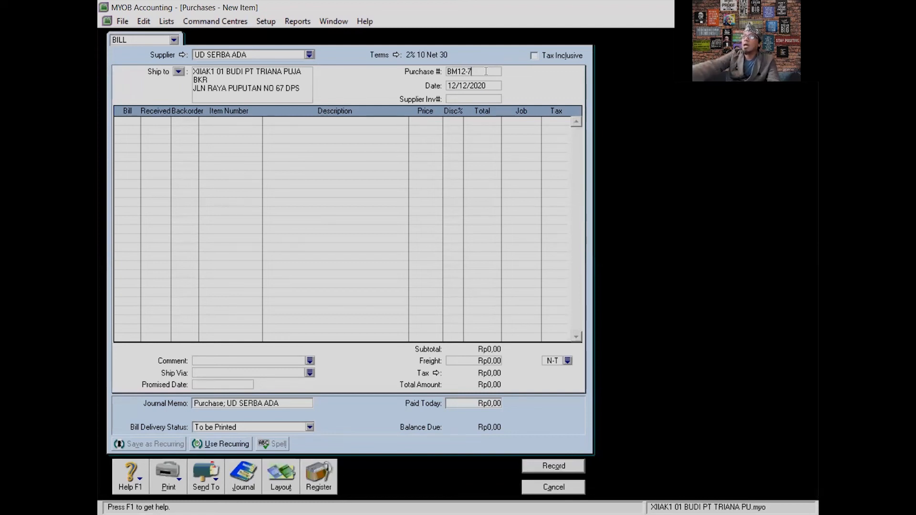
{"action": "key", "text": "Tab"}
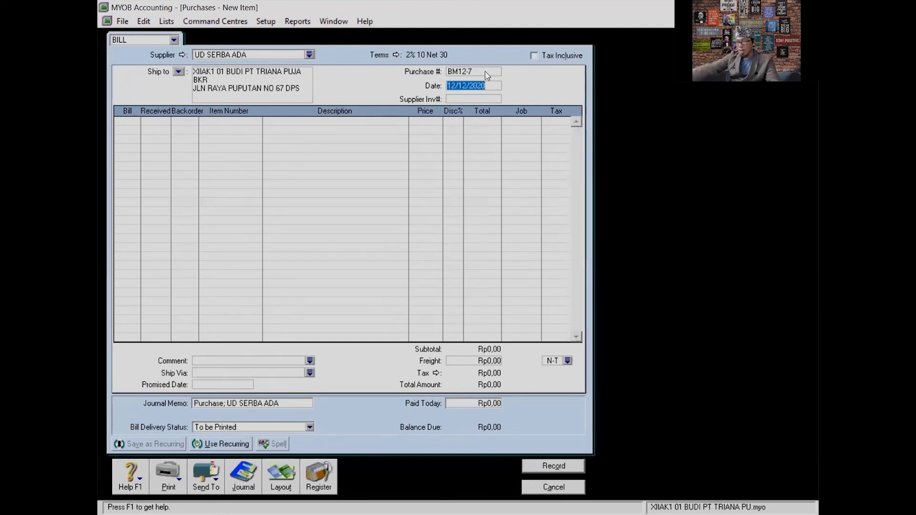
{"action": "type", "text": "23/12/20"}
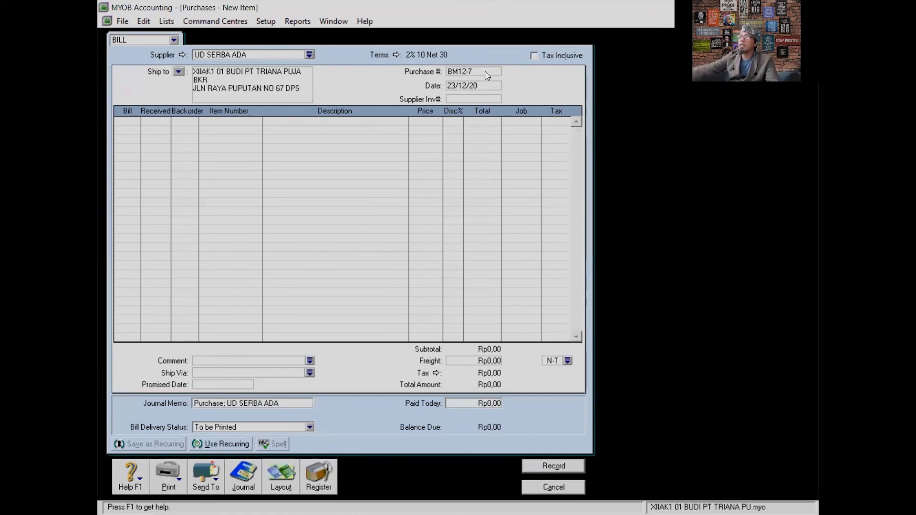
{"action": "type", "text": "20"}
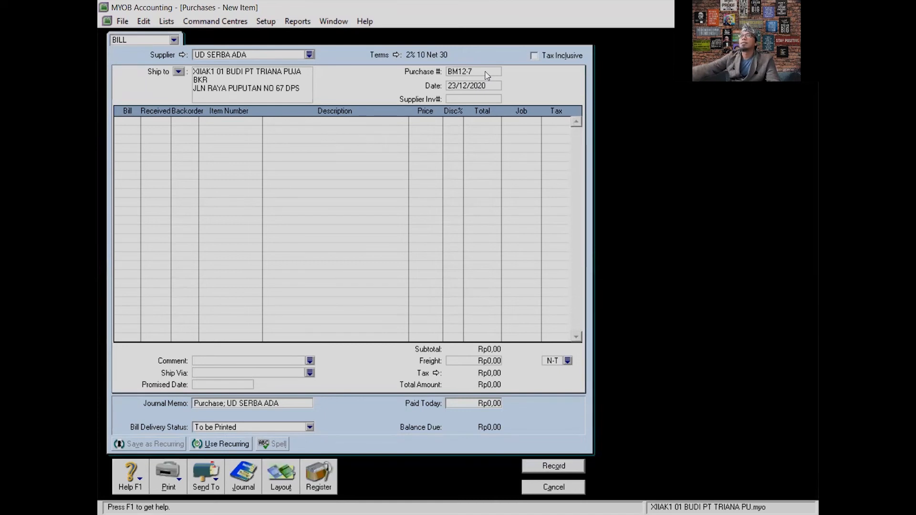
Add -25 units of item P003 TELUR AYAM as the bill's first line, keeping the default price.
{"action": "left_click", "coordinate": [117, 121]}
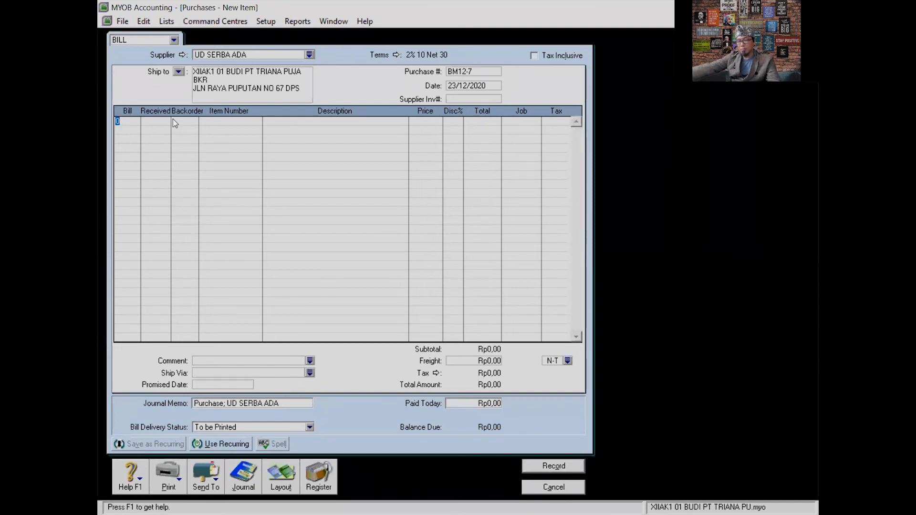
{"action": "key", "text": "BackSpace"}
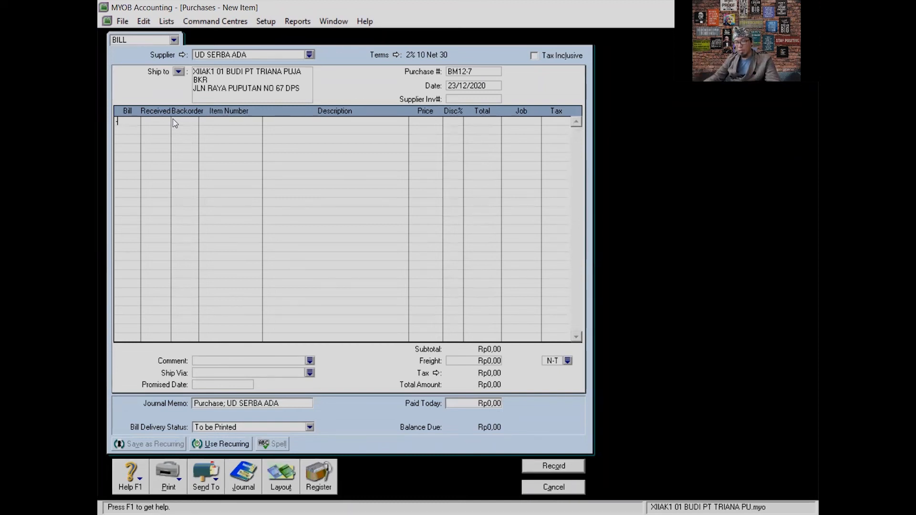
{"action": "type", "text": "-25"}
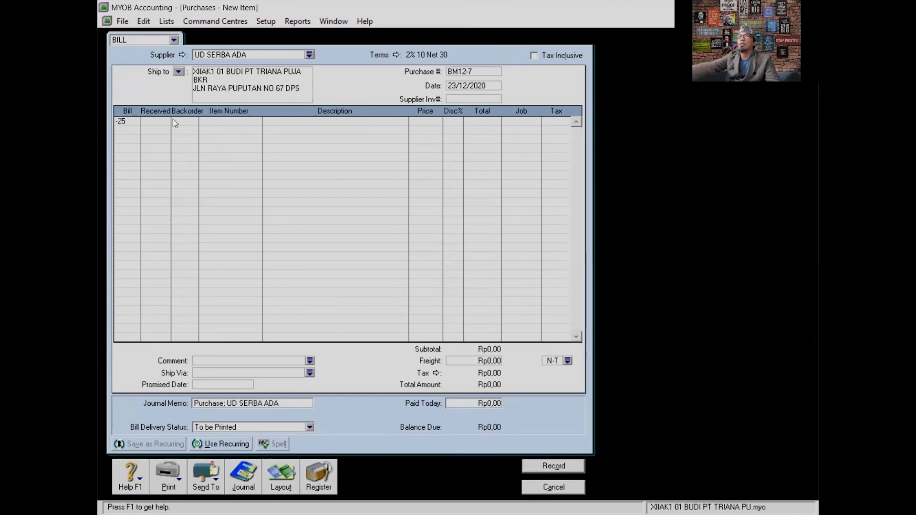
{"action": "key", "text": "Tab"}
{"action": "key", "text": "Tab"}
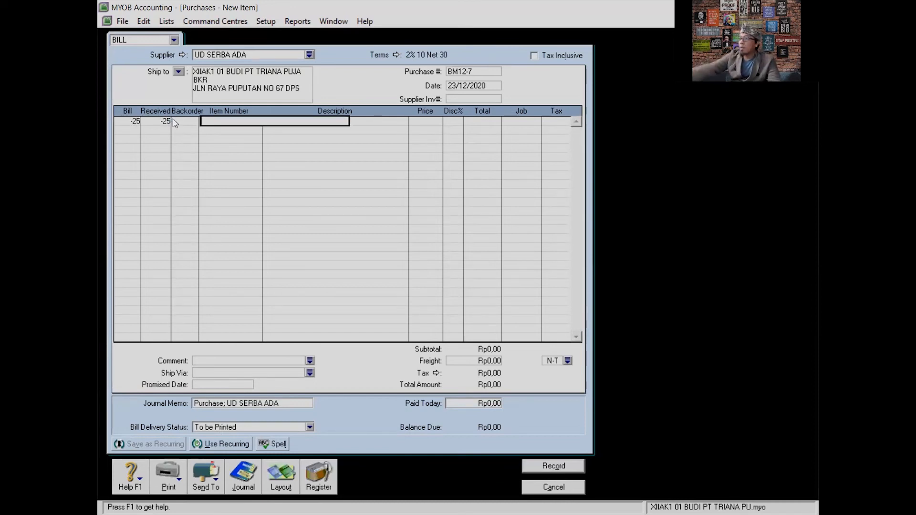
{"action": "key", "text": "Tab"}
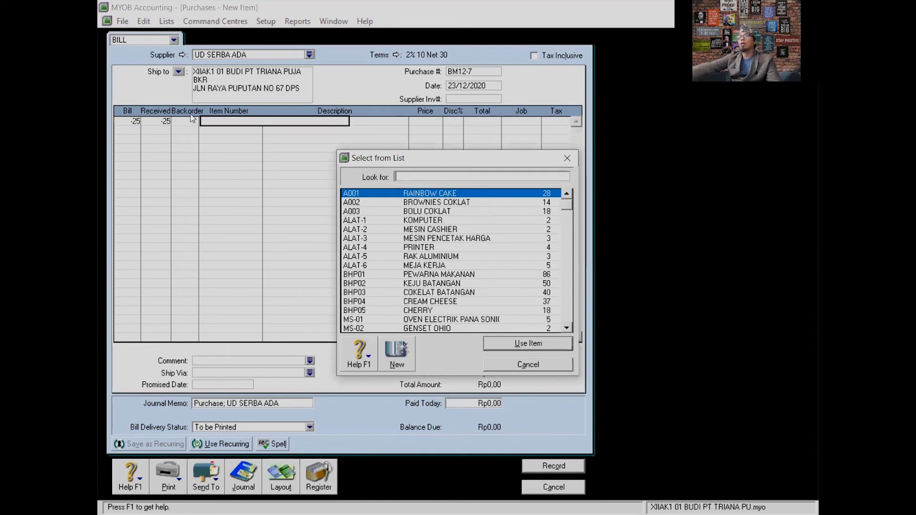
{"action": "scroll", "coordinate": [476, 255], "scroll_direction": "down", "scroll_amount": 3}
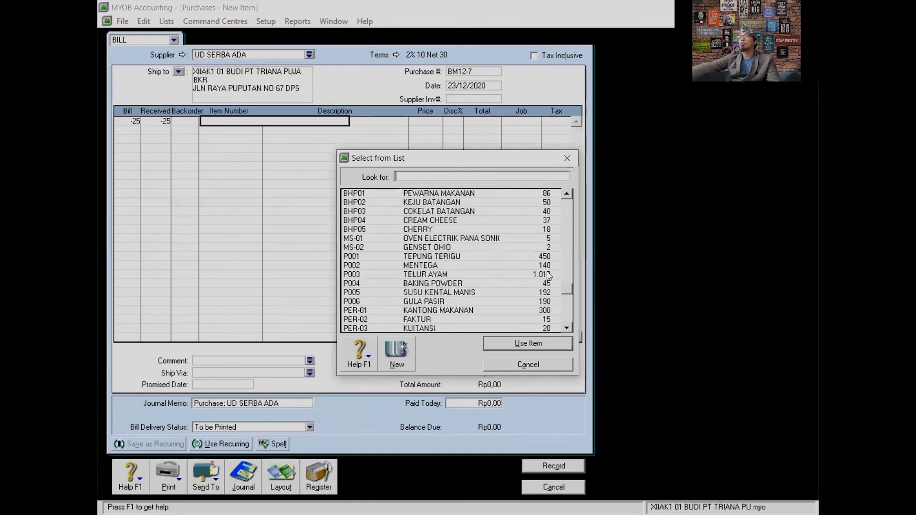
{"action": "left_click", "coordinate": [439, 275]}
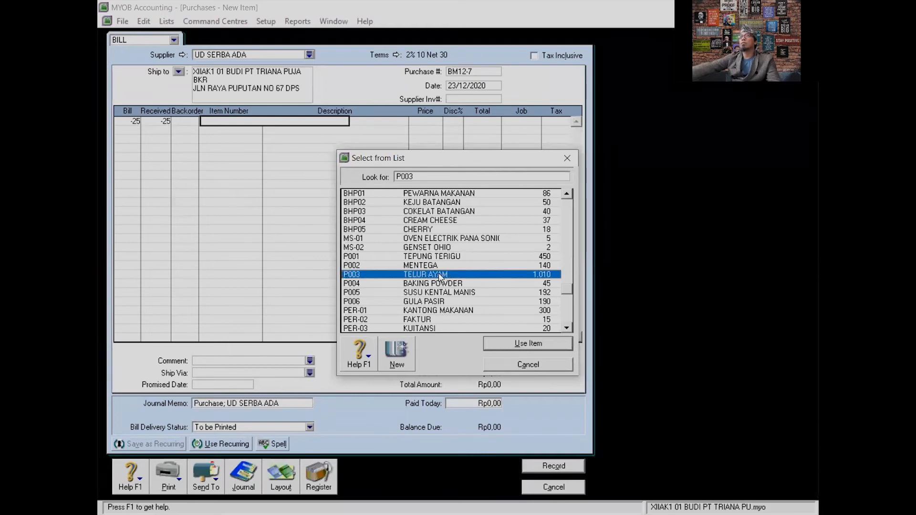
{"action": "left_click", "coordinate": [527, 344]}
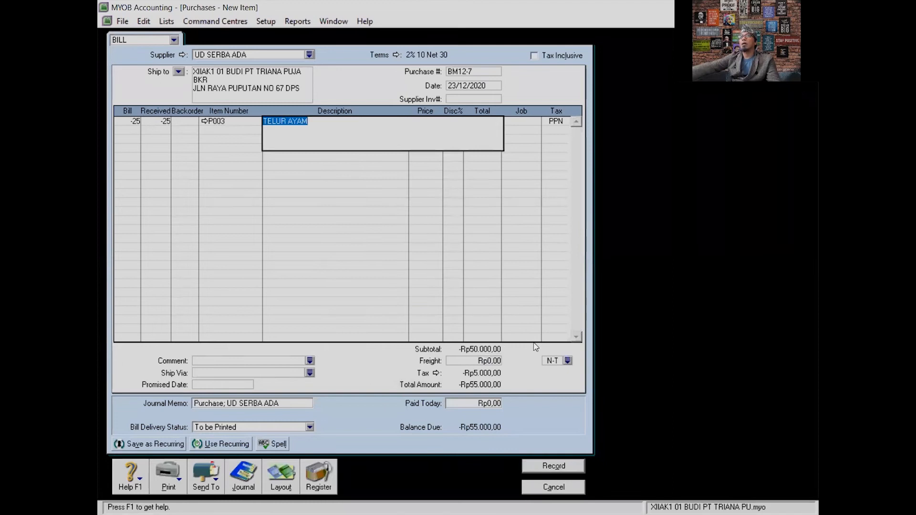
{"action": "key", "text": "Tab"}
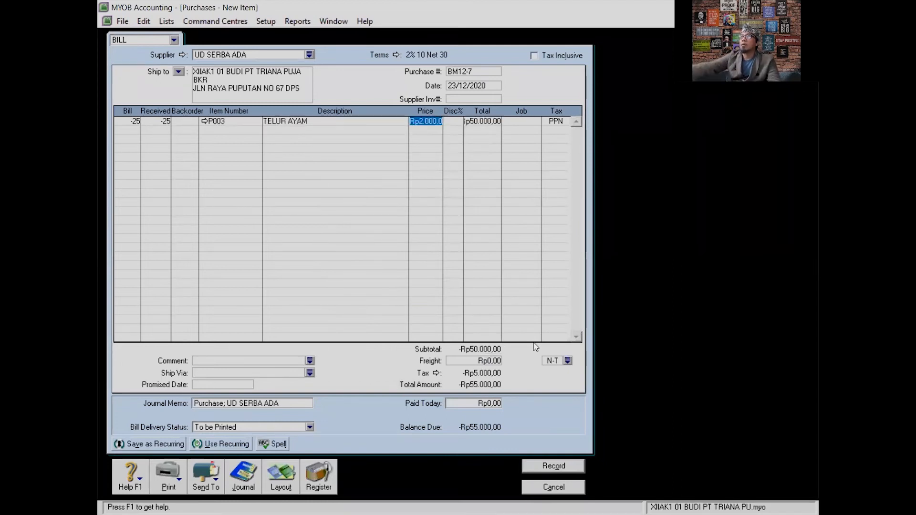
{"action": "key", "text": "Return"}
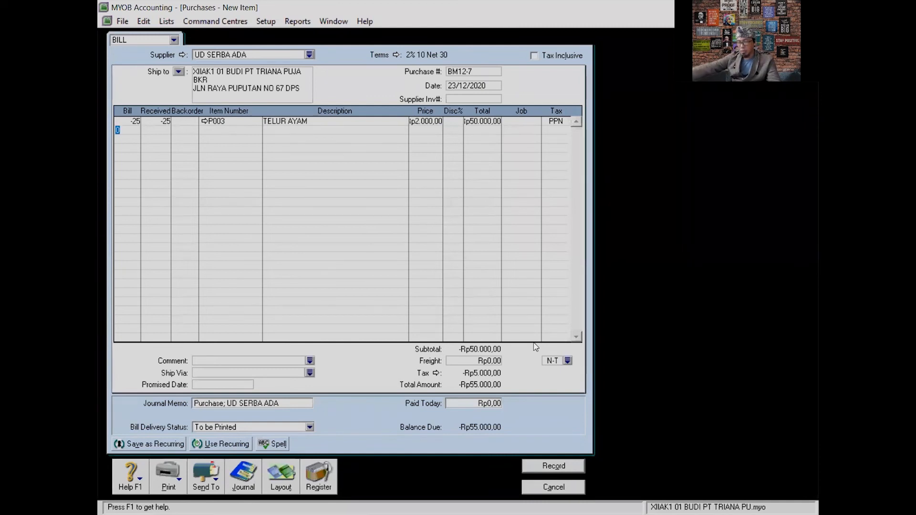
Add -2 units of item BHP04 CREAM CHEESE as the bill's second line, keeping the default price.
{"action": "type", "text": "-"}
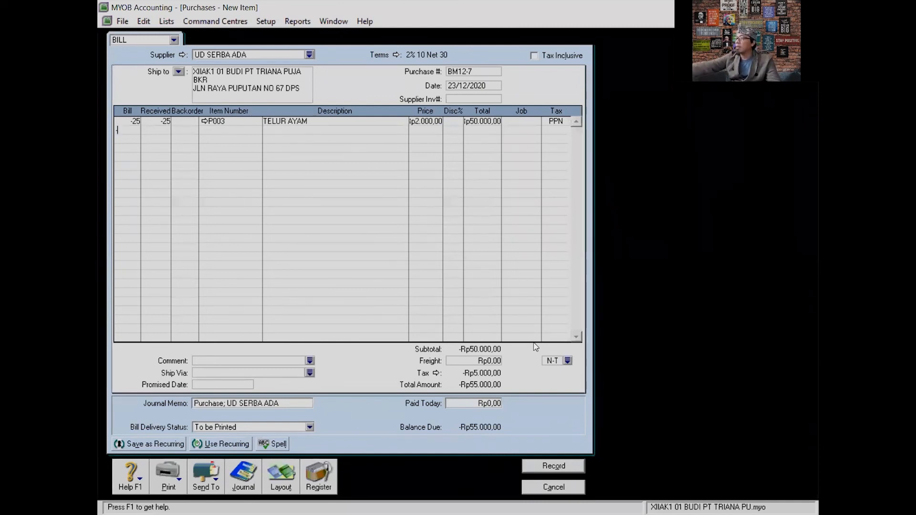
{"action": "type", "text": "2"}
{"action": "key", "text": "Tab"}
{"action": "key", "text": "Tab"}
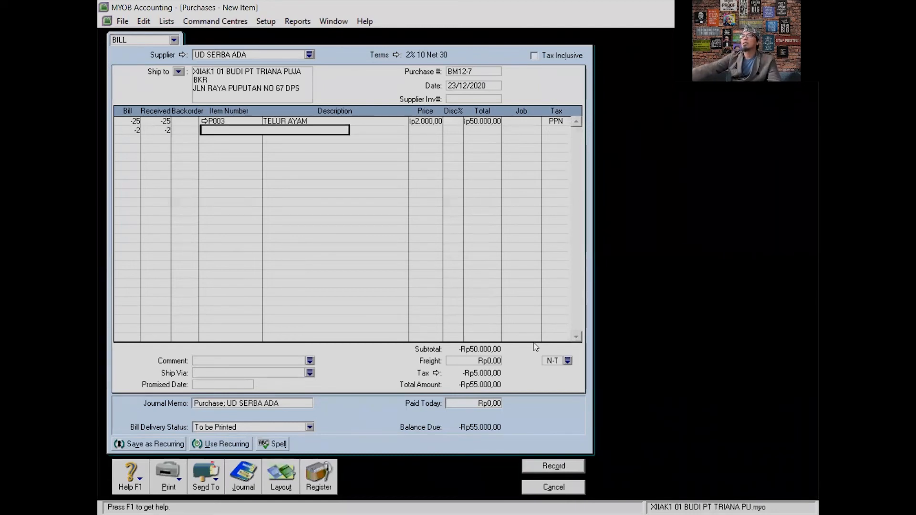
{"action": "key", "text": "Tab"}
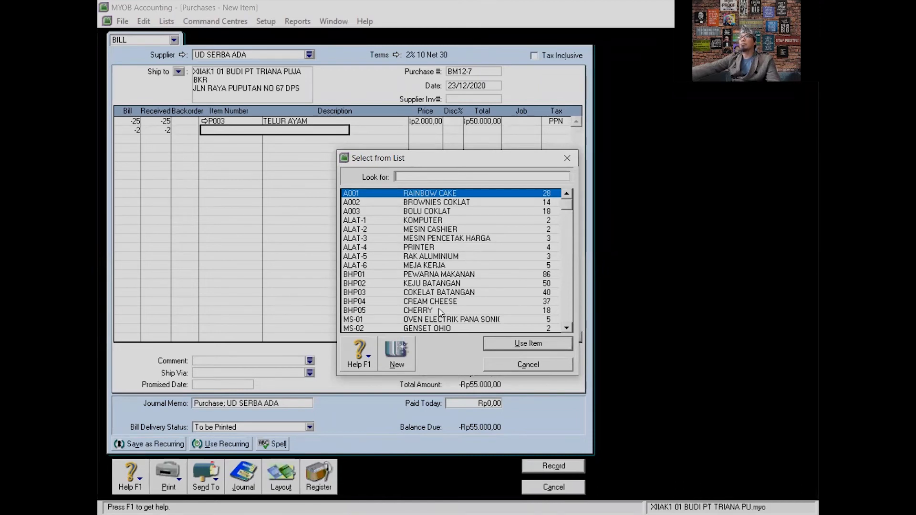
{"action": "type", "text": "BHP04"}
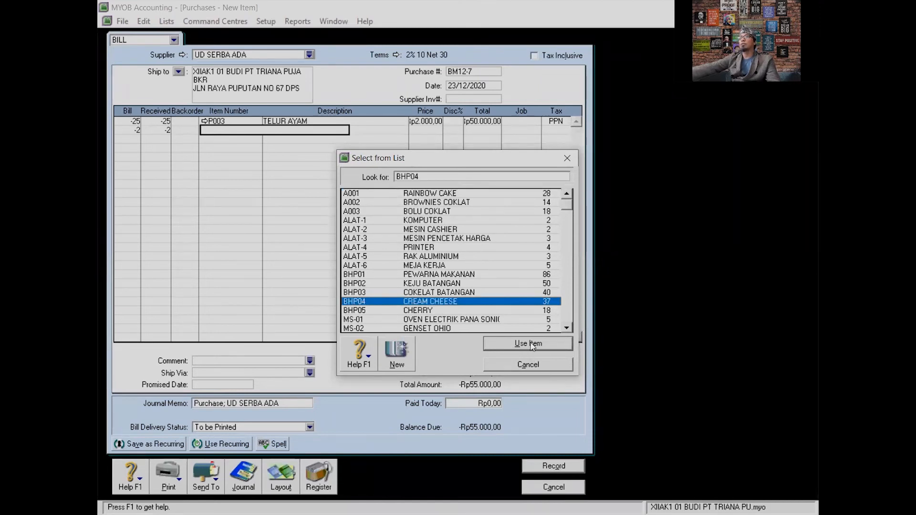
{"action": "left_click", "coordinate": [531, 346]}
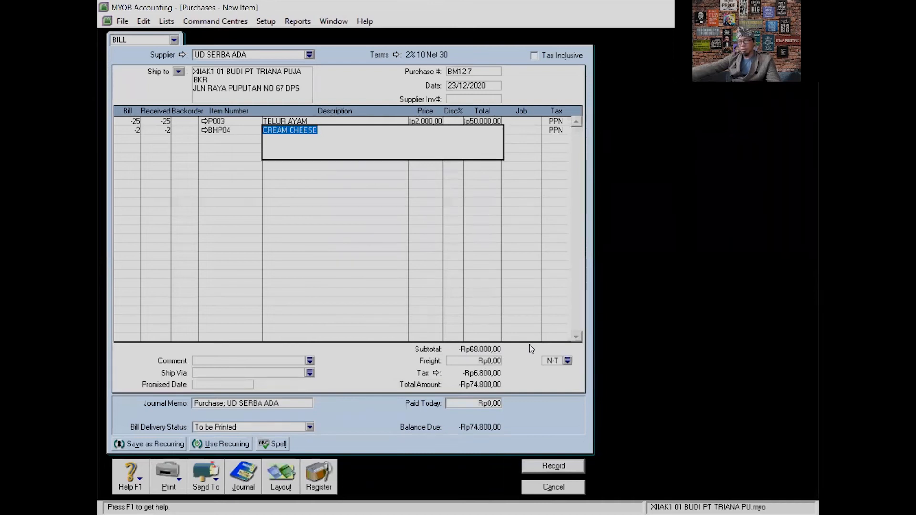
{"action": "key", "text": "Tab"}
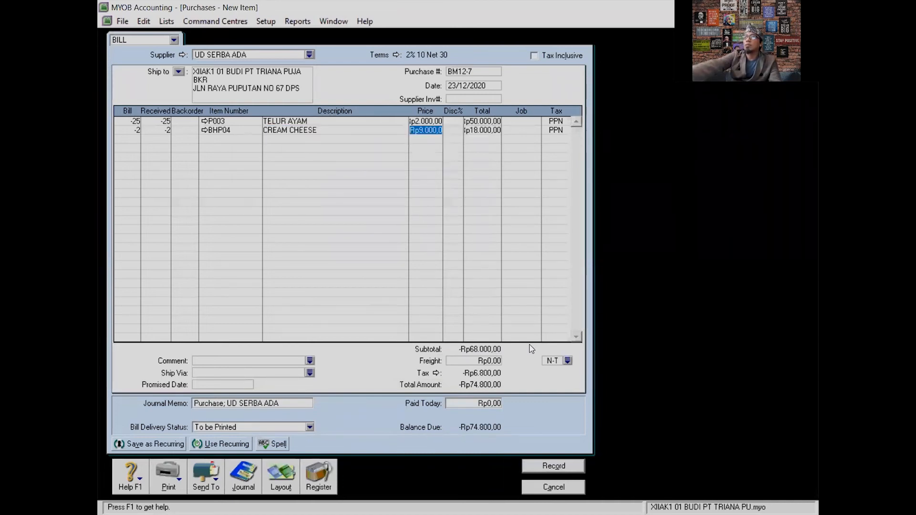
{"action": "key", "text": "Tab"}
{"action": "key", "text": "Tab"}
{"action": "key", "text": "Tab"}
{"action": "key", "text": "Tab"}
{"action": "key", "text": "Tab"}
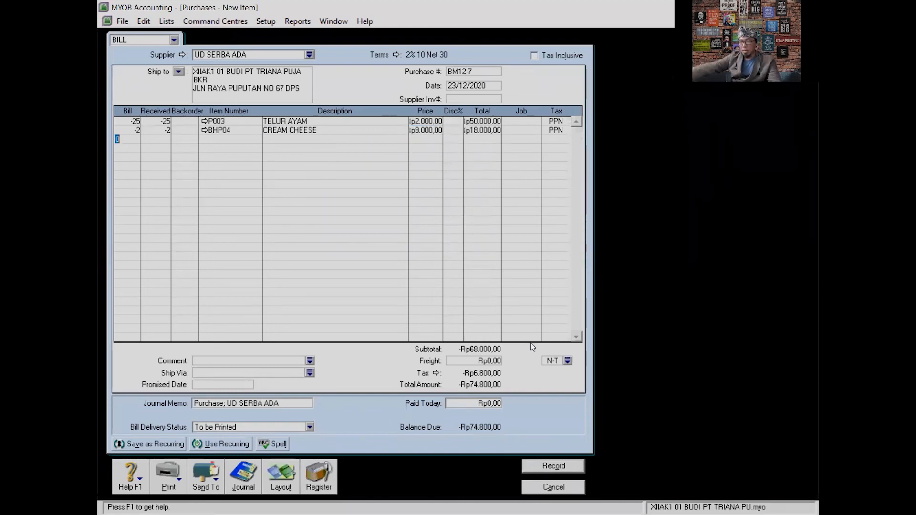
Add -1 unit of item BHP05 CHERRY as the bill's third line, keeping the default price.
{"action": "type", "text": "-1"}
{"action": "key", "text": "Return"}
{"action": "left_click", "coordinate": [210, 139]}
{"action": "key", "text": "Tab"}
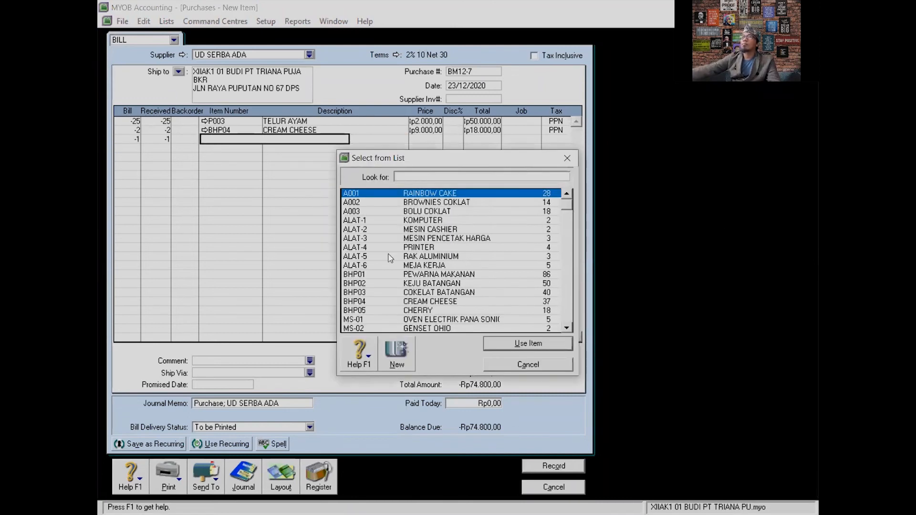
{"action": "scroll", "coordinate": [462, 248], "scroll_direction": "down", "scroll_amount": 1}
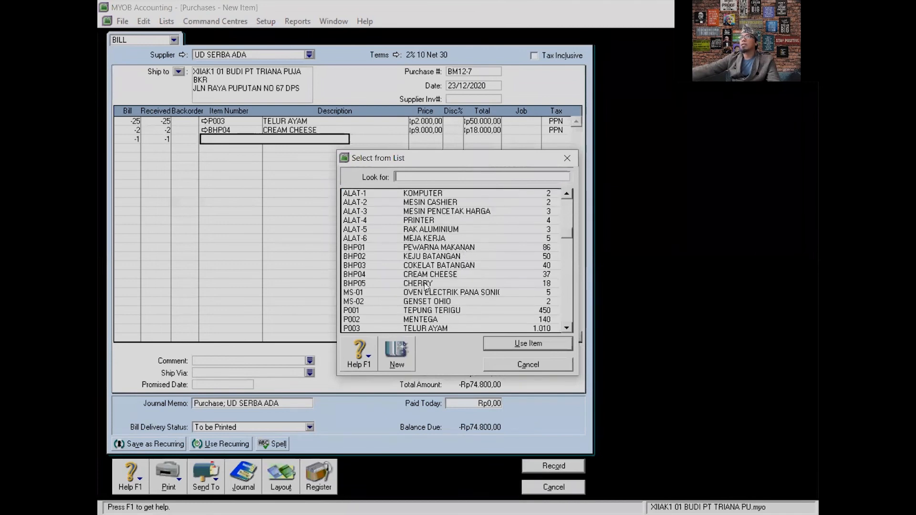
{"action": "type", "text": "BHP05"}
{"action": "left_click", "coordinate": [545, 346]}
{"action": "key", "text": "Tab"}
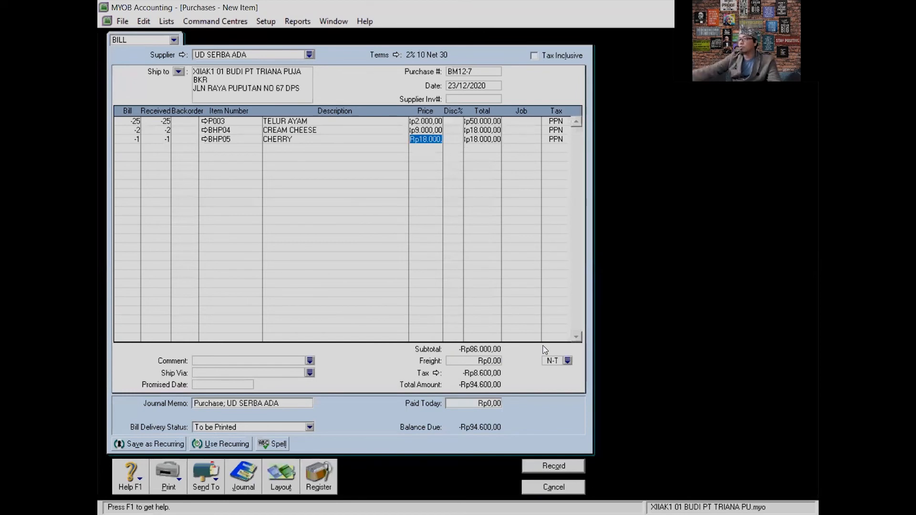
{"action": "key", "text": "Return"}
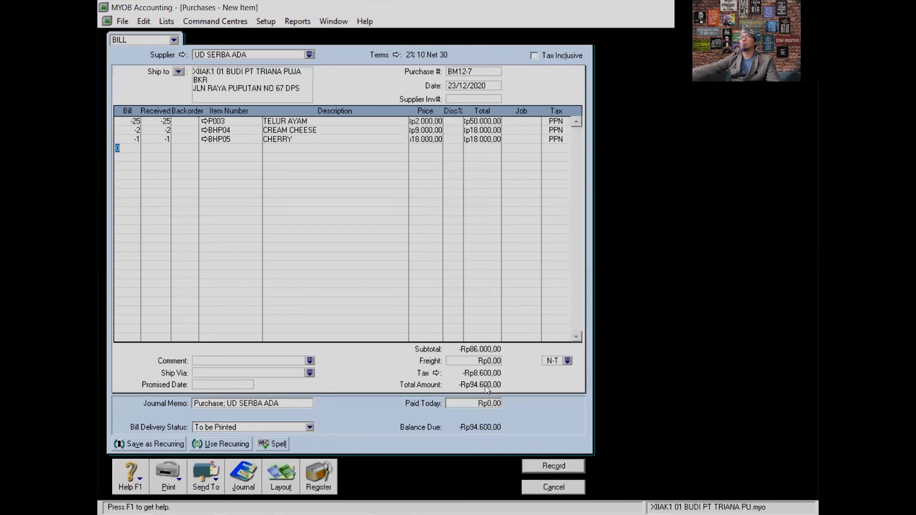
Review the recap of the BM12-7 purchase return's journal entries and record the bill.
{"action": "key", "text": "ctrl+r"}
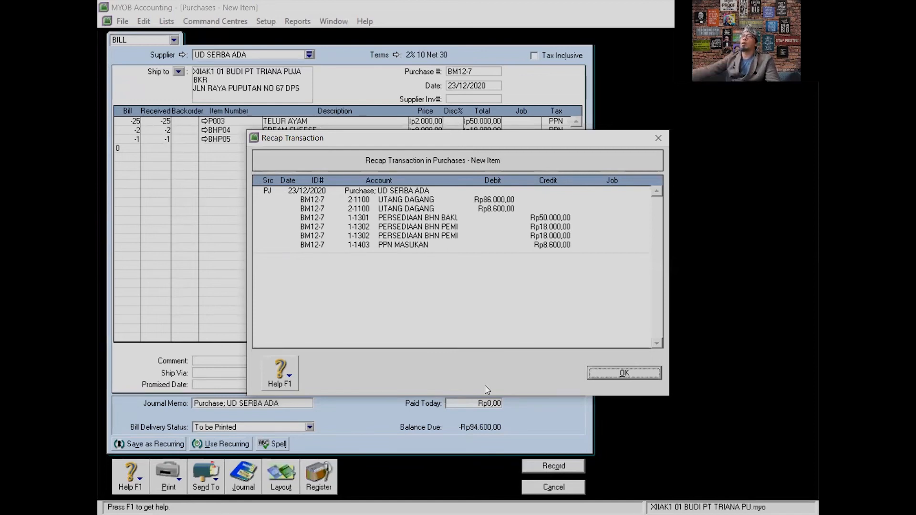
{"action": "left_click", "coordinate": [594, 371]}
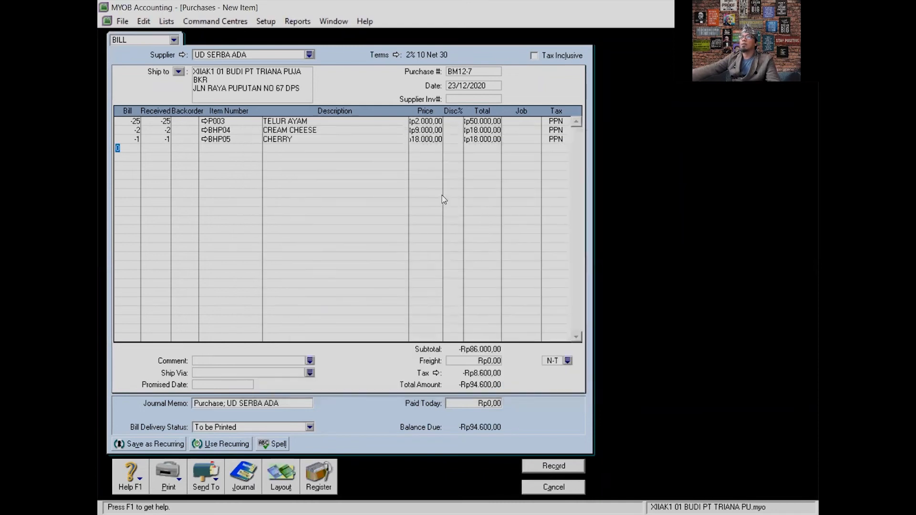
{"action": "left_click", "coordinate": [543, 466]}
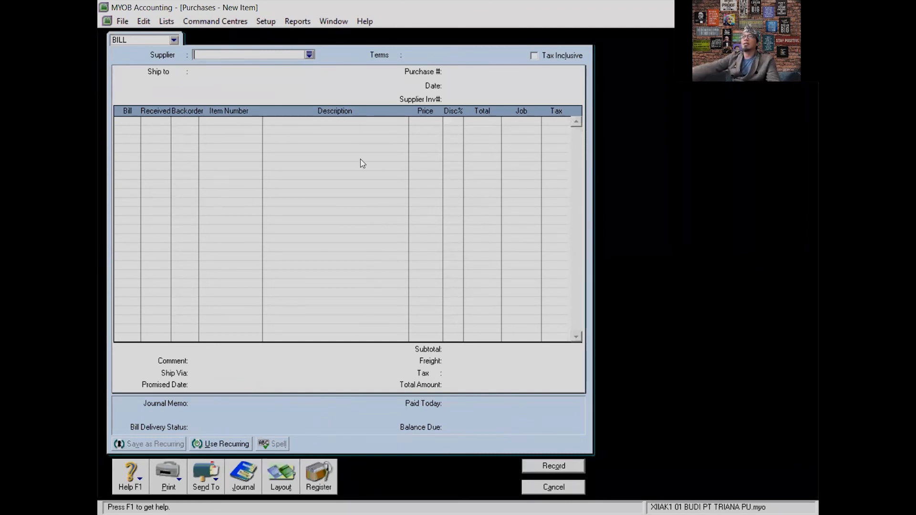
From the Purchases Register's returns and debits, start applying UD SERBA ADA's BM12-7 debit to a purchase.
{"action": "left_click", "coordinate": [317, 483]}
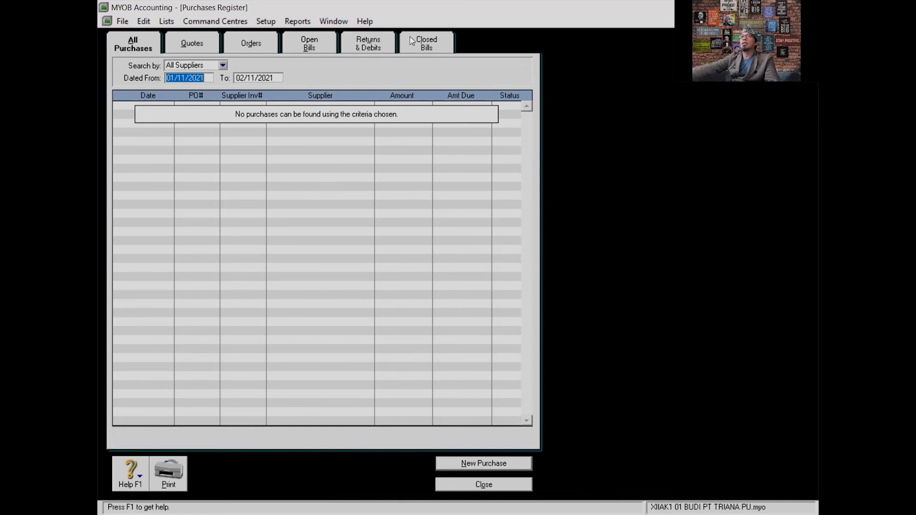
{"action": "left_click", "coordinate": [377, 45]}
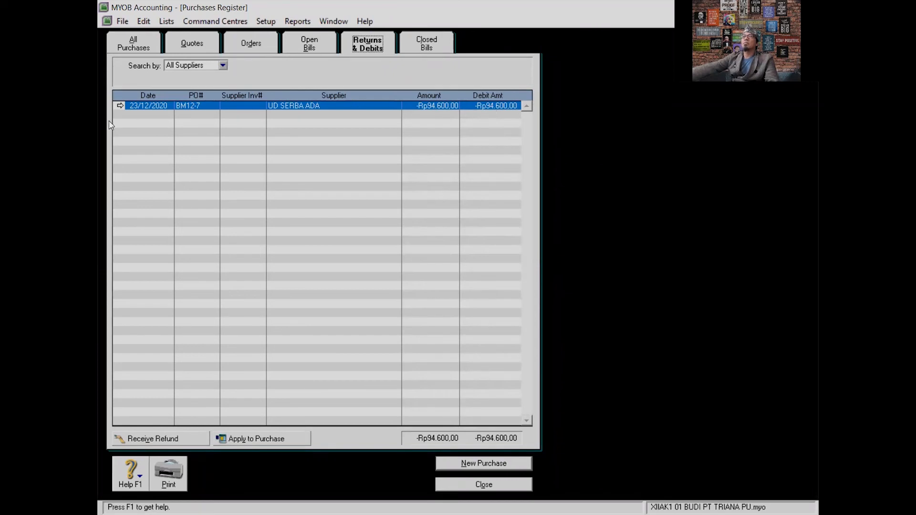
{"action": "left_click", "coordinate": [271, 439]}
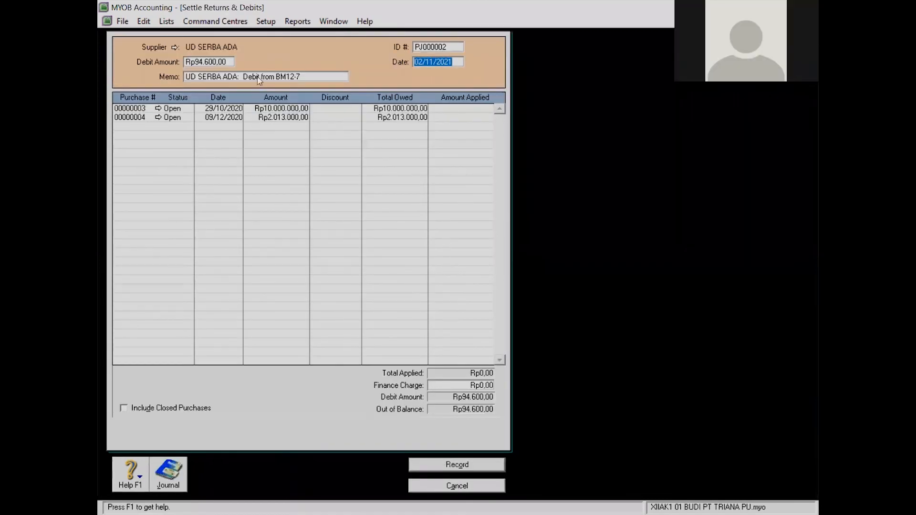
Set the debit settlement's ID number to BM12-7 and its date to 23/12/2020.
{"action": "left_click", "coordinate": [451, 45]}
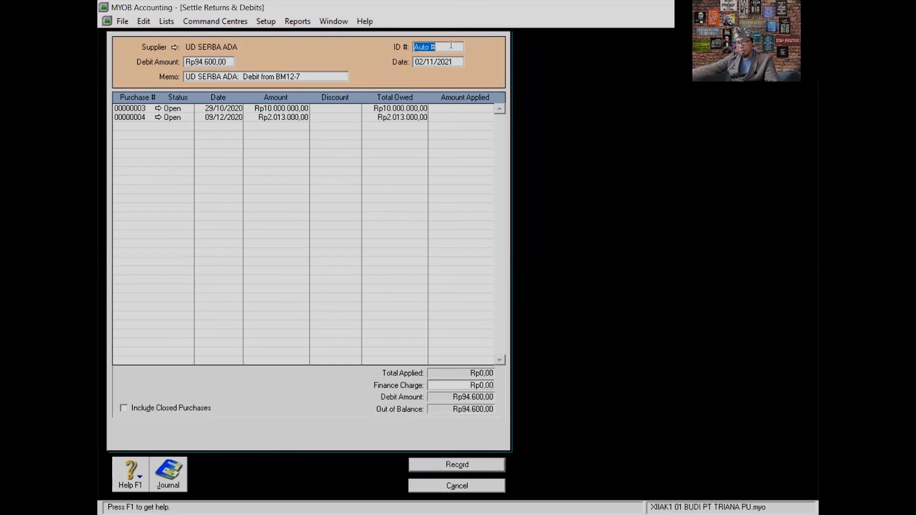
{"action": "type", "text": "BM12-7"}
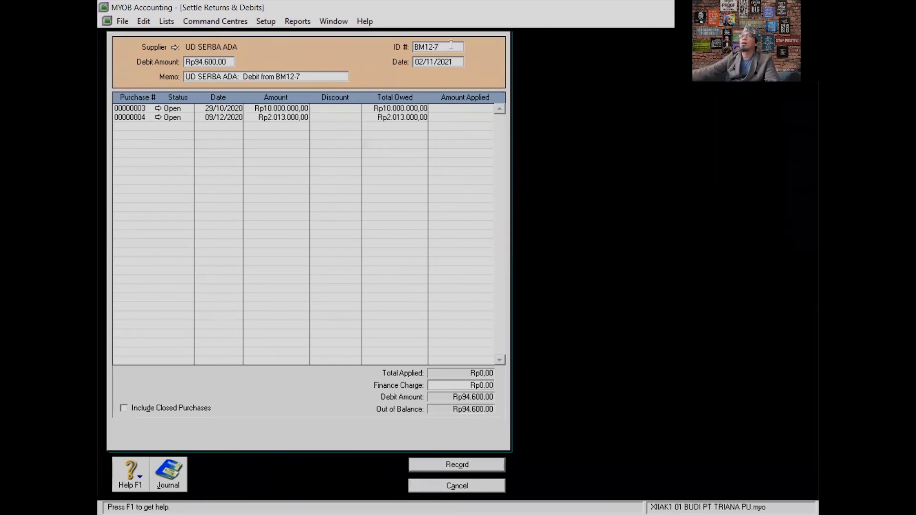
{"action": "left_click", "coordinate": [431, 58]}
{"action": "type", "text": "23/12/20"}
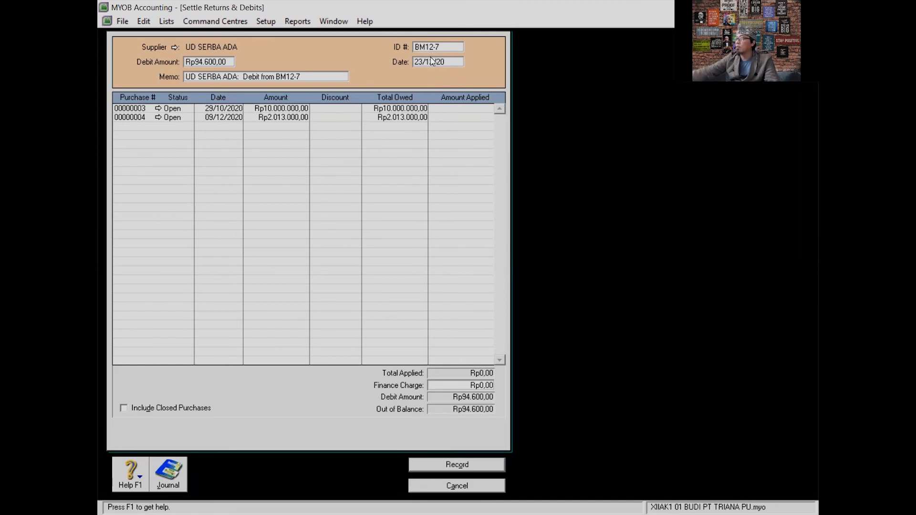
{"action": "key", "text": "Tab"}
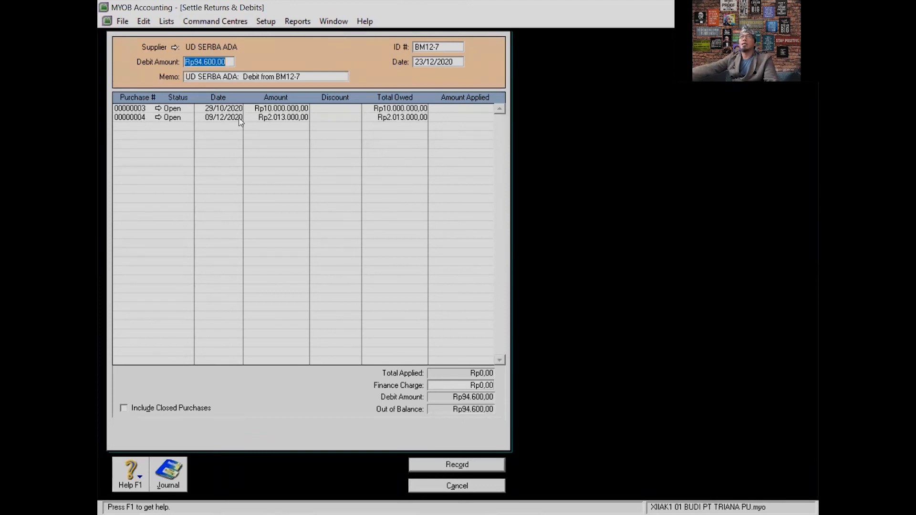
Apply the full Rp94.600,00 debit to the supplier's open purchase dated 09/12/2020.
{"action": "left_click", "coordinate": [439, 119]}
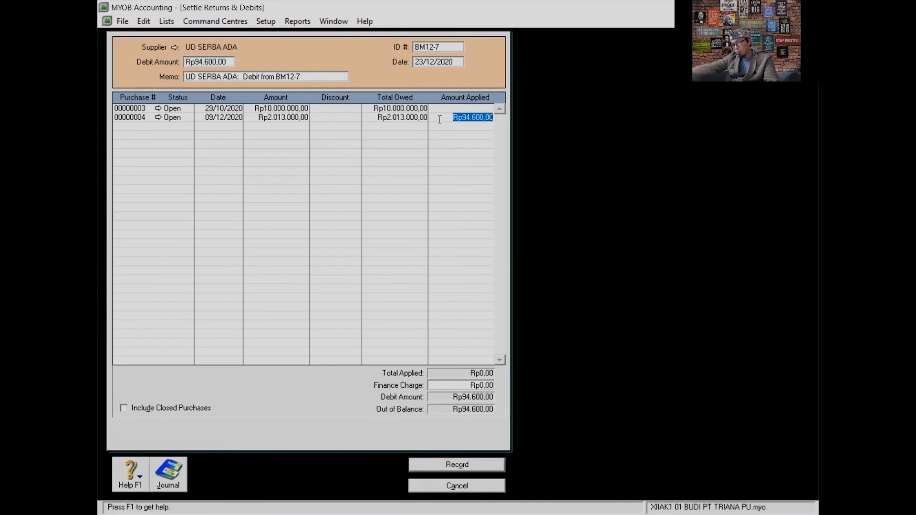
{"action": "key", "text": "Tab"}
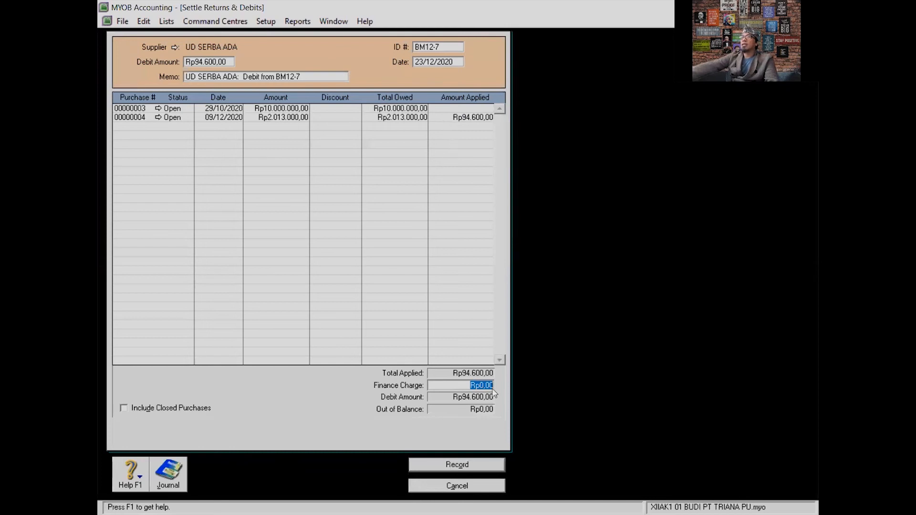
{"action": "left_click", "coordinate": [464, 119]}
{"action": "key", "text": "Tab"}
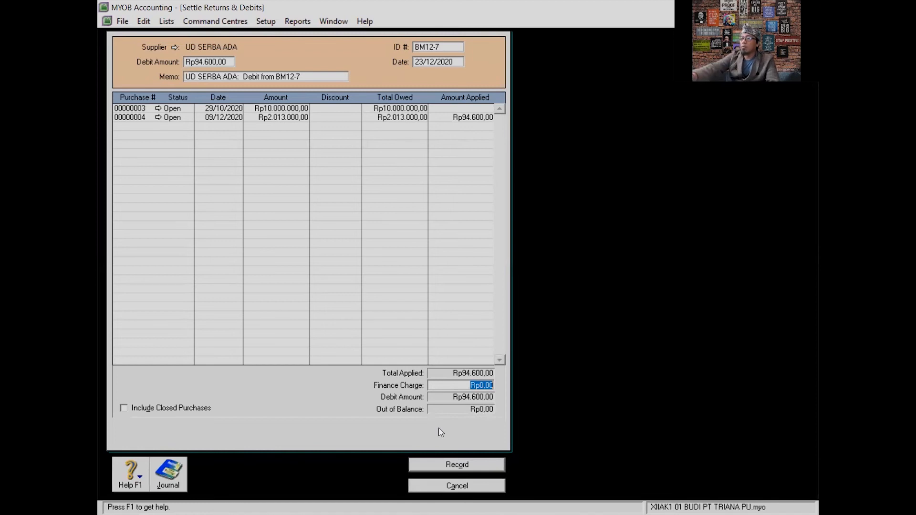
Review the settlement's recap, record it, and return to the Purchases command centre.
{"action": "key", "text": "ctrl+r"}
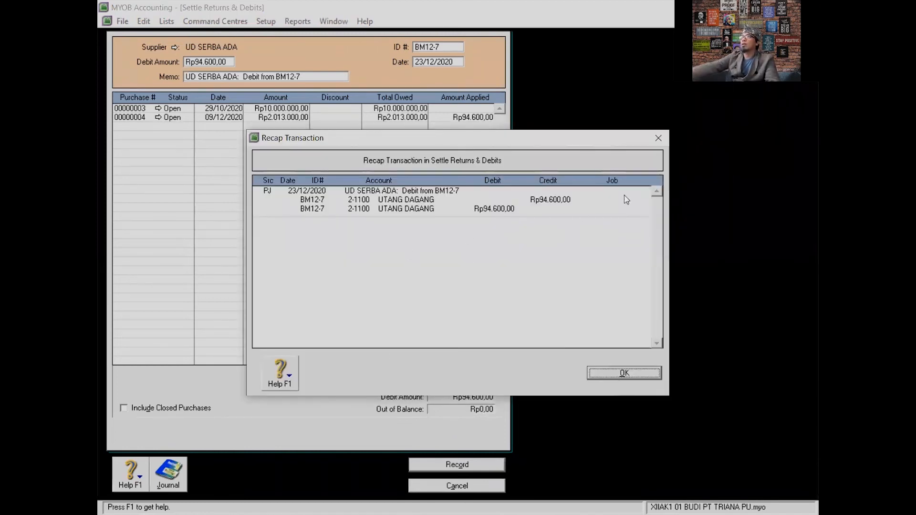
{"action": "left_click", "coordinate": [631, 374]}
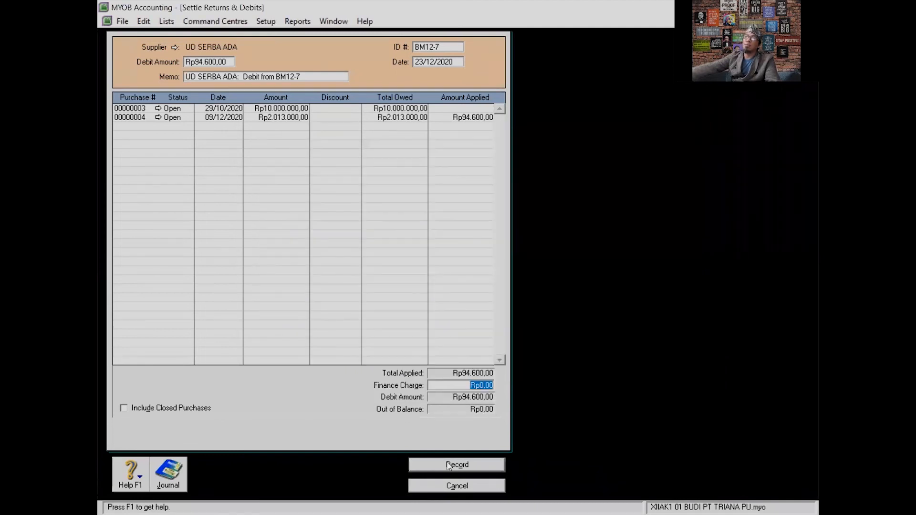
{"action": "left_click", "coordinate": [448, 465]}
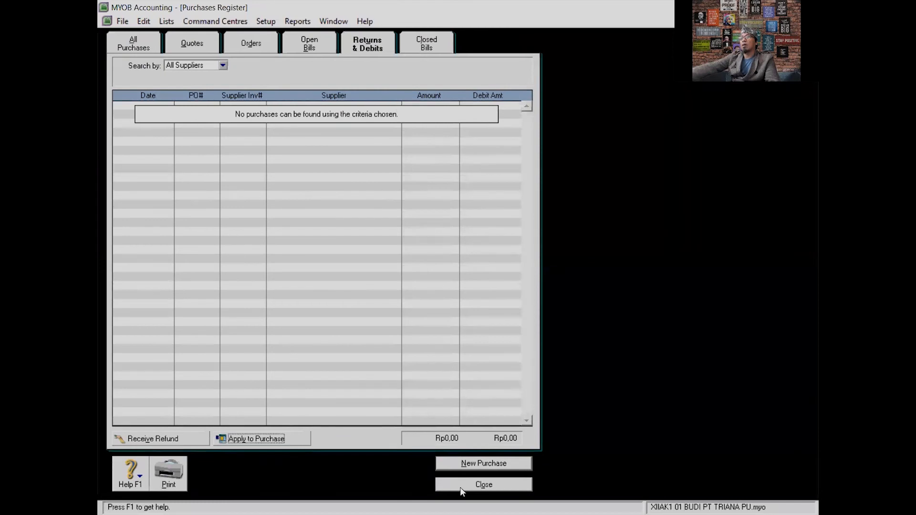
{"action": "left_click", "coordinate": [460, 487]}
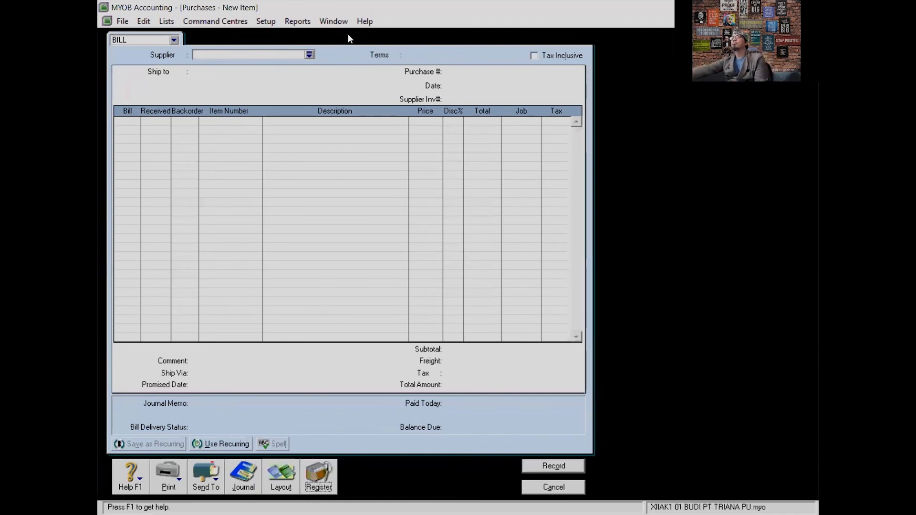
{"action": "left_click", "coordinate": [563, 489]}
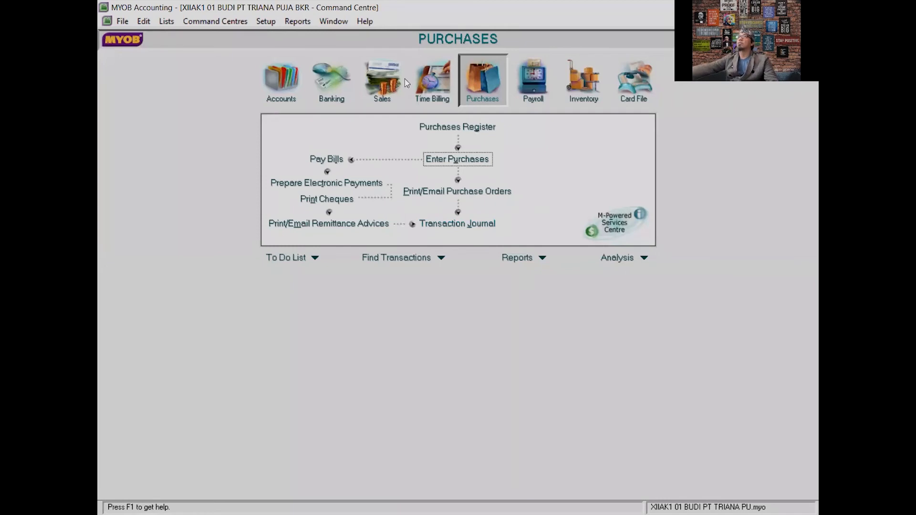
Start a new item sales invoice for customer SEGARA MADU.
{"action": "left_click", "coordinate": [394, 84]}
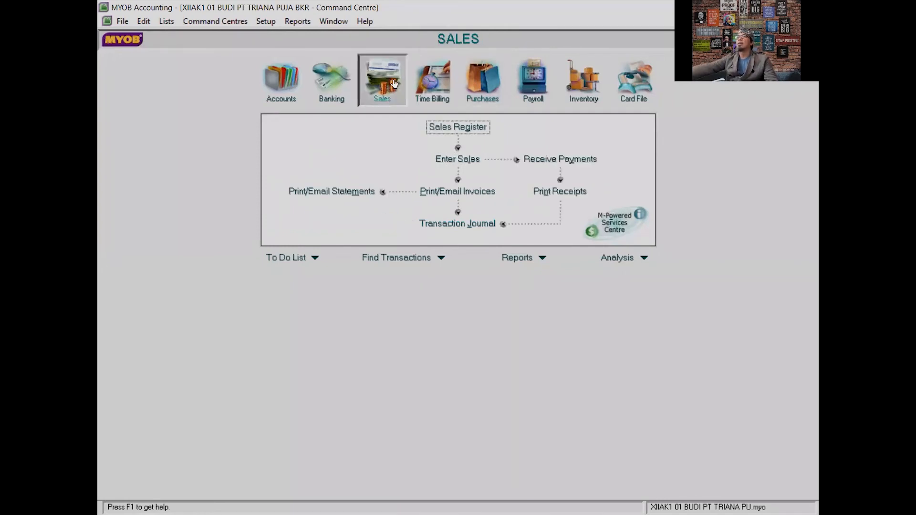
{"action": "left_click", "coordinate": [457, 160]}
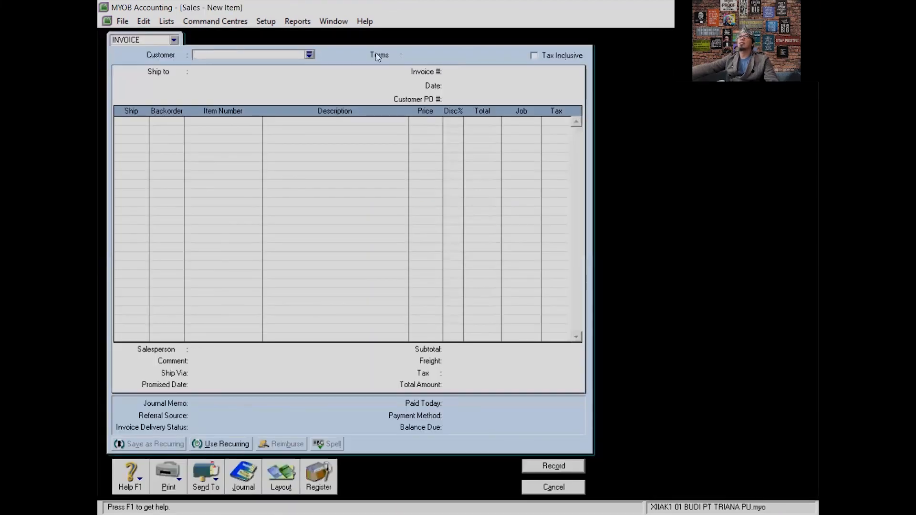
{"action": "left_click", "coordinate": [310, 55]}
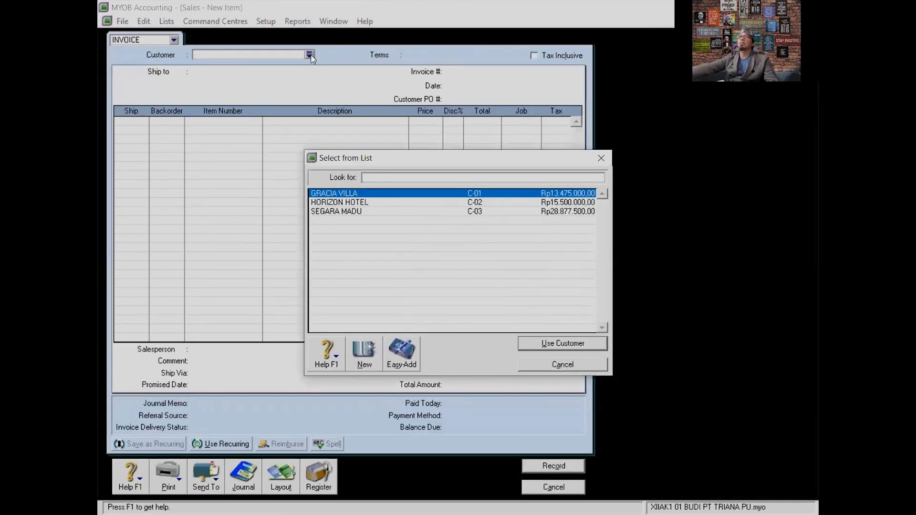
{"action": "left_click", "coordinate": [353, 212]}
{"action": "left_click", "coordinate": [564, 345]}
Set the invoice number to BM12-8 and the invoice date to 24/12/2020.
{"action": "left_click", "coordinate": [487, 68]}
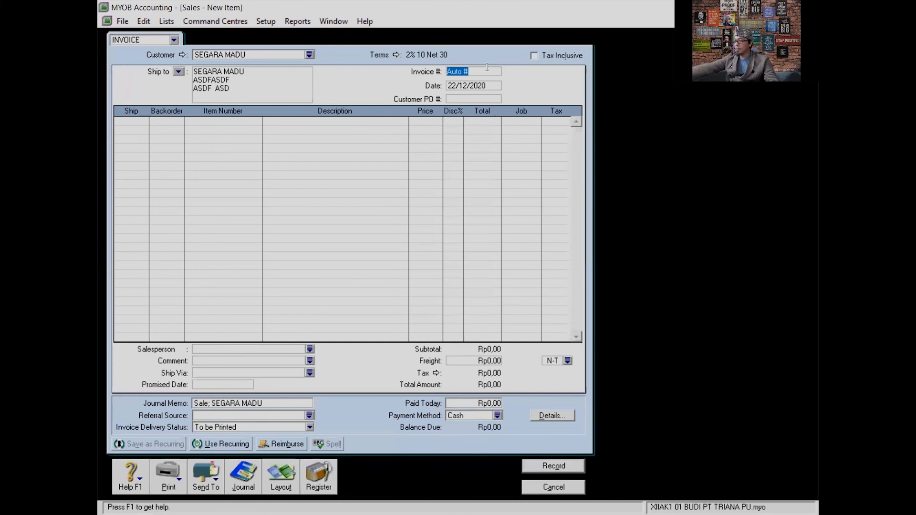
{"action": "type", "text": "BM"}
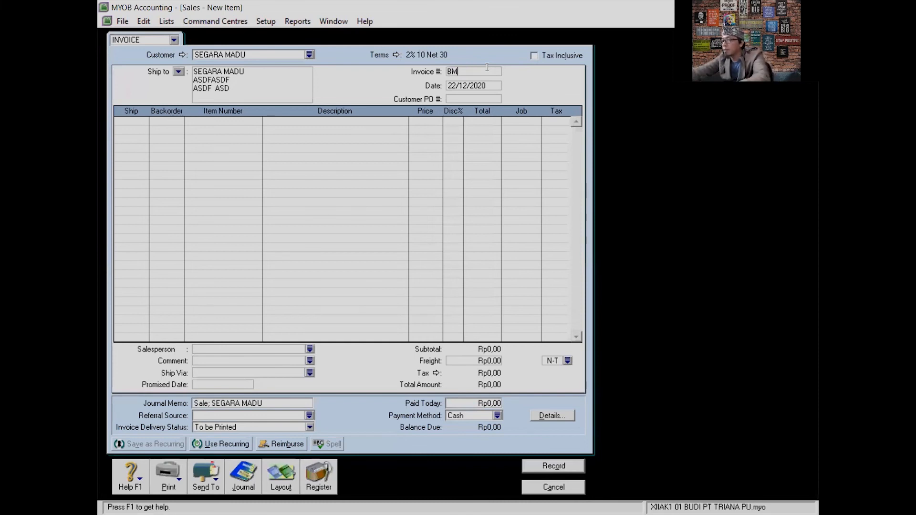
{"action": "type", "text": "12-8"}
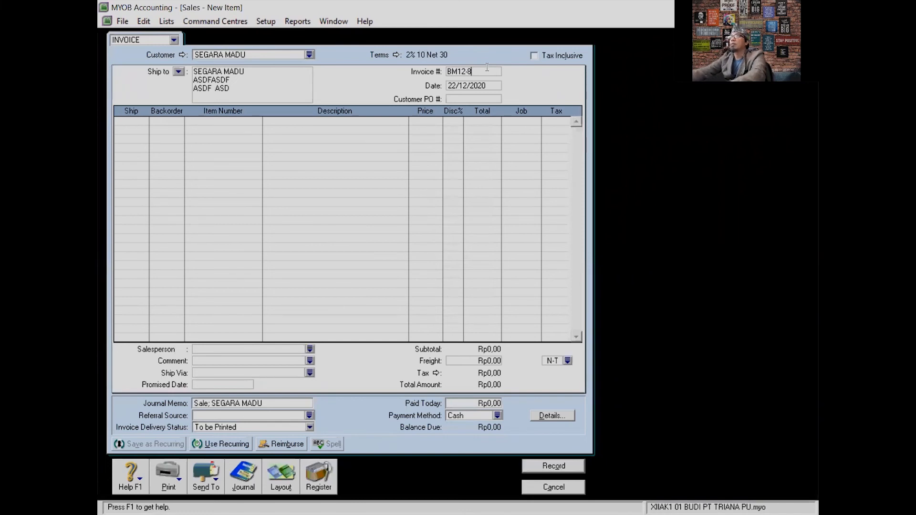
{"action": "left_click", "coordinate": [456, 88]}
{"action": "left_click", "coordinate": [455, 86]}
{"action": "left_click", "coordinate": [455, 87]}
{"action": "left_click", "coordinate": [455, 85]}
{"action": "left_click_drag", "start_coordinate": [455, 85], "coordinate": [441, 86]}
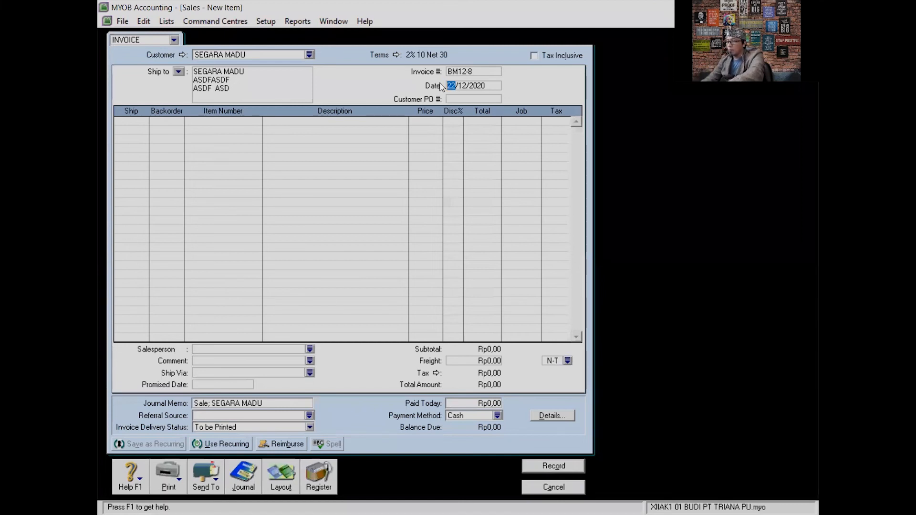
{"action": "type", "text": "24"}
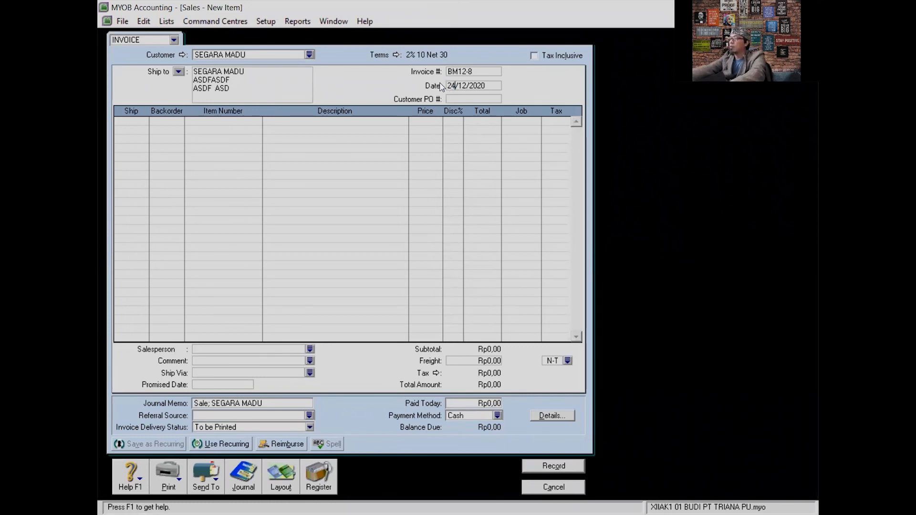
Enter the first return line with a quantity of -2 for item A001 RAINBOW CAKE.
{"action": "left_click", "coordinate": [137, 121]}
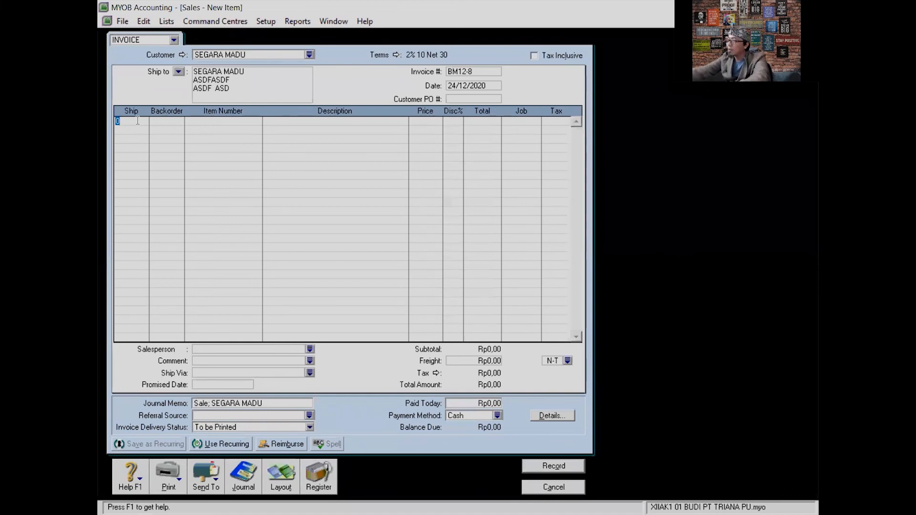
{"action": "type", "text": "-2"}
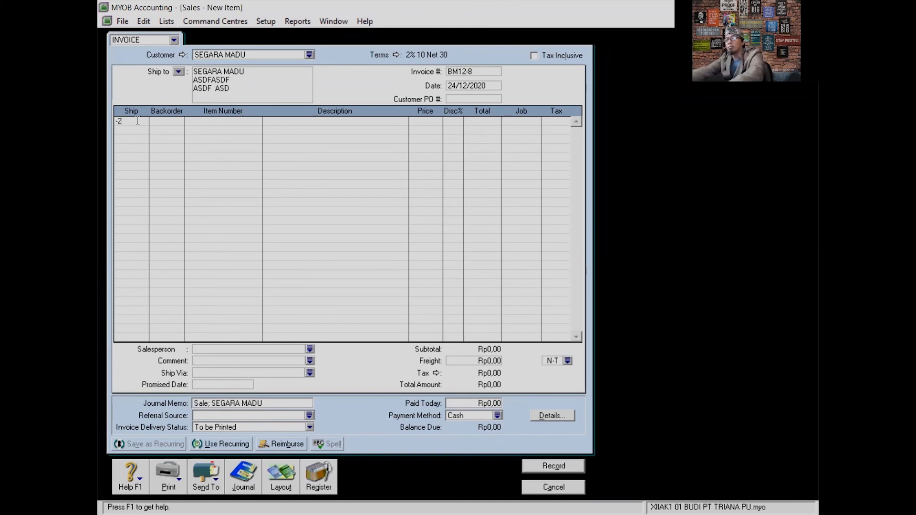
{"action": "key", "text": "Tab"}
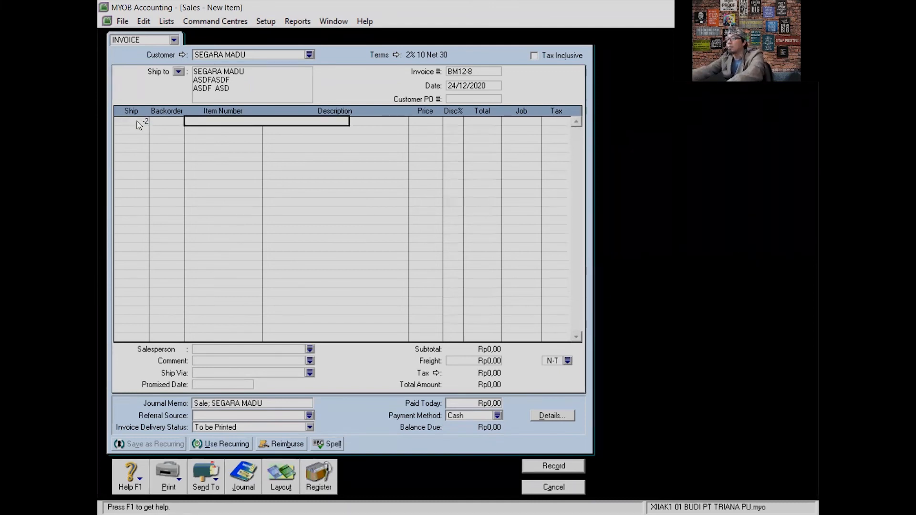
{"action": "key", "text": "Tab"}
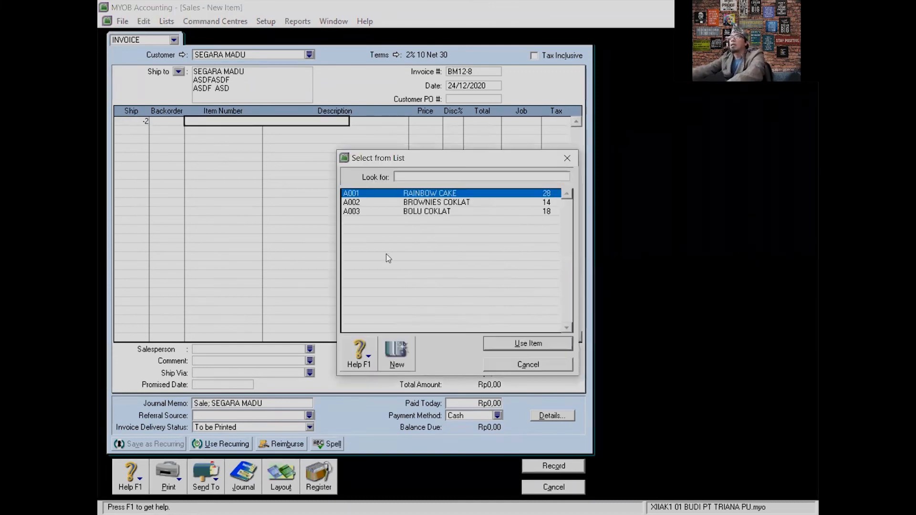
{"action": "double_click", "coordinate": [463, 194]}
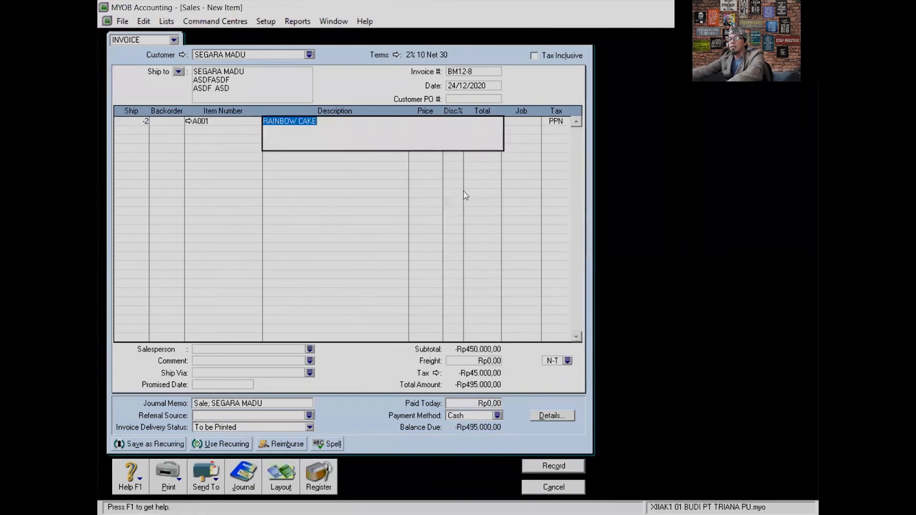
{"action": "key", "text": "Tab"}
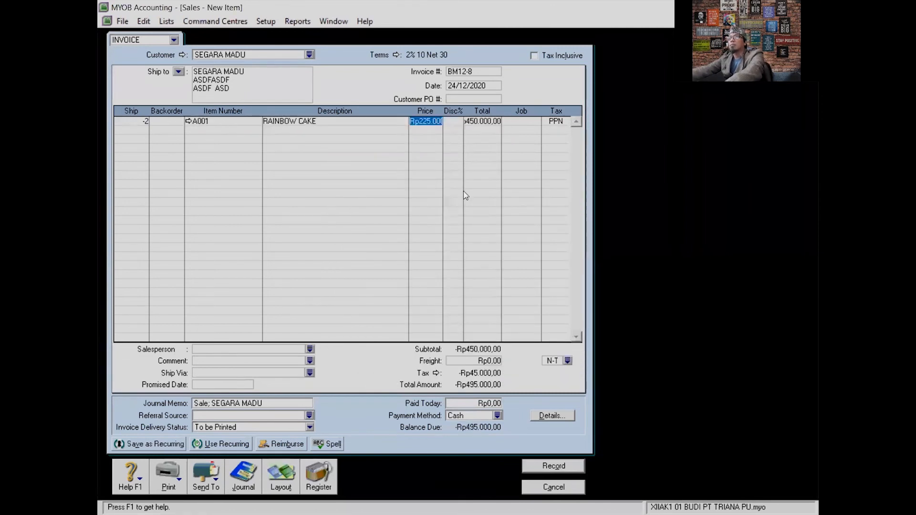
{"action": "left_click", "coordinate": [142, 125]}
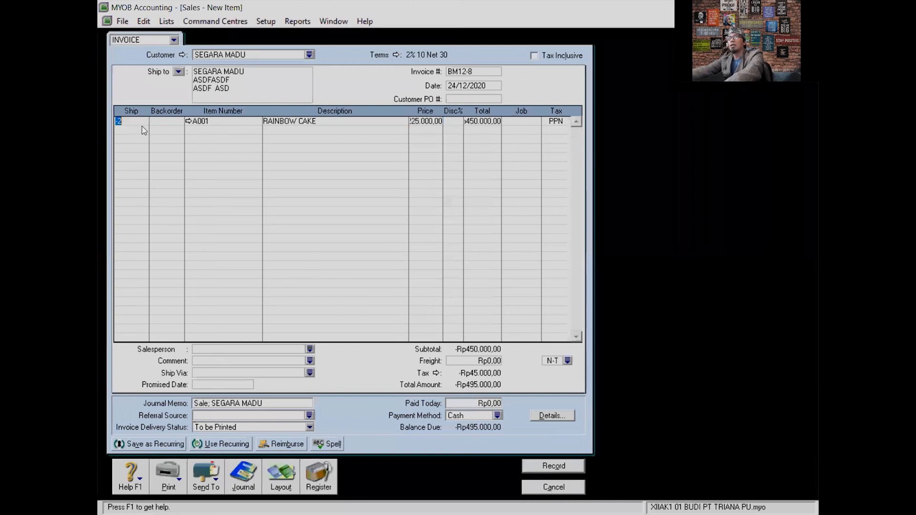
Add a second return line with a quantity of -1 for item A002 BROWNIES COKLAT.
{"action": "left_click", "coordinate": [141, 131]}
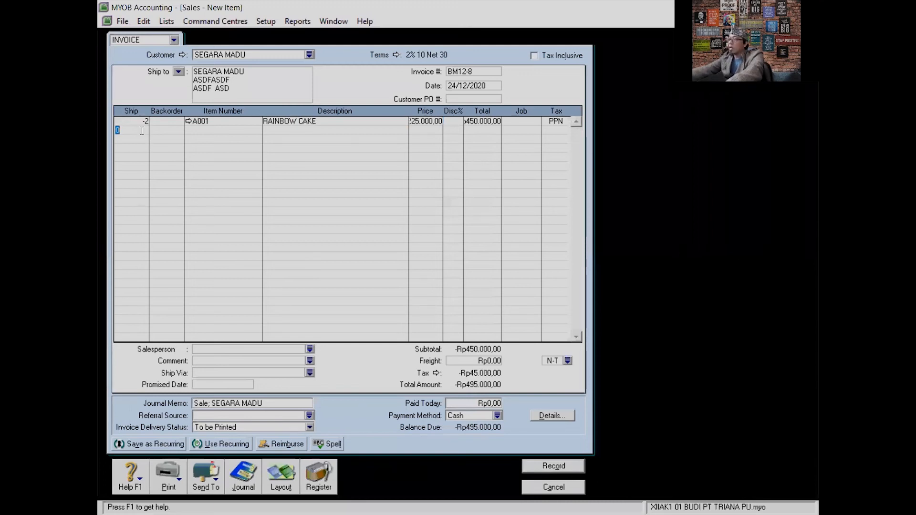
{"action": "type", "text": "-1"}
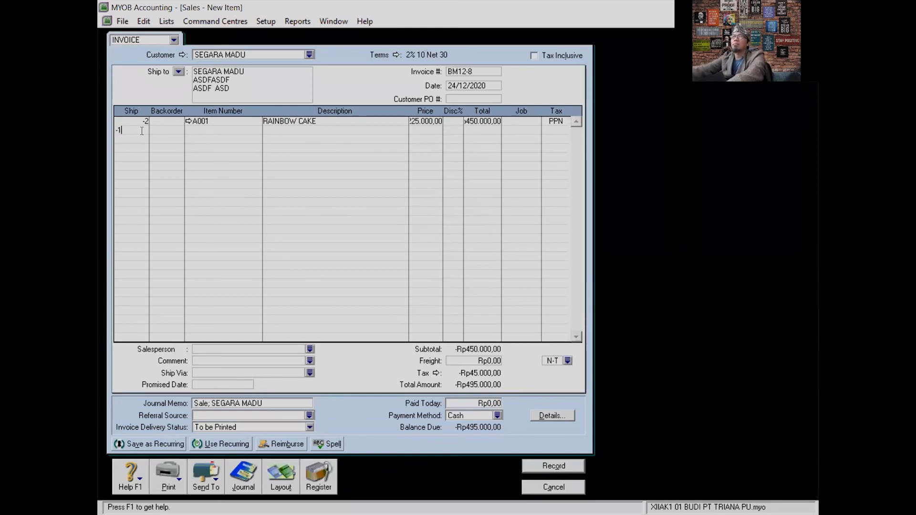
{"action": "key", "text": "Tab"}
{"action": "key", "text": "Tab"}
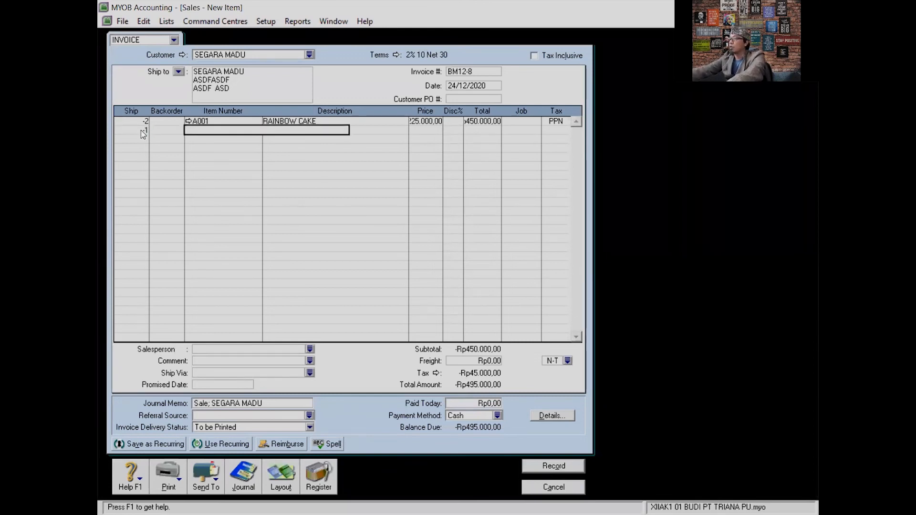
{"action": "key", "text": "Tab"}
{"action": "left_click", "coordinate": [465, 201]}
{"action": "double_click", "coordinate": [465, 201]}
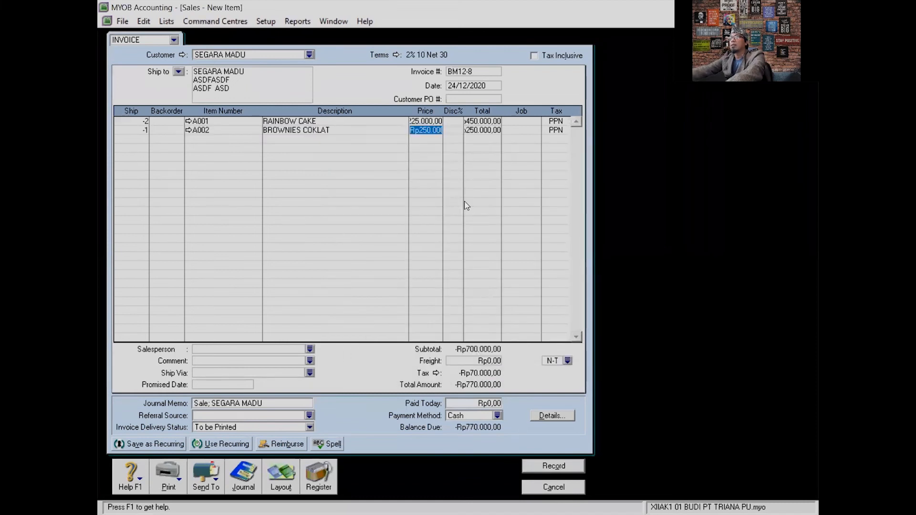
Add a third return line with a quantity of -2 for item A003 BOLU COKLAT.
{"action": "key", "text": "Return"}
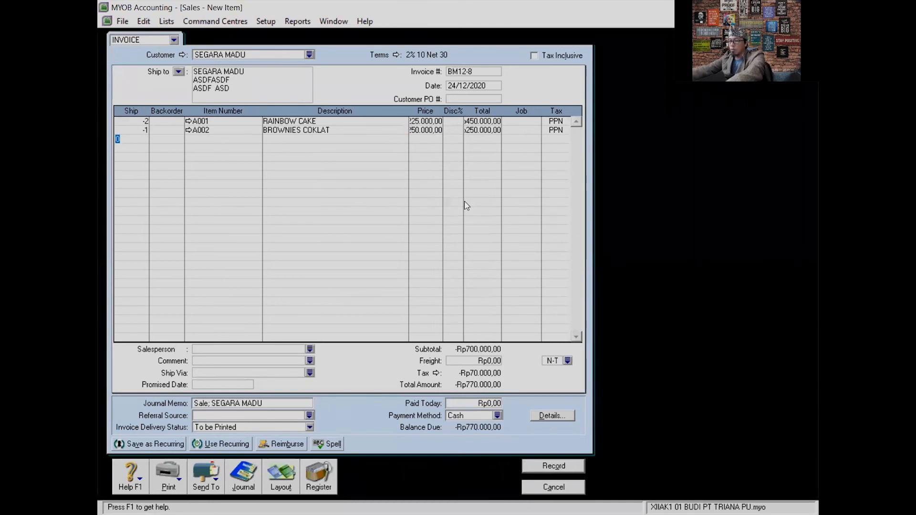
{"action": "type", "text": "-2"}
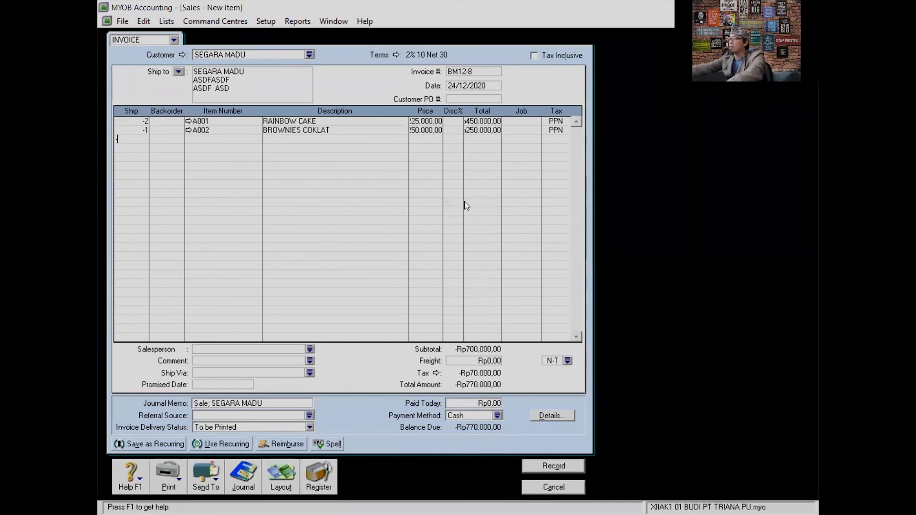
{"action": "key", "text": "Tab"}
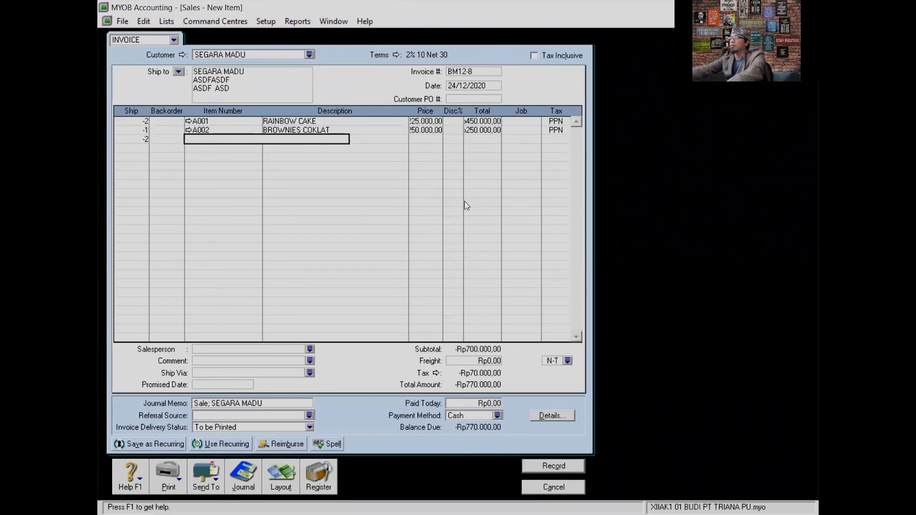
{"action": "key", "text": "Tab"}
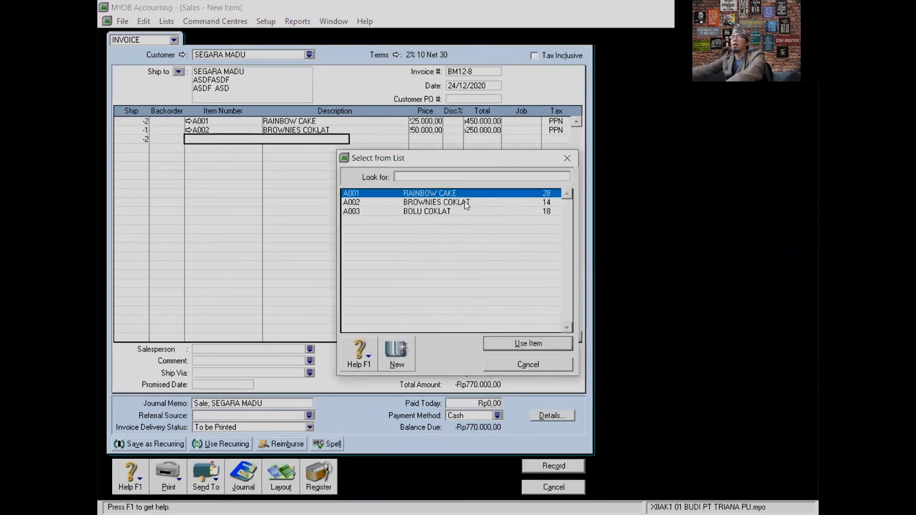
{"action": "left_click", "coordinate": [441, 212]}
{"action": "left_click", "coordinate": [545, 343]}
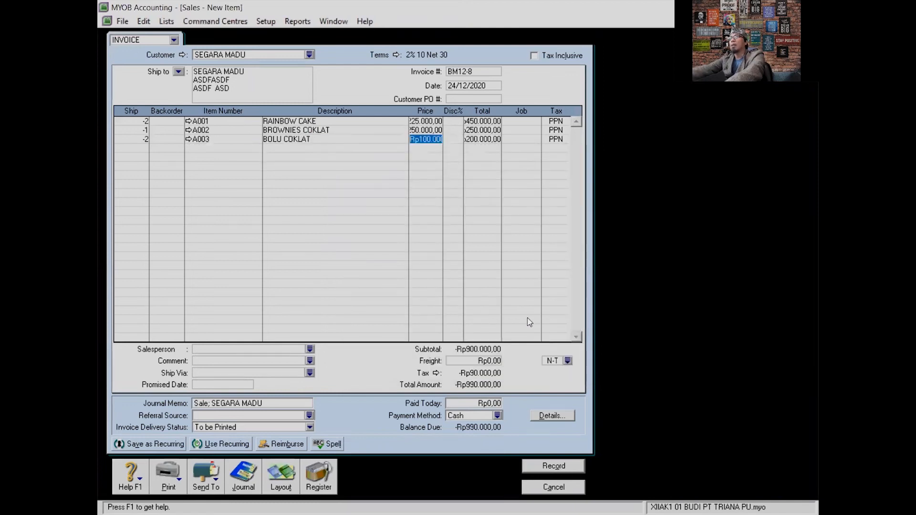
Set the price of all three returned items, A001, A002 and A003, to 0.
{"action": "left_click", "coordinate": [425, 122]}
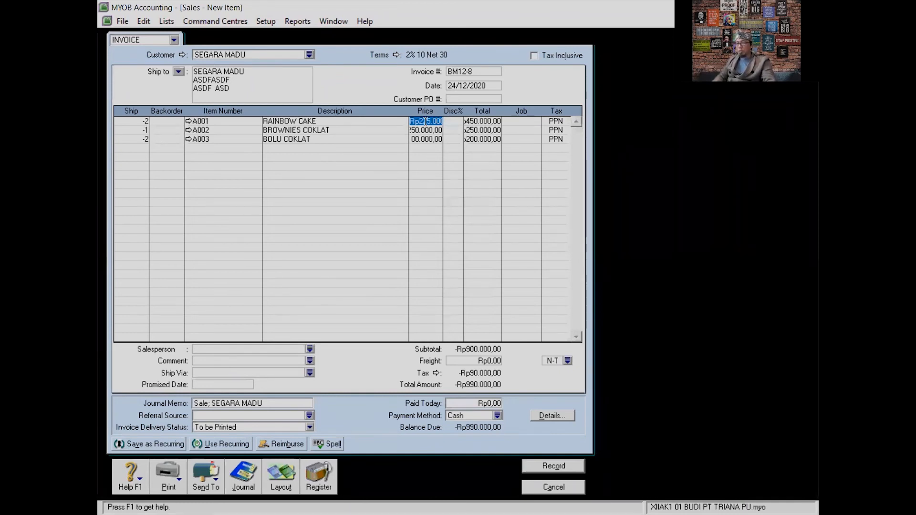
{"action": "type", "text": "0"}
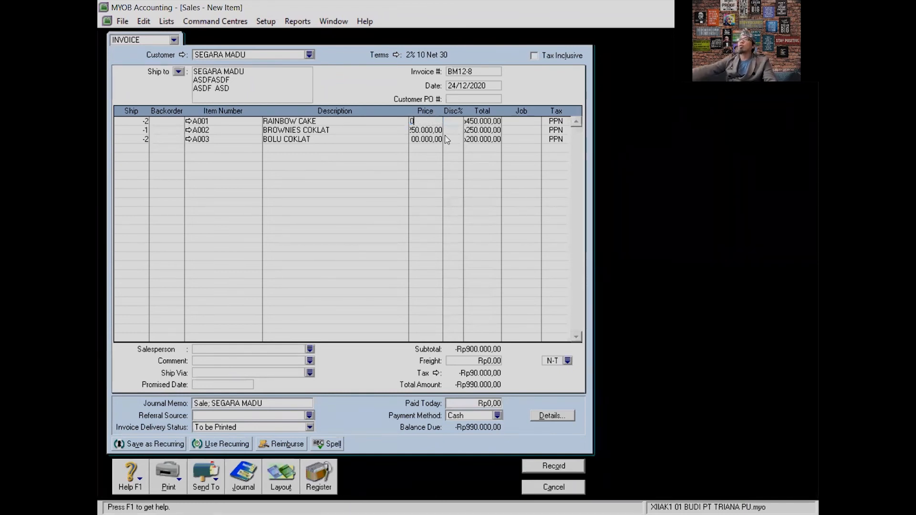
{"action": "left_click", "coordinate": [435, 132]}
{"action": "type", "text": "0"}
{"action": "left_click", "coordinate": [418, 139]}
{"action": "type", "text": "0"}
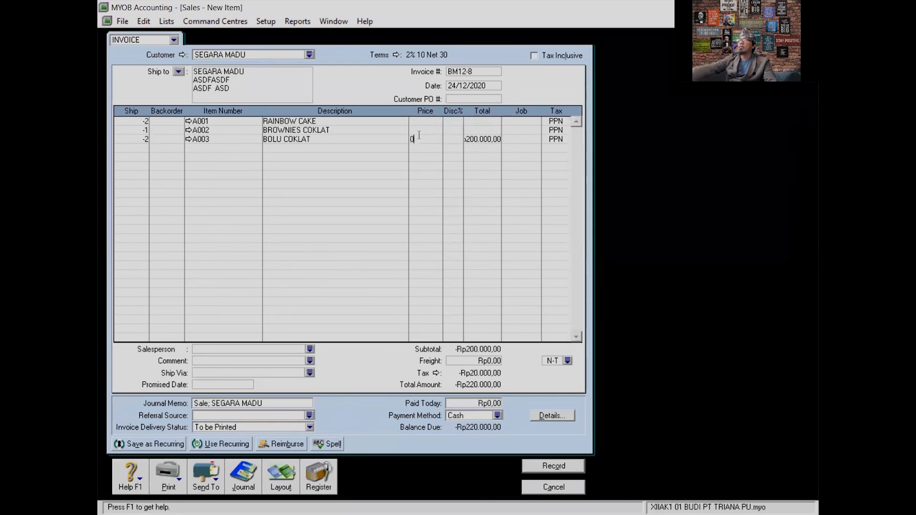
Create a new item from the fourth invoice line, with item number RETUR and name RETUR PENJUALAN.
{"action": "left_click", "coordinate": [231, 150]}
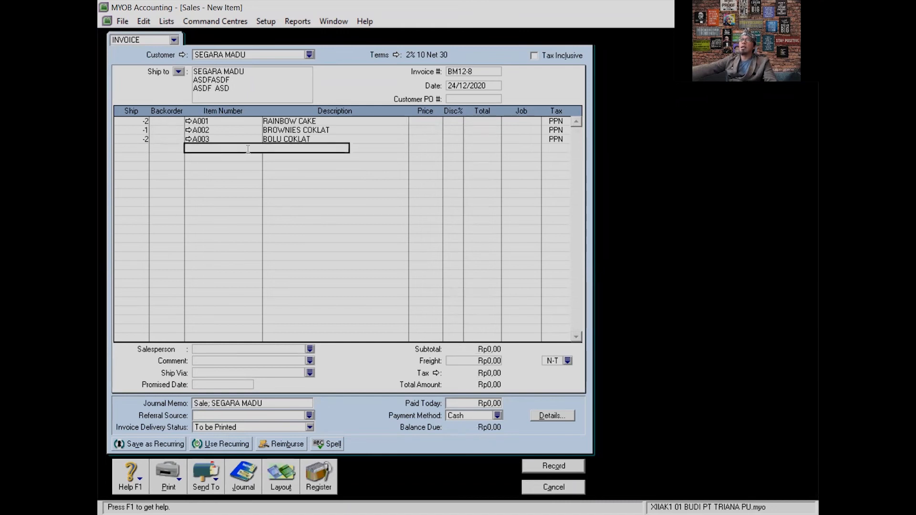
{"action": "key", "text": "Return"}
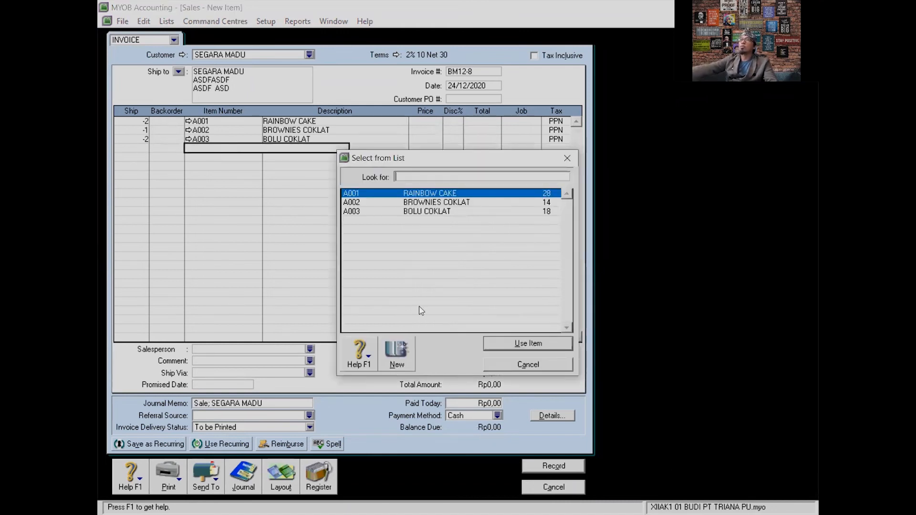
{"action": "left_click", "coordinate": [399, 355]}
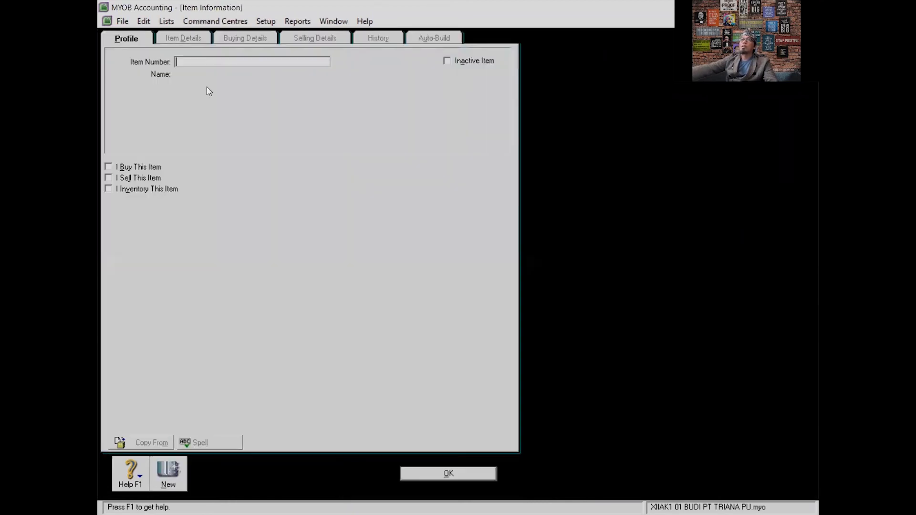
{"action": "type", "text": "RETUR"}
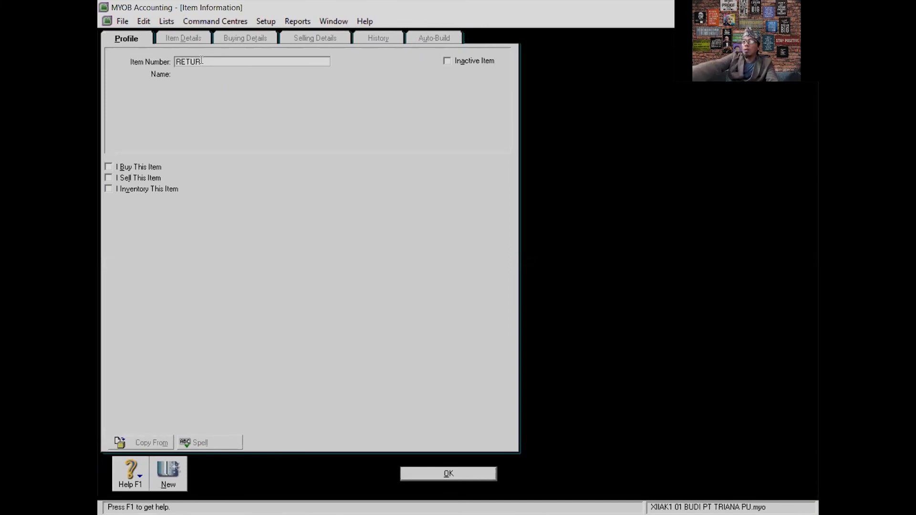
{"action": "key", "text": "Tab"}
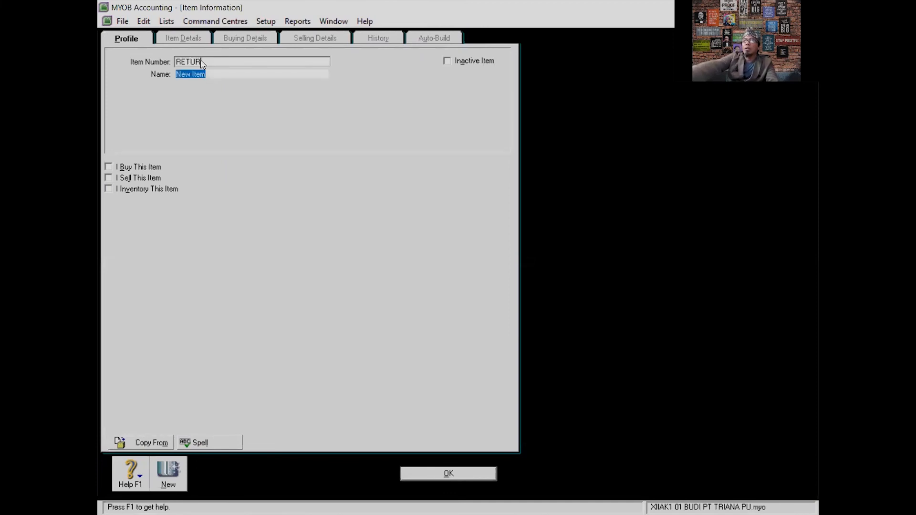
{"action": "type", "text": "RET"}
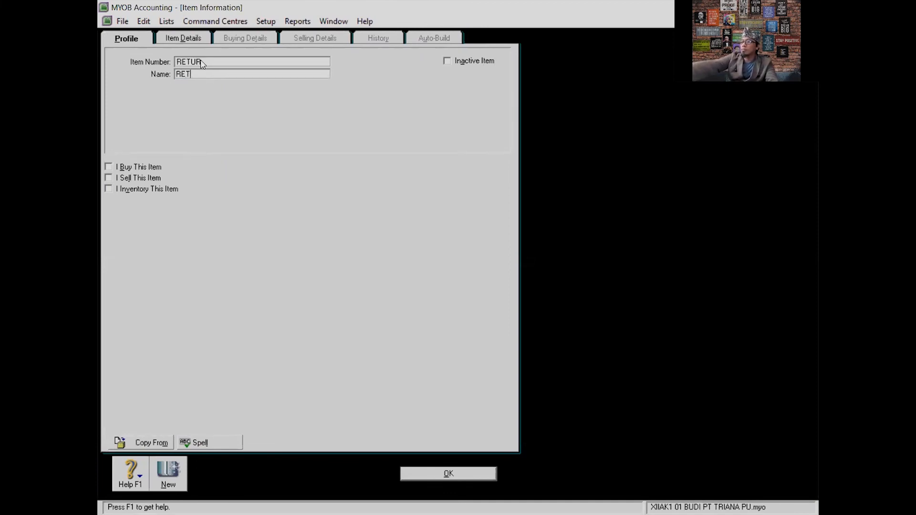
{"action": "type", "text": "UR PENJUAL"}
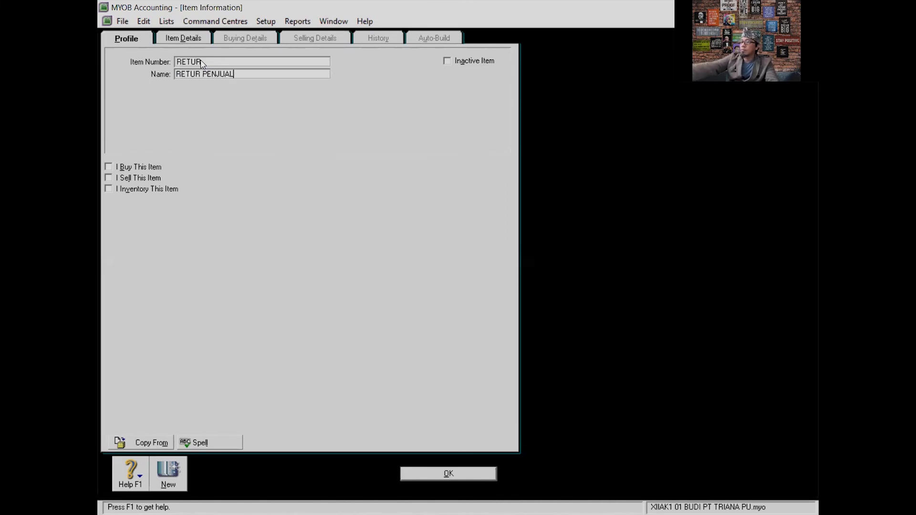
{"action": "type", "text": "AN"}
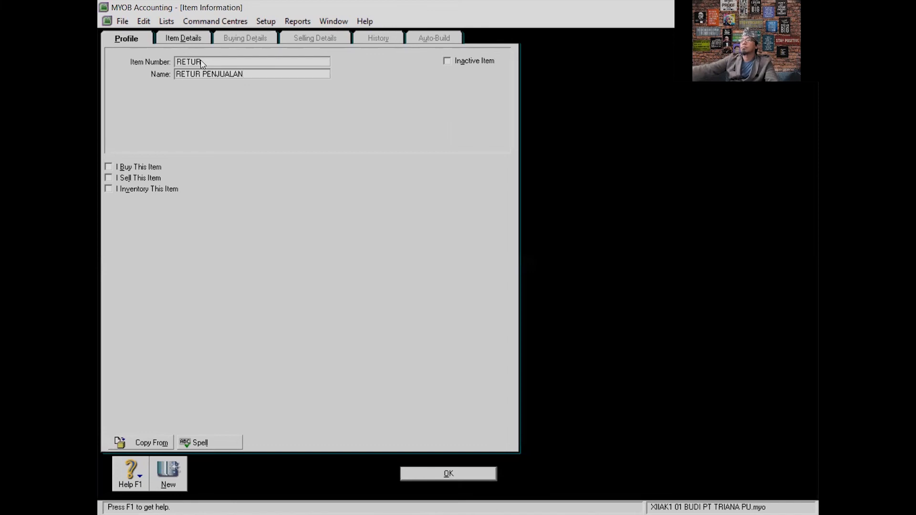
Mark the RETUR item as sold and track its sales in income account 4-1200 RETUR PENJUALAN.
{"action": "left_click", "coordinate": [108, 177]}
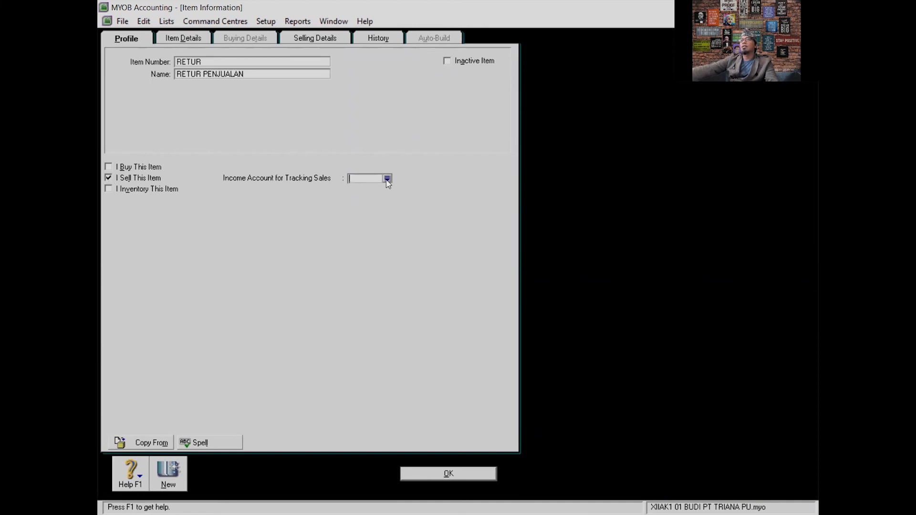
{"action": "left_click", "coordinate": [387, 179]}
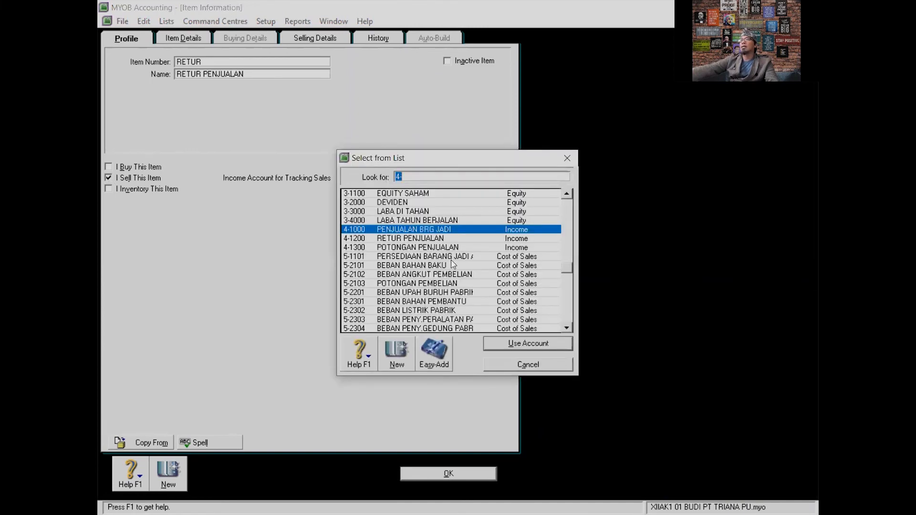
{"action": "left_click", "coordinate": [419, 238]}
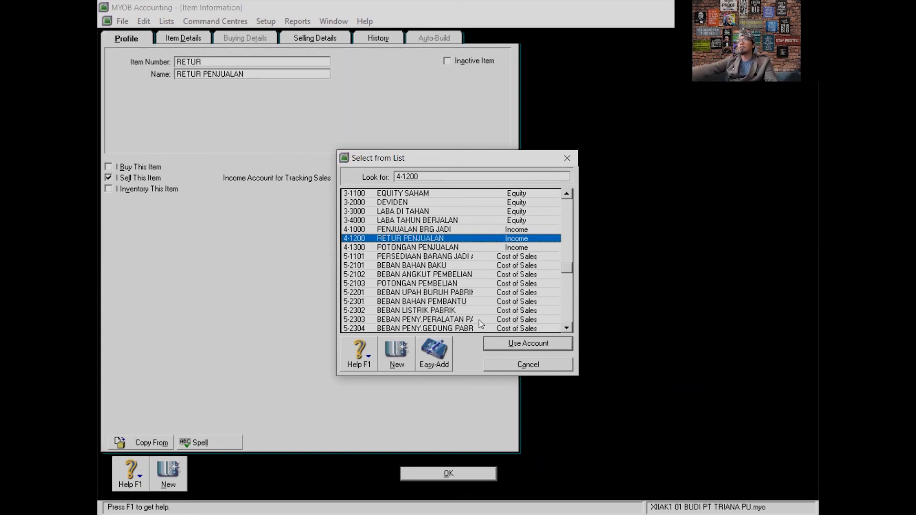
{"action": "left_click", "coordinate": [544, 344]}
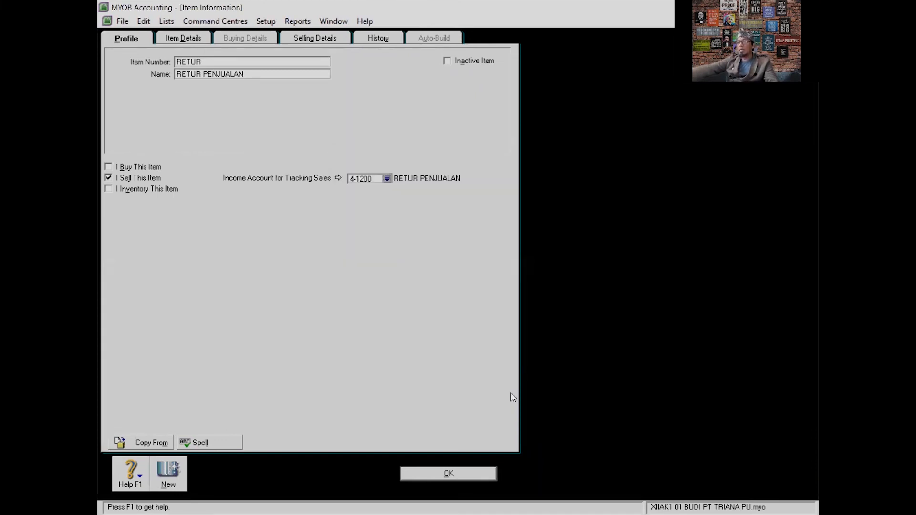
Assign PPN as the RETUR item's tax code when sold, and save the item.
{"action": "left_click", "coordinate": [450, 474]}
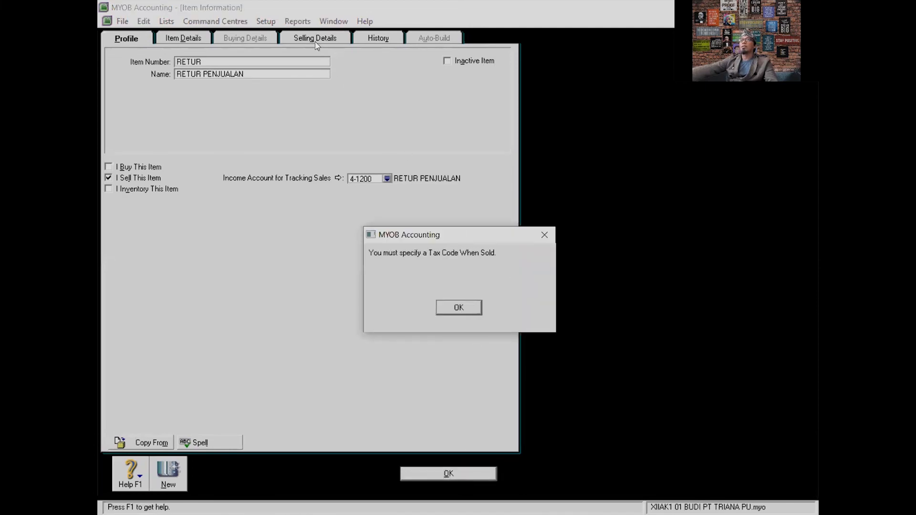
{"action": "left_click", "coordinate": [465, 311]}
{"action": "left_click", "coordinate": [395, 65]}
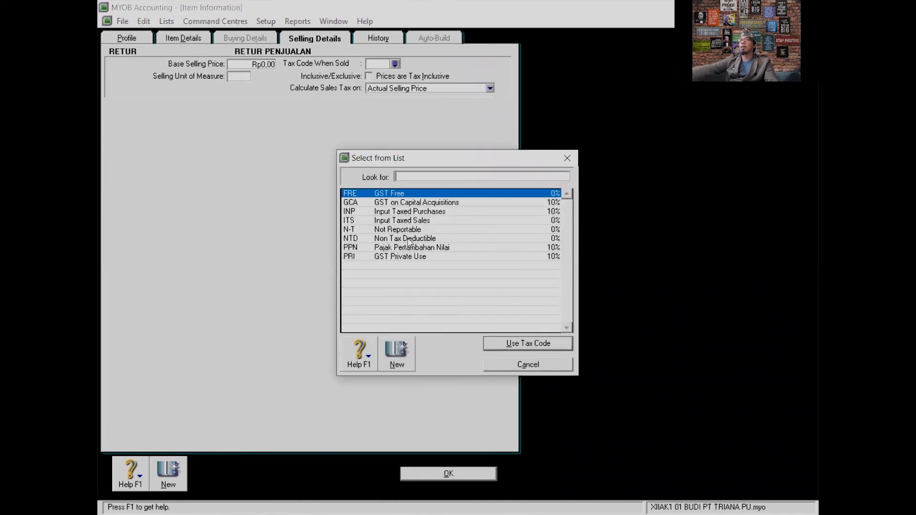
{"action": "left_click", "coordinate": [414, 249]}
{"action": "double_click", "coordinate": [415, 251]}
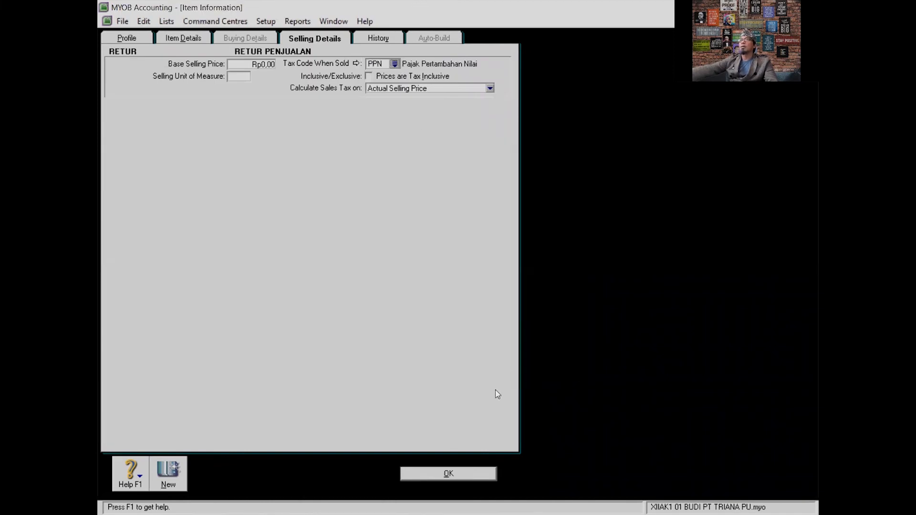
{"action": "left_click", "coordinate": [446, 474]}
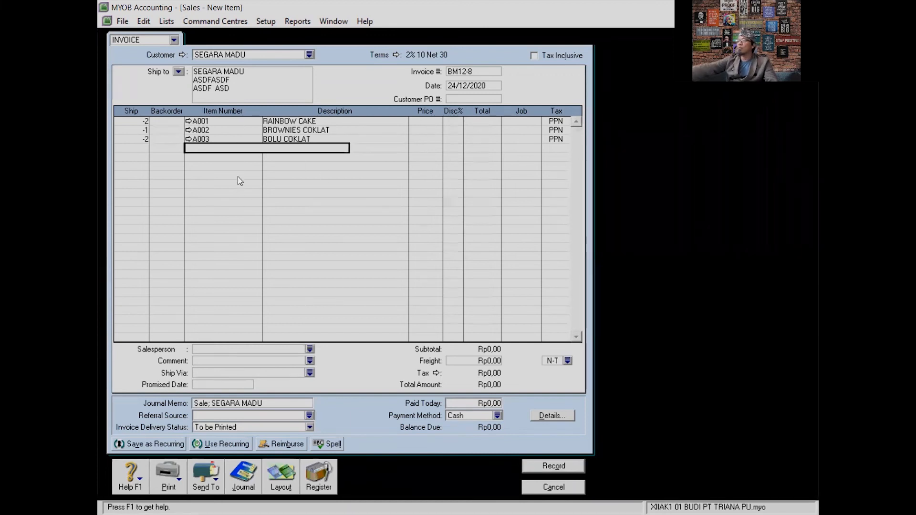
Insert the RETUR item, RETUR PENJUALAN, on the fourth line of the SEGARA MADU invoice.
{"action": "key", "text": "Tab"}
{"action": "left_click", "coordinate": [440, 221]}
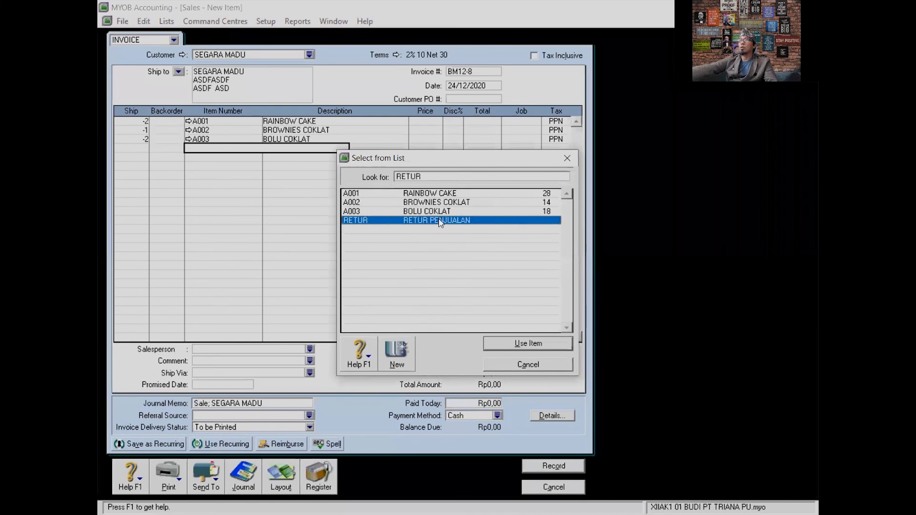
{"action": "double_click", "coordinate": [439, 222]}
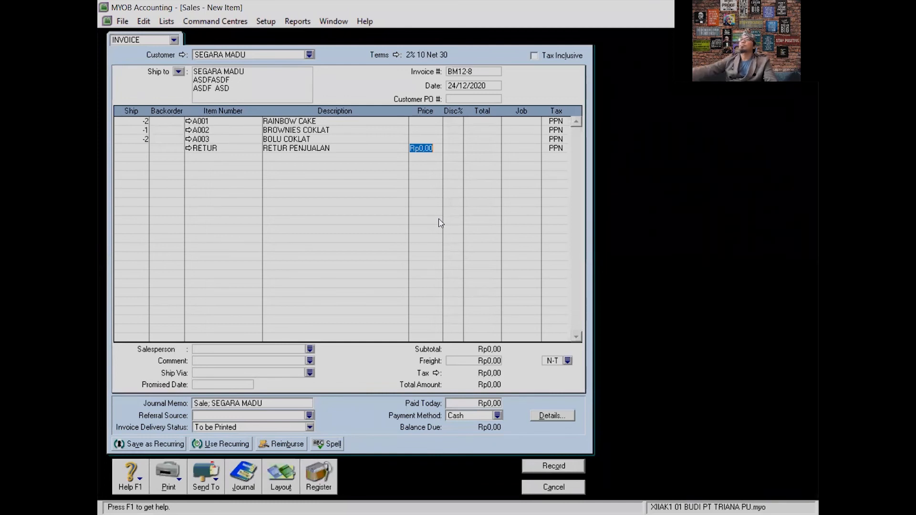
Try to enter the return value of 900.000 as the RETUR line's price, and clear that price again.
{"action": "type", "text": "9"}
{"action": "key", "text": "BackSpace"}
{"action": "type", "text": "9"}
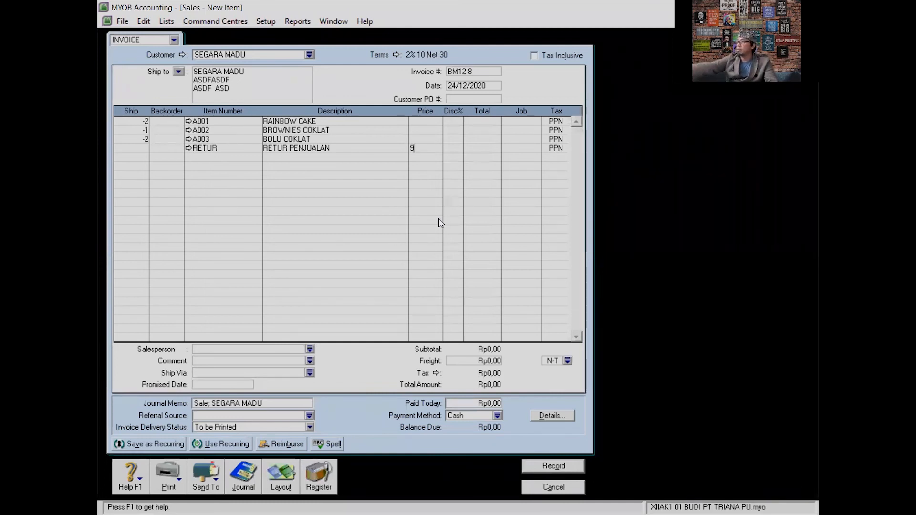
{"action": "type", "text": "00.000"}
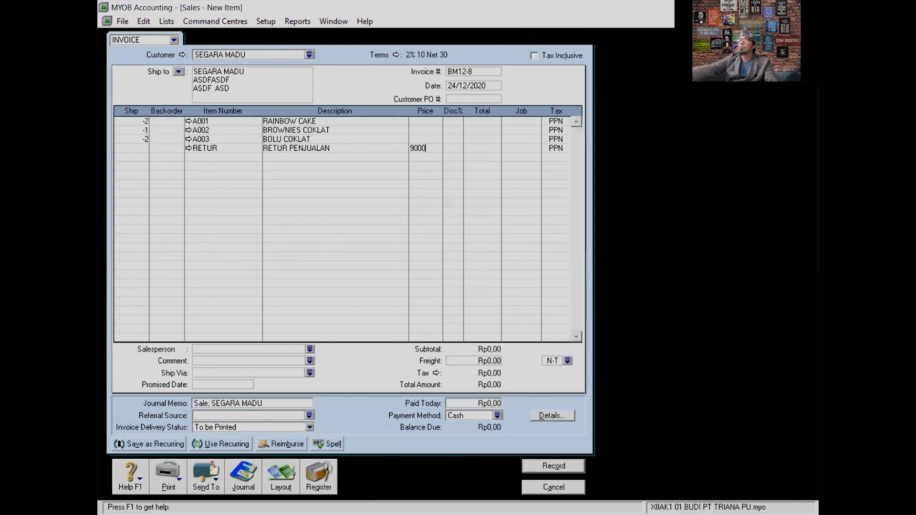
{"action": "key", "text": "Return"}
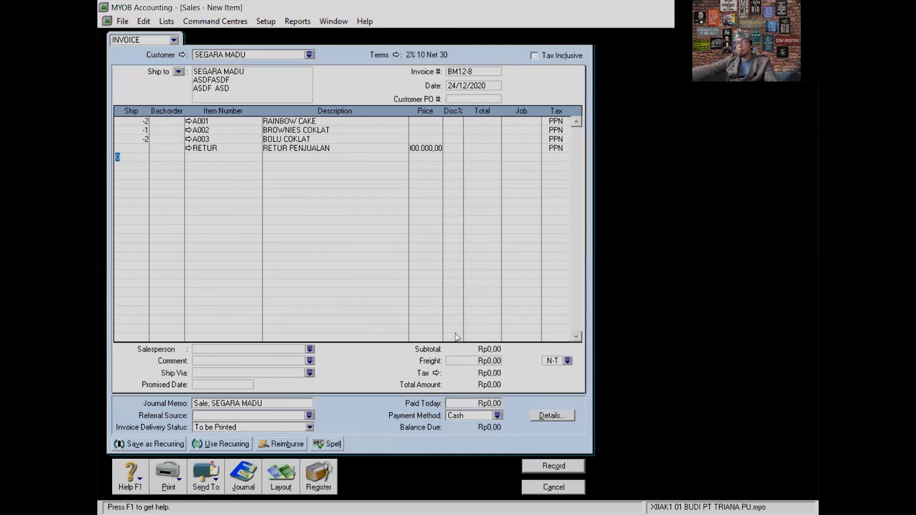
{"action": "left_click", "coordinate": [419, 150]}
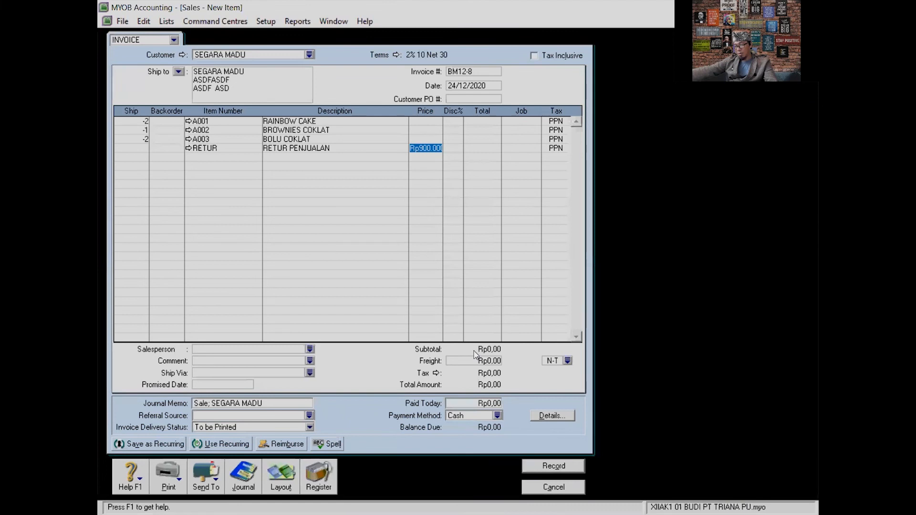
{"action": "left_click", "coordinate": [213, 149]}
{"action": "key", "text": "Tab"}
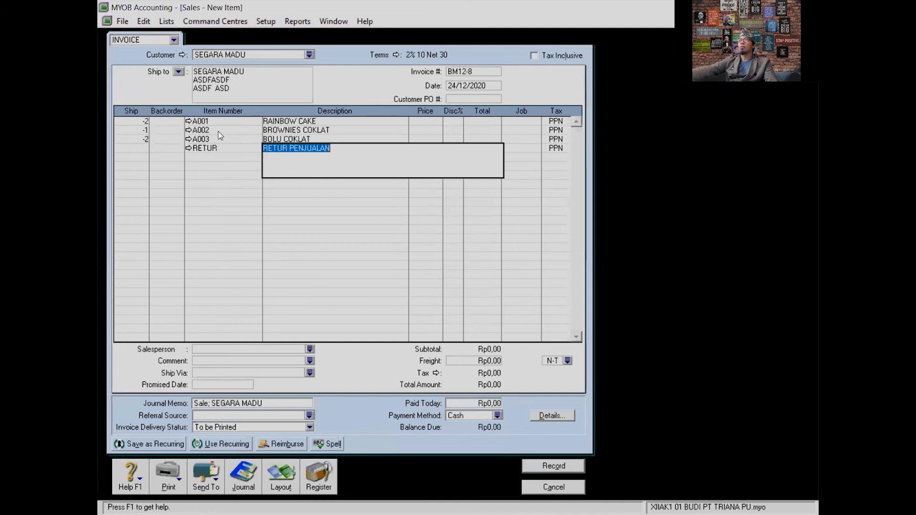
{"action": "left_click", "coordinate": [426, 122]}
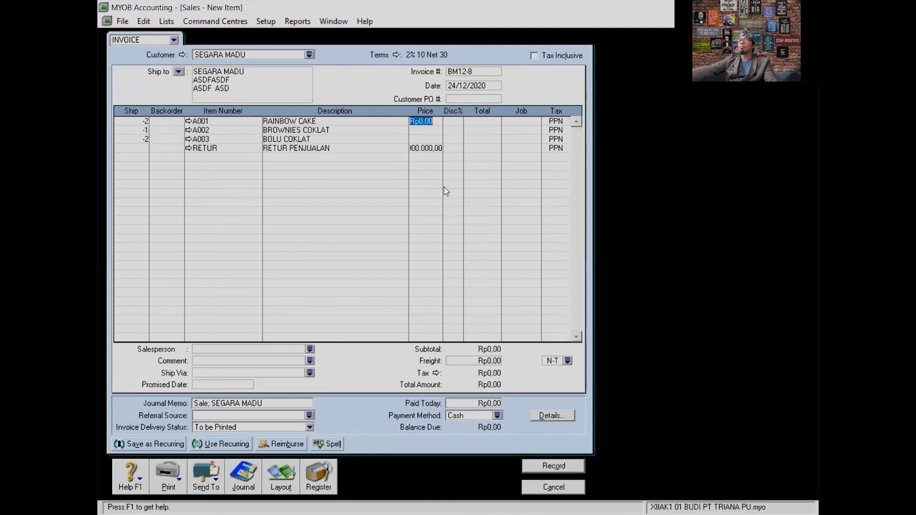
{"action": "left_click", "coordinate": [434, 149]}
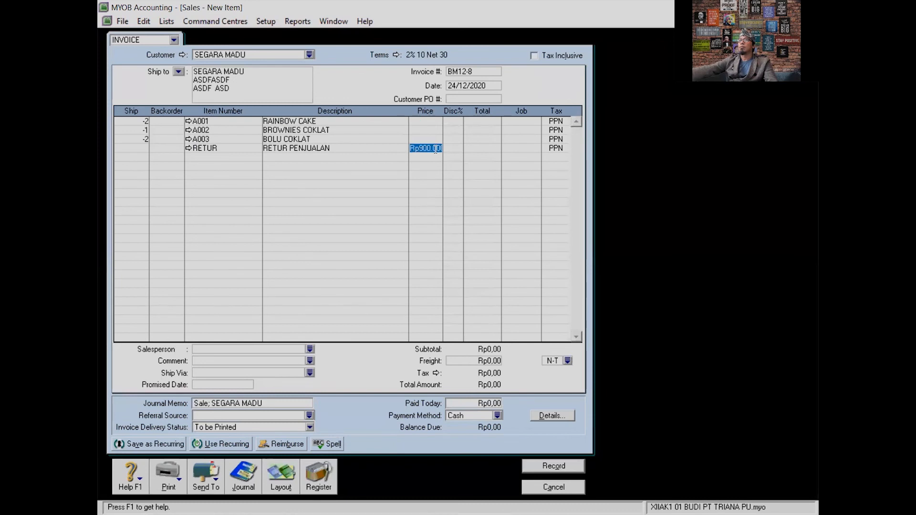
{"action": "key", "text": "BackSpace"}
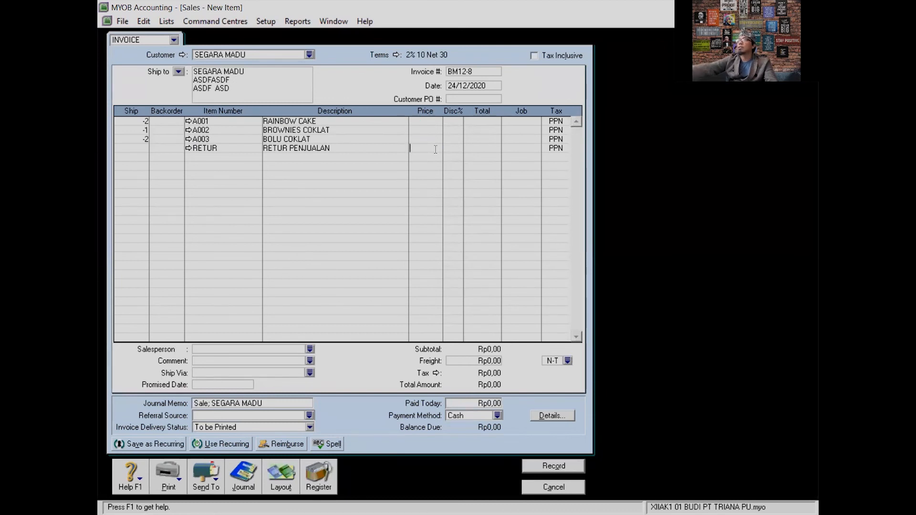
Set the RETUR line's total to -900000 directly.
{"action": "left_click", "coordinate": [474, 150]}
{"action": "key", "text": "BackSpace"}
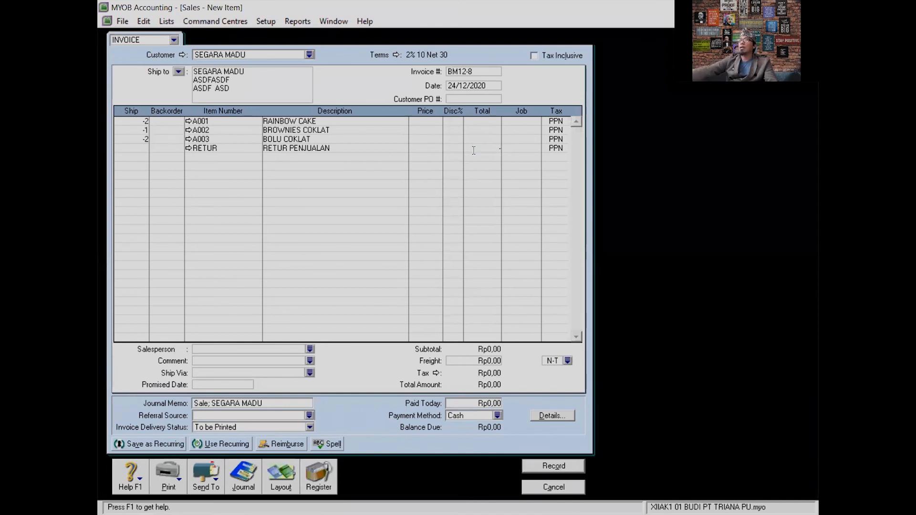
{"action": "type", "text": "-900"}
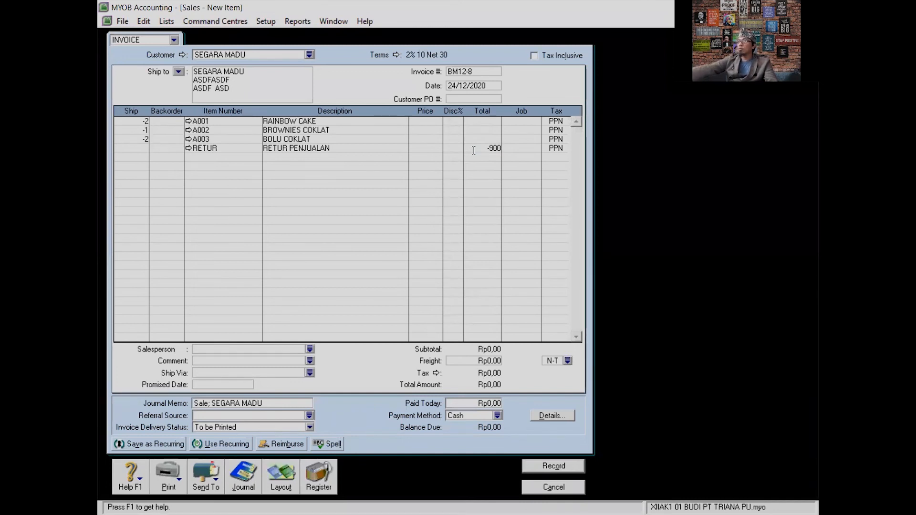
{"action": "type", "text": "000"}
{"action": "key", "text": "Return"}
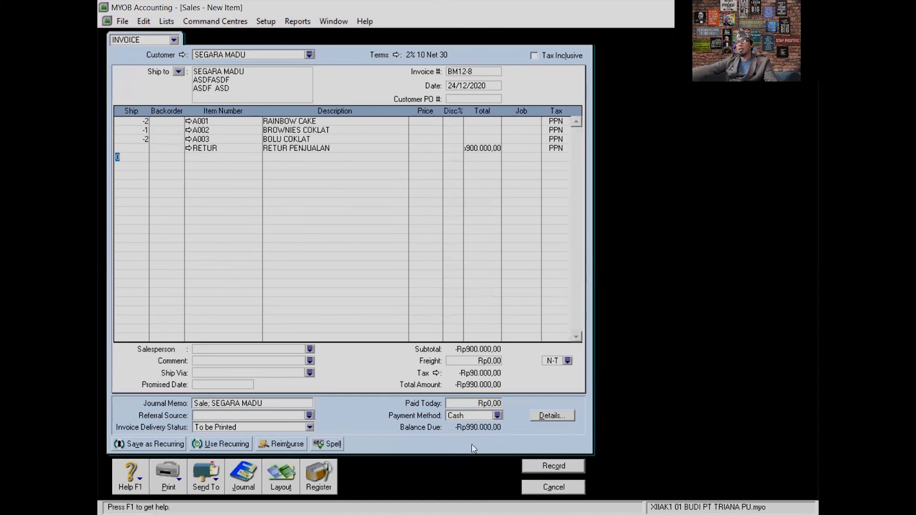
Preview the journal recap of return invoice BM12-8 and record the invoice.
{"action": "left_click", "coordinate": [494, 416]}
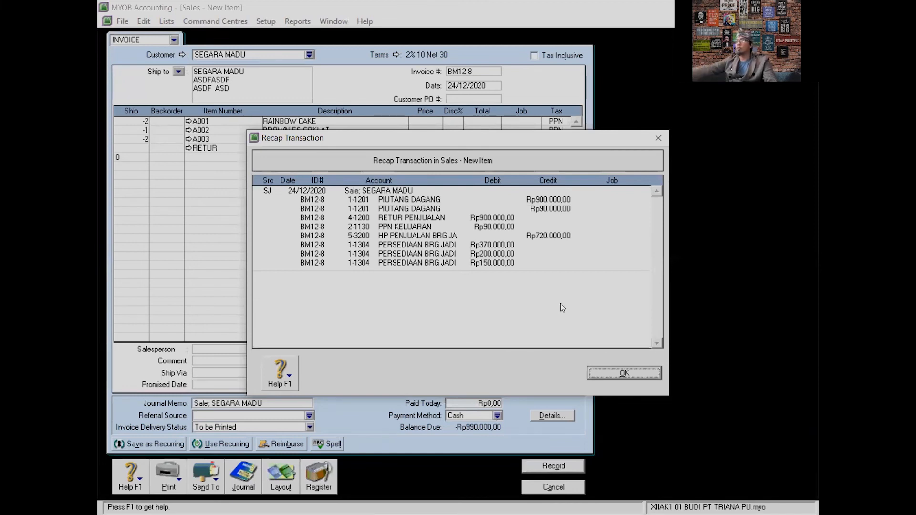
{"action": "left_click", "coordinate": [627, 371]}
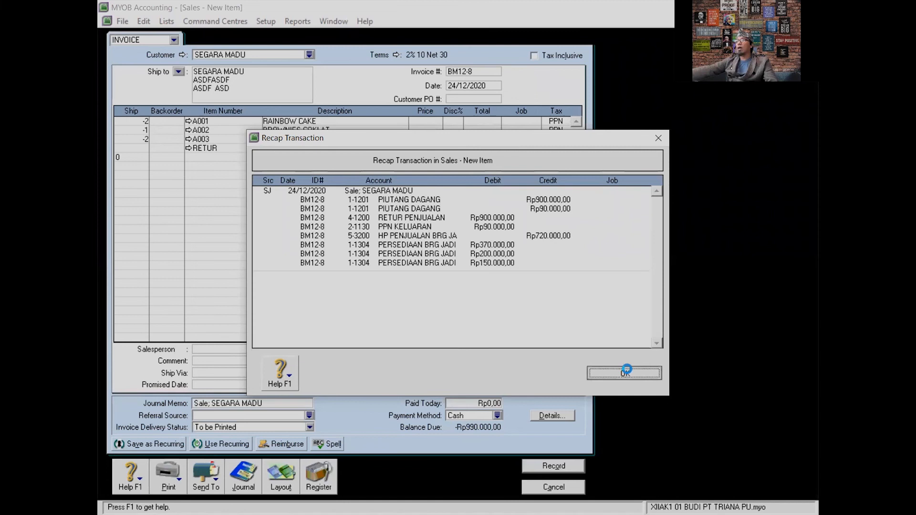
{"action": "left_click", "coordinate": [543, 468]}
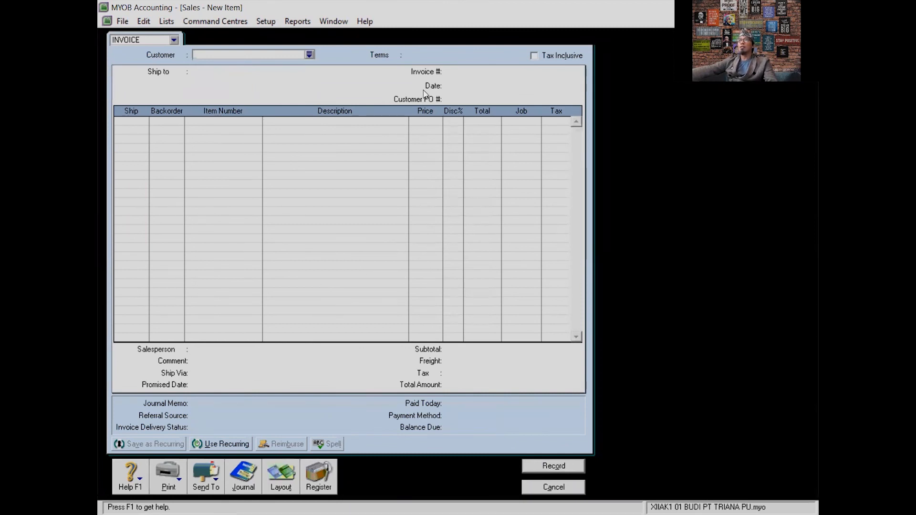
Find the SEGARA MADU credit among the register's returns and credits and start applying it to a sale.
{"action": "left_click", "coordinate": [319, 477]}
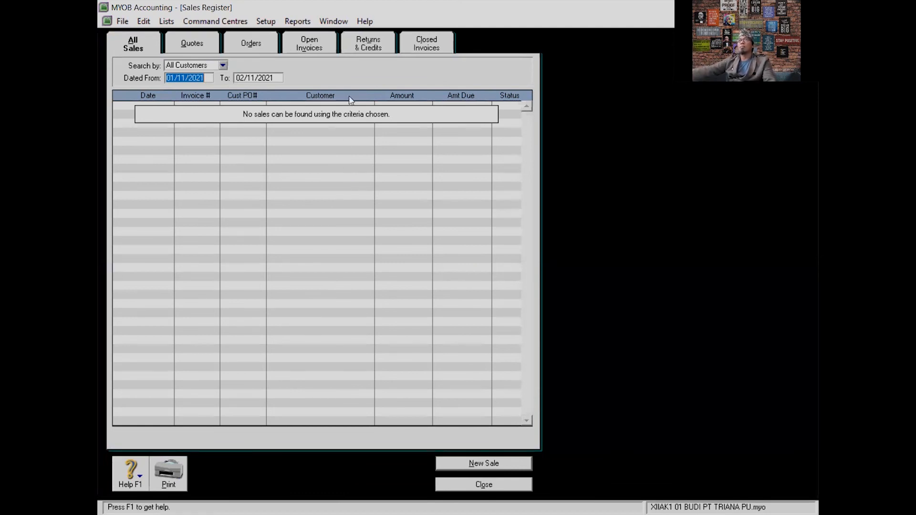
{"action": "left_click", "coordinate": [368, 48]}
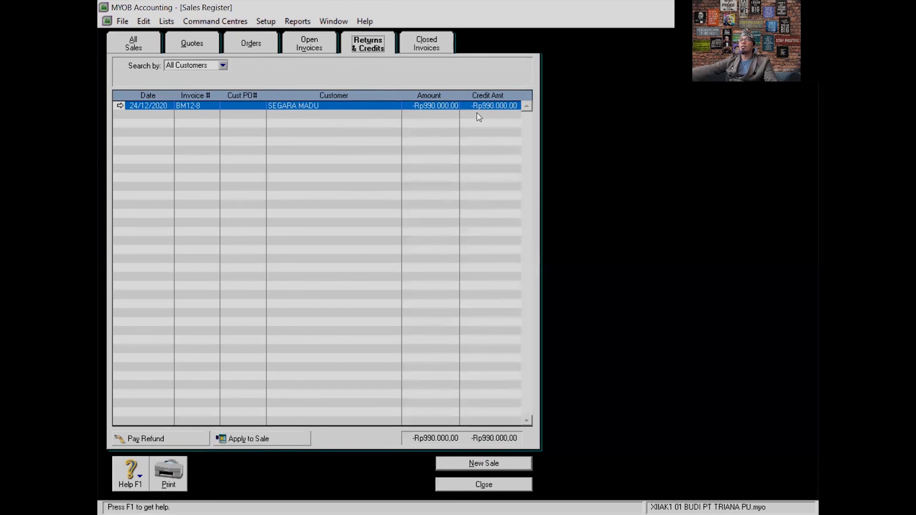
{"action": "left_click", "coordinate": [256, 440]}
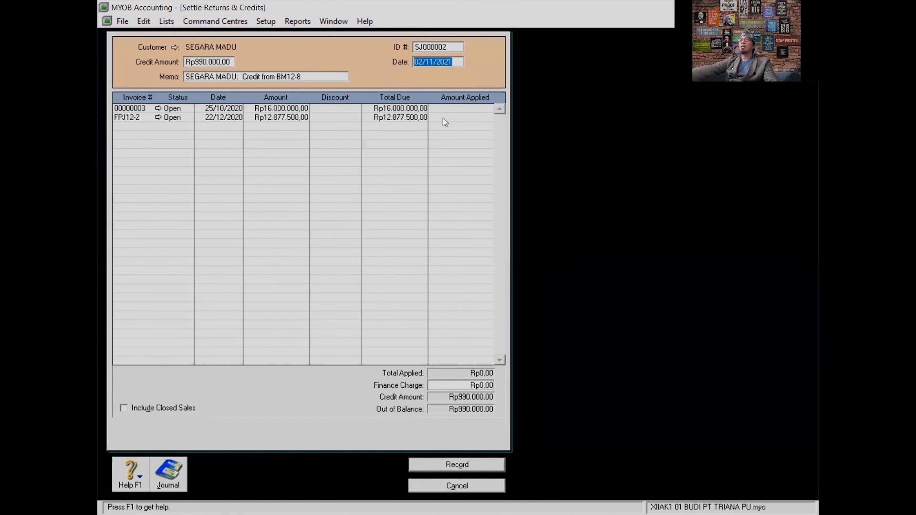
Give the credit settlement the ID BM12-8 and the date 24/12/2020.
{"action": "left_click", "coordinate": [456, 48]}
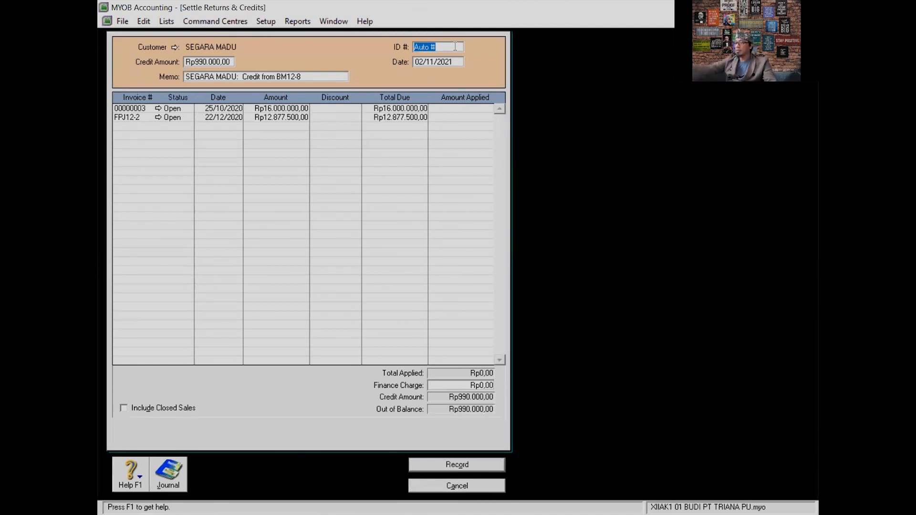
{"action": "type", "text": "BM"}
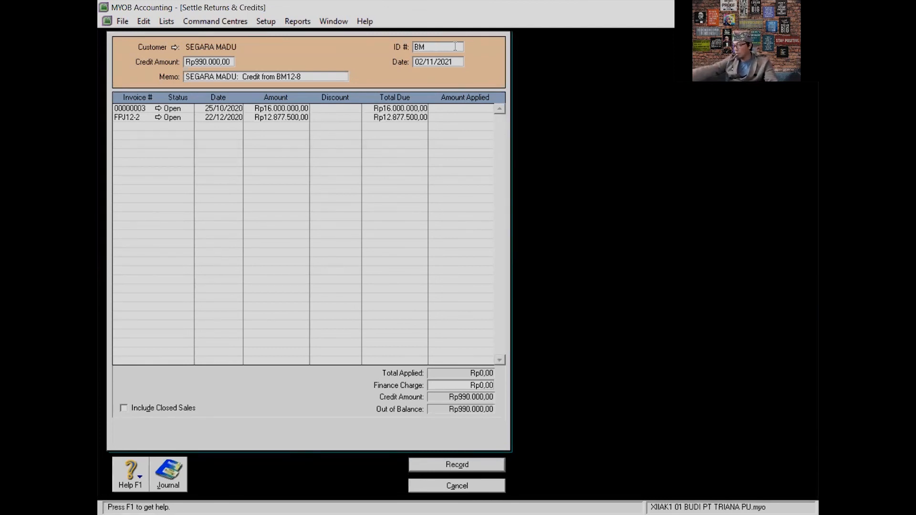
{"action": "type", "text": "12-8"}
{"action": "key", "text": "Tab"}
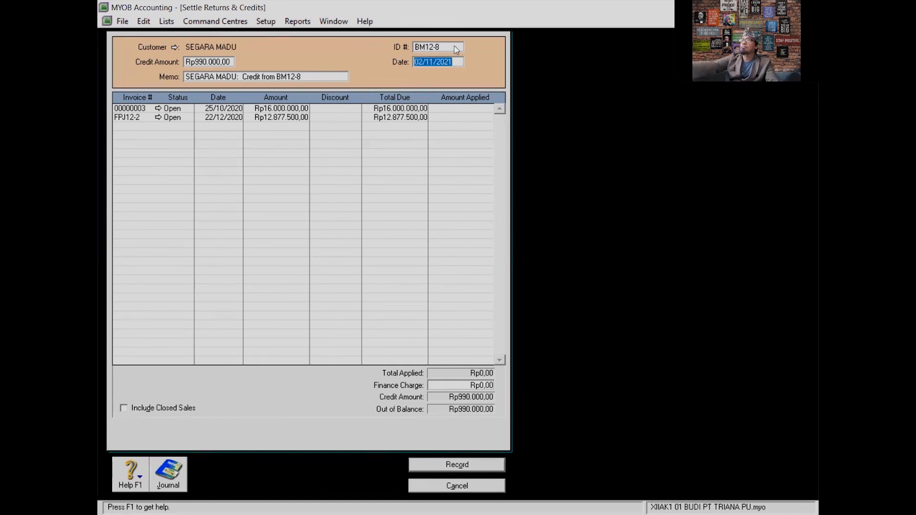
{"action": "type", "text": "24"}
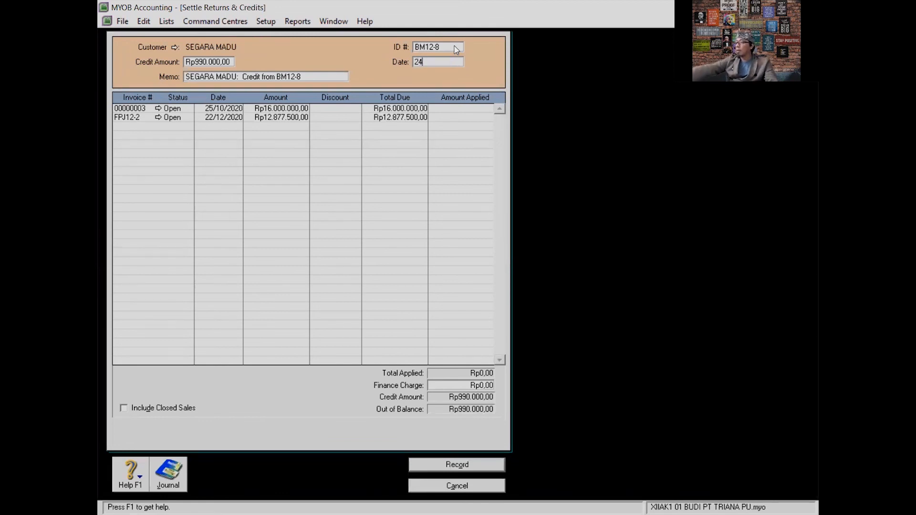
{"action": "type", "text": "/12/2020"}
{"action": "key", "text": "Tab"}
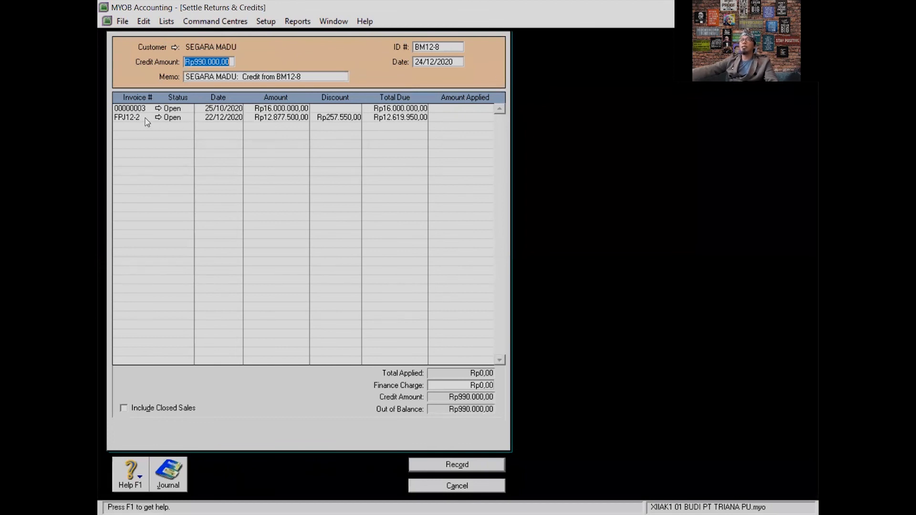
Apply the full Rp990.000 credit to invoice FPJ12-2 and set that invoice's discount to 0.
{"action": "left_click", "coordinate": [449, 117]}
{"action": "left_click", "coordinate": [350, 116]}
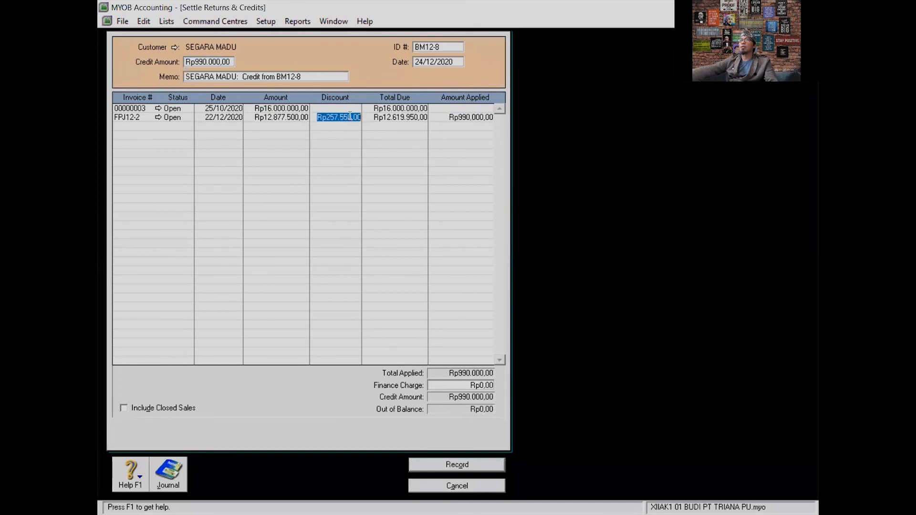
{"action": "type", "text": "0"}
{"action": "left_click", "coordinate": [478, 116]}
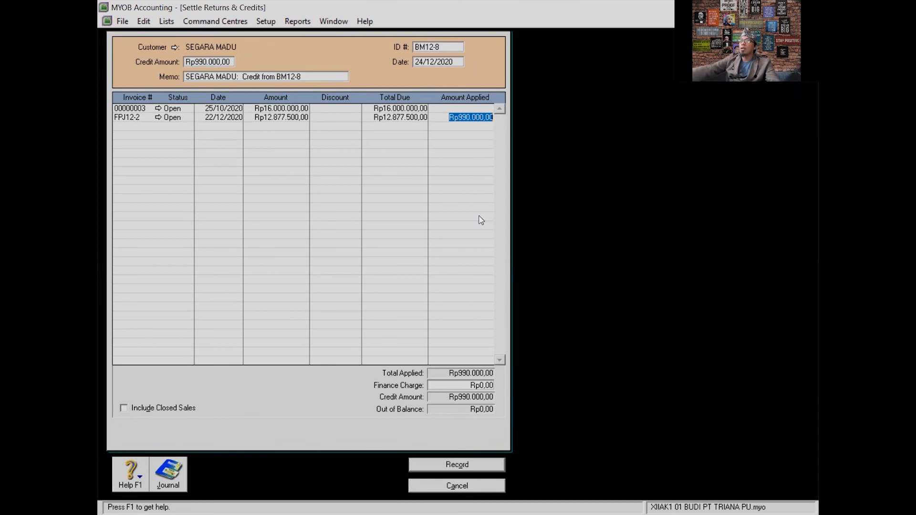
Preview the journal recap of the credit settlement and record the settlement.
{"action": "key", "text": "ctrl+r"}
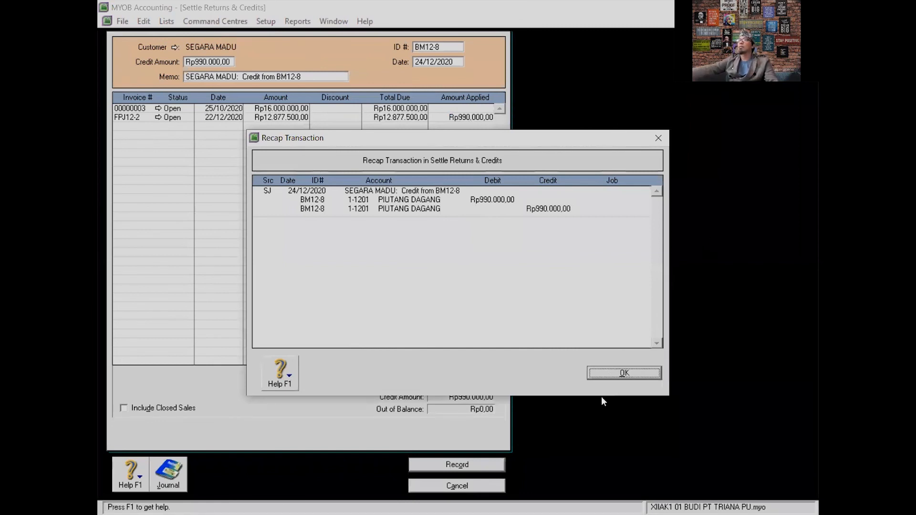
{"action": "left_click", "coordinate": [624, 373]}
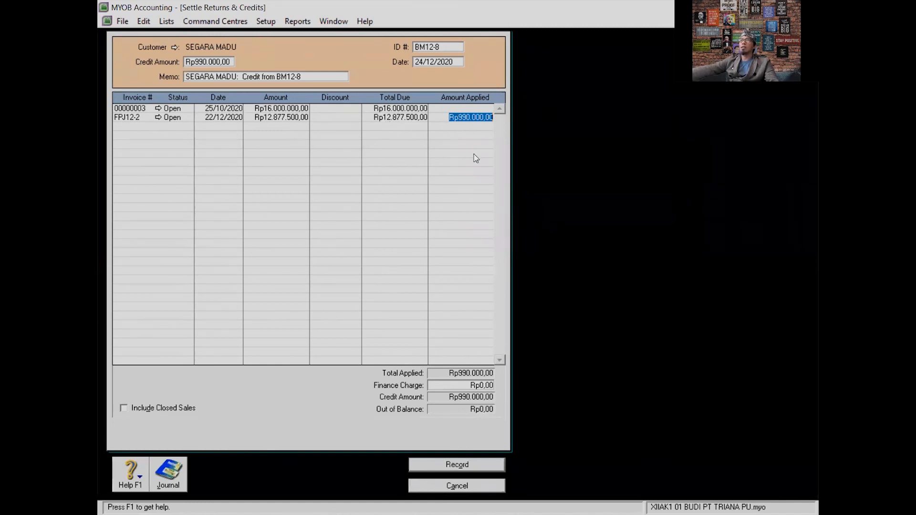
{"action": "left_click", "coordinate": [460, 469]}
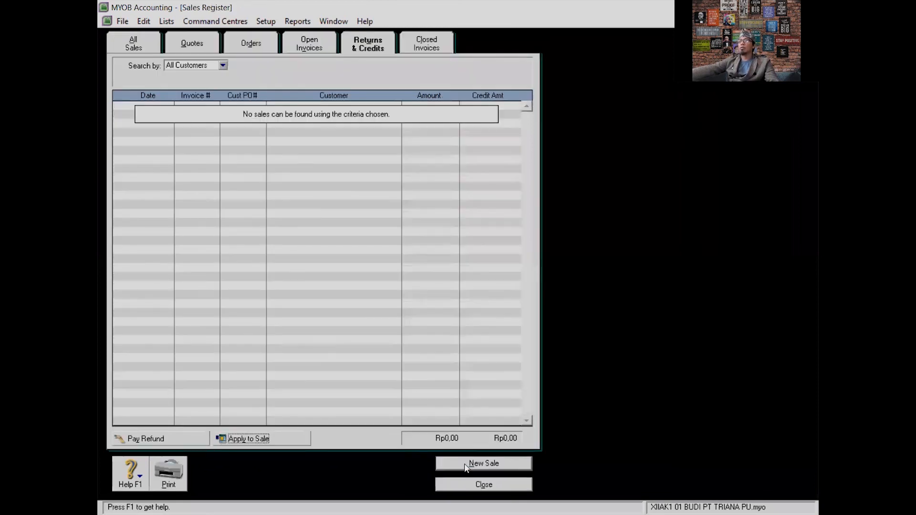
Close the sales register and the empty invoice, and start a received payment from customer SEGARA MADU into account 1-1101 KAS BANK.
{"action": "left_click", "coordinate": [479, 485]}
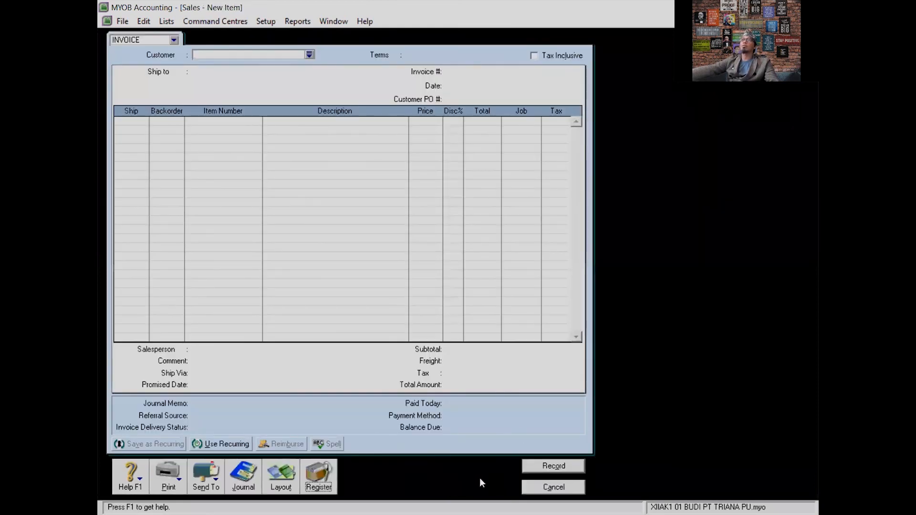
{"action": "left_click", "coordinate": [553, 487]}
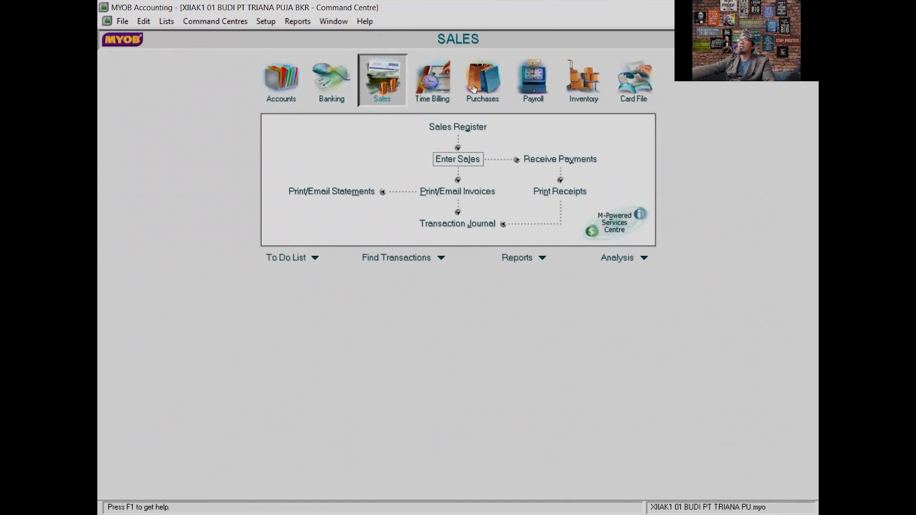
{"action": "left_click", "coordinate": [563, 163]}
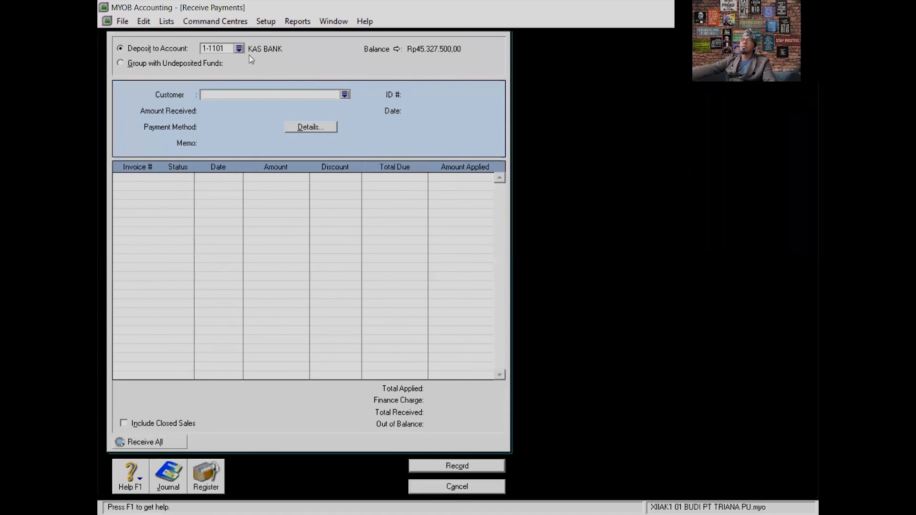
{"action": "left_click", "coordinate": [345, 95]}
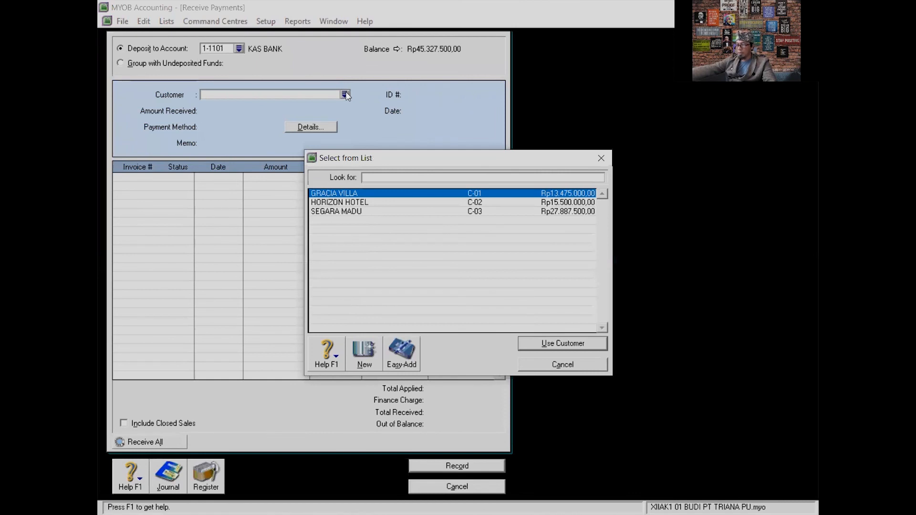
{"action": "left_click", "coordinate": [348, 212]}
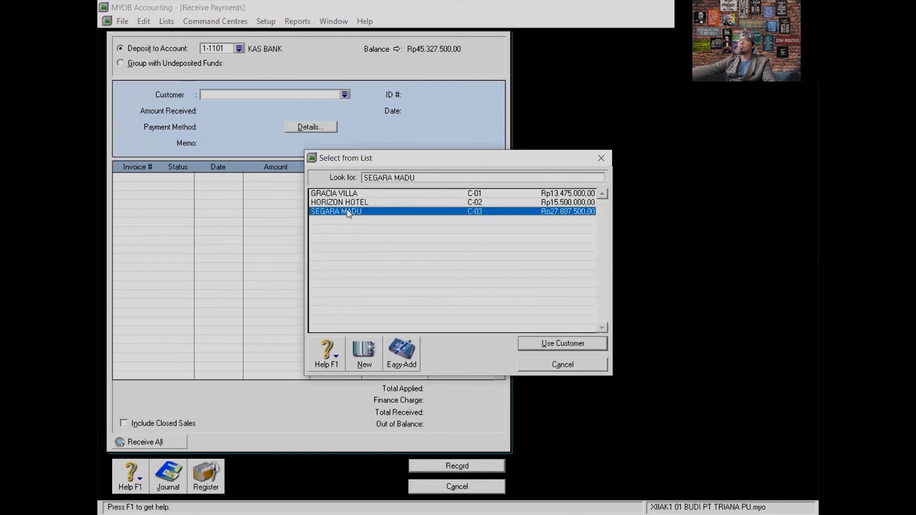
{"action": "double_click", "coordinate": [349, 211]}
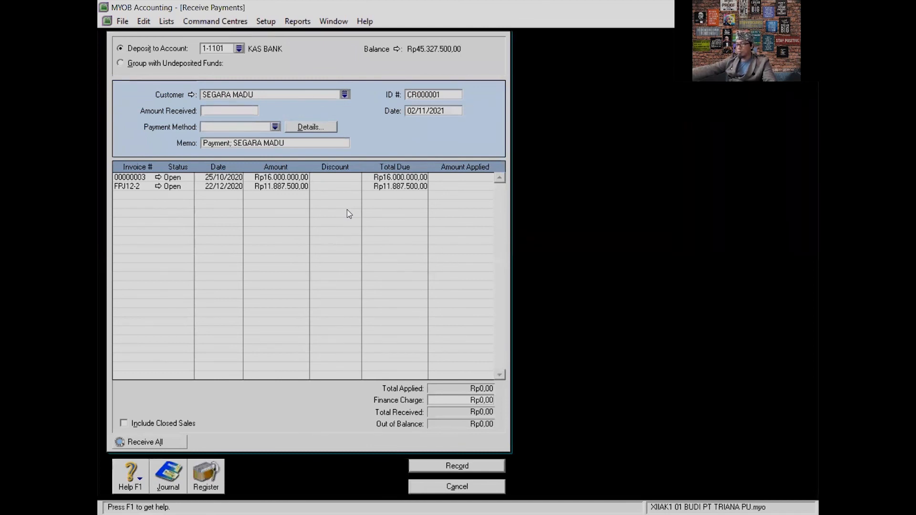
Set the amount received from SEGARA MADU to Rp11.675.000 and apply it to invoice FPJ12-2.
{"action": "left_click", "coordinate": [232, 111]}
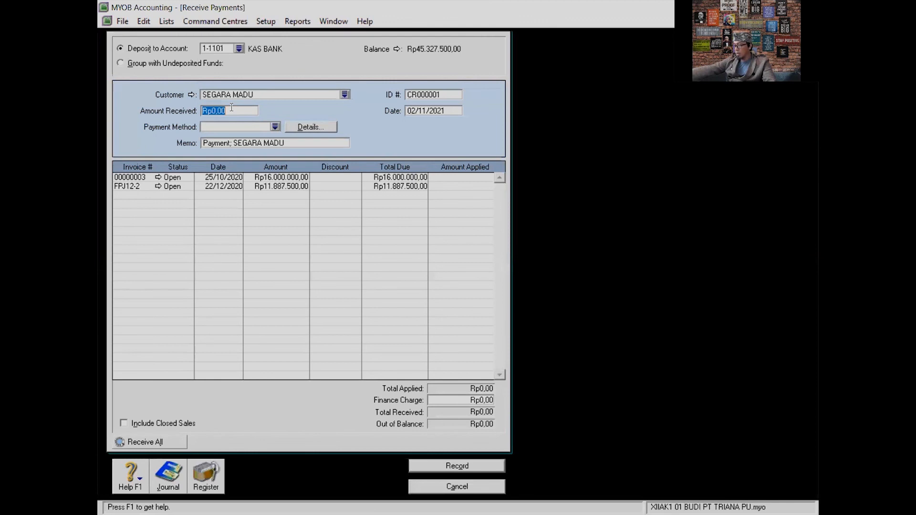
{"action": "type", "text": "11675"}
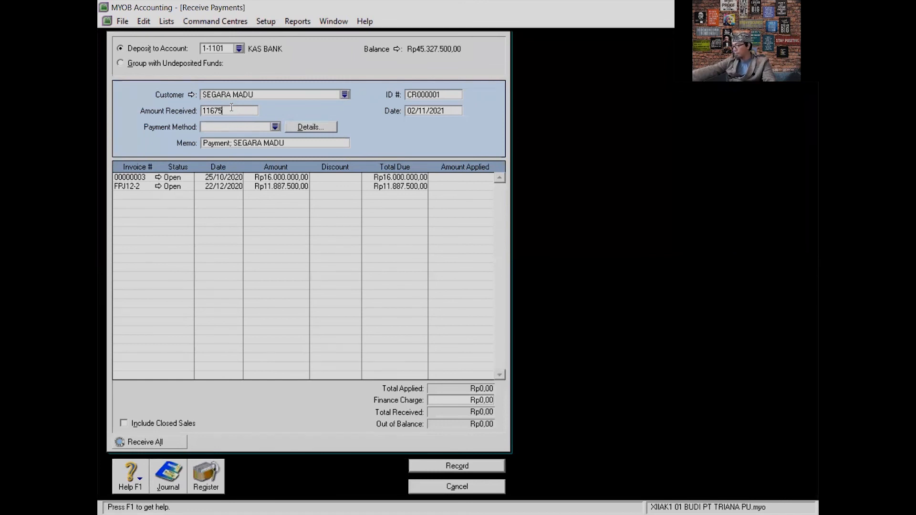
{"action": "type", "text": "00"}
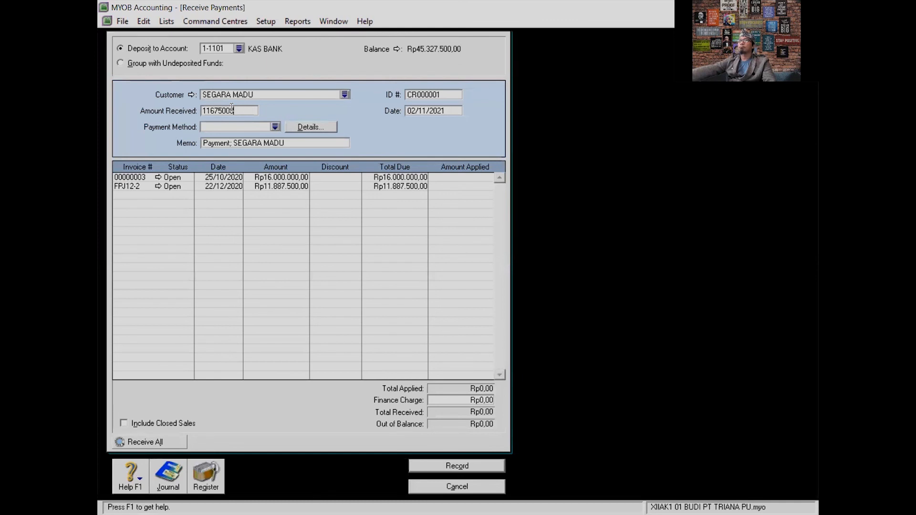
{"action": "key", "text": "Tab"}
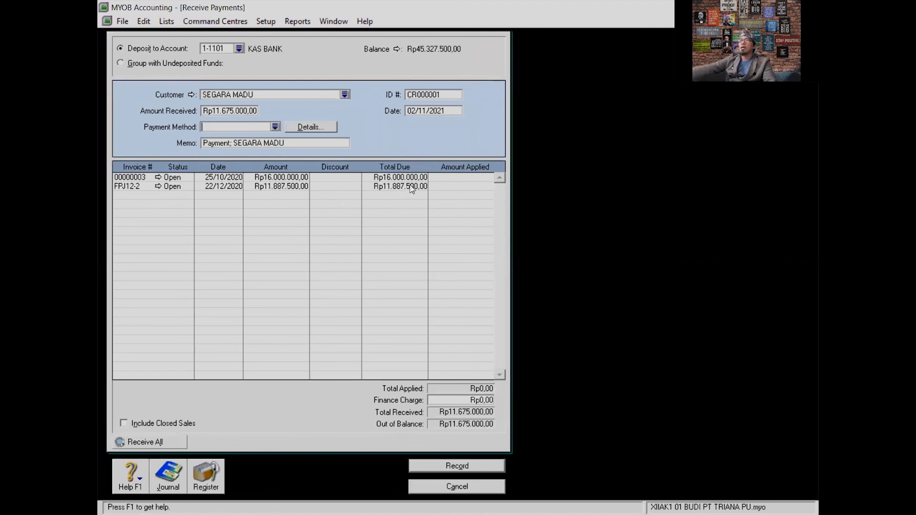
{"action": "left_click", "coordinate": [456, 187]}
Enter a discount of 212500 on invoice FPJ12-2 and preview the payment's journal recap.
{"action": "left_click", "coordinate": [335, 186]}
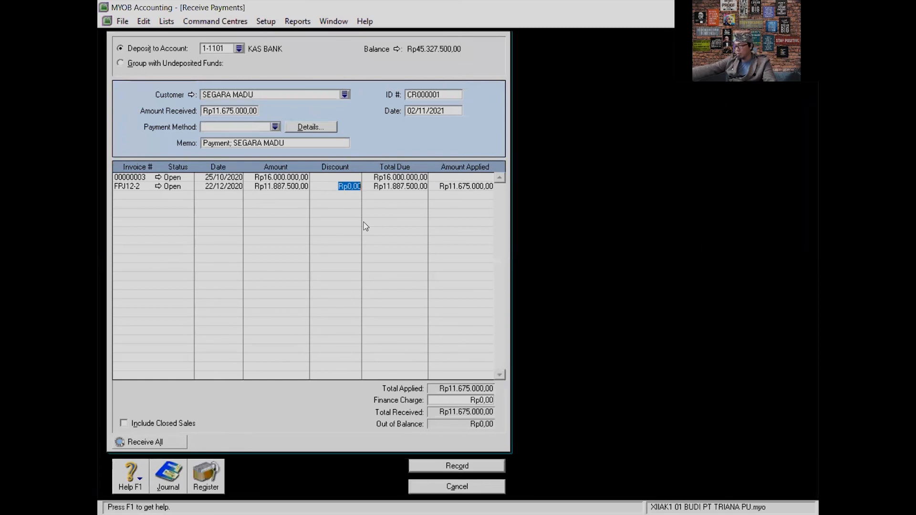
{"action": "type", "text": "212500"}
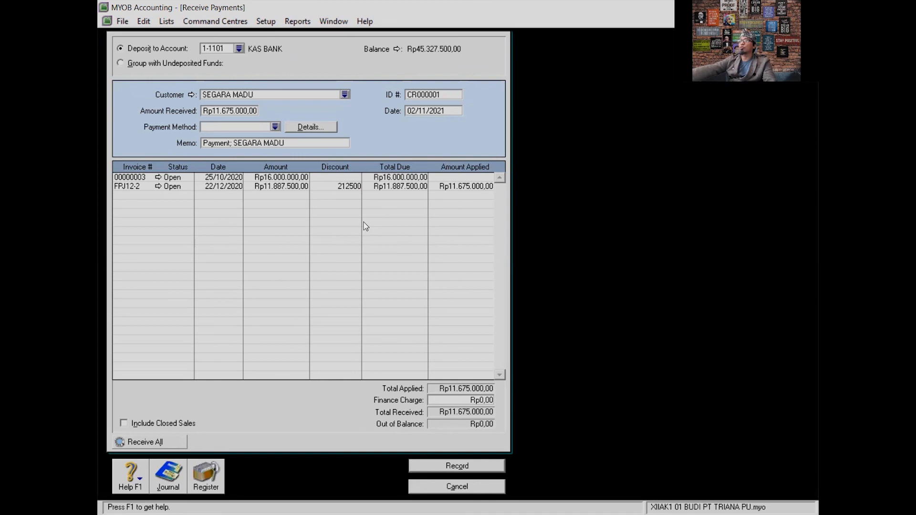
{"action": "key", "text": "Tab"}
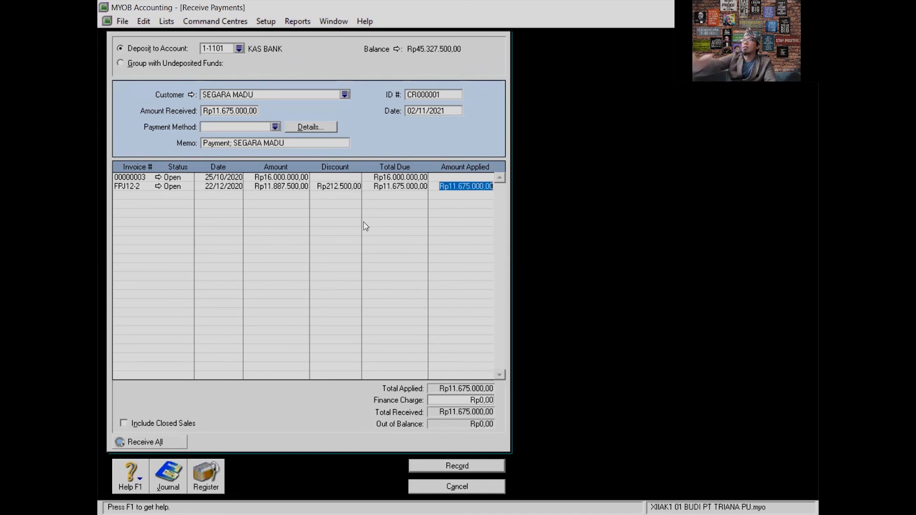
{"action": "key", "text": "Tab"}
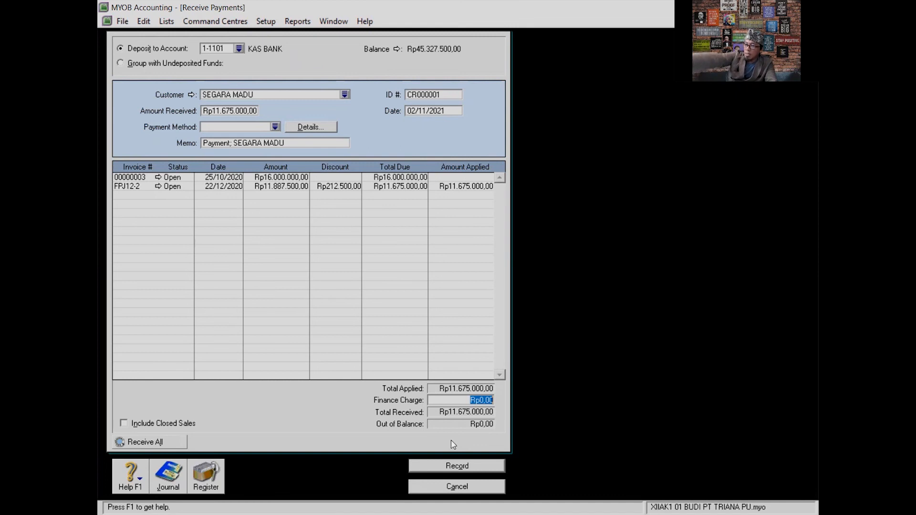
{"action": "key", "text": "ctrl+r"}
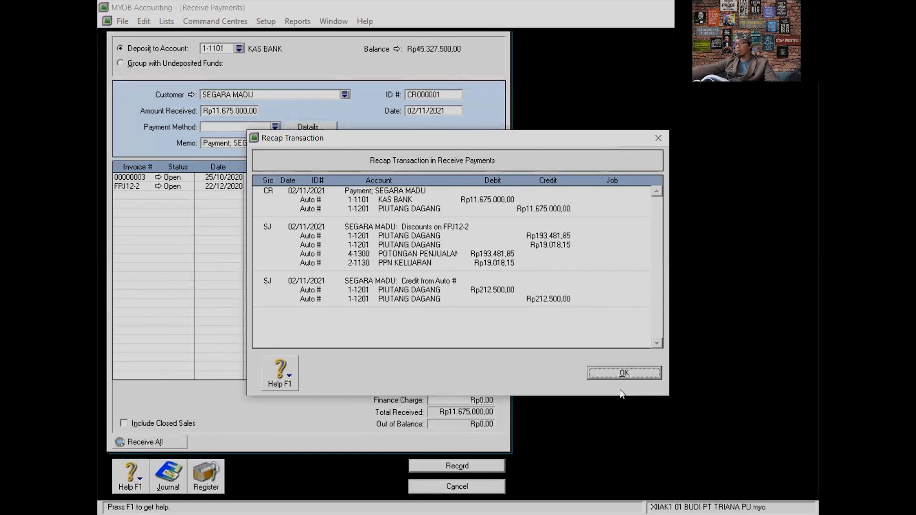
{"action": "left_click", "coordinate": [626, 373]}
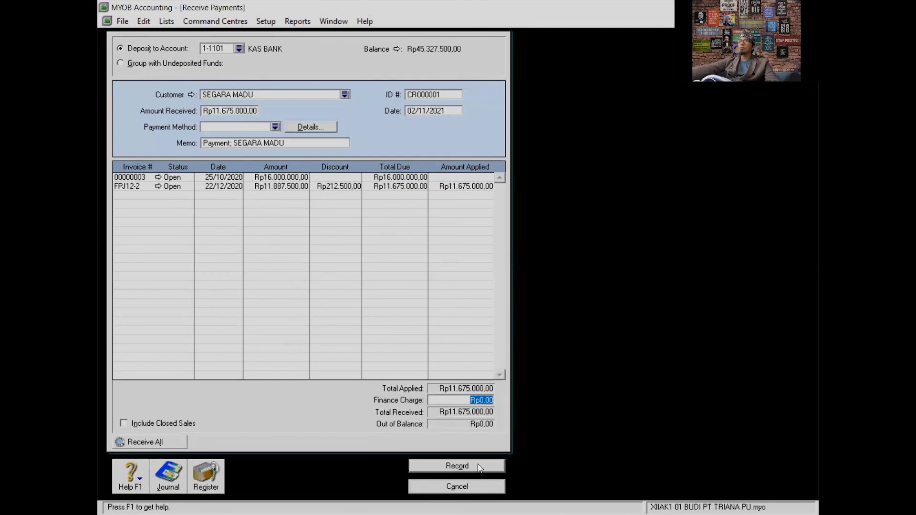
Give the payment the ID BM12-2 and the date 24/12/2020, and check its journal recap.
{"action": "left_click", "coordinate": [442, 94]}
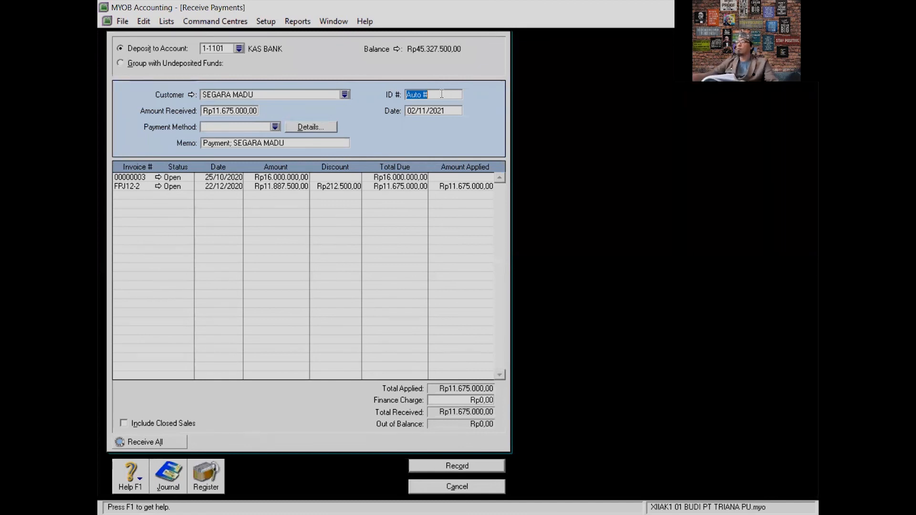
{"action": "type", "text": "BM12-2"}
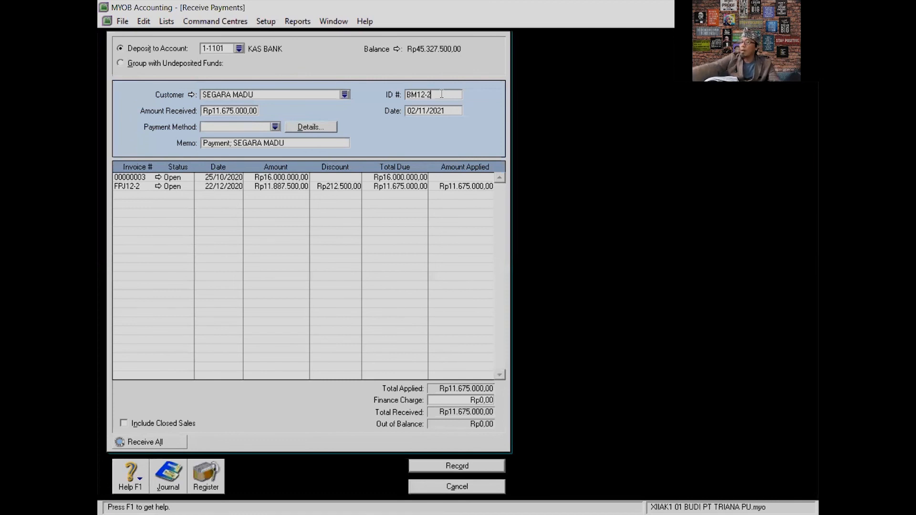
{"action": "key", "text": "Tab"}
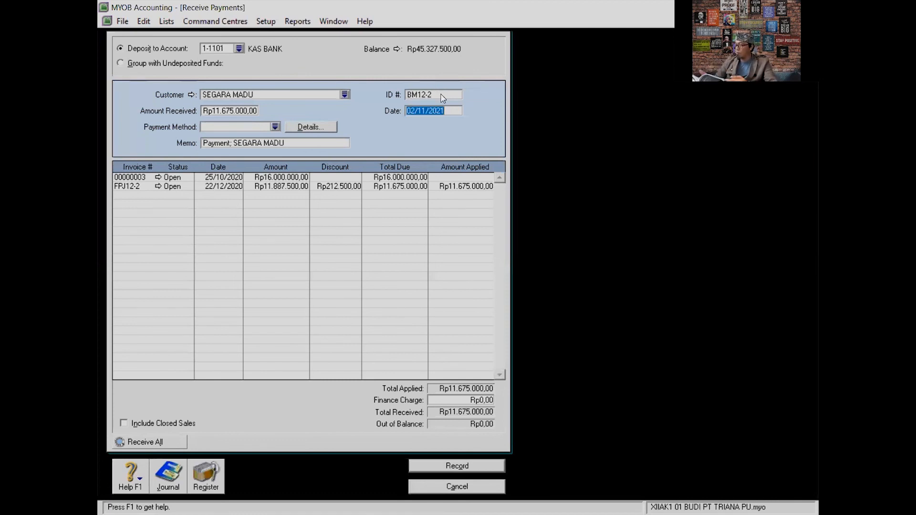
{"action": "type", "text": "24/12"}
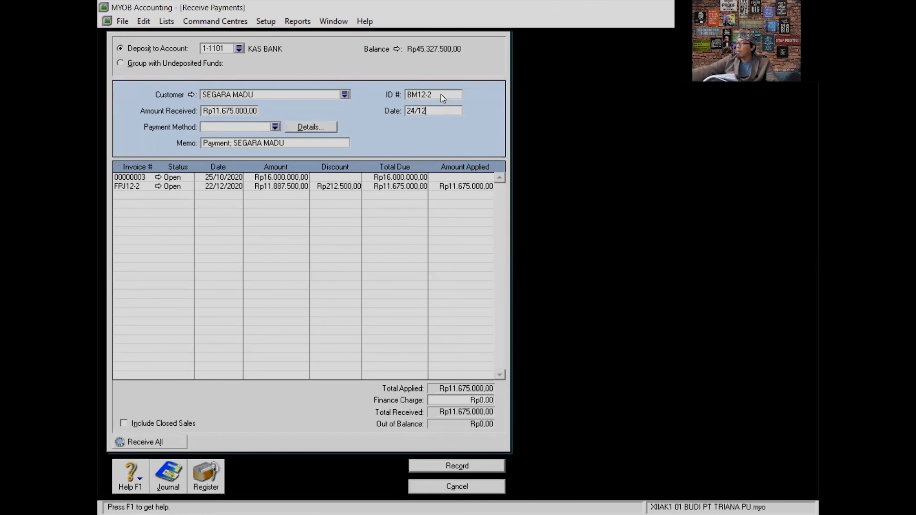
{"action": "type", "text": "/20"}
{"action": "key", "text": "Tab"}
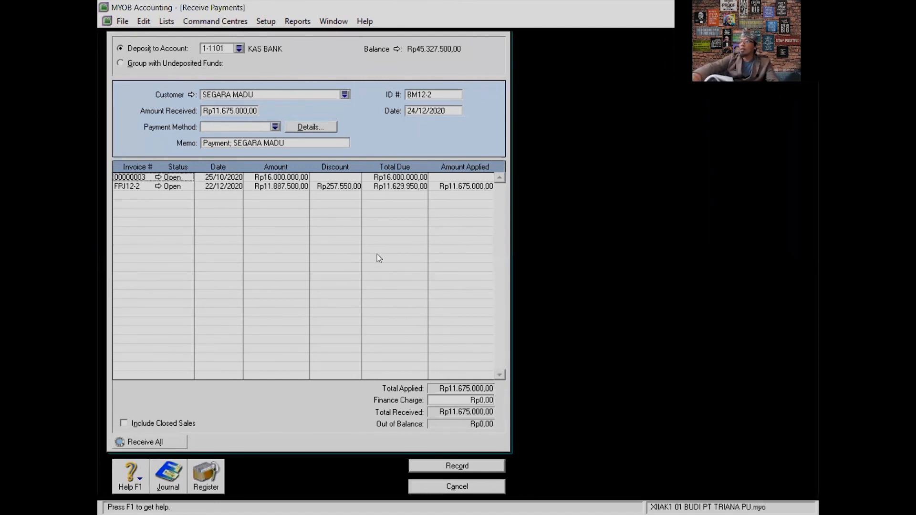
{"action": "key", "text": "ctrl+r"}
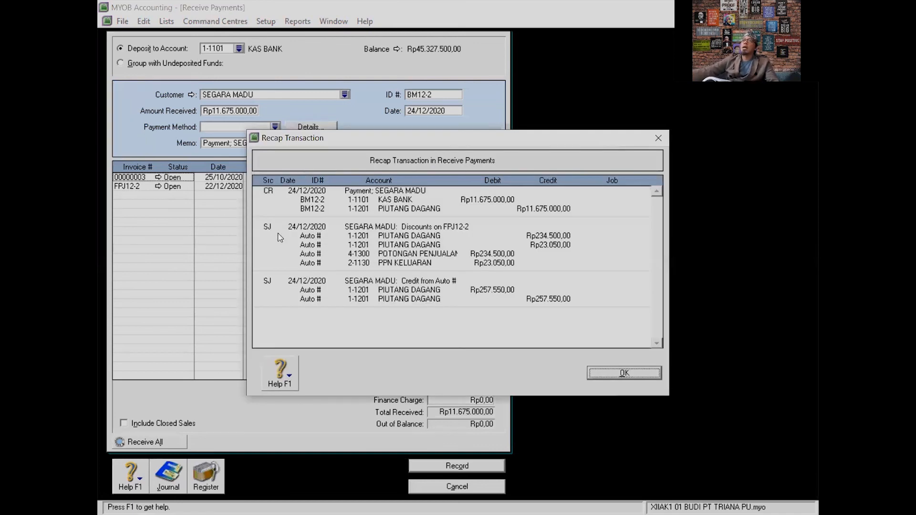
{"action": "left_click", "coordinate": [628, 377]}
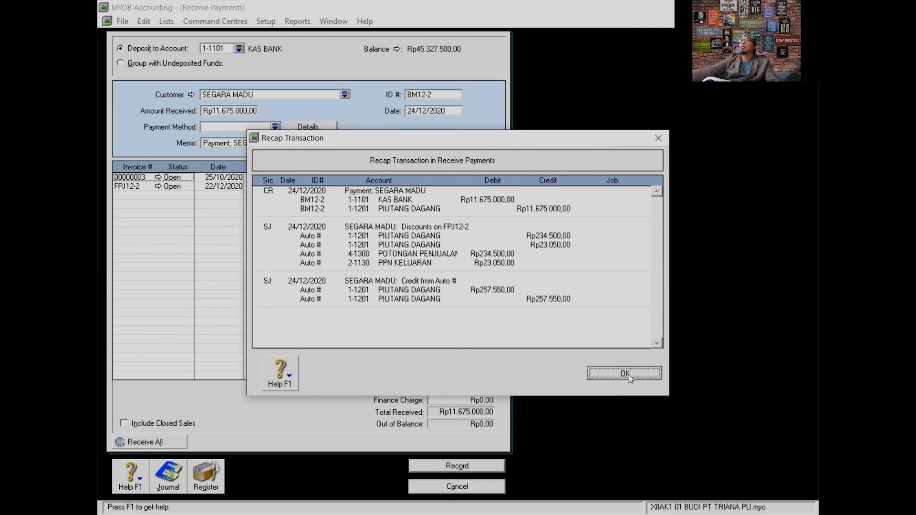
Set the discount on invoice FPJ12-2 to 212500 for the dated payment and check the applied amount.
{"action": "left_click", "coordinate": [350, 188]}
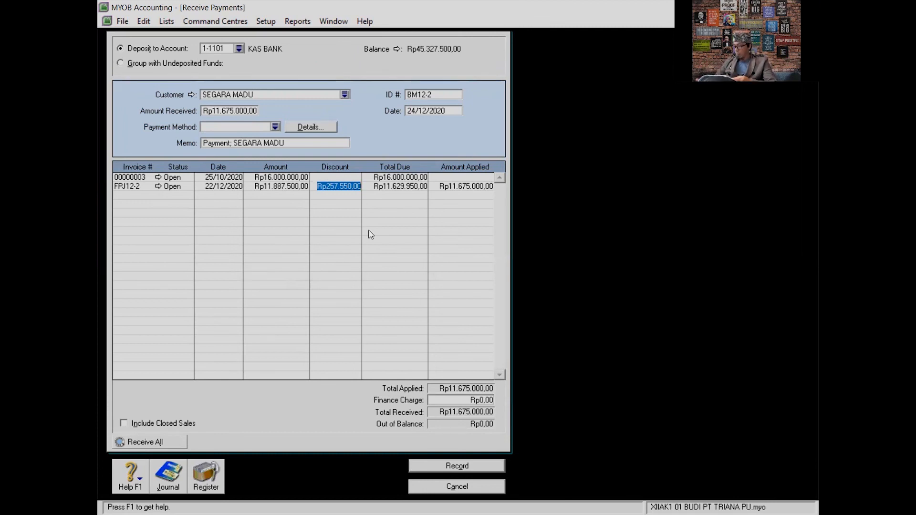
{"action": "type", "text": "212500"}
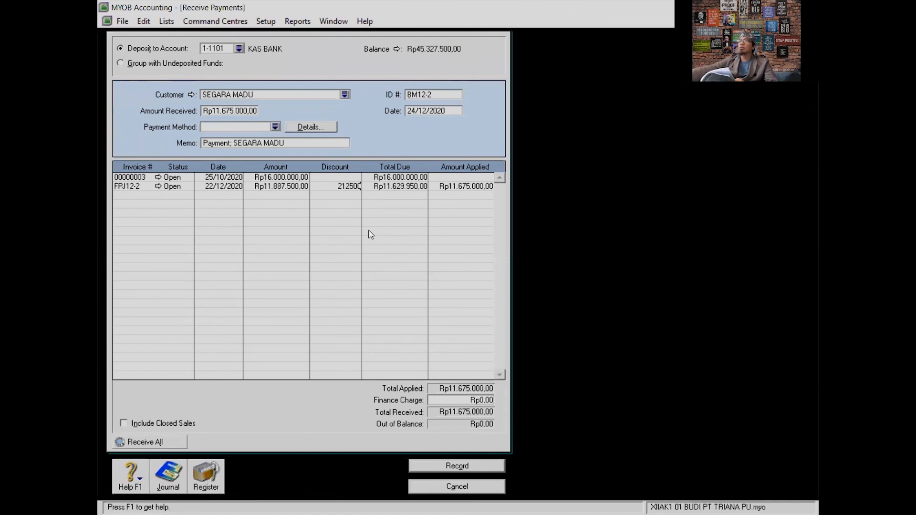
{"action": "key", "text": "Tab"}
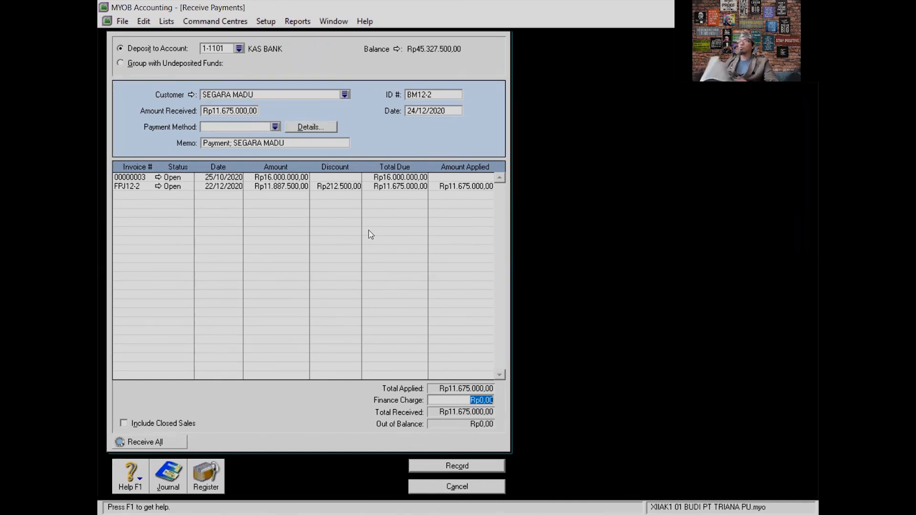
{"action": "left_click", "coordinate": [480, 180]}
{"action": "left_click", "coordinate": [480, 186]}
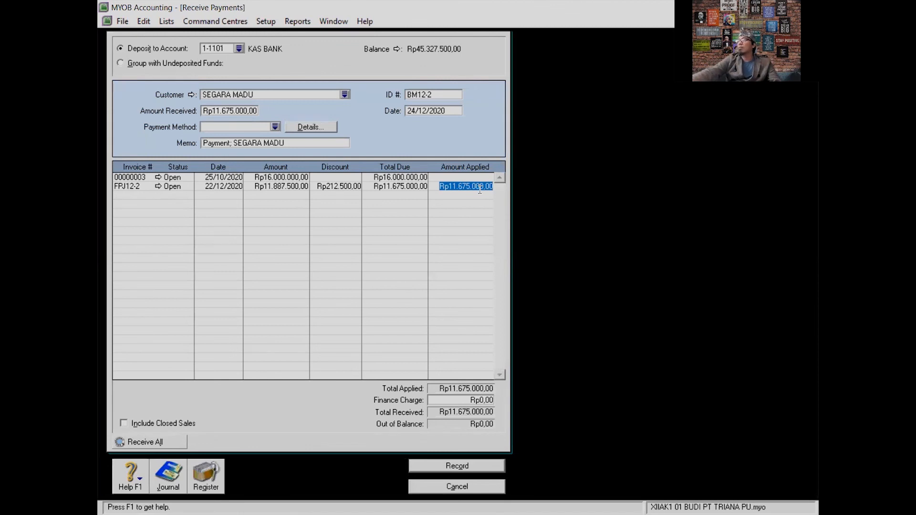
Preview the journal recap and record the payment without printing the discount's credit invoice, closing the payment form.
{"action": "key", "text": "ctrl+r"}
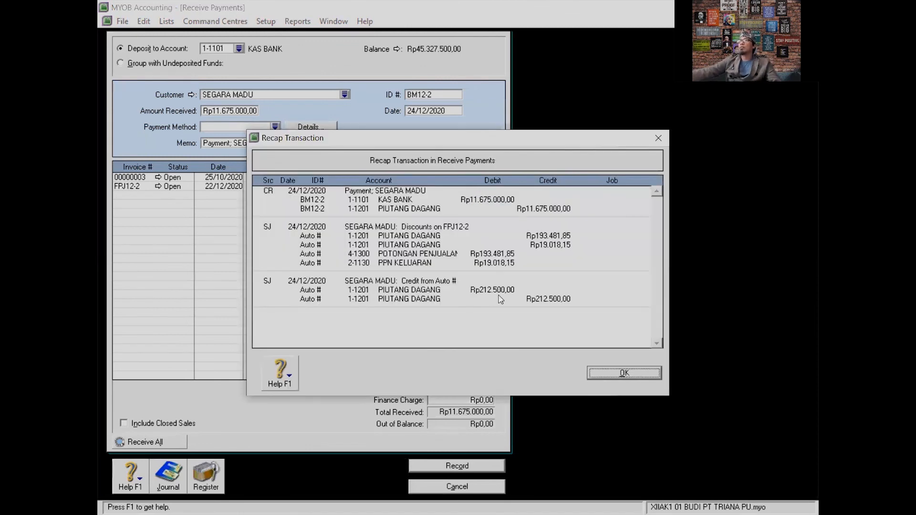
{"action": "left_click", "coordinate": [625, 374]}
{"action": "left_click", "coordinate": [486, 465]}
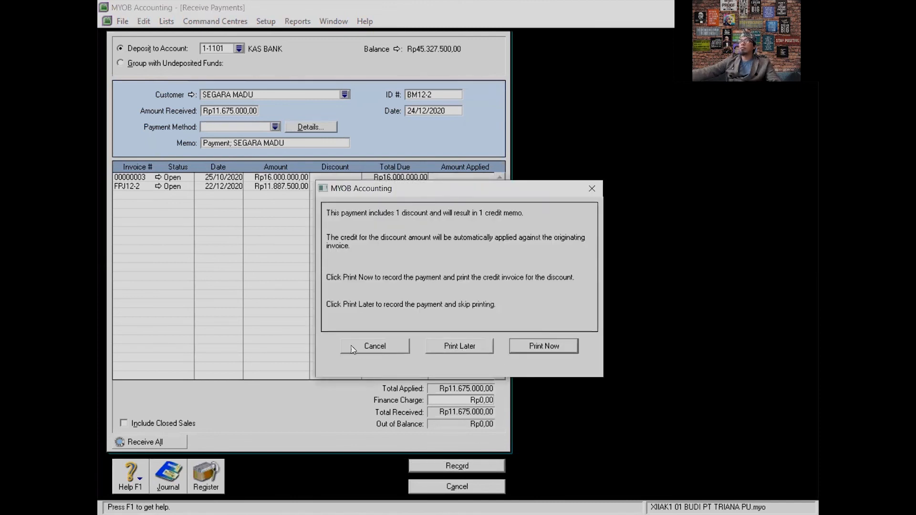
{"action": "left_click", "coordinate": [466, 347]}
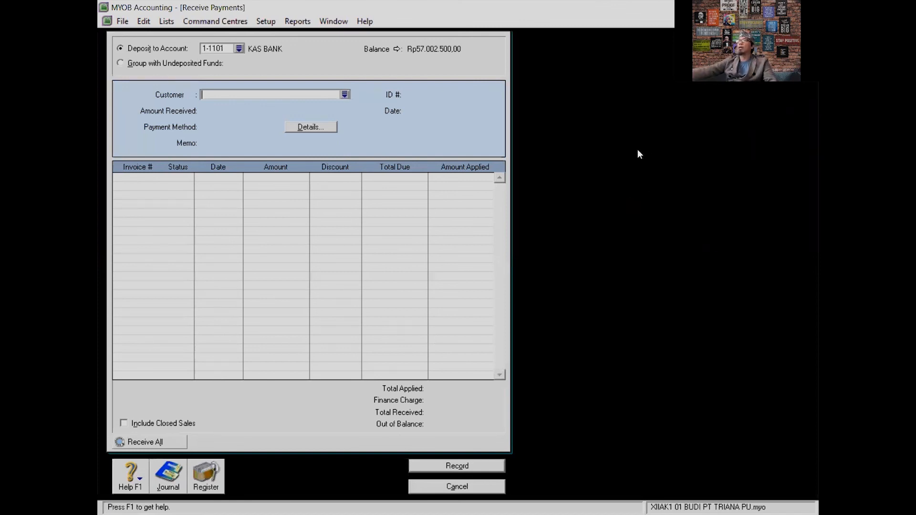
{"action": "left_click", "coordinate": [489, 486]}
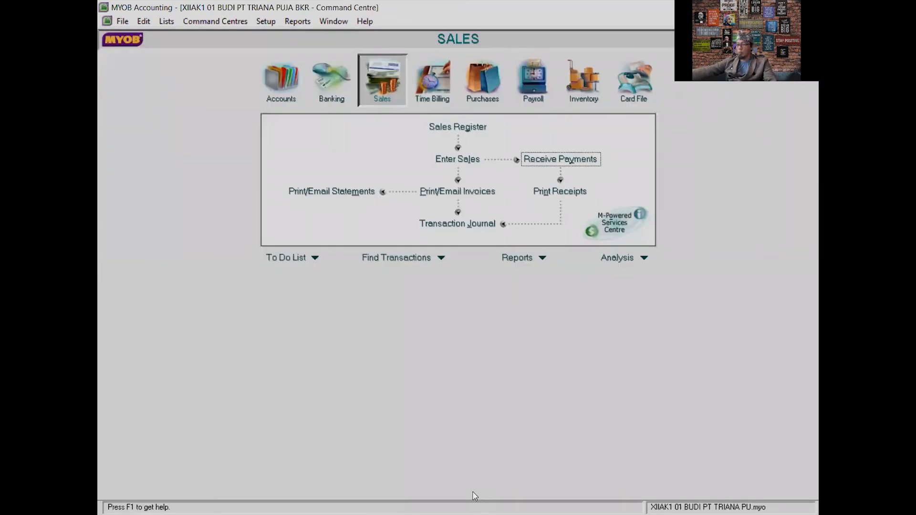